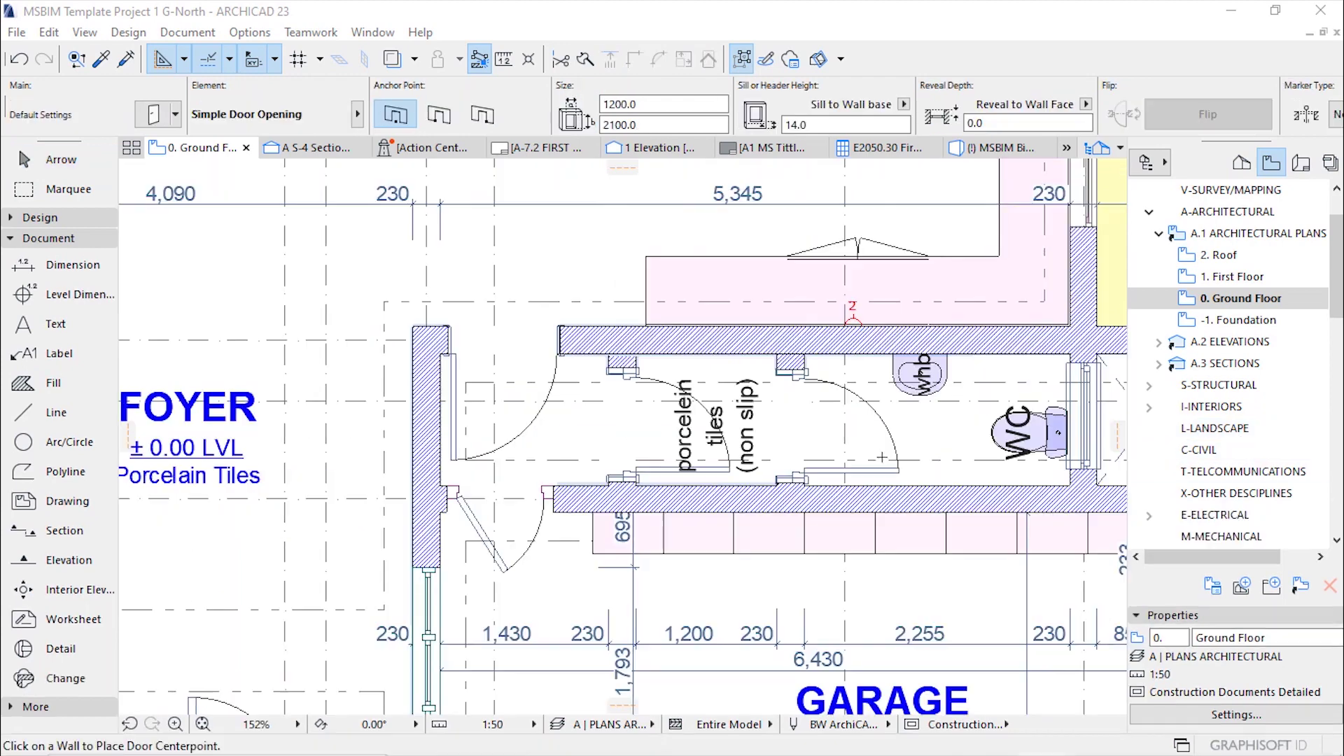
{"action": "scroll", "coordinate": [870, 456], "scroll_direction": "up", "scroll_amount": 5}
{"action": "scroll", "coordinate": [828, 416], "scroll_direction": "down", "scroll_amount": 5}
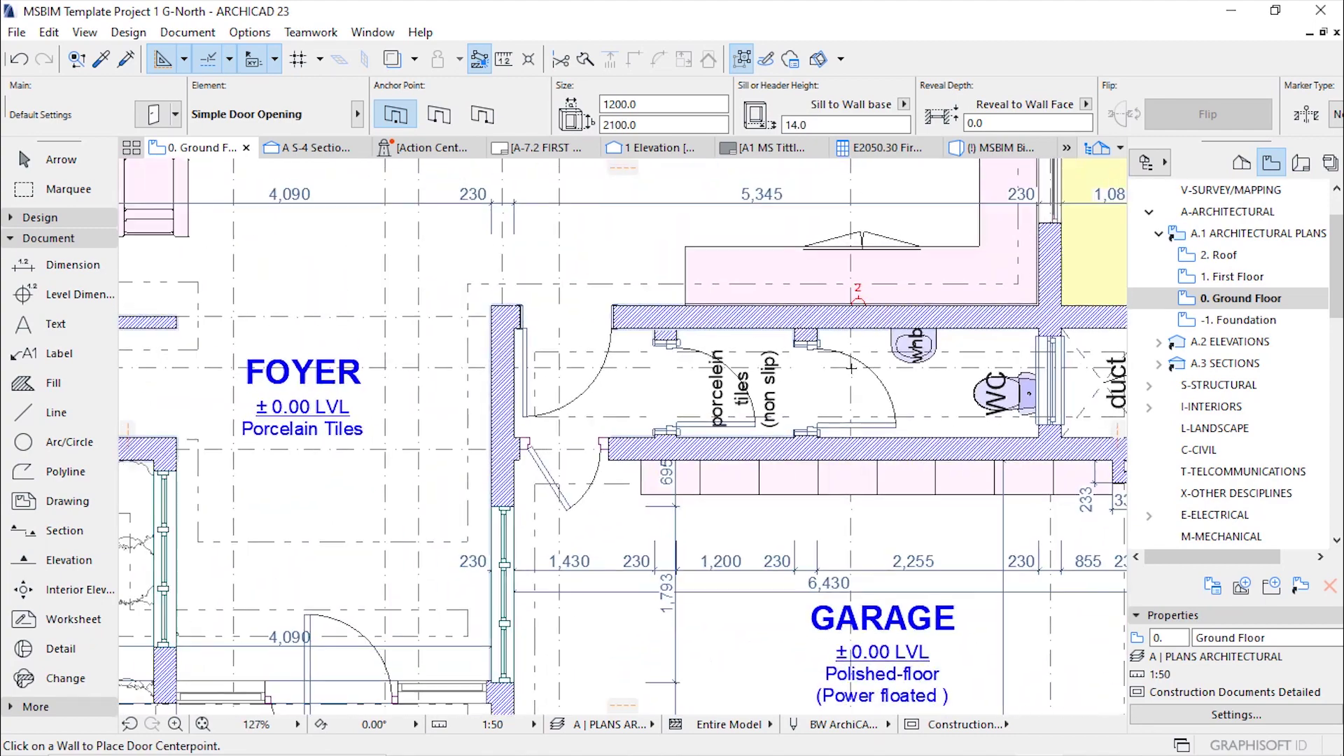
{"action": "scroll", "coordinate": [857, 348], "scroll_direction": "down", "scroll_amount": 2}
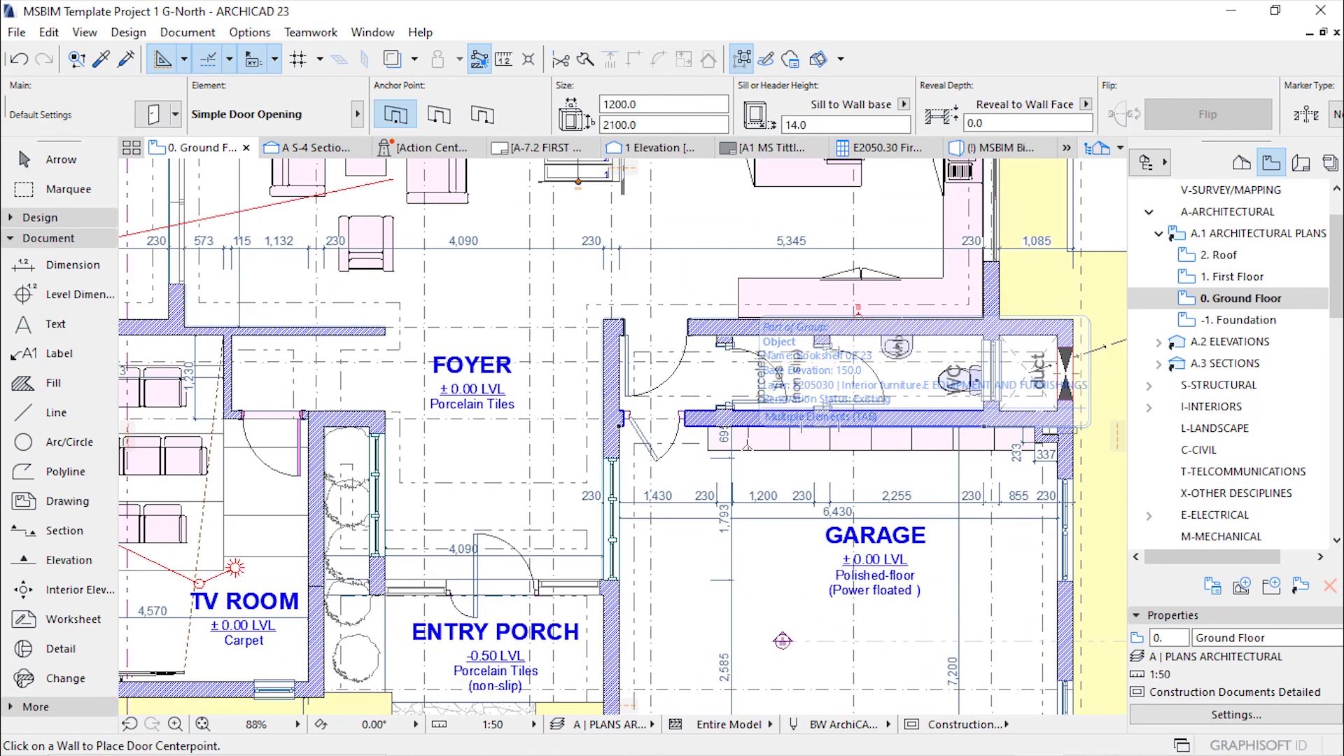
{"action": "scroll", "coordinate": [656, 350], "scroll_direction": "up", "scroll_amount": 1}
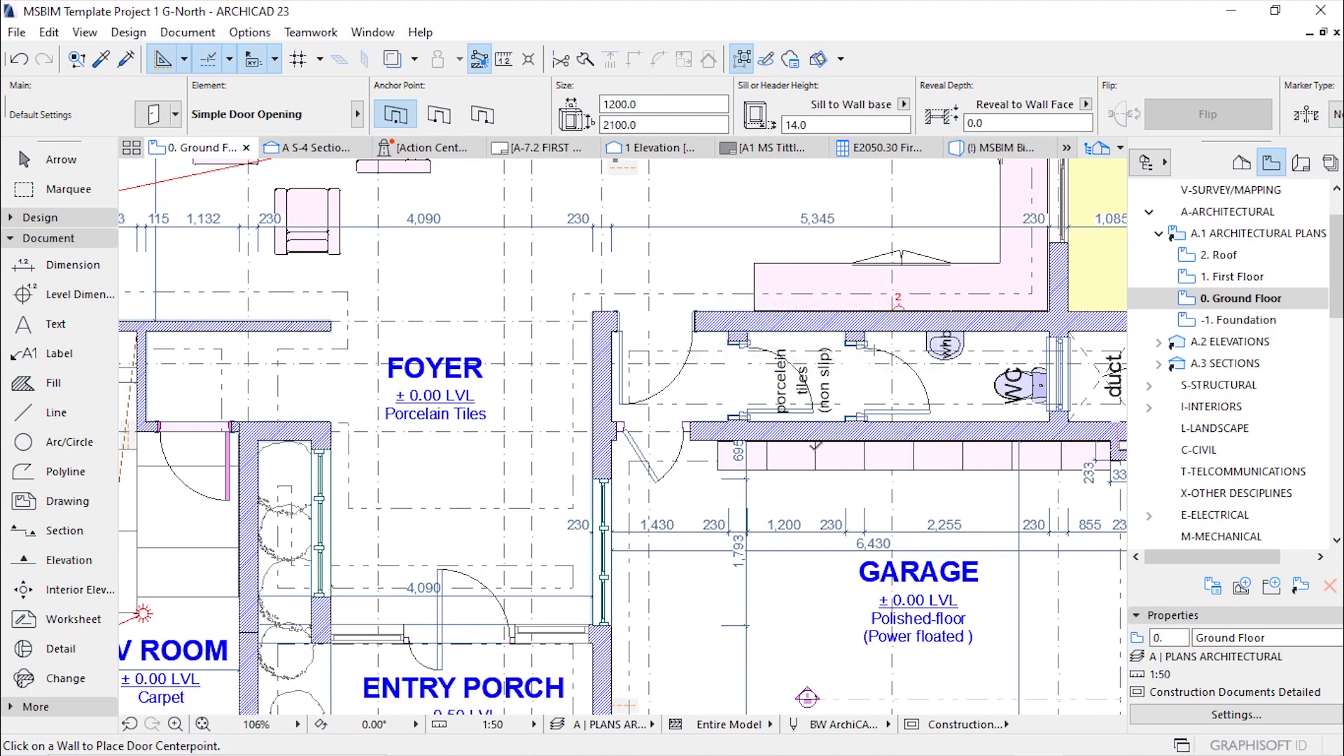
Step: Open the Label tool's default settings and browse the available label types around Label Door-Marker 11
{"action": "left_click", "coordinate": [60, 239]}
{"action": "left_click", "coordinate": [60, 239]}
{"action": "left_click", "coordinate": [56, 354]}
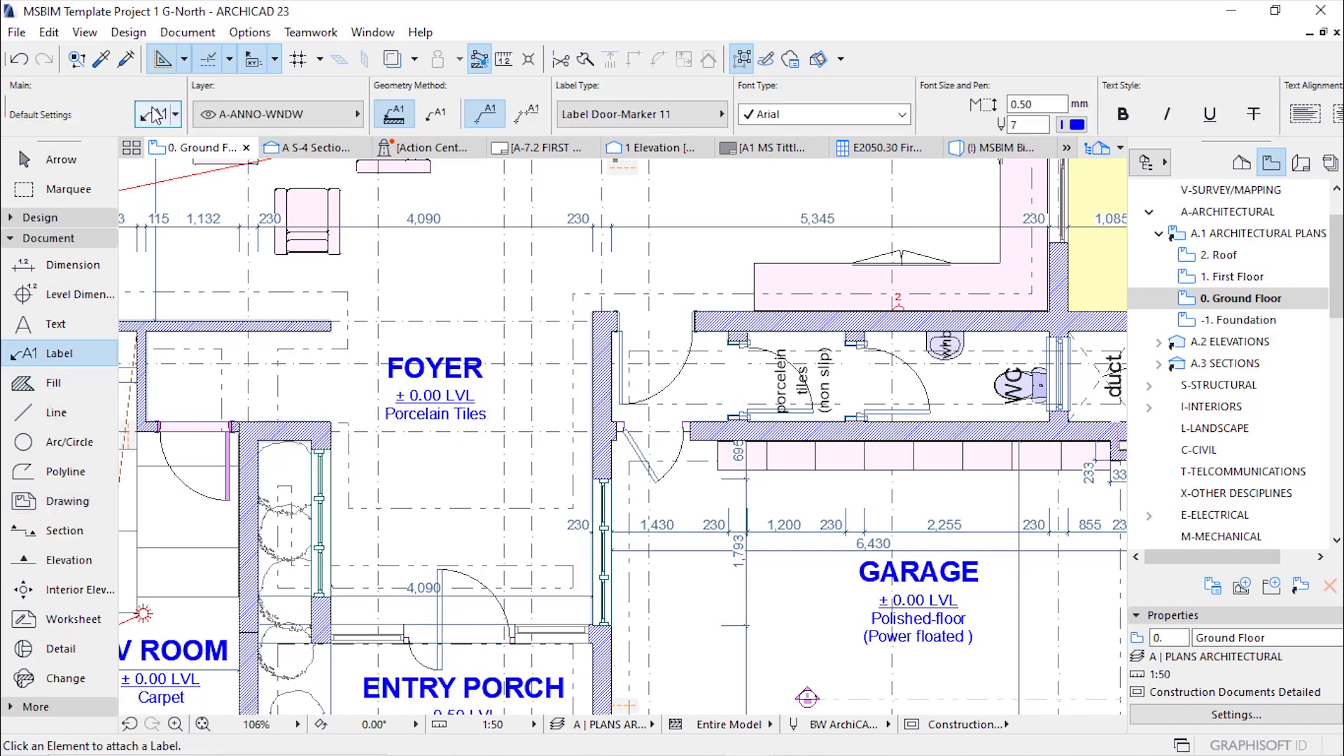
{"action": "left_click", "coordinate": [152, 114]}
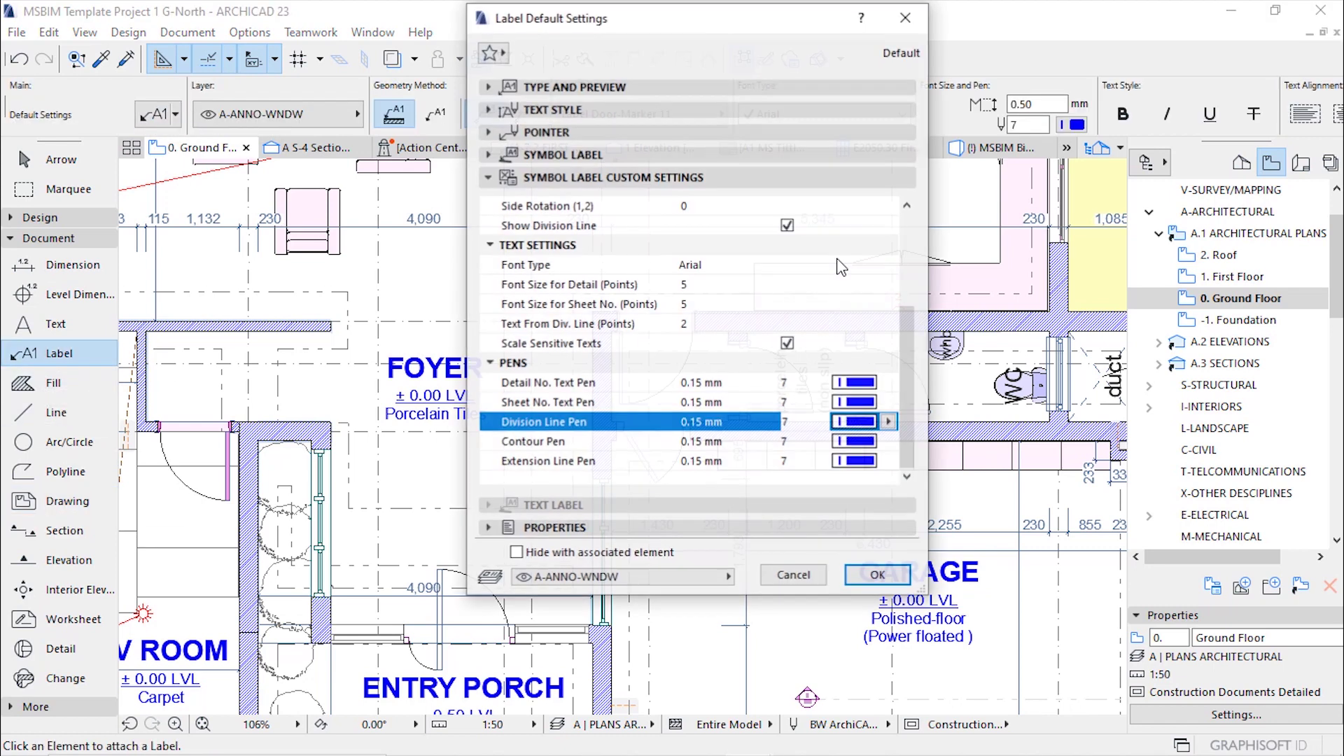
{"action": "left_click", "coordinate": [488, 86]}
{"action": "left_click_drag", "start_coordinate": [771, 140], "coordinate": [781, 244]}
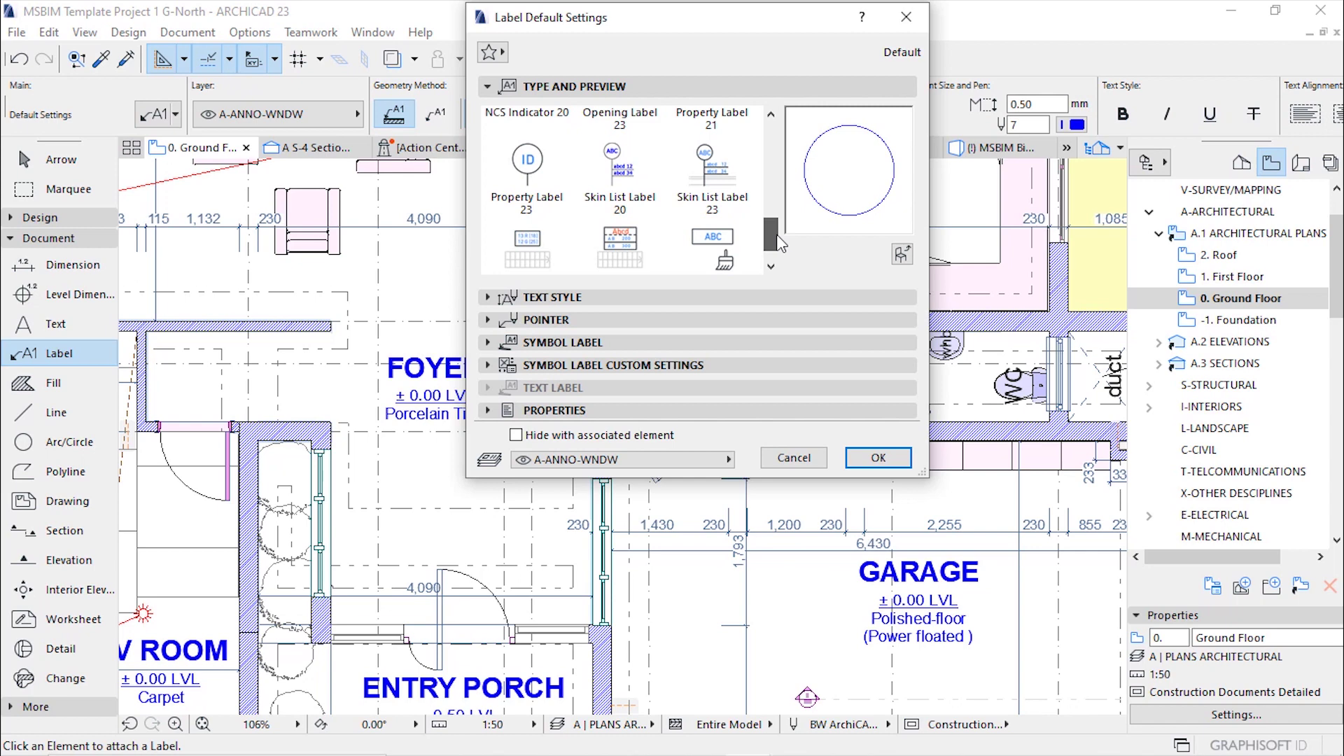
{"action": "mouse_move", "coordinate": [781, 244]}
{"action": "left_mouse_down"}
{"action": "mouse_move", "coordinate": [774, 121]}
{"action": "mouse_move", "coordinate": [780, 195]}
{"action": "left_mouse_up"}
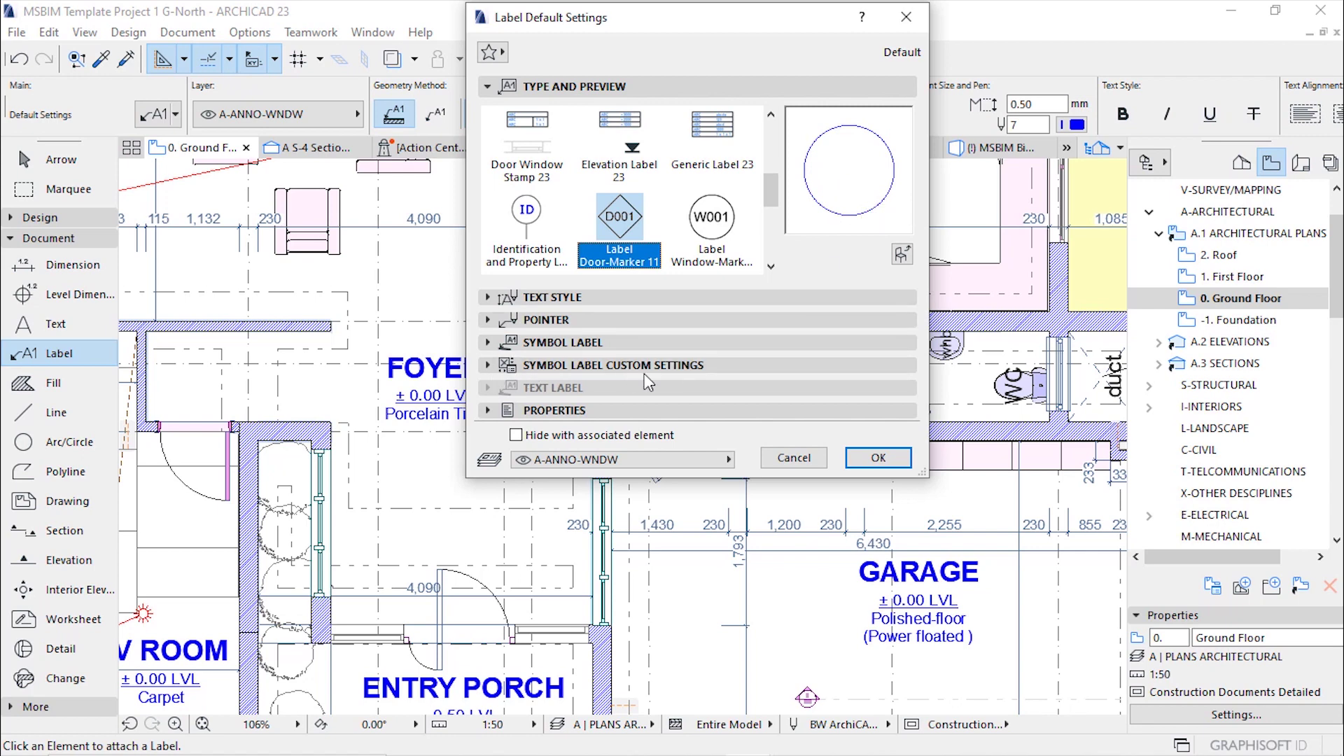
Step: Review the door marker label's custom settings, including the available polygon shapes
{"action": "left_click", "coordinate": [512, 365]}
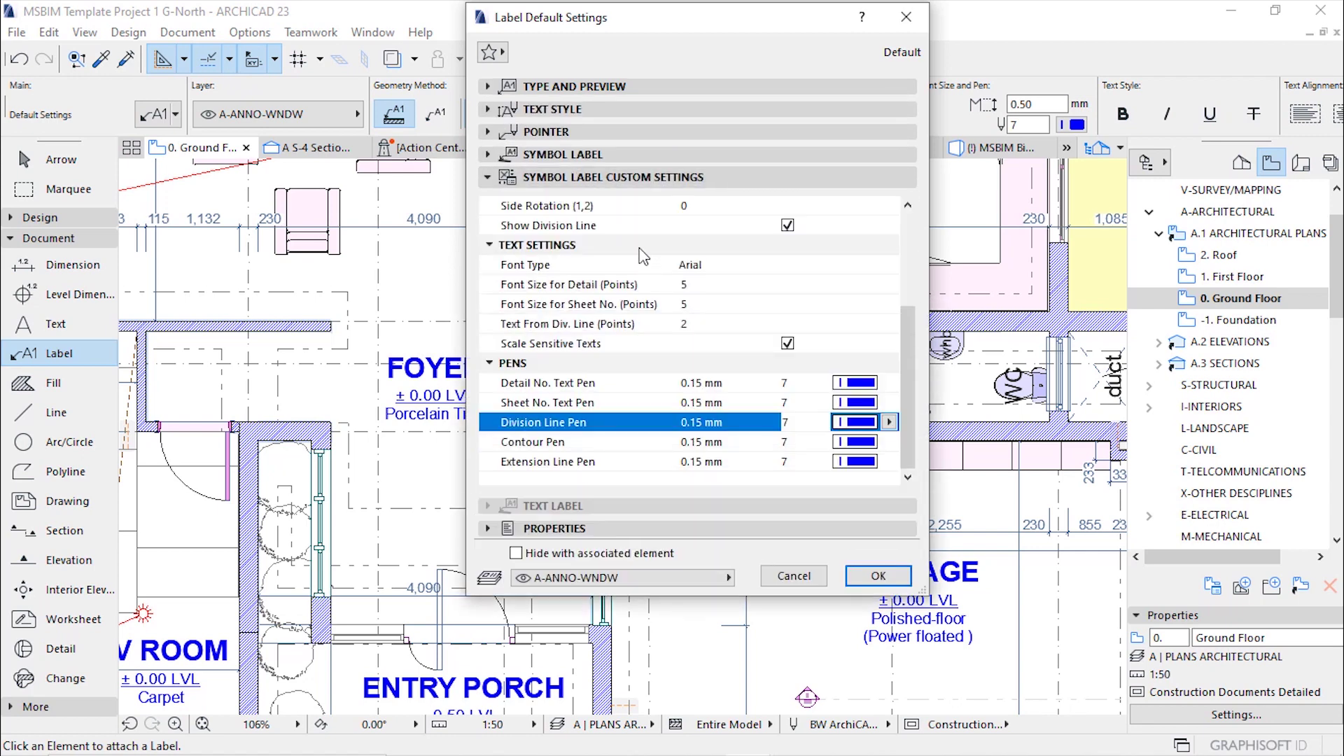
{"action": "scroll", "coordinate": [609, 267], "scroll_direction": "up", "scroll_amount": 1}
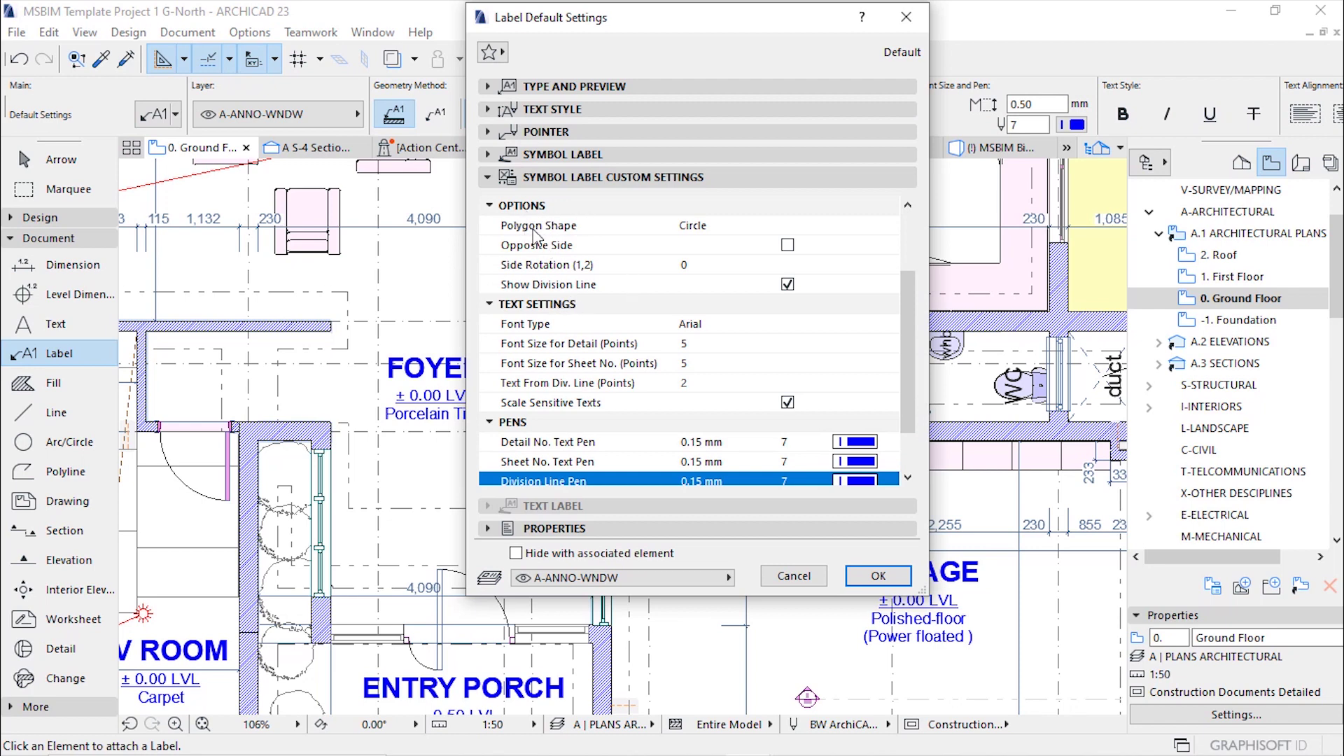
{"action": "left_click", "coordinate": [698, 233]}
{"action": "left_click", "coordinate": [888, 225]}
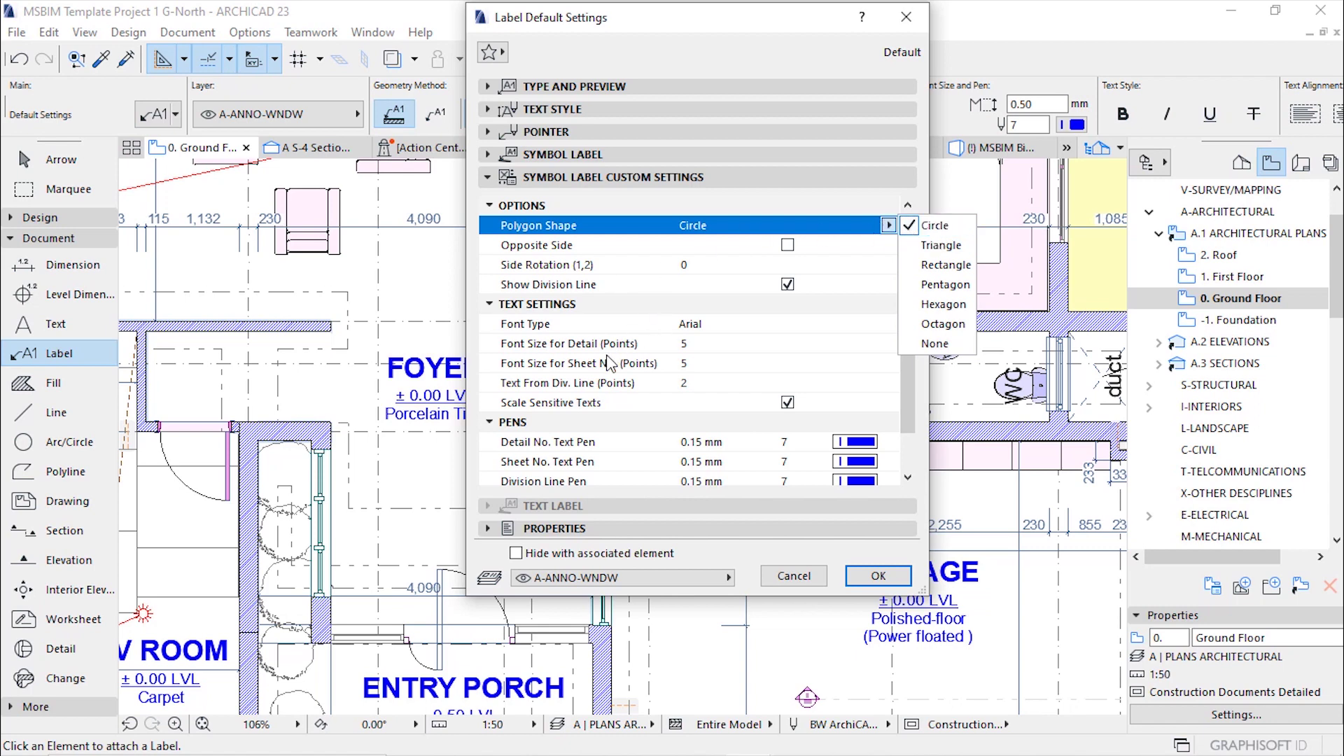
{"action": "left_click", "coordinate": [536, 312]}
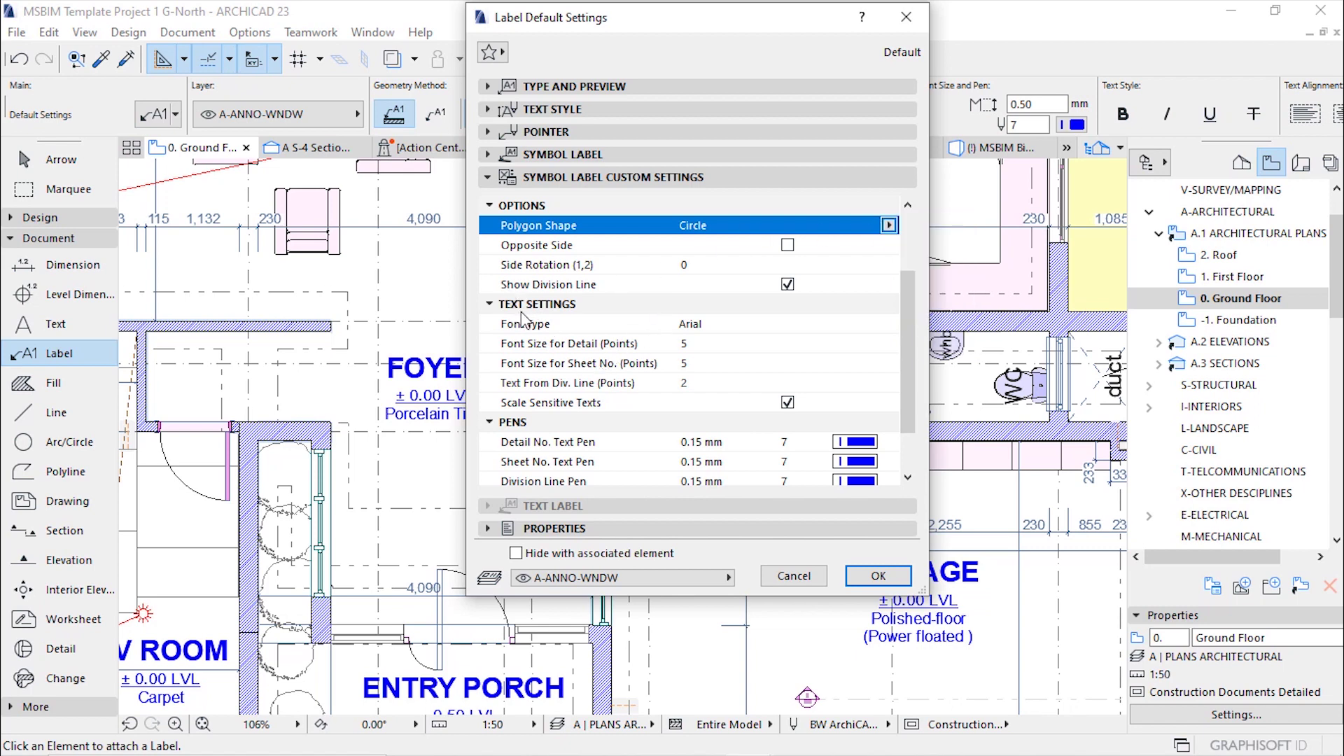
Step: Check the detail and sheet number font sizes and the text pens of the door marker, then accept the label settings
{"action": "left_click", "coordinate": [690, 343]}
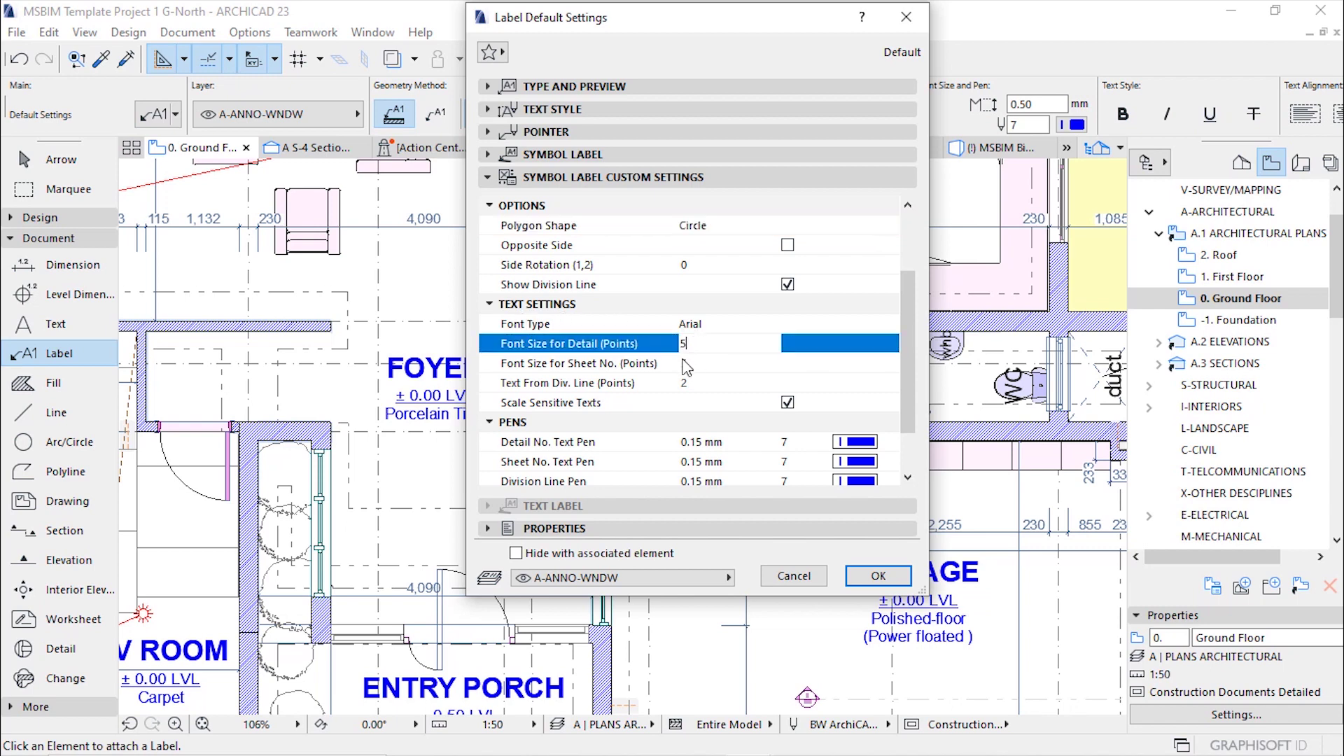
{"action": "left_click", "coordinate": [689, 364]}
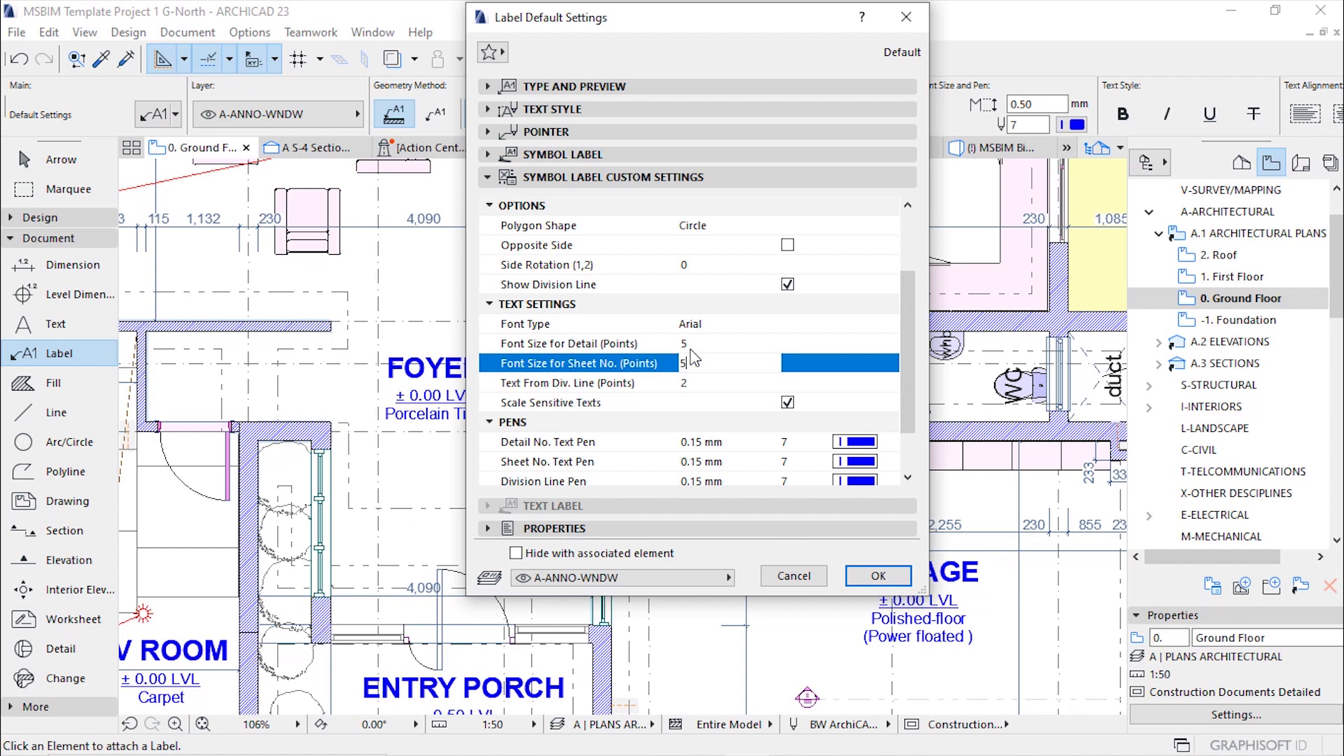
{"action": "left_click", "coordinate": [694, 343]}
{"action": "double_click", "coordinate": [694, 343]}
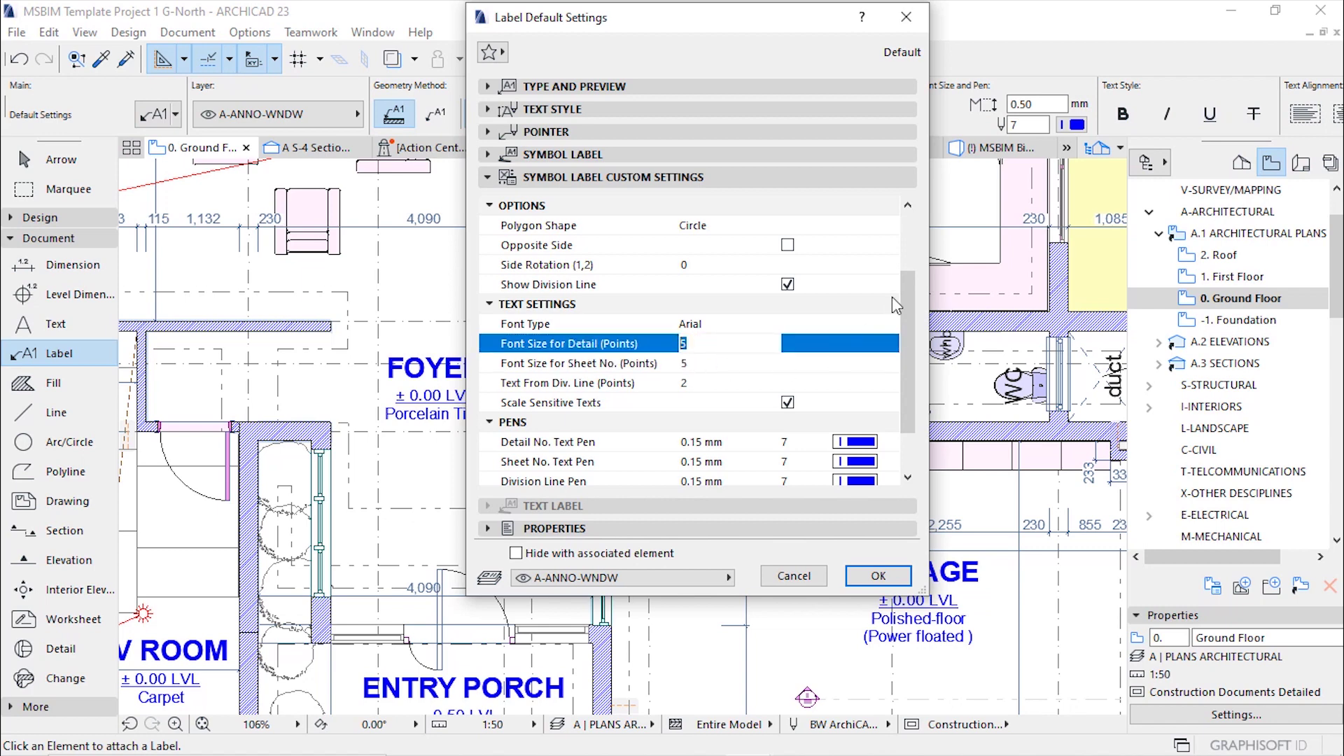
{"action": "left_click_drag", "start_coordinate": [911, 288], "coordinate": [912, 322]}
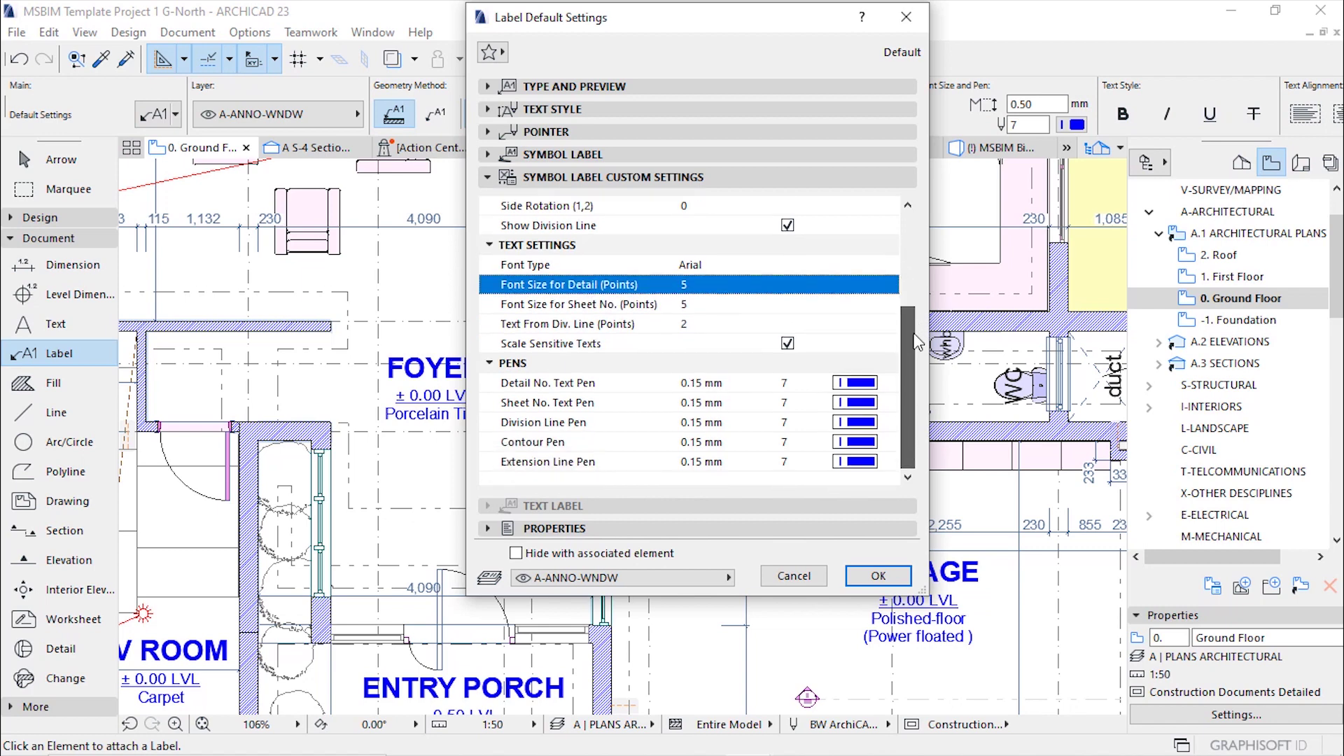
{"action": "left_click", "coordinate": [785, 384]}
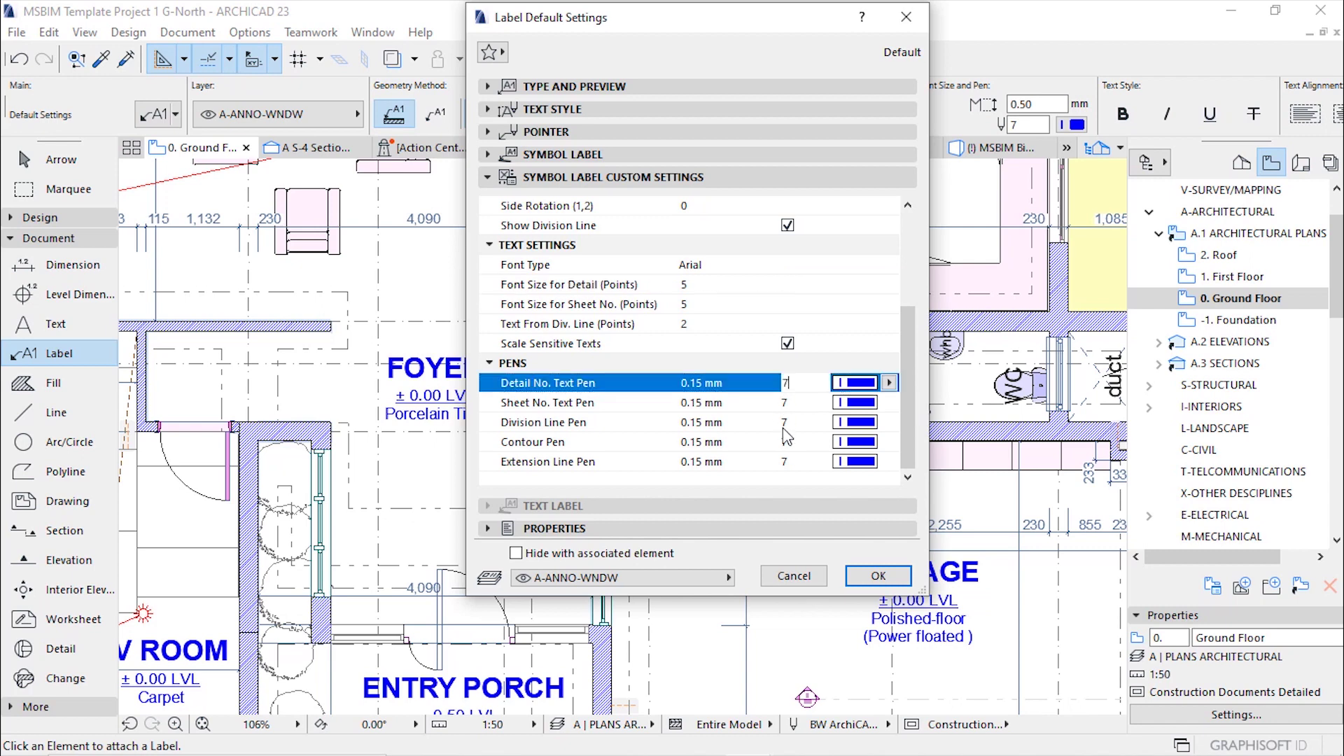
{"action": "double_click", "coordinate": [782, 387]}
{"action": "left_click", "coordinate": [856, 574]}
Step: Attach door marker labels to the lobby door beside the foyer, the door into the garage and the WC door
{"action": "scroll", "coordinate": [685, 345], "scroll_direction": "down", "scroll_amount": 2}
{"action": "scroll", "coordinate": [696, 387], "scroll_direction": "up", "scroll_amount": 4}
{"action": "scroll", "coordinate": [662, 362], "scroll_direction": "up", "scroll_amount": 2}
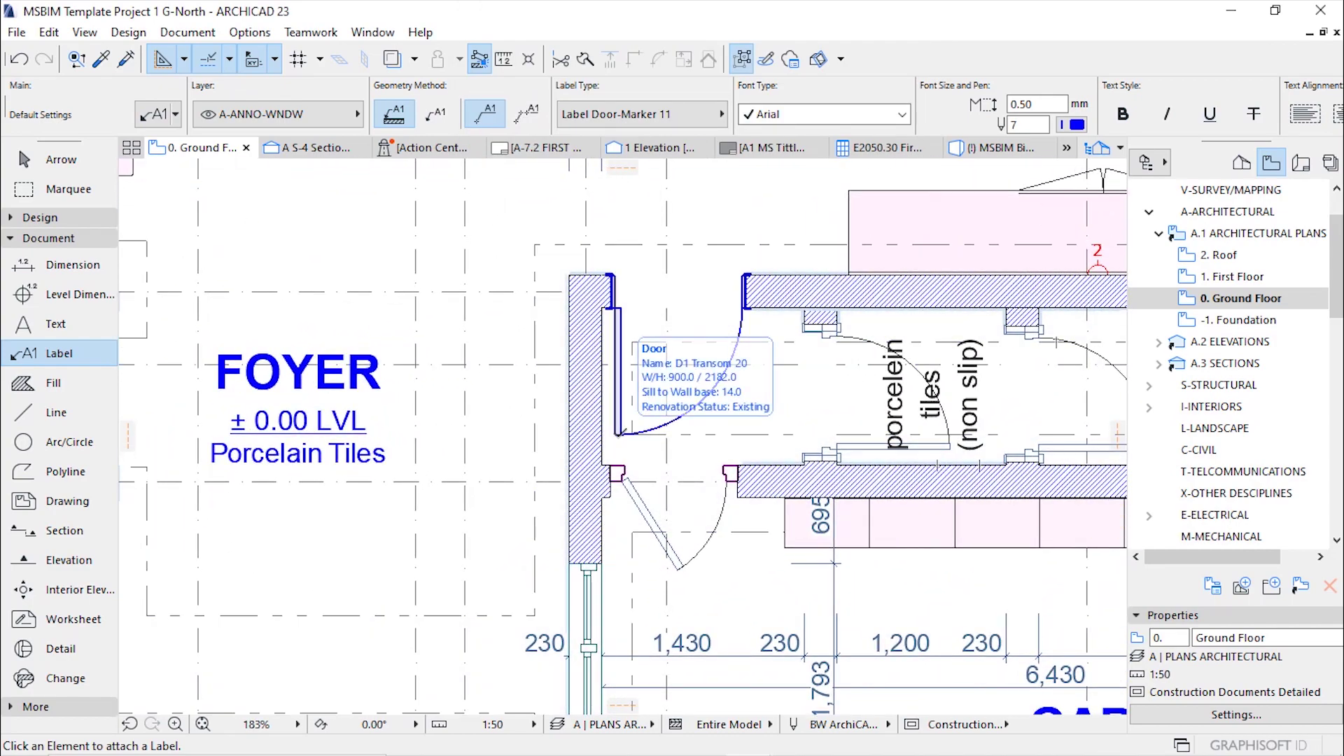
{"action": "left_click", "coordinate": [629, 417]}
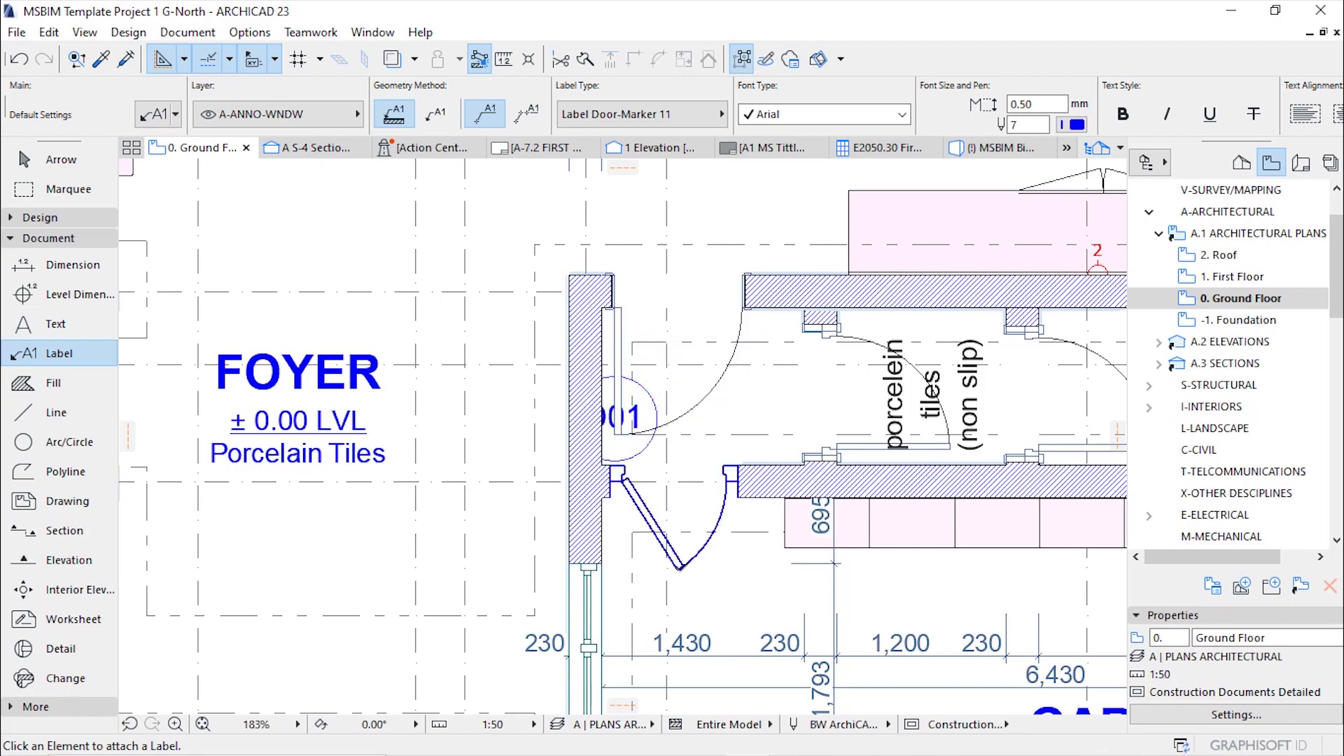
{"action": "left_click", "coordinate": [677, 553]}
{"action": "scroll", "coordinate": [501, 269], "scroll_direction": "down", "scroll_amount": 3}
{"action": "scroll", "coordinate": [804, 355], "scroll_direction": "up", "scroll_amount": 1}
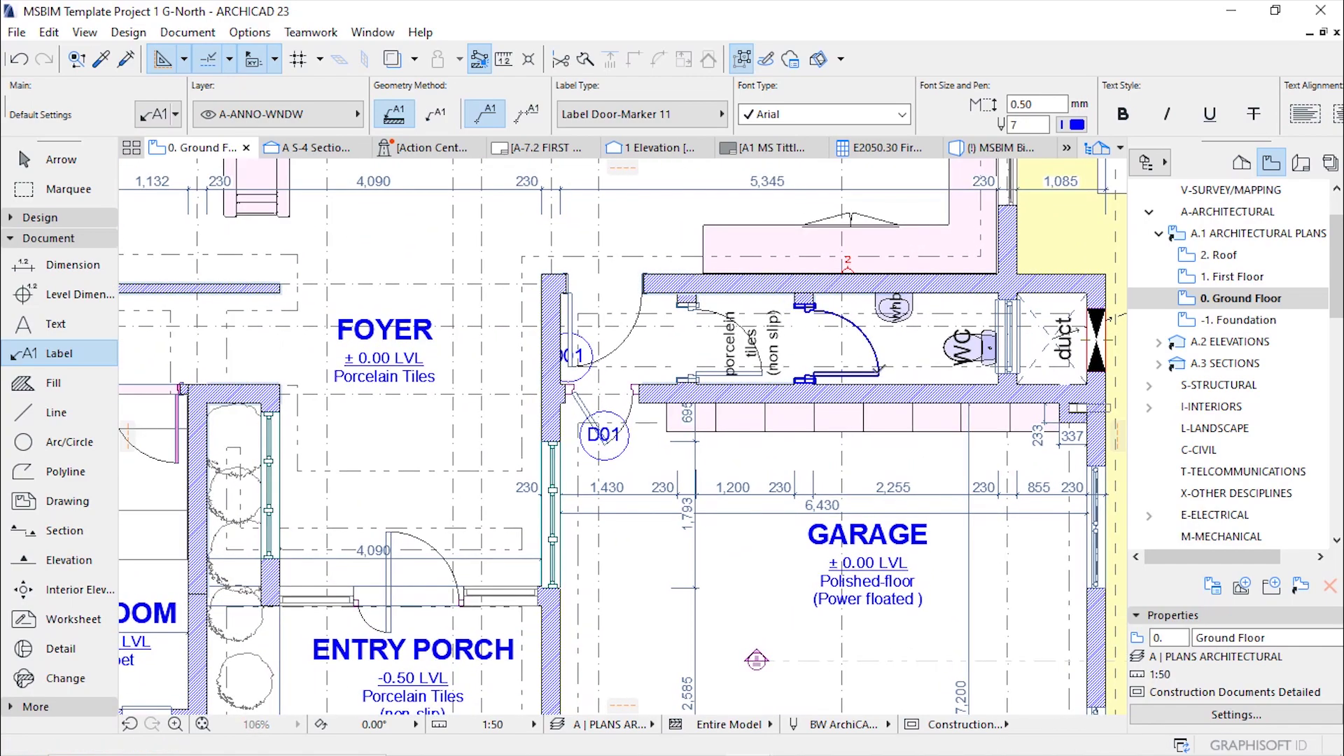
{"action": "scroll", "coordinate": [804, 356], "scroll_direction": "down", "scroll_amount": 3}
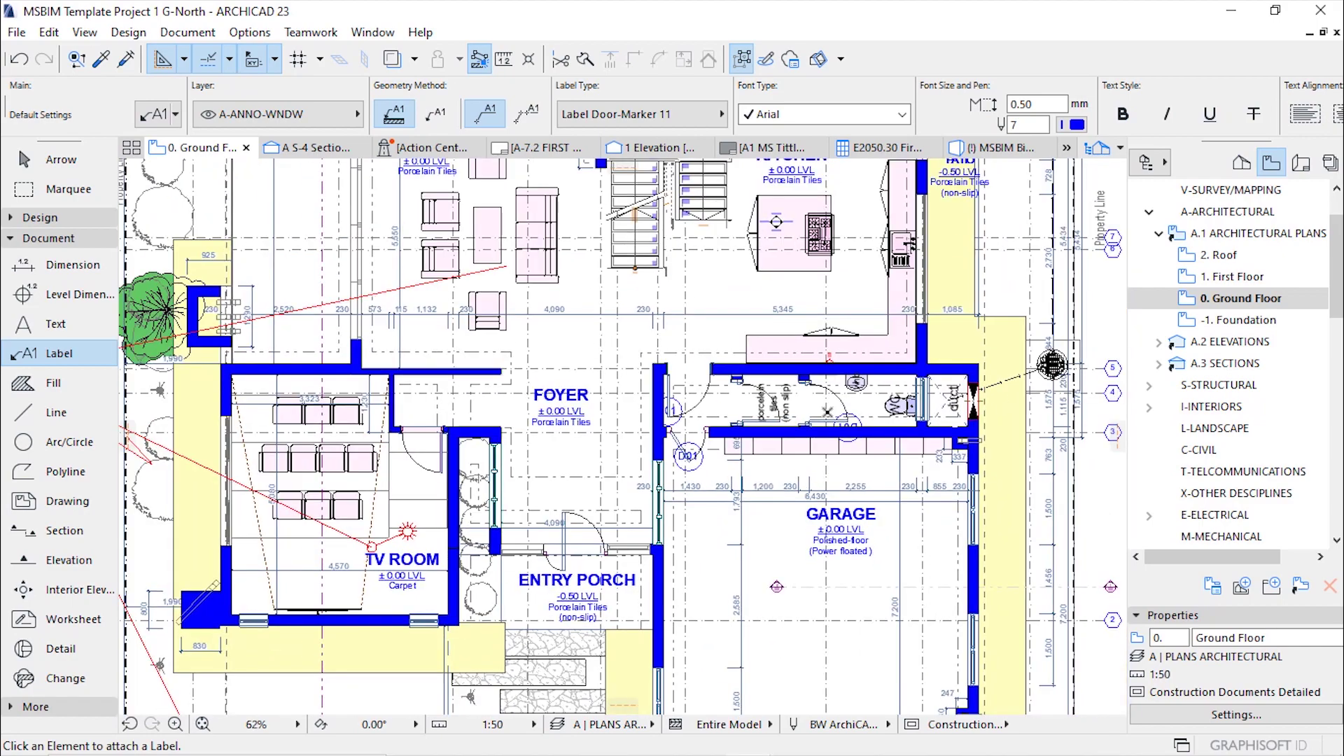
Step: Examine the numbering, orientation and placement of the door labels around the lobby and WC
{"action": "scroll", "coordinate": [827, 413], "scroll_direction": "up", "scroll_amount": 2}
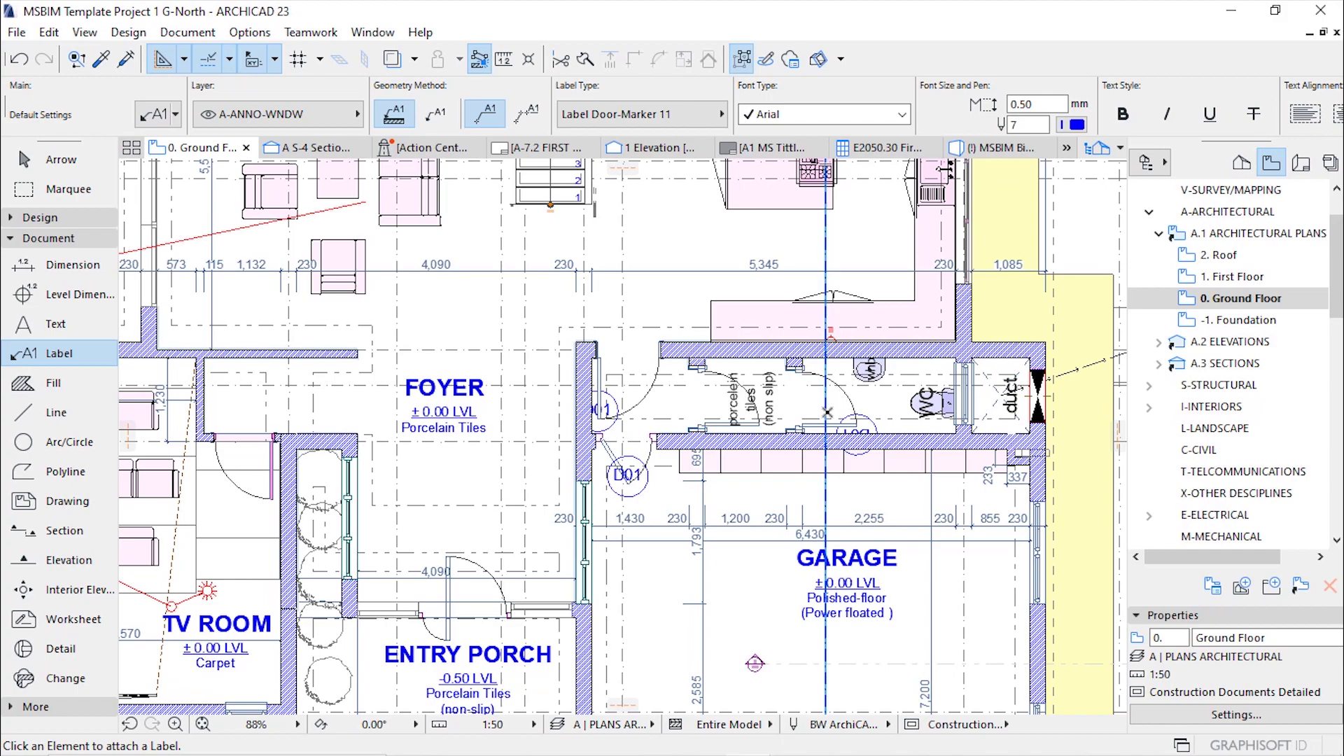
{"action": "scroll", "coordinate": [828, 412], "scroll_direction": "down", "scroll_amount": 1}
{"action": "scroll", "coordinate": [782, 423], "scroll_direction": "up", "scroll_amount": 1}
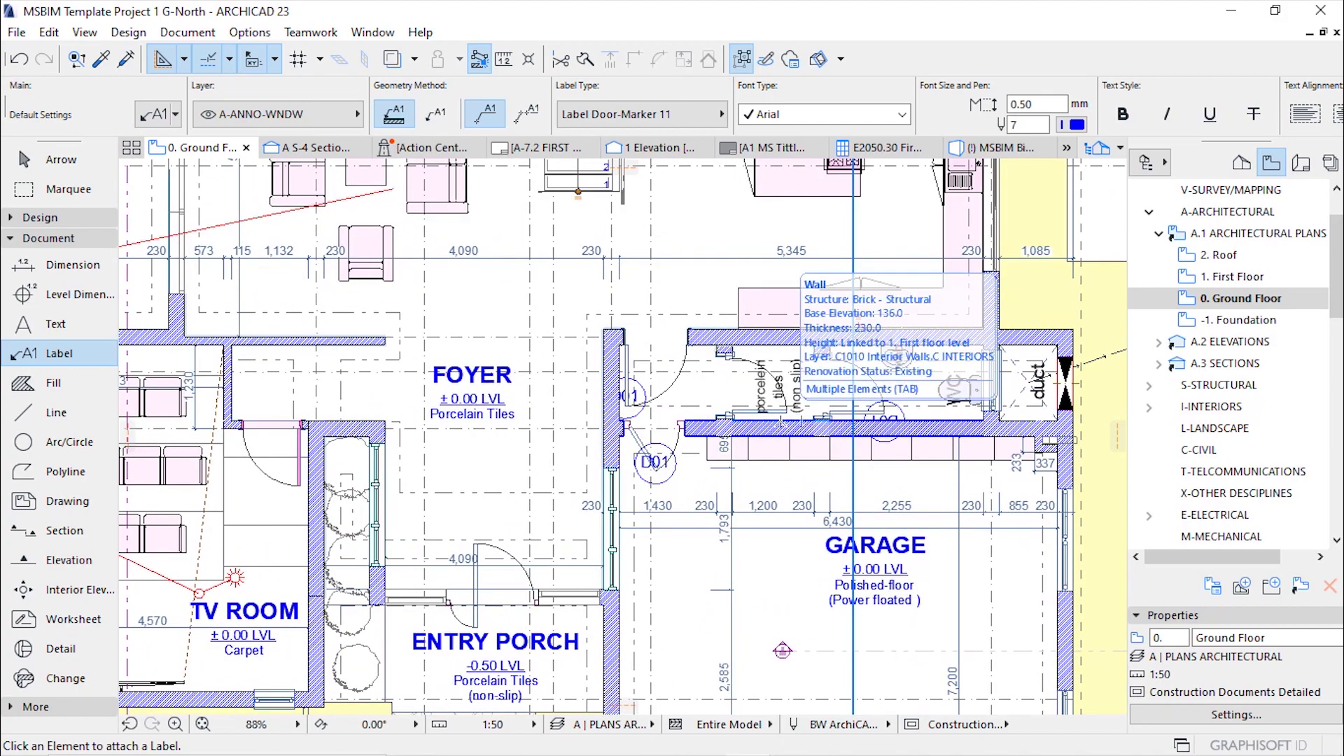
{"action": "scroll", "coordinate": [755, 430], "scroll_direction": "up", "scroll_amount": 4}
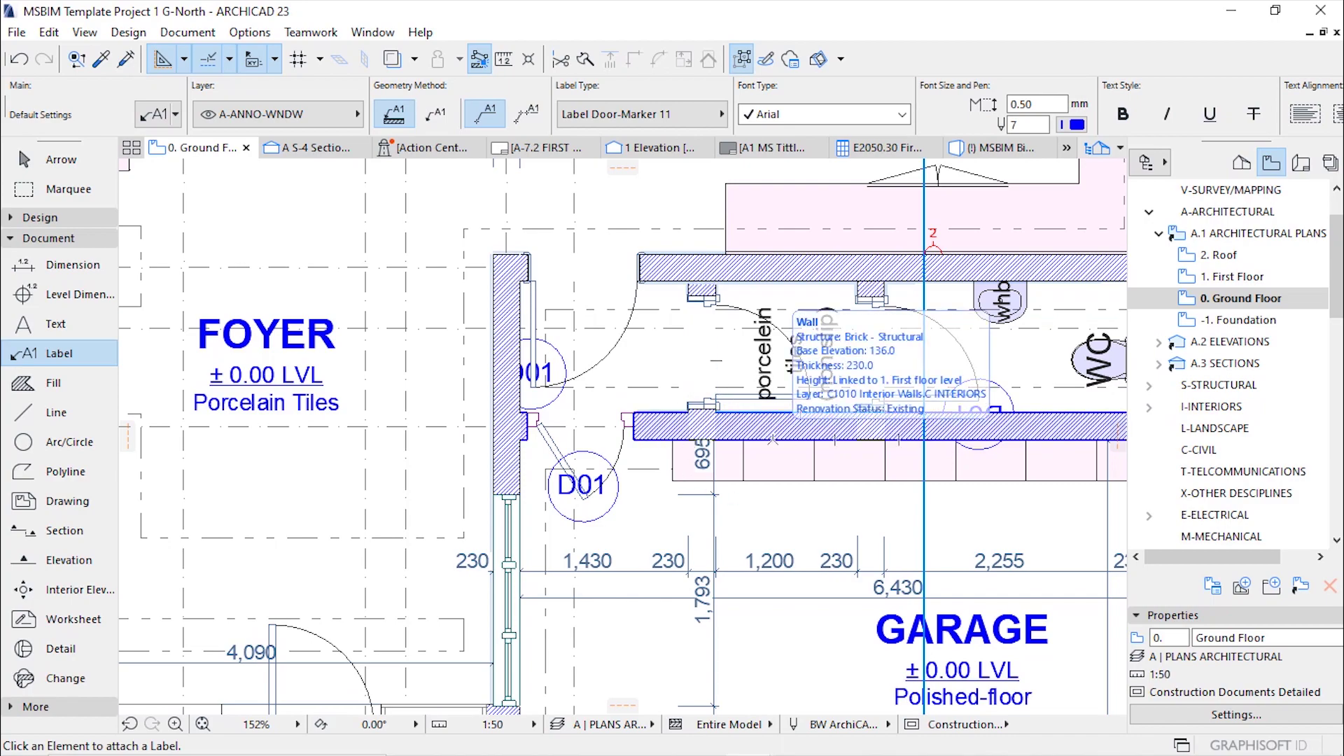
{"action": "scroll", "coordinate": [791, 428], "scroll_direction": "down", "scroll_amount": 2}
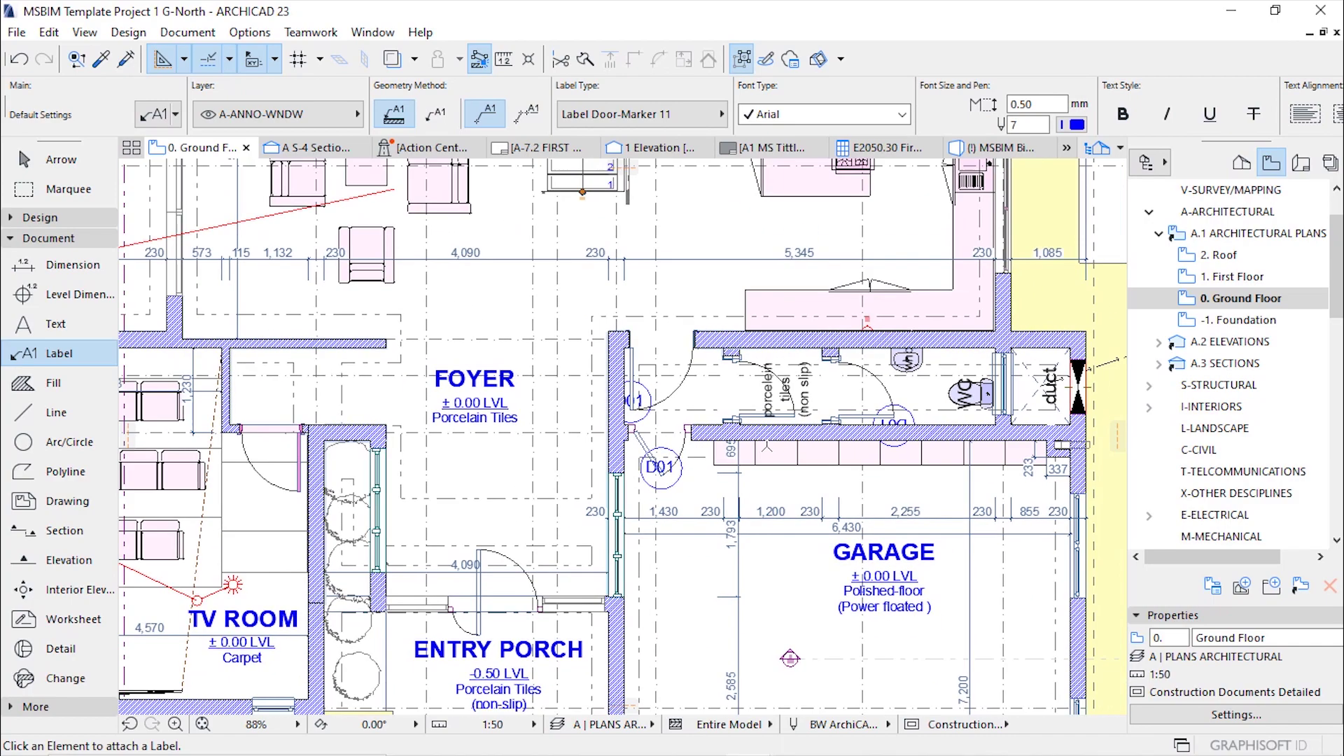
{"action": "scroll", "coordinate": [770, 446], "scroll_direction": "up", "scroll_amount": 2}
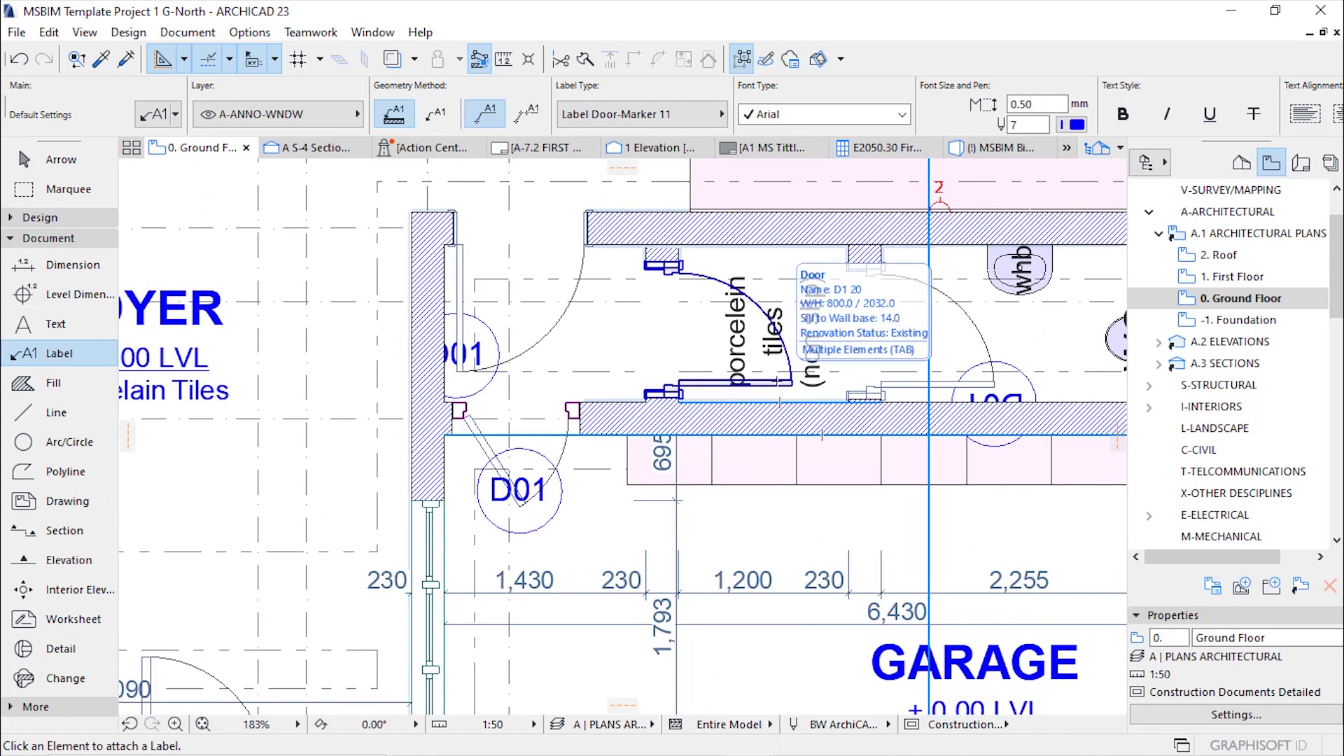
{"action": "scroll", "coordinate": [930, 435], "scroll_direction": "down", "scroll_amount": 3}
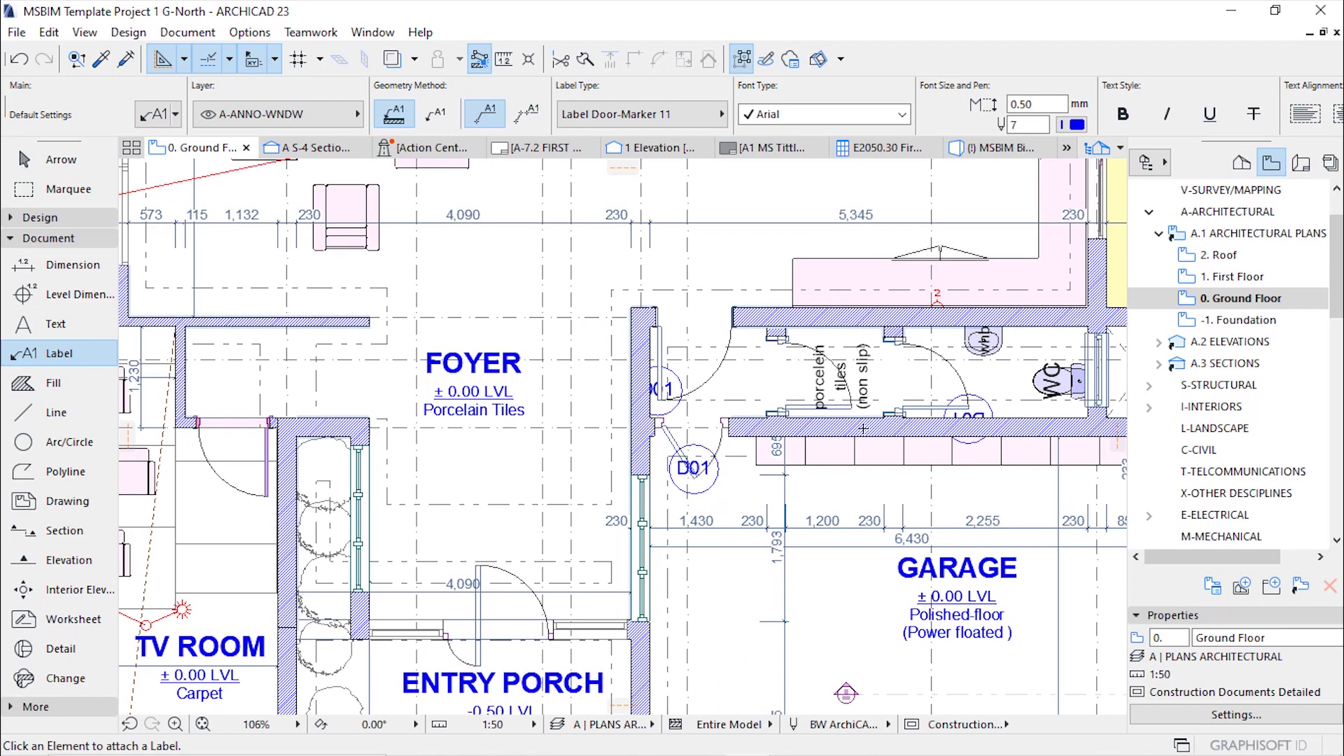
{"action": "scroll", "coordinate": [839, 468], "scroll_direction": "up", "scroll_amount": 1}
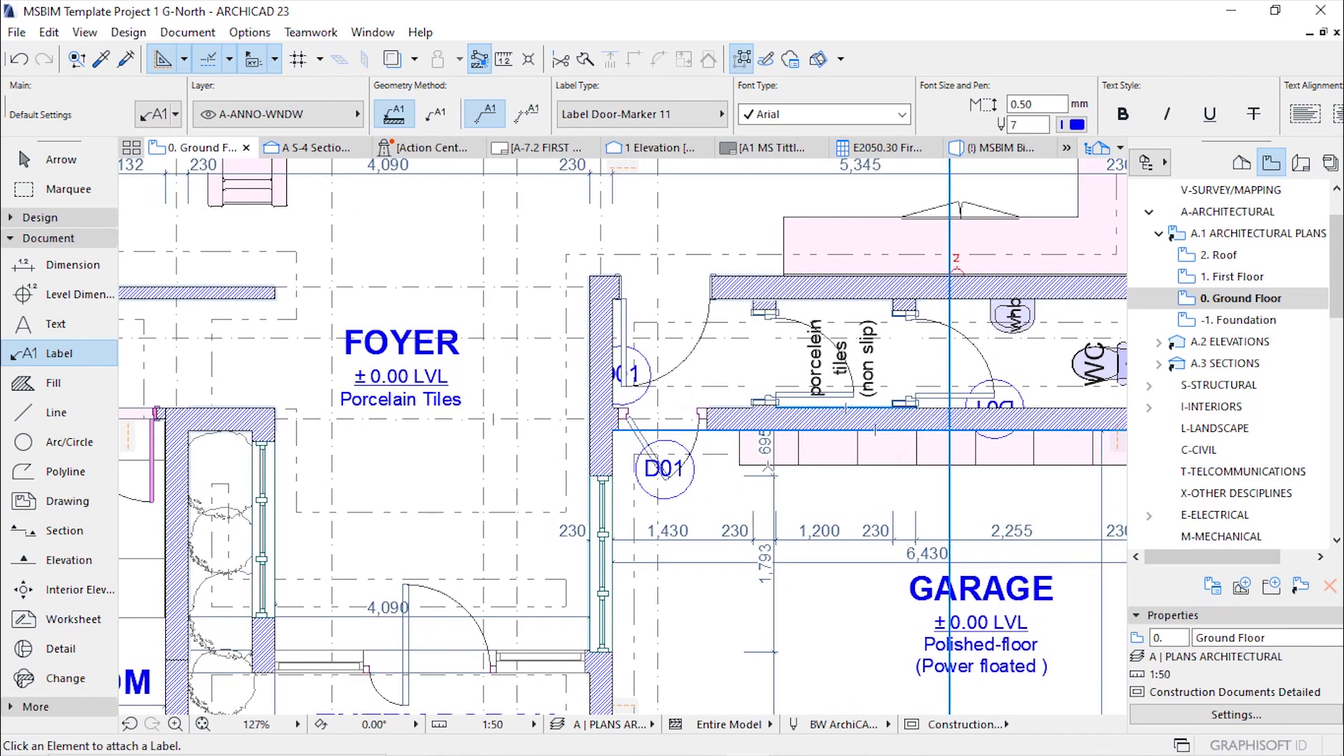
Step: Undo the three door labels placed around the lobby and WC
{"action": "key", "text": "ctrl+z"}
{"action": "key", "text": "ctrl+z"}
{"action": "key", "text": "ctrl+z"}
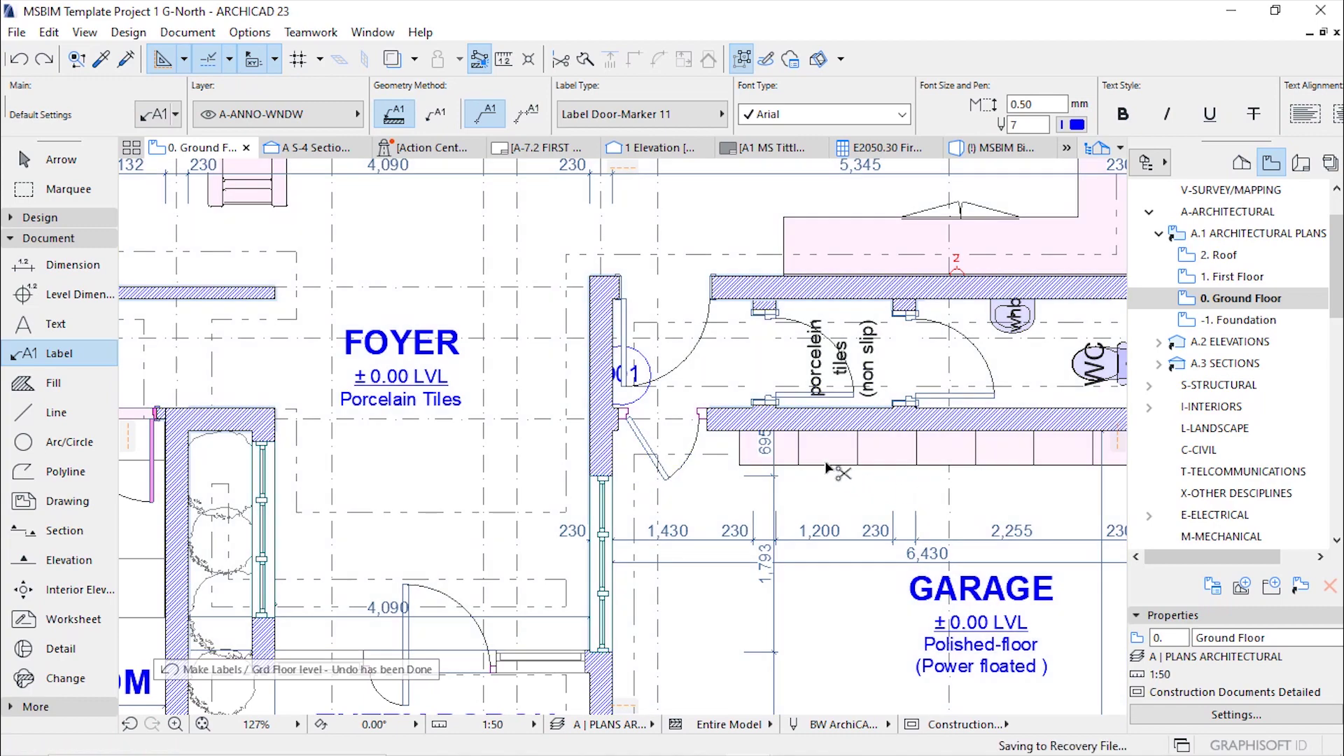
{"action": "scroll", "coordinate": [780, 448], "scroll_direction": "down", "scroll_amount": 1}
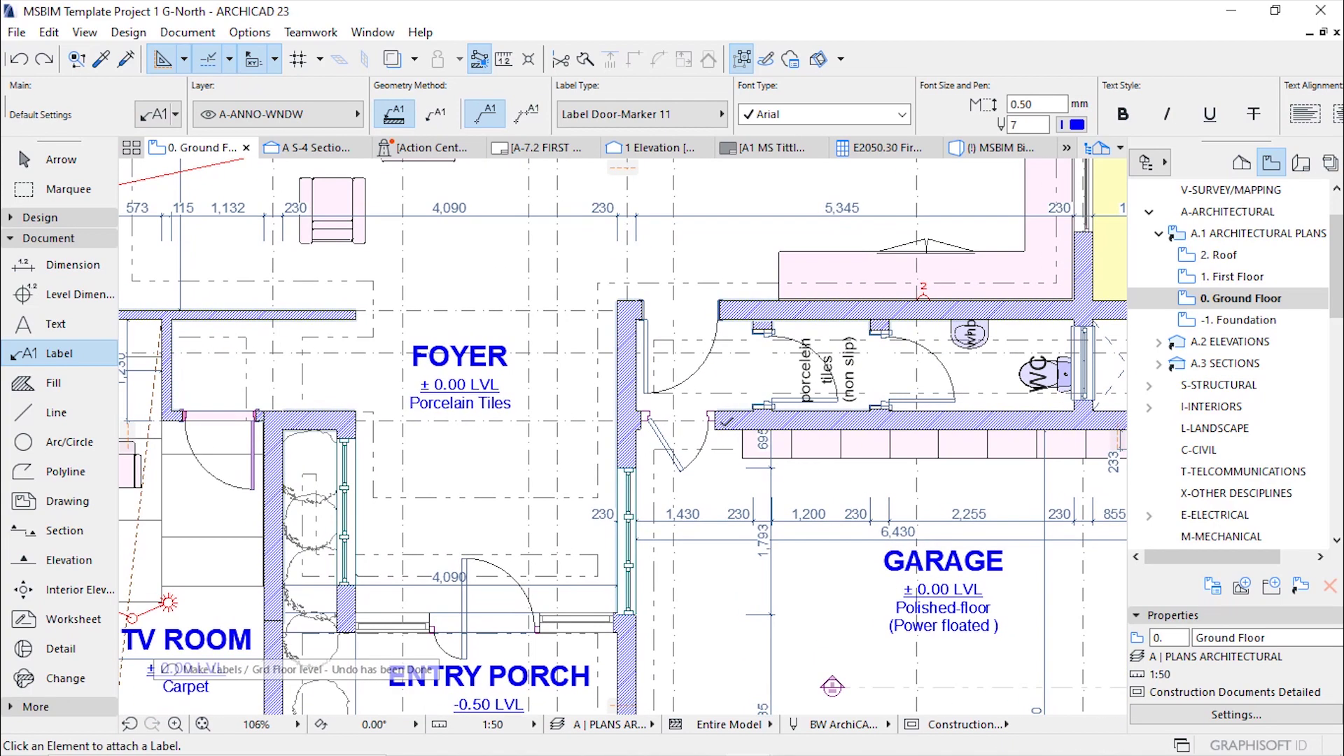
Step: Select all doors on the ground floor plan with the Door tool
{"action": "left_click", "coordinate": [56, 217]}
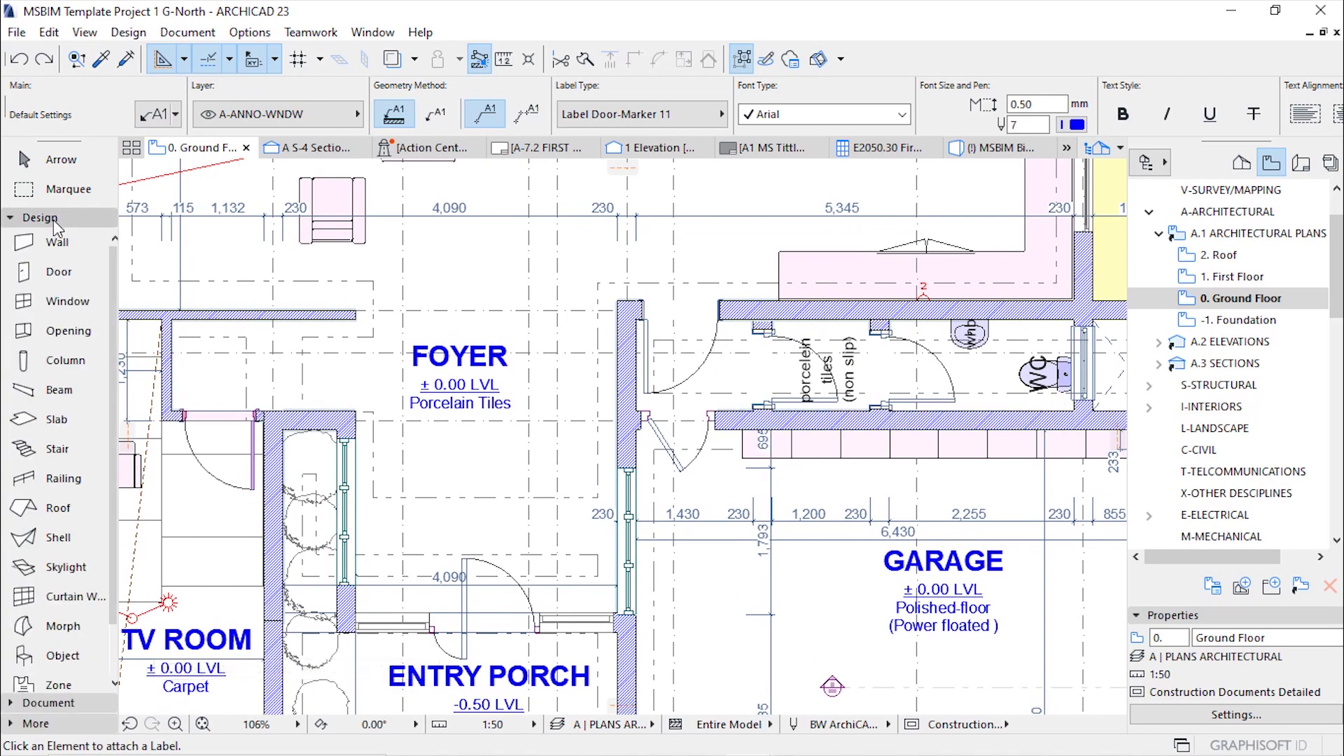
{"action": "left_click", "coordinate": [55, 273]}
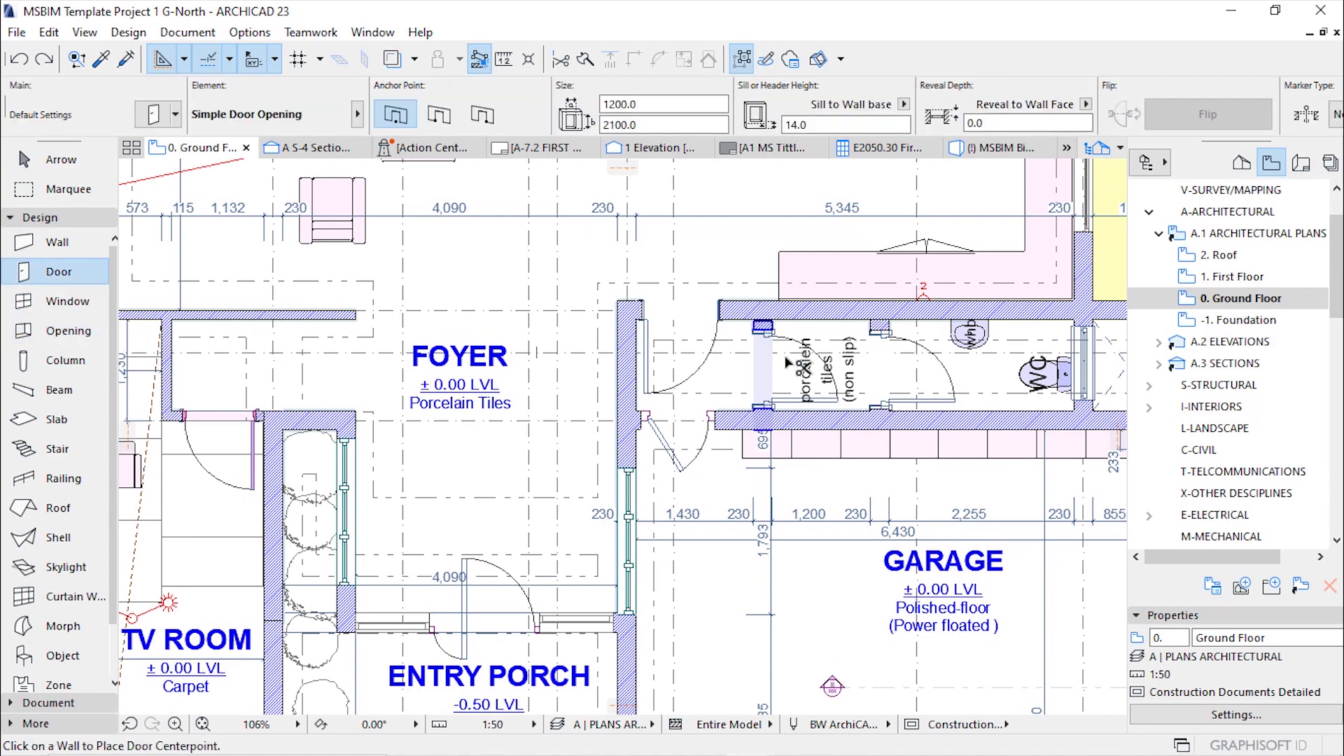
{"action": "key", "text": "ctrl+a"}
{"action": "scroll", "coordinate": [756, 409], "scroll_direction": "down", "scroll_amount": 5}
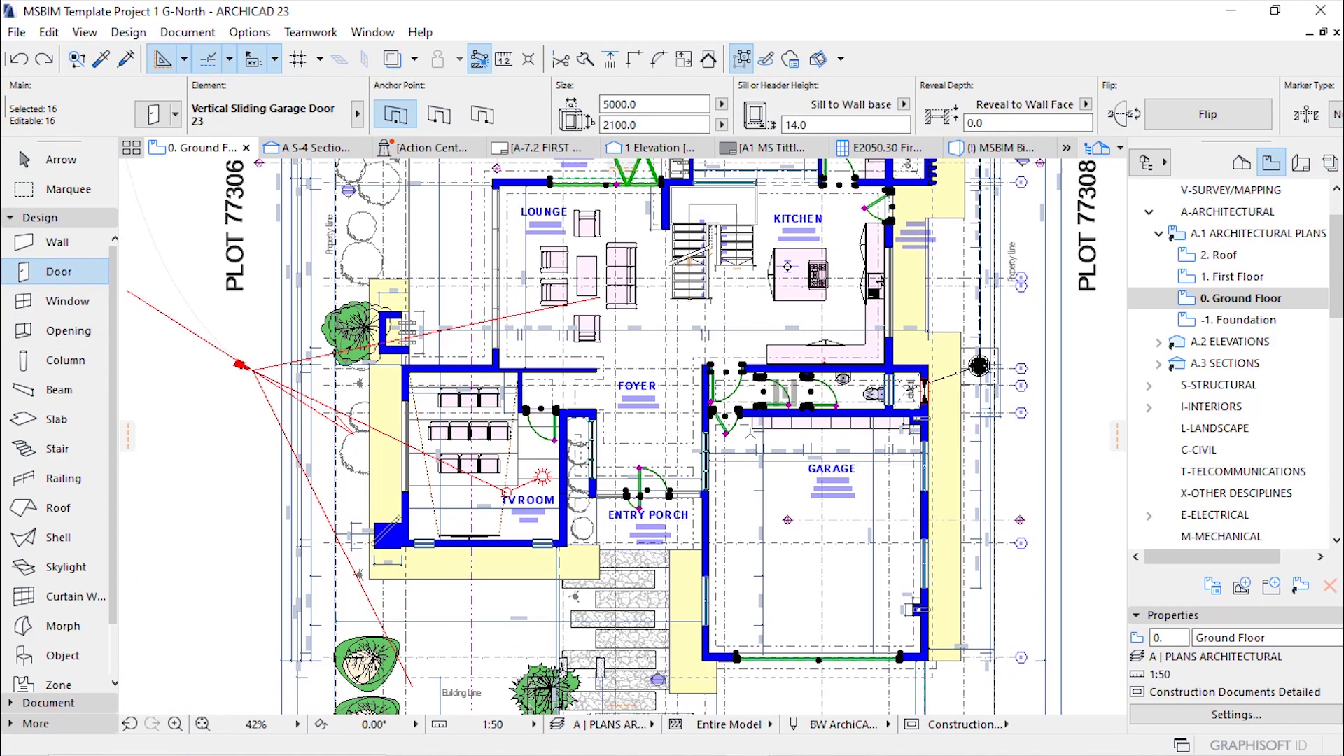
{"action": "scroll", "coordinate": [742, 386], "scroll_direction": "up", "scroll_amount": 3}
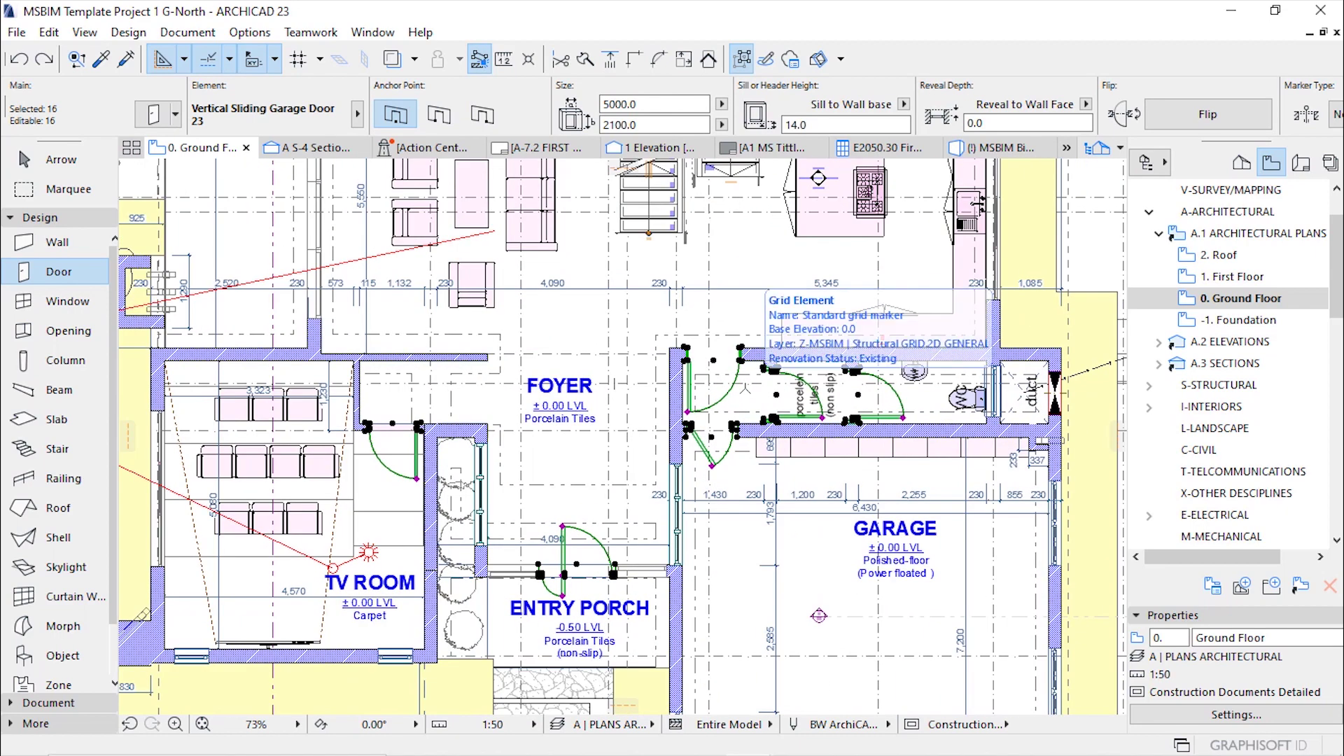
{"action": "scroll", "coordinate": [770, 403], "scroll_direction": "up", "scroll_amount": 3}
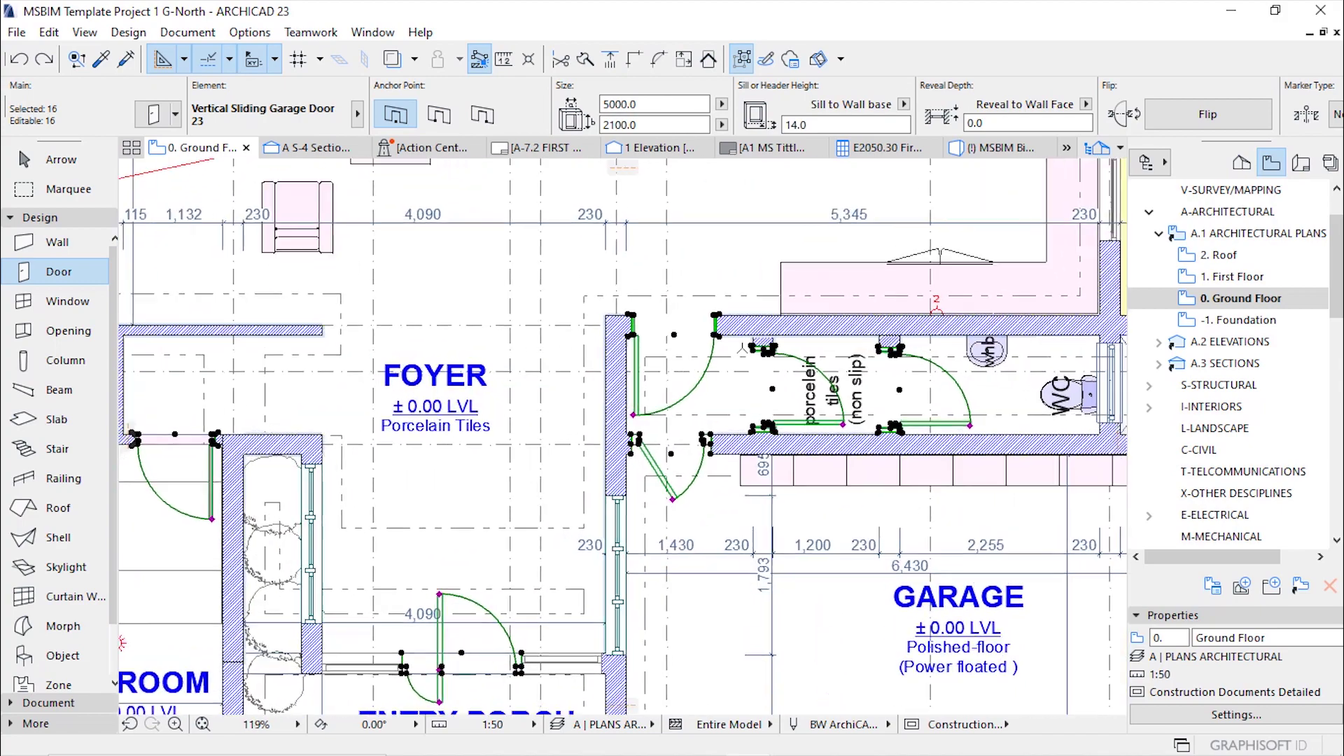
{"action": "scroll", "coordinate": [739, 350], "scroll_direction": "up", "scroll_amount": 1}
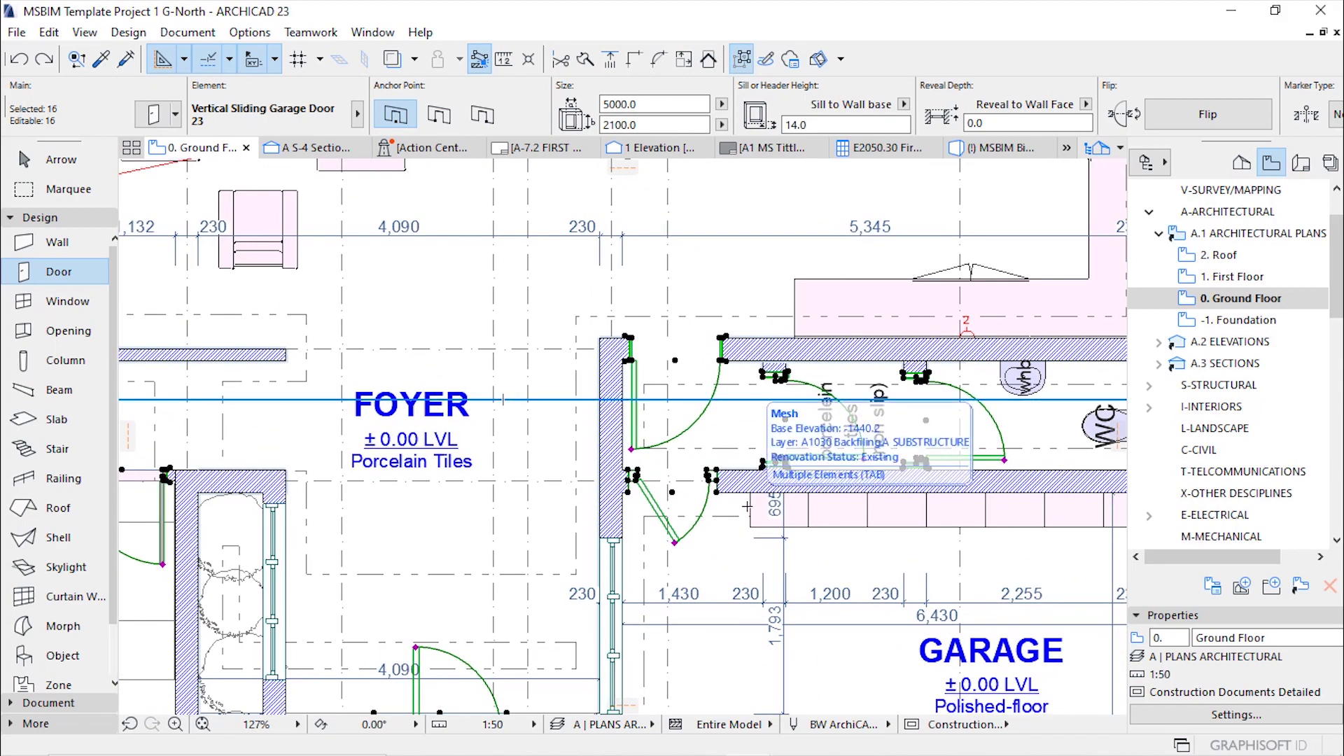
Step: Label all the selected ground floor doors at once with the Label Selected Elements command
{"action": "scroll", "coordinate": [735, 497], "scroll_direction": "down", "scroll_amount": 5}
{"action": "scroll", "coordinate": [799, 496], "scroll_direction": "up", "scroll_amount": 3}
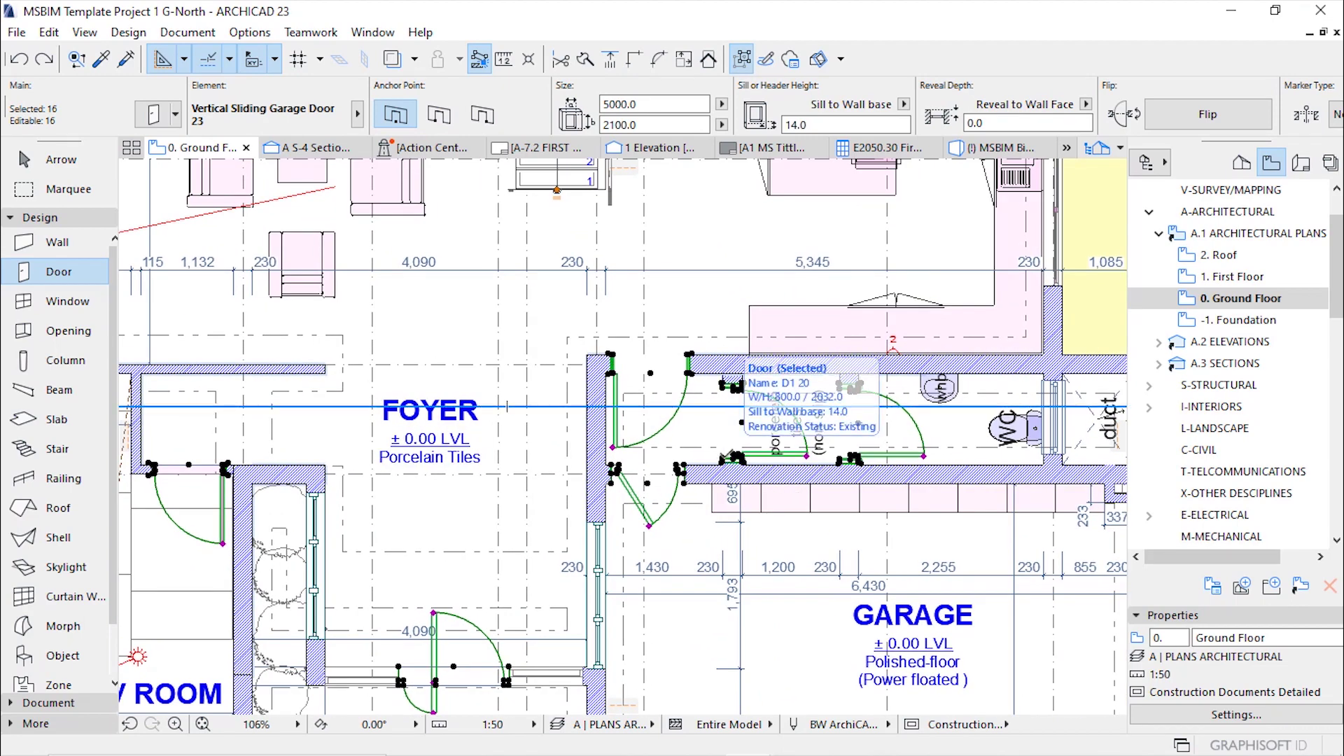
{"action": "scroll", "coordinate": [720, 446], "scroll_direction": "down", "scroll_amount": 5}
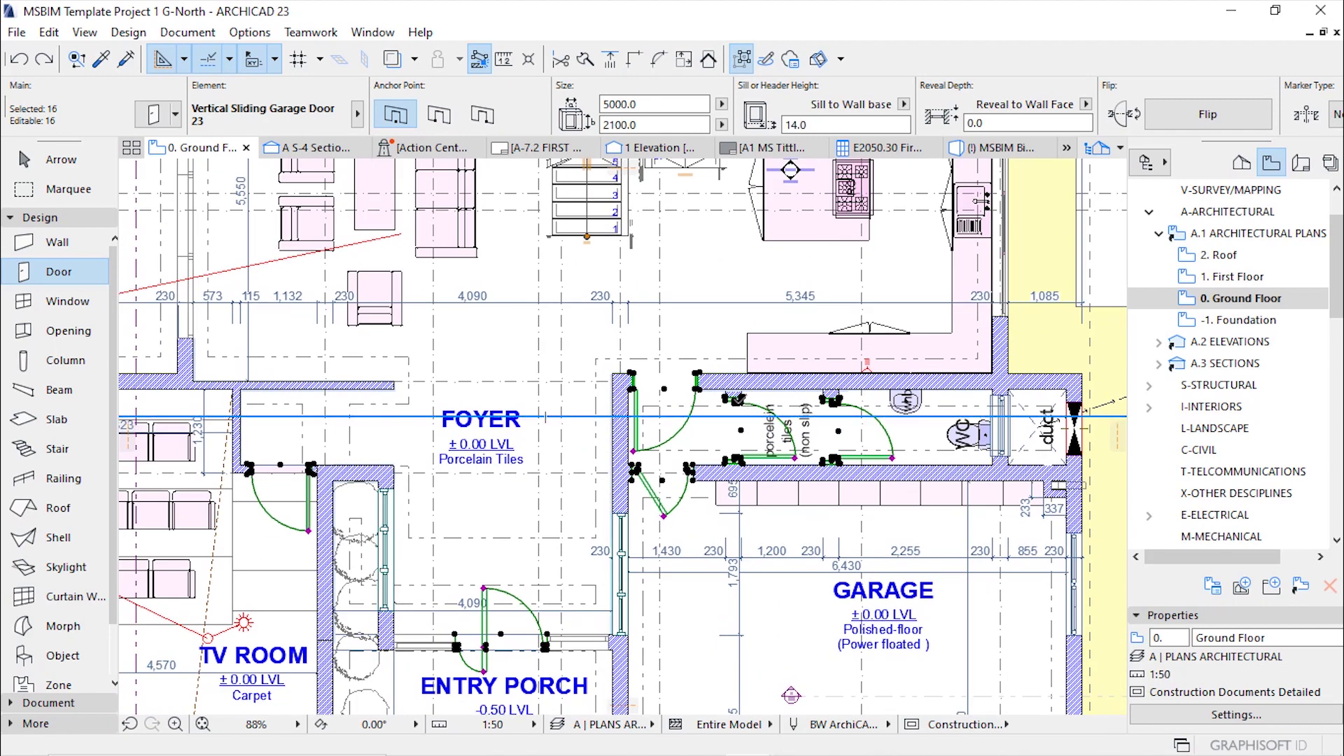
{"action": "scroll", "coordinate": [790, 361], "scroll_direction": "up", "scroll_amount": 1}
{"action": "left_click", "coordinate": [187, 32]}
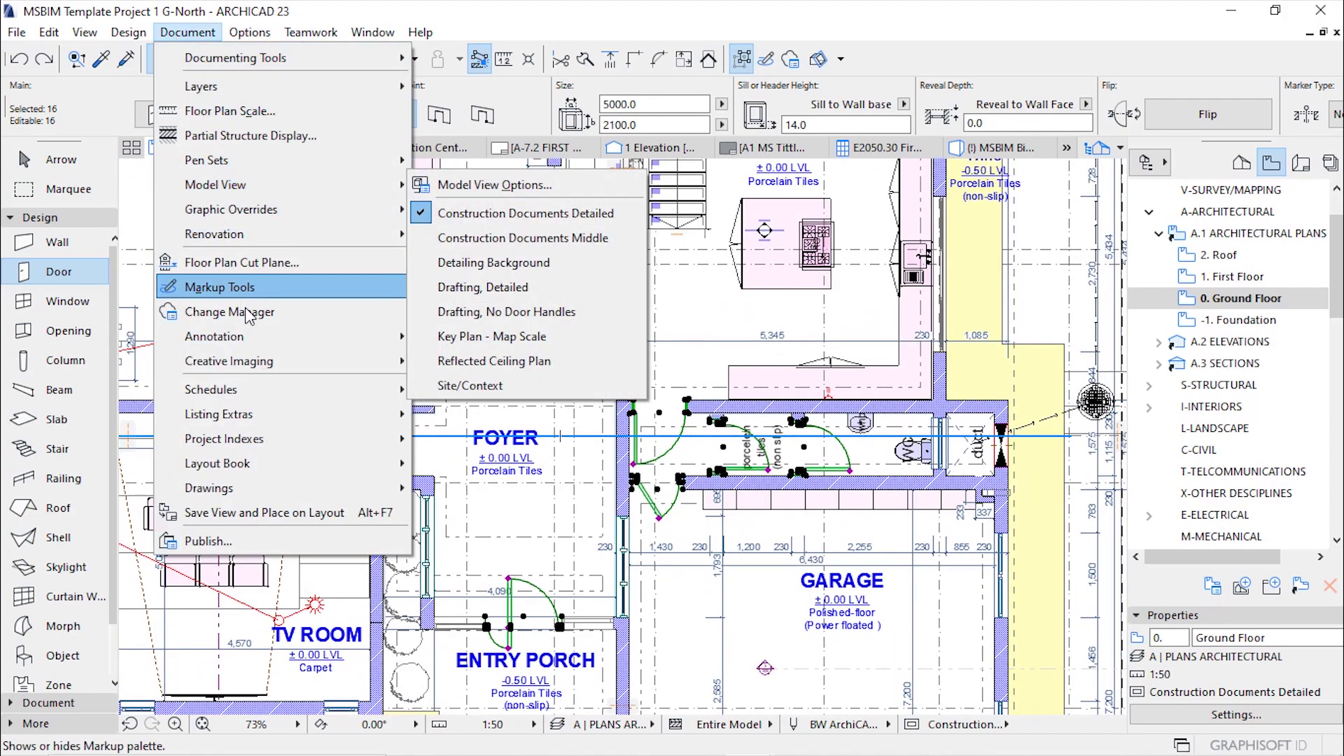
{"action": "mouse_move", "coordinate": [226, 341]}
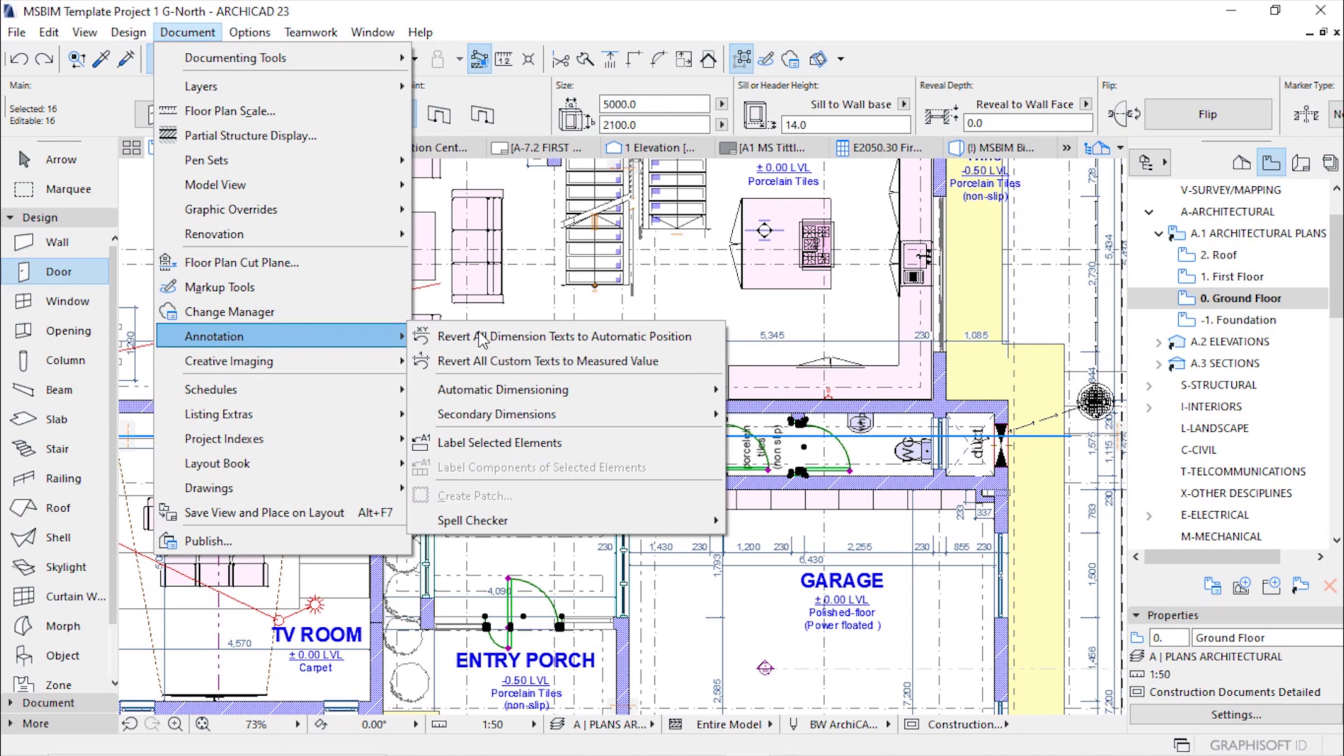
{"action": "left_click", "coordinate": [532, 444]}
Step: Examine the new door labels across the ground floor plan, from the WC and garage doors to the scullery door, with the doors deselected
{"action": "scroll", "coordinate": [1062, 435], "scroll_direction": "up", "scroll_amount": 3}
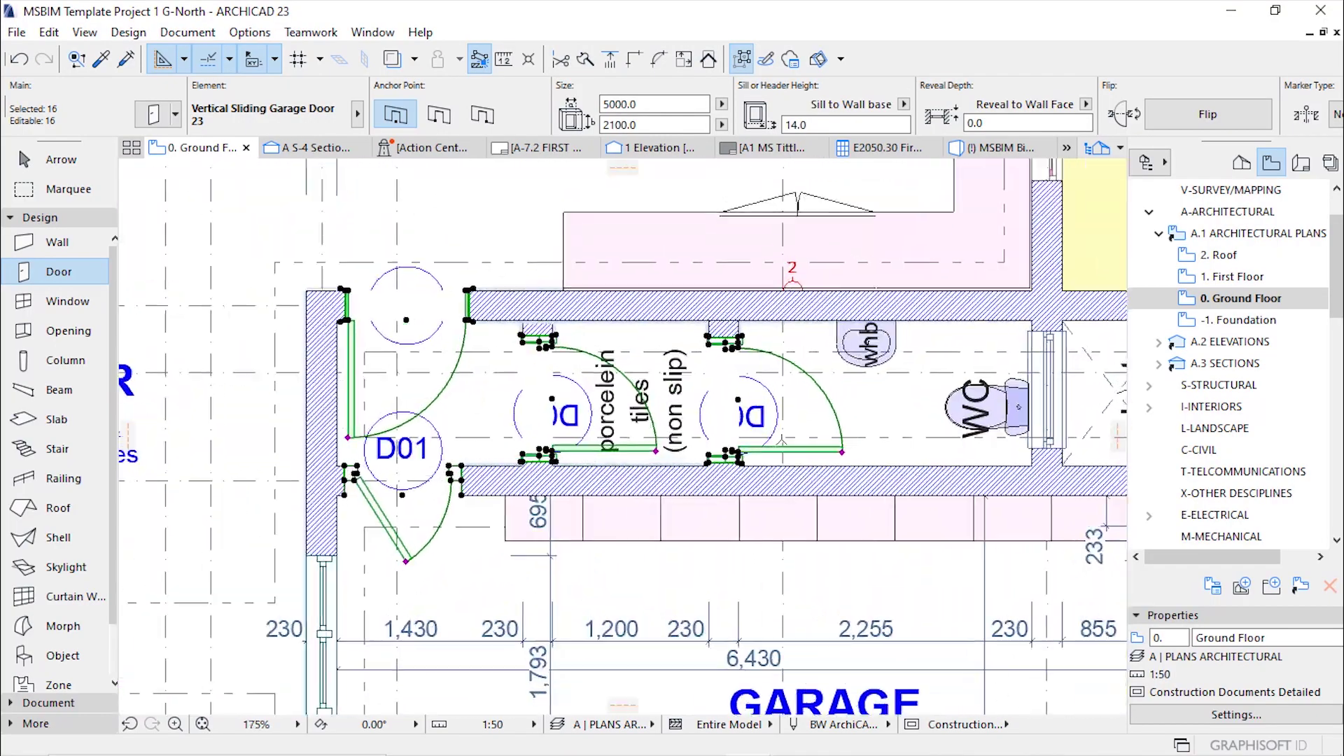
{"action": "scroll", "coordinate": [739, 404], "scroll_direction": "down", "scroll_amount": 5}
{"action": "scroll", "coordinate": [723, 386], "scroll_direction": "up", "scroll_amount": 4}
{"action": "scroll", "coordinate": [686, 364], "scroll_direction": "down", "scroll_amount": 3}
{"action": "scroll", "coordinate": [655, 342], "scroll_direction": "up", "scroll_amount": 2}
{"action": "scroll", "coordinate": [655, 342], "scroll_direction": "down", "scroll_amount": 4}
{"action": "scroll", "coordinate": [744, 481], "scroll_direction": "up", "scroll_amount": 4}
{"action": "scroll", "coordinate": [857, 273], "scroll_direction": "up", "scroll_amount": 2}
{"action": "scroll", "coordinate": [735, 474], "scroll_direction": "down", "scroll_amount": 6}
{"action": "scroll", "coordinate": [909, 393], "scroll_direction": "up", "scroll_amount": 5}
{"action": "scroll", "coordinate": [909, 393], "scroll_direction": "down", "scroll_amount": 5}
{"action": "key", "text": "Escape"}
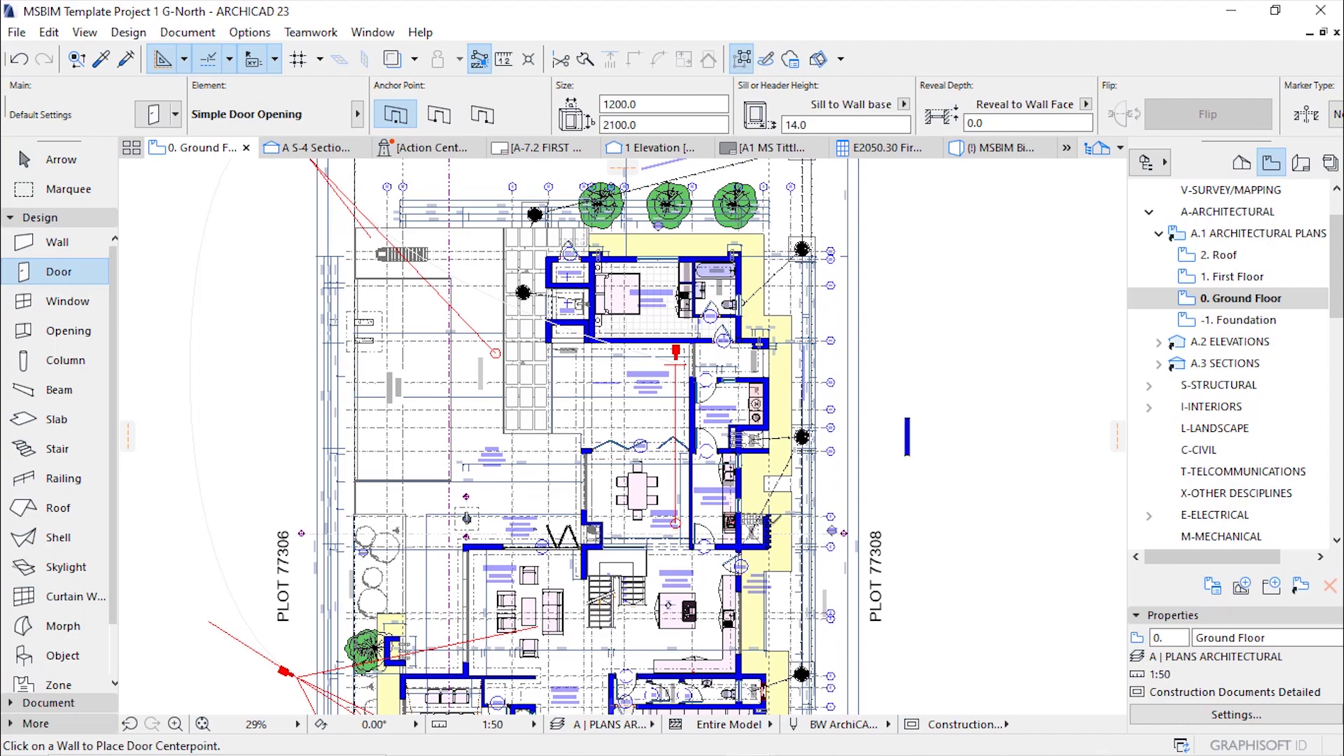
{"action": "scroll", "coordinate": [707, 486], "scroll_direction": "up", "scroll_amount": 5}
{"action": "scroll", "coordinate": [675, 419], "scroll_direction": "up", "scroll_amount": 5}
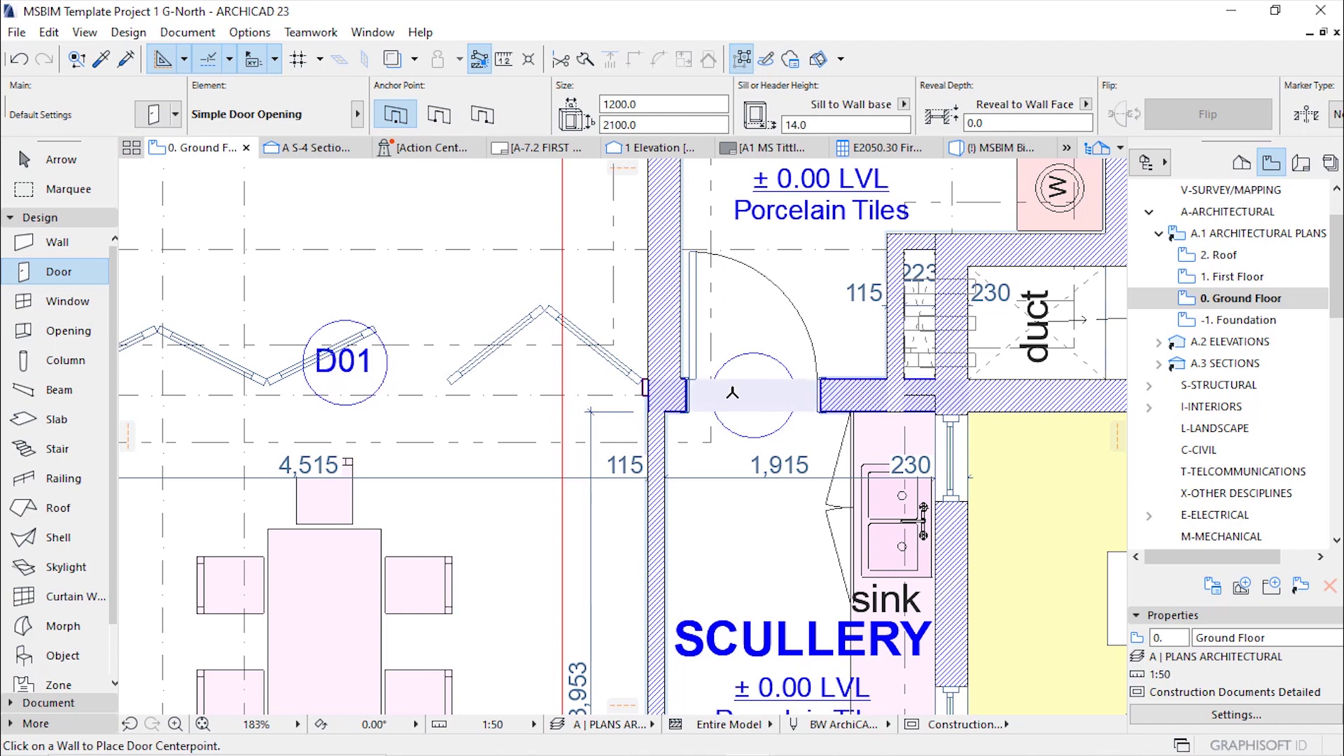
Step: Select all door labels on the ground floor plan with the Label tool
{"action": "left_click", "coordinate": [753, 395]}
{"action": "left_click", "coordinate": [45, 703]}
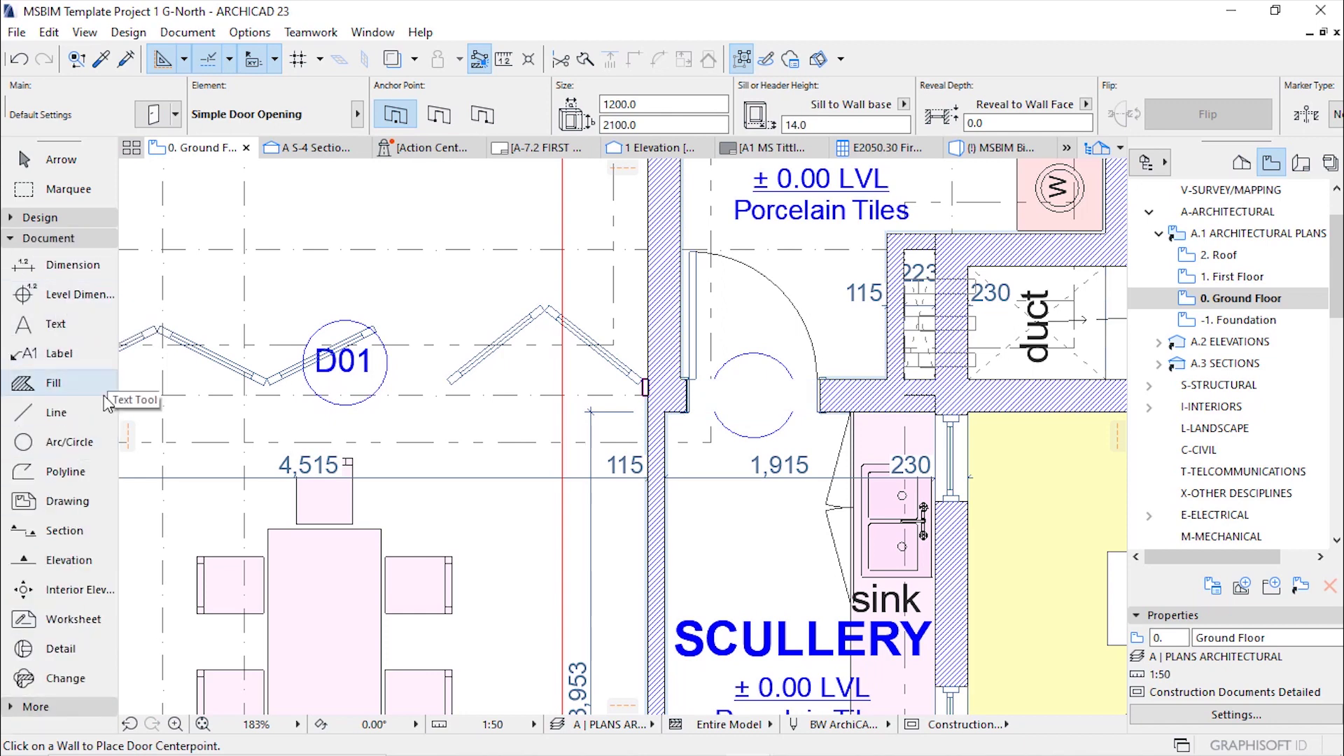
{"action": "left_click", "coordinate": [49, 354]}
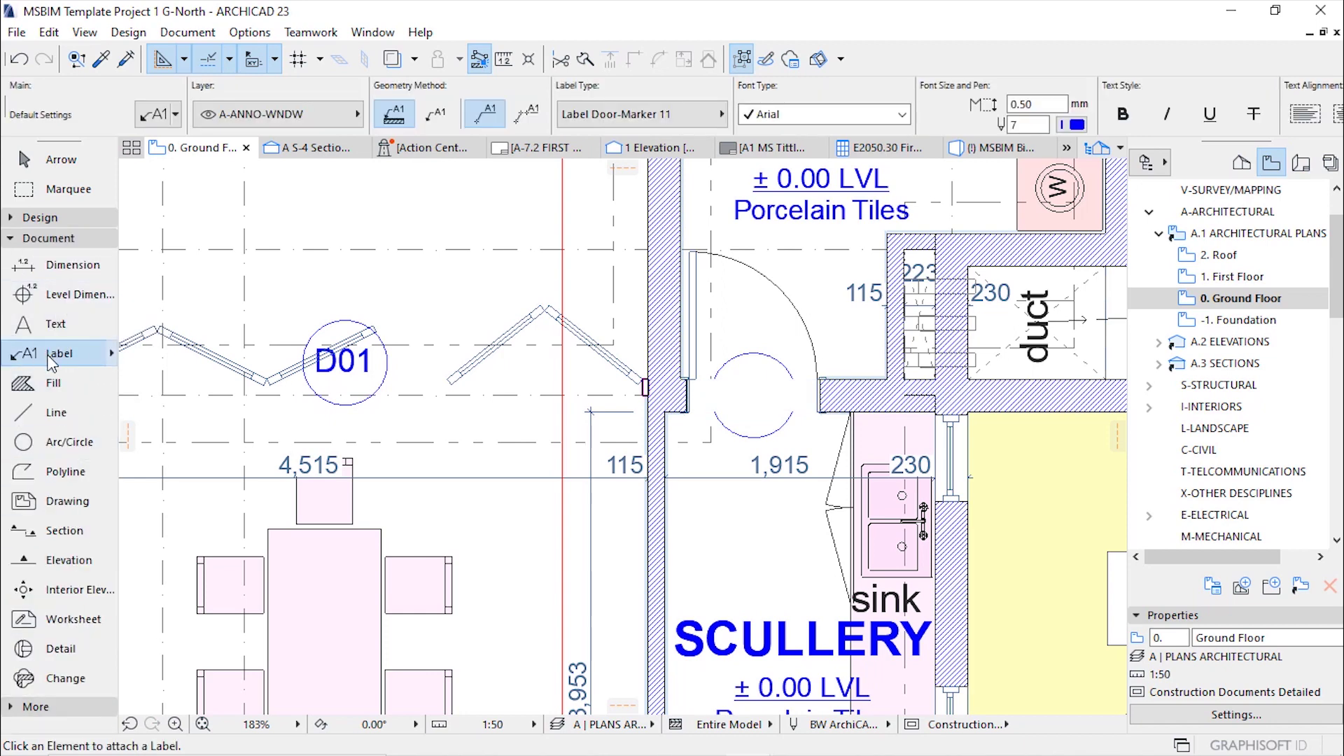
{"action": "scroll", "coordinate": [702, 423], "scroll_direction": "down", "scroll_amount": 5}
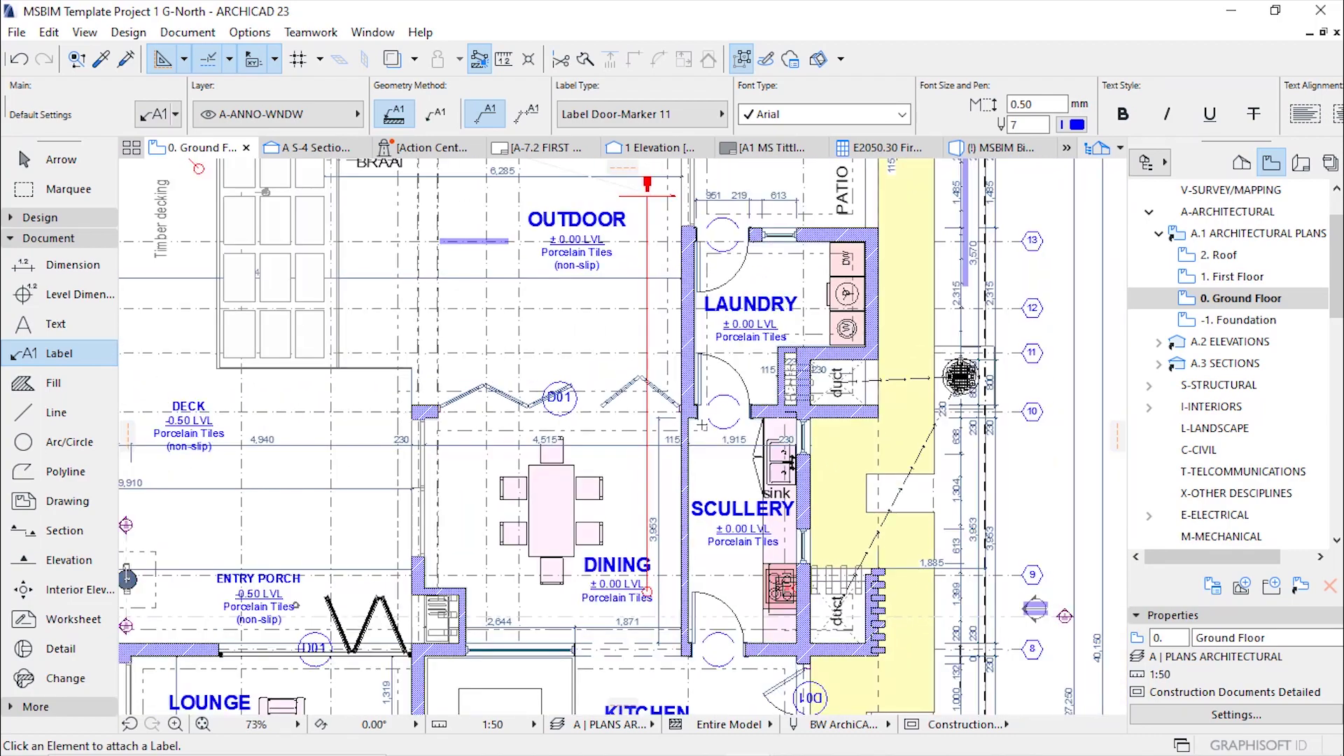
{"action": "key", "text": "ctrl+a"}
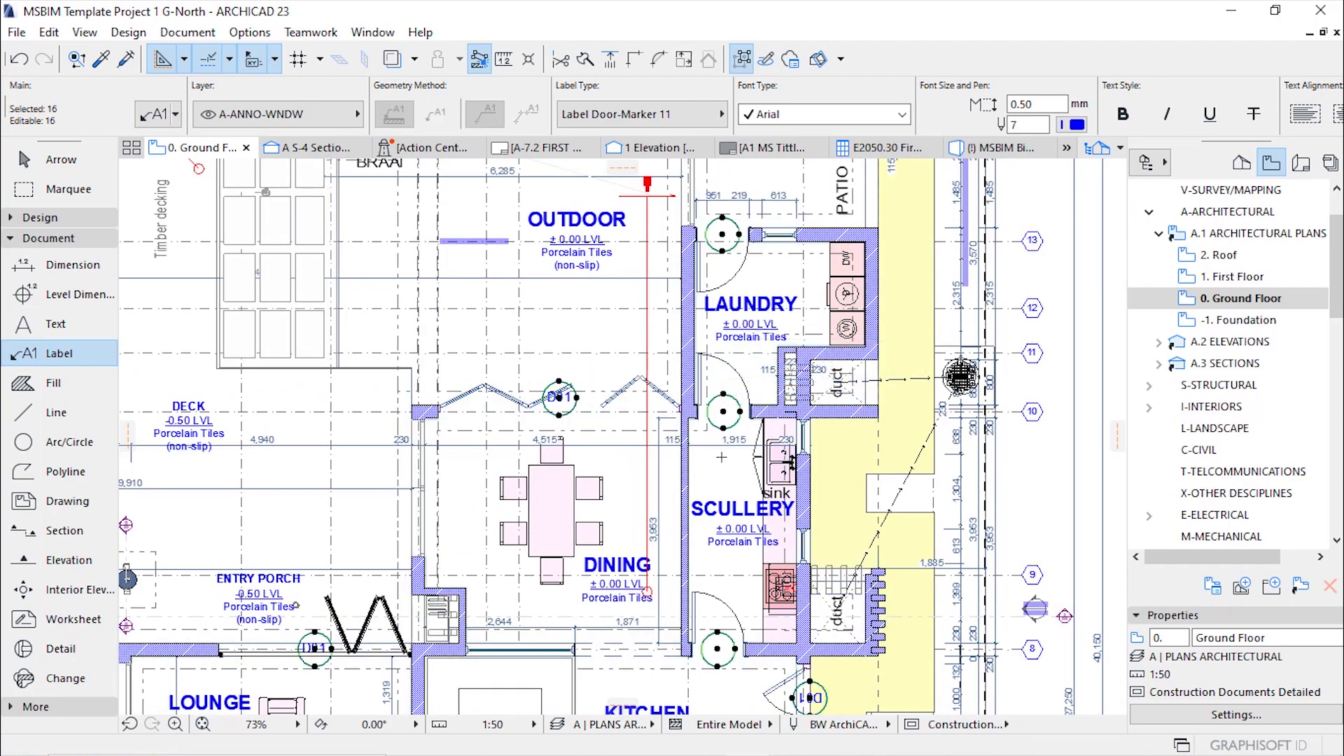
Step: Bring all the selected door labels to the front of the display order and deselect them
{"action": "scroll", "coordinate": [588, 387], "scroll_direction": "down", "scroll_amount": 3}
{"action": "scroll", "coordinate": [537, 406], "scroll_direction": "up", "scroll_amount": 2}
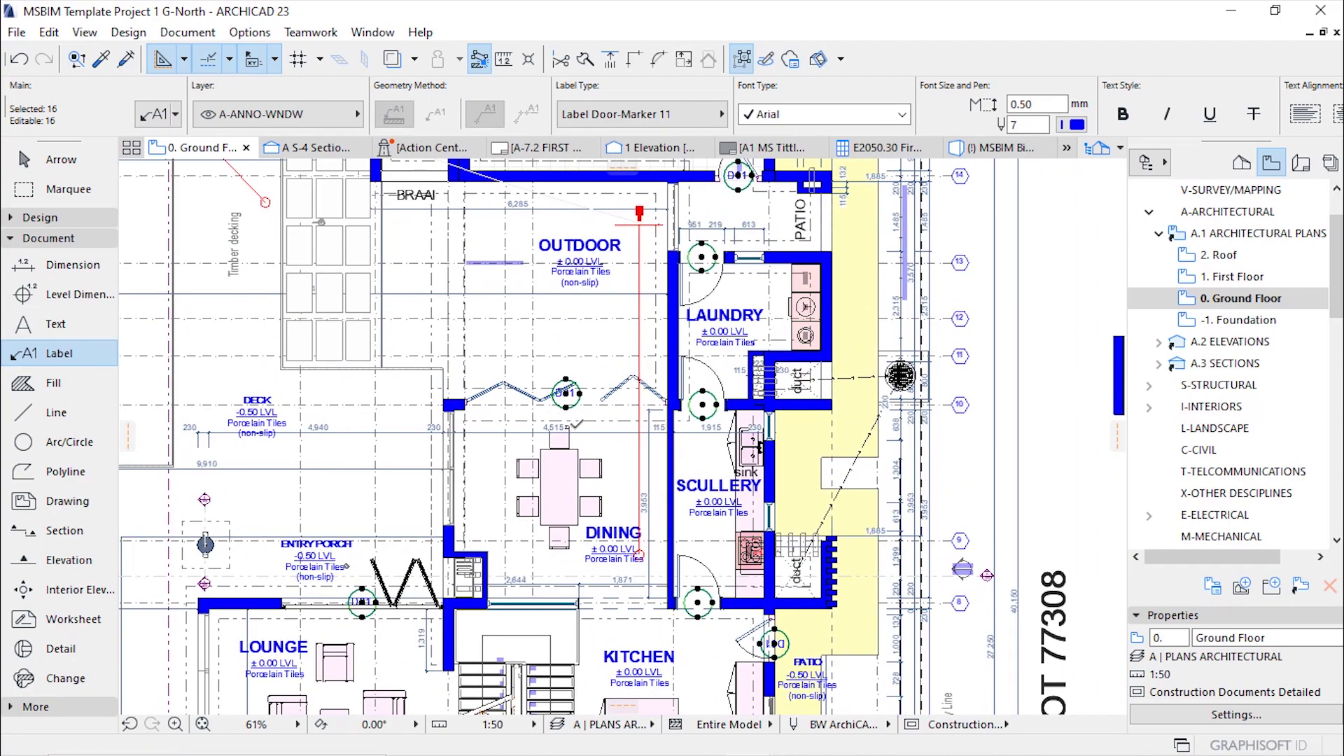
{"action": "scroll", "coordinate": [711, 513], "scroll_direction": "down", "scroll_amount": 2}
{"action": "right_click", "coordinate": [935, 266]}
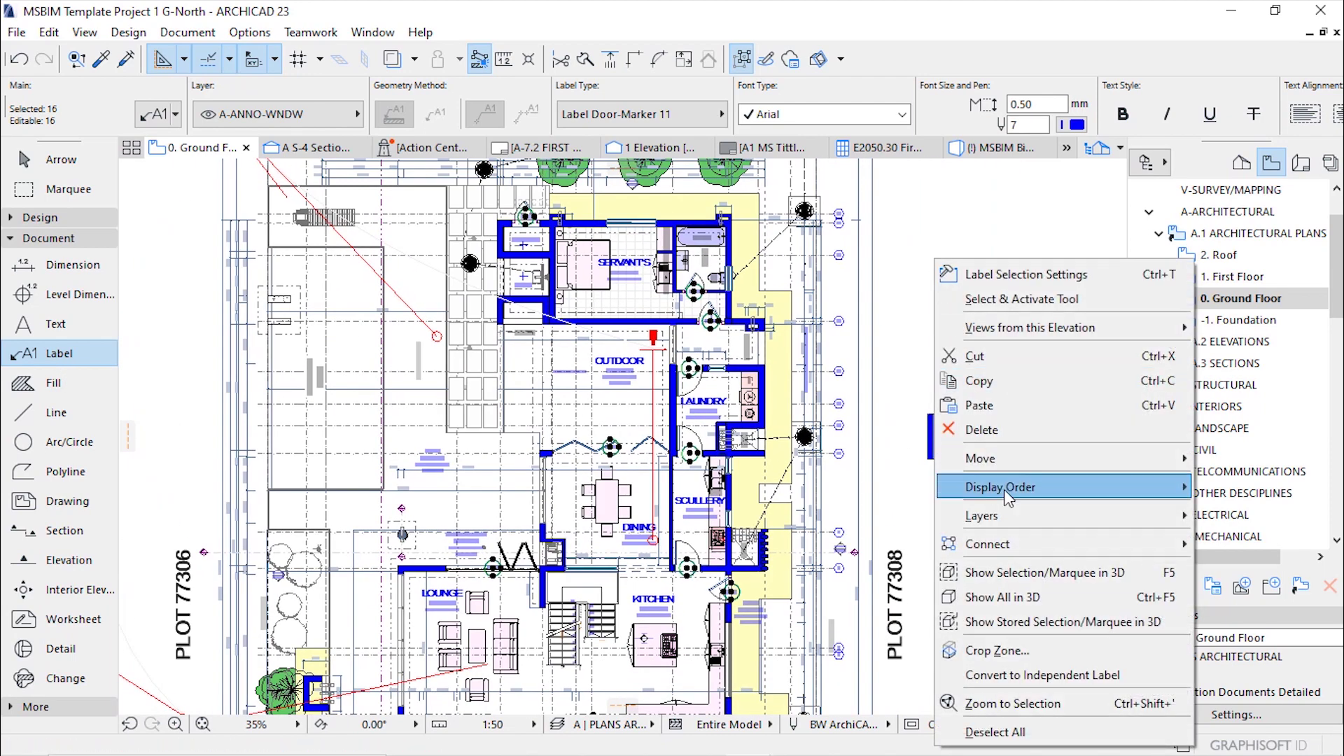
{"action": "mouse_move", "coordinate": [1006, 490]}
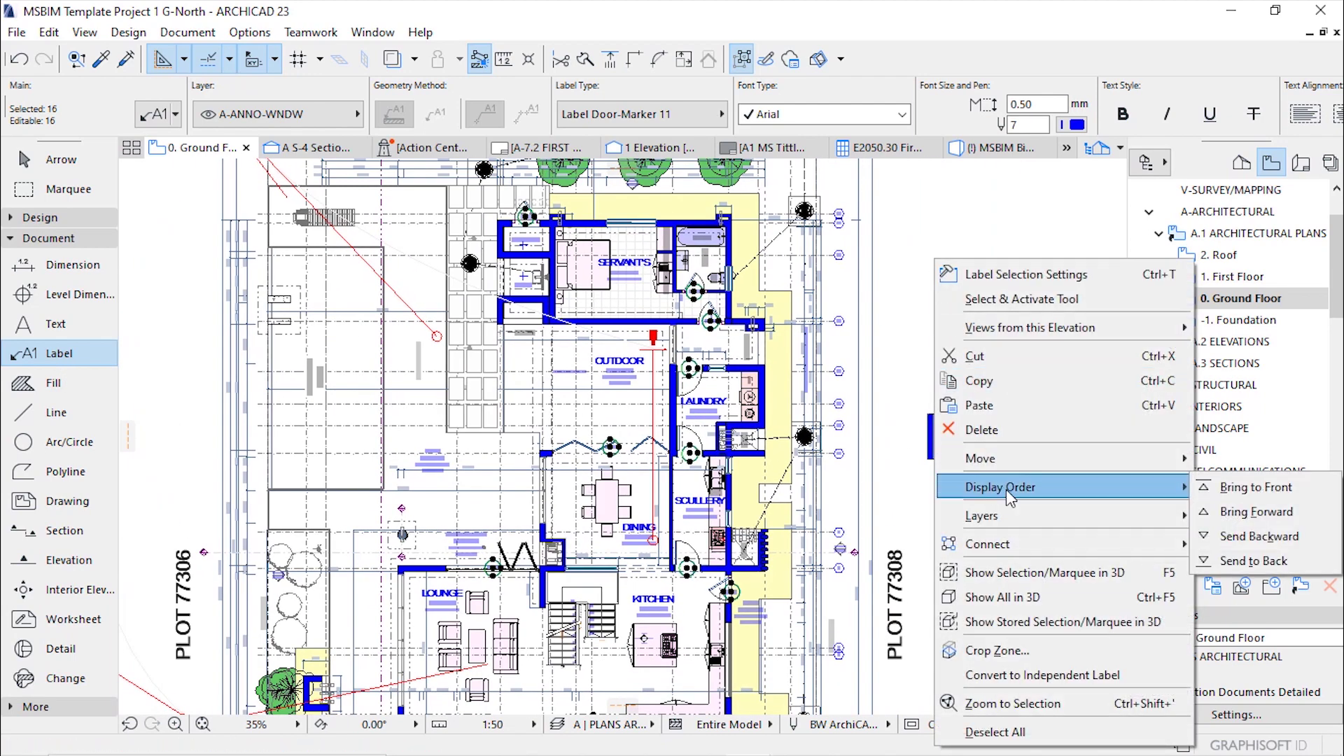
{"action": "left_click", "coordinate": [1276, 488]}
{"action": "scroll", "coordinate": [602, 439], "scroll_direction": "up", "scroll_amount": 5}
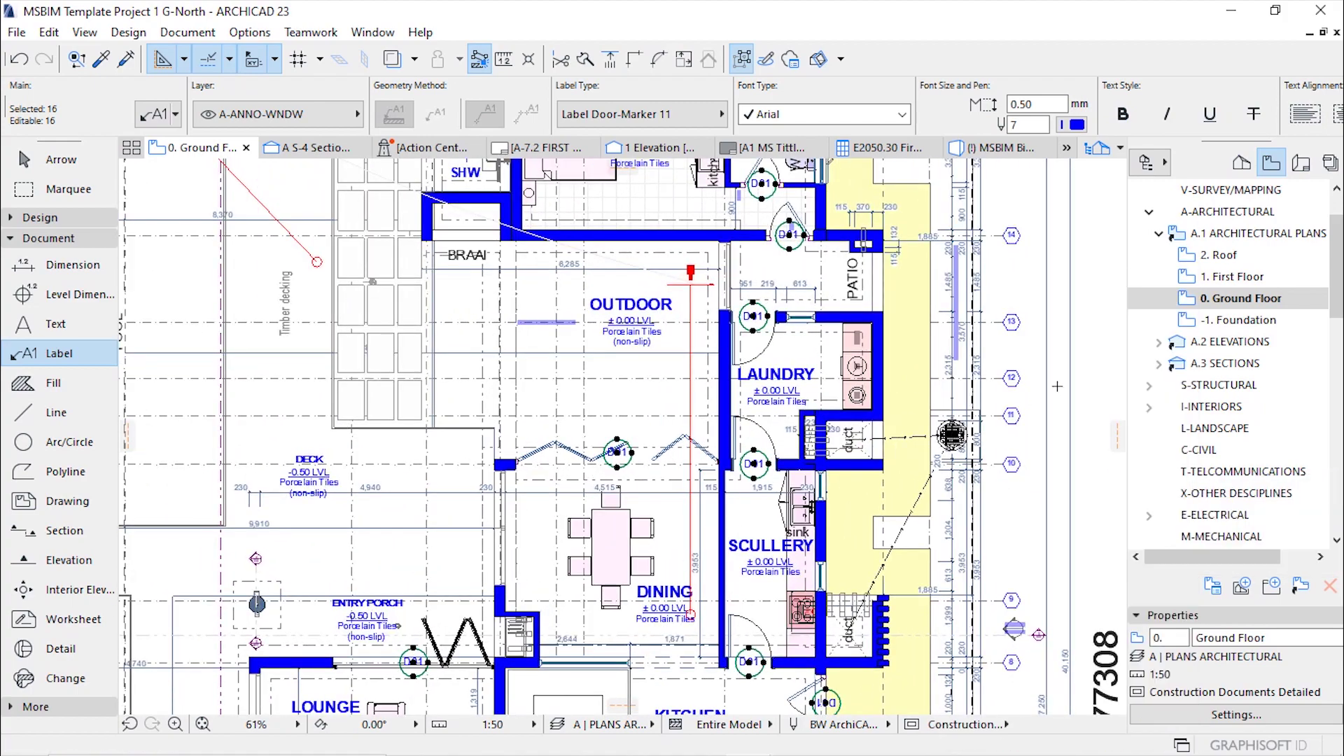
{"action": "key", "text": "Escape"}
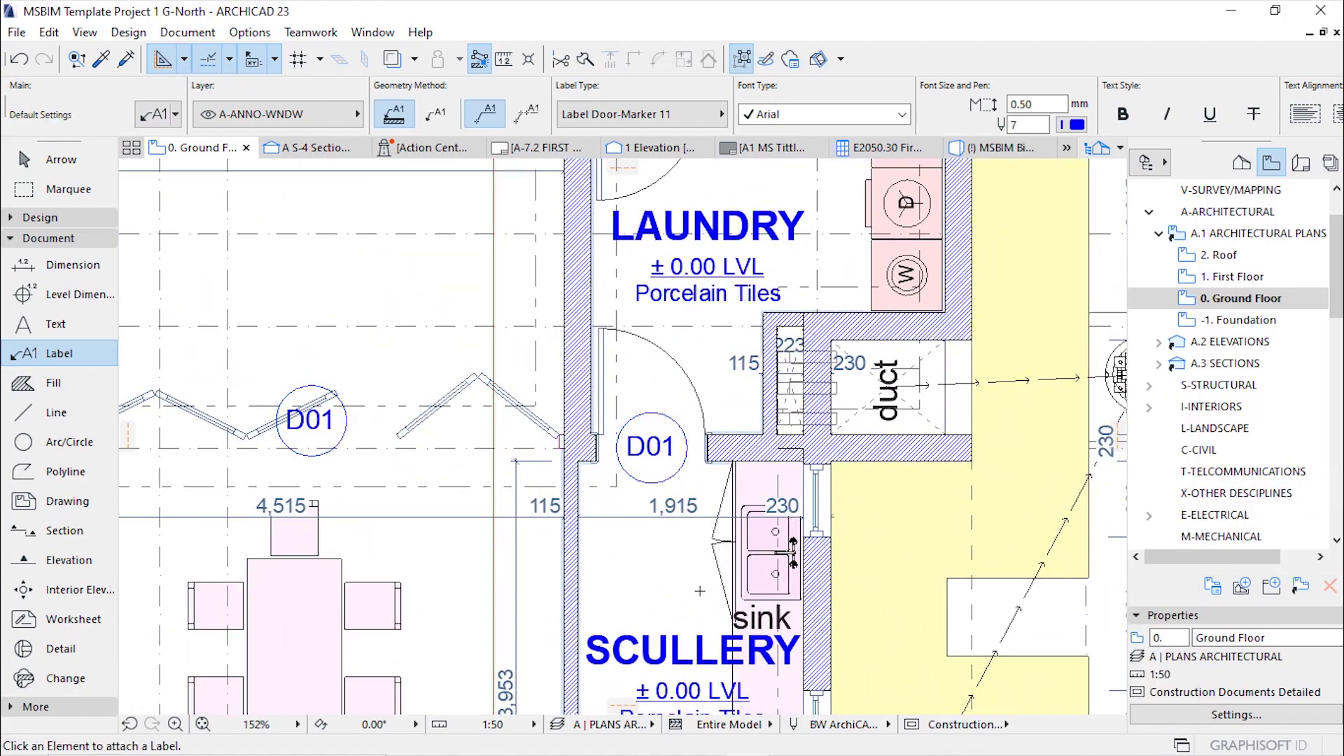
Step: Examine the numbering, orientation and legibility of the door labels throughout the ground floor, ending at the lobby and WC doors
{"action": "scroll", "coordinate": [638, 579], "scroll_direction": "down", "scroll_amount": 3}
{"action": "scroll", "coordinate": [709, 299], "scroll_direction": "up", "scroll_amount": 3}
{"action": "scroll", "coordinate": [772, 408], "scroll_direction": "down", "scroll_amount": 5}
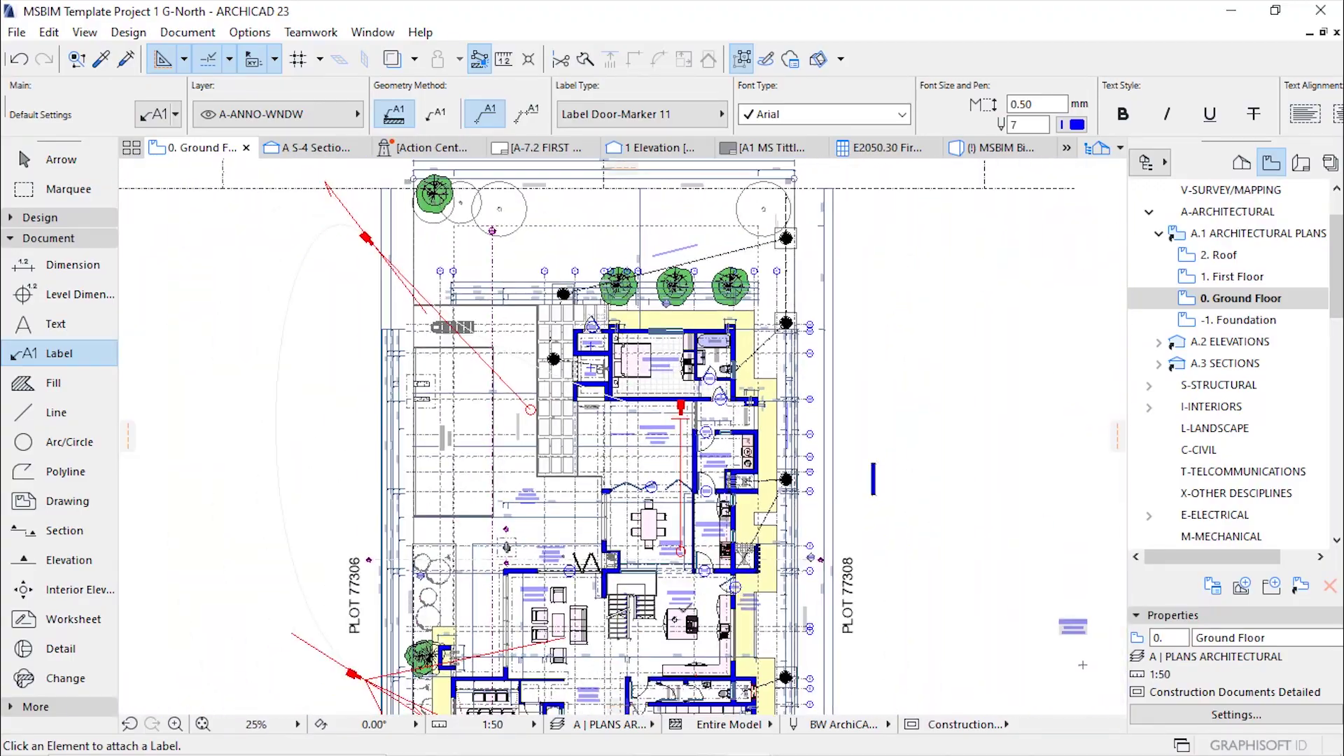
{"action": "scroll", "coordinate": [686, 616], "scroll_direction": "up", "scroll_amount": 4}
{"action": "scroll", "coordinate": [966, 210], "scroll_direction": "down", "scroll_amount": 3}
{"action": "scroll", "coordinate": [571, 399], "scroll_direction": "up", "scroll_amount": 3}
{"action": "scroll", "coordinate": [485, 547], "scroll_direction": "down", "scroll_amount": 2}
{"action": "scroll", "coordinate": [737, 499], "scroll_direction": "up", "scroll_amount": 4}
{"action": "scroll", "coordinate": [693, 532], "scroll_direction": "up", "scroll_amount": 5}
{"action": "scroll", "coordinate": [776, 485], "scroll_direction": "down", "scroll_amount": 10}
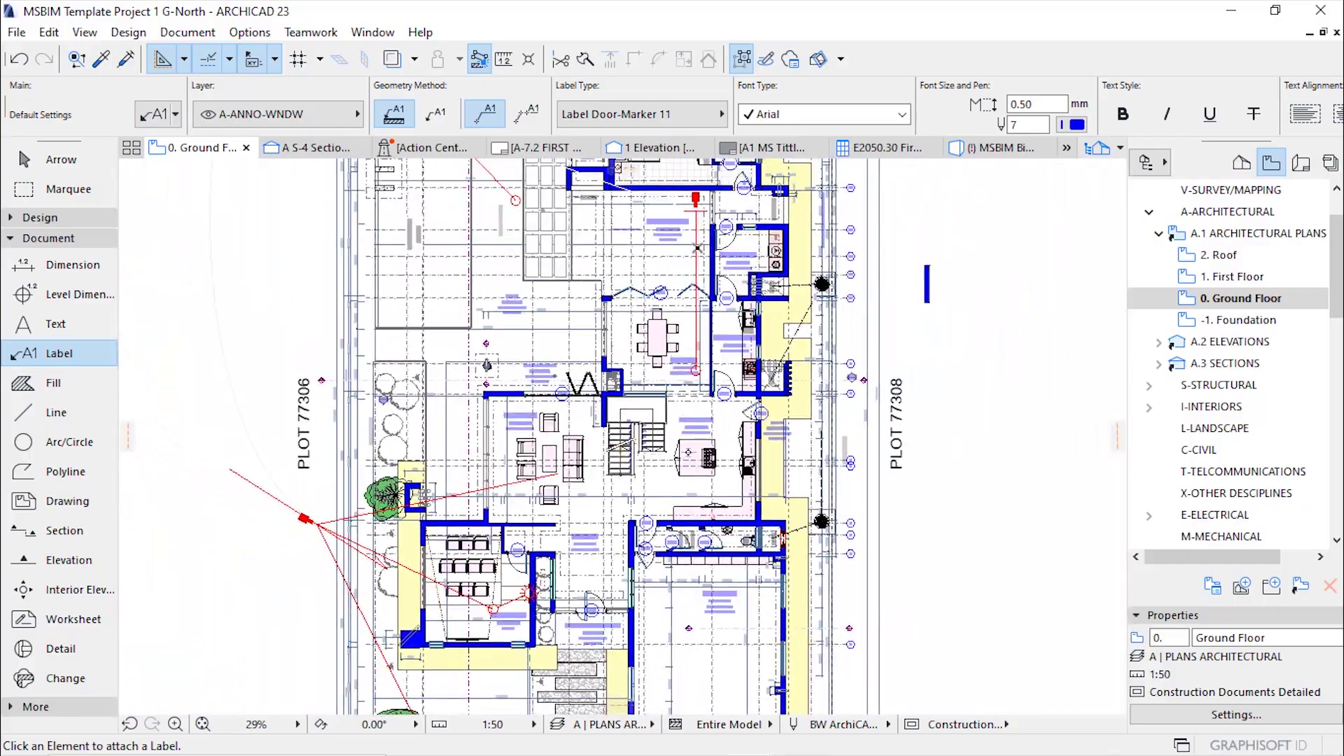
{"action": "scroll", "coordinate": [623, 434], "scroll_direction": "up", "scroll_amount": 3}
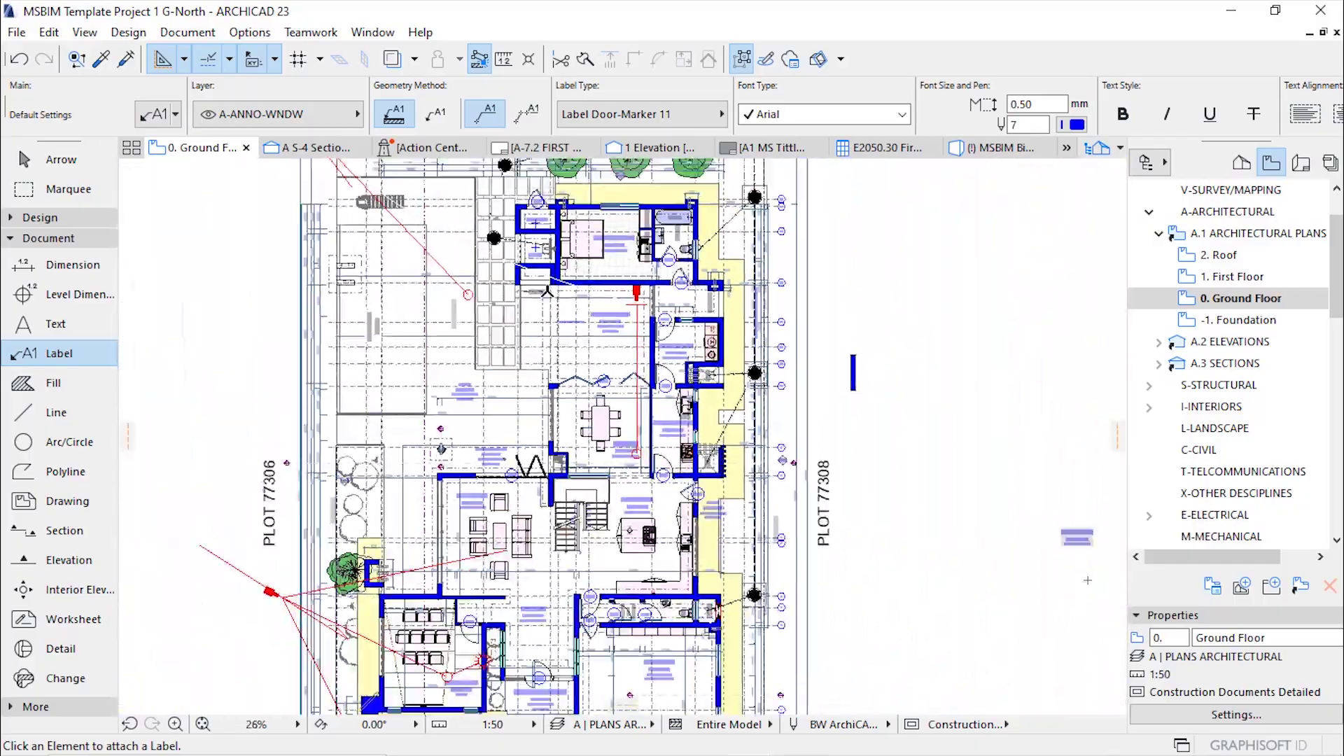
{"action": "scroll", "coordinate": [1046, 554], "scroll_direction": "up", "scroll_amount": 6}
{"action": "scroll", "coordinate": [1046, 554], "scroll_direction": "down", "scroll_amount": 6}
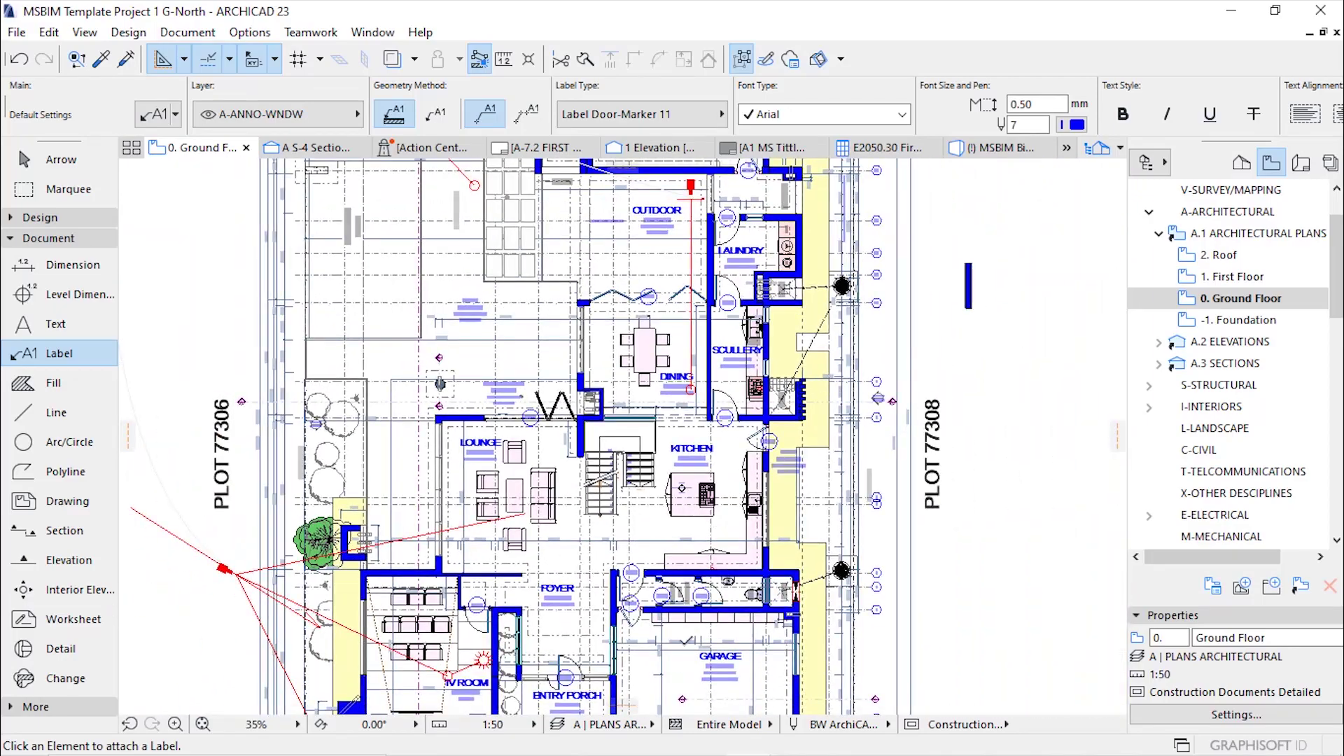
{"action": "scroll", "coordinate": [1046, 554], "scroll_direction": "up", "scroll_amount": 3}
{"action": "scroll", "coordinate": [716, 634], "scroll_direction": "up", "scroll_amount": 2}
{"action": "scroll", "coordinate": [545, 579], "scroll_direction": "up", "scroll_amount": 2}
{"action": "scroll", "coordinate": [803, 580], "scroll_direction": "down", "scroll_amount": 5}
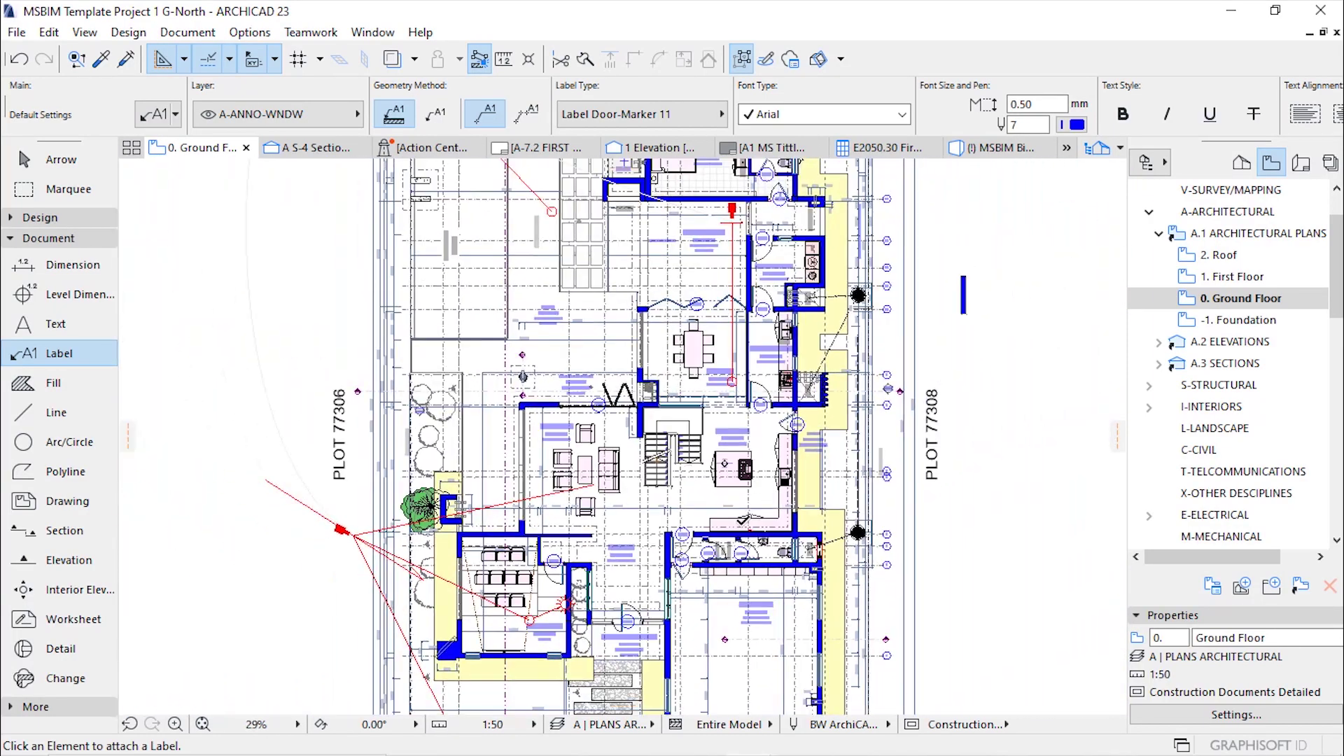
{"action": "scroll", "coordinate": [804, 580], "scroll_direction": "up", "scroll_amount": 3}
{"action": "scroll", "coordinate": [757, 567], "scroll_direction": "up", "scroll_amount": 3}
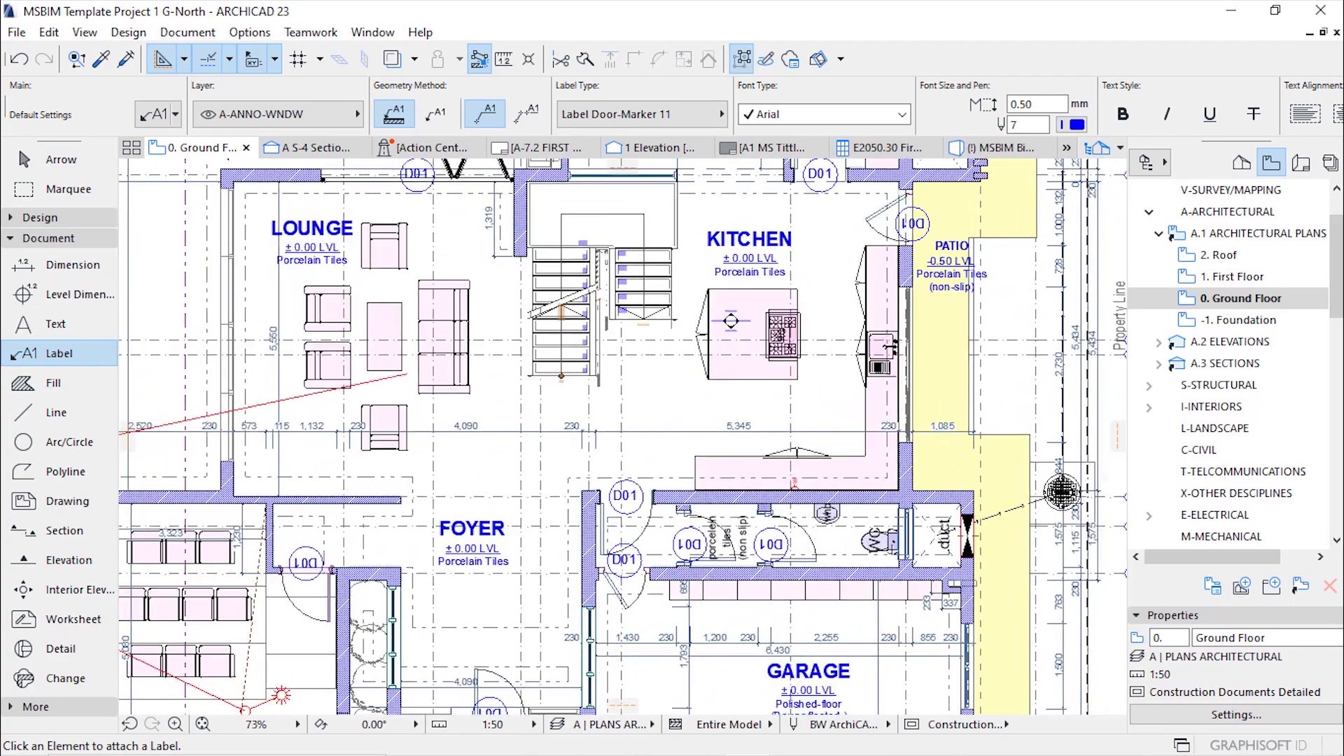
{"action": "scroll", "coordinate": [804, 553], "scroll_direction": "up", "scroll_amount": 2}
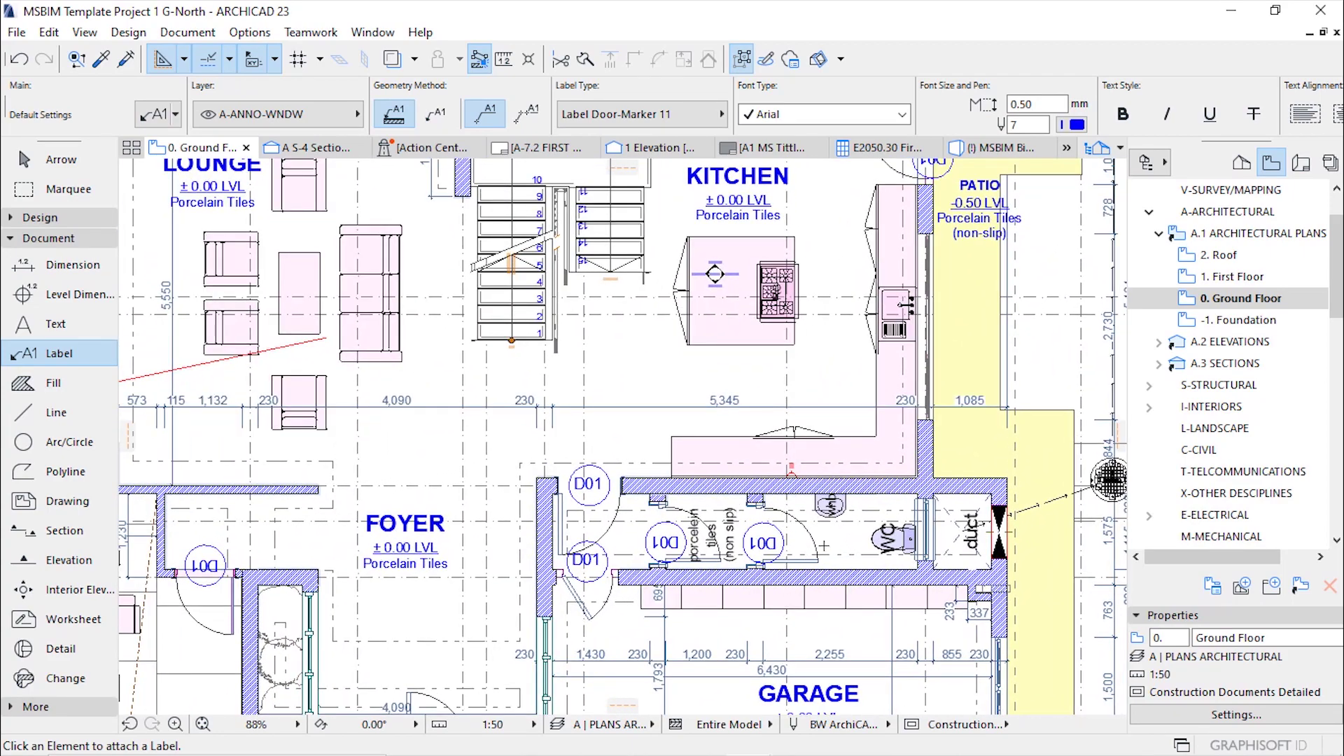
{"action": "scroll", "coordinate": [824, 546], "scroll_direction": "up", "scroll_amount": 4}
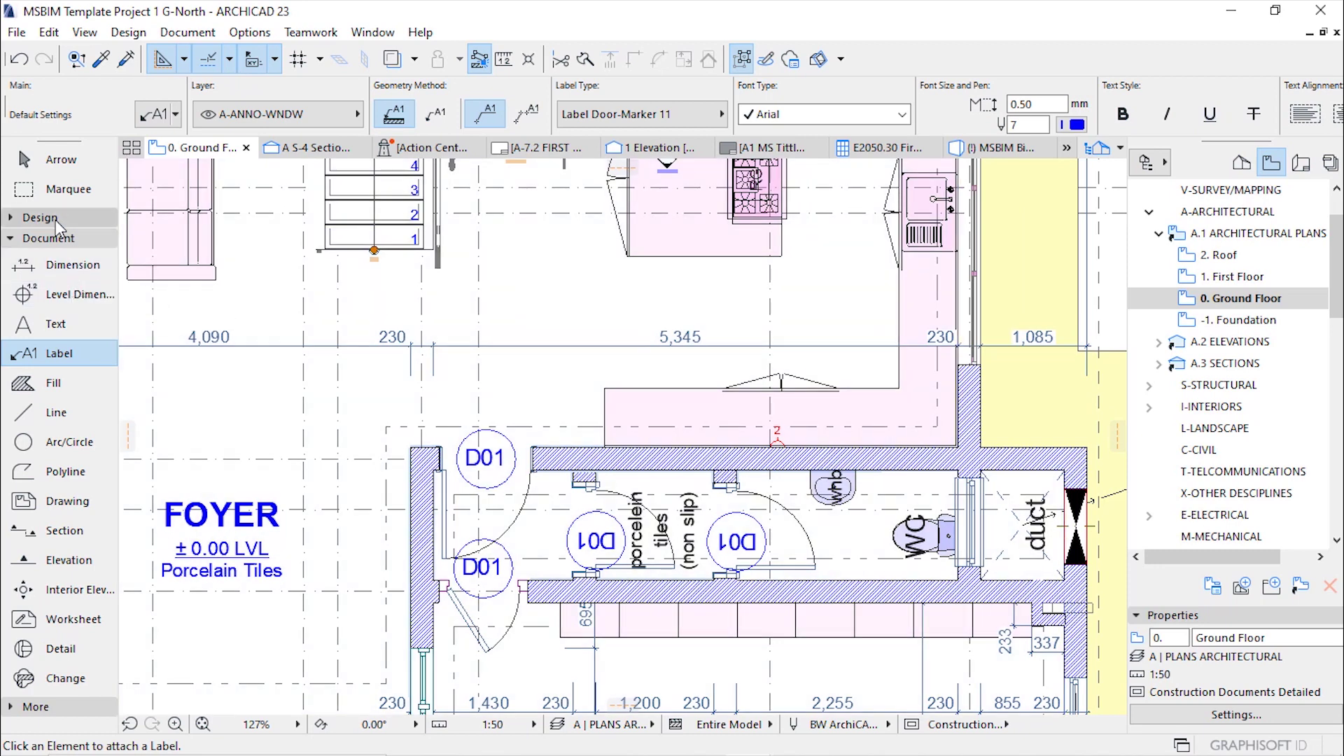
Step: Select all the ground floor doors with the Door tool
{"action": "left_click", "coordinate": [42, 218]}
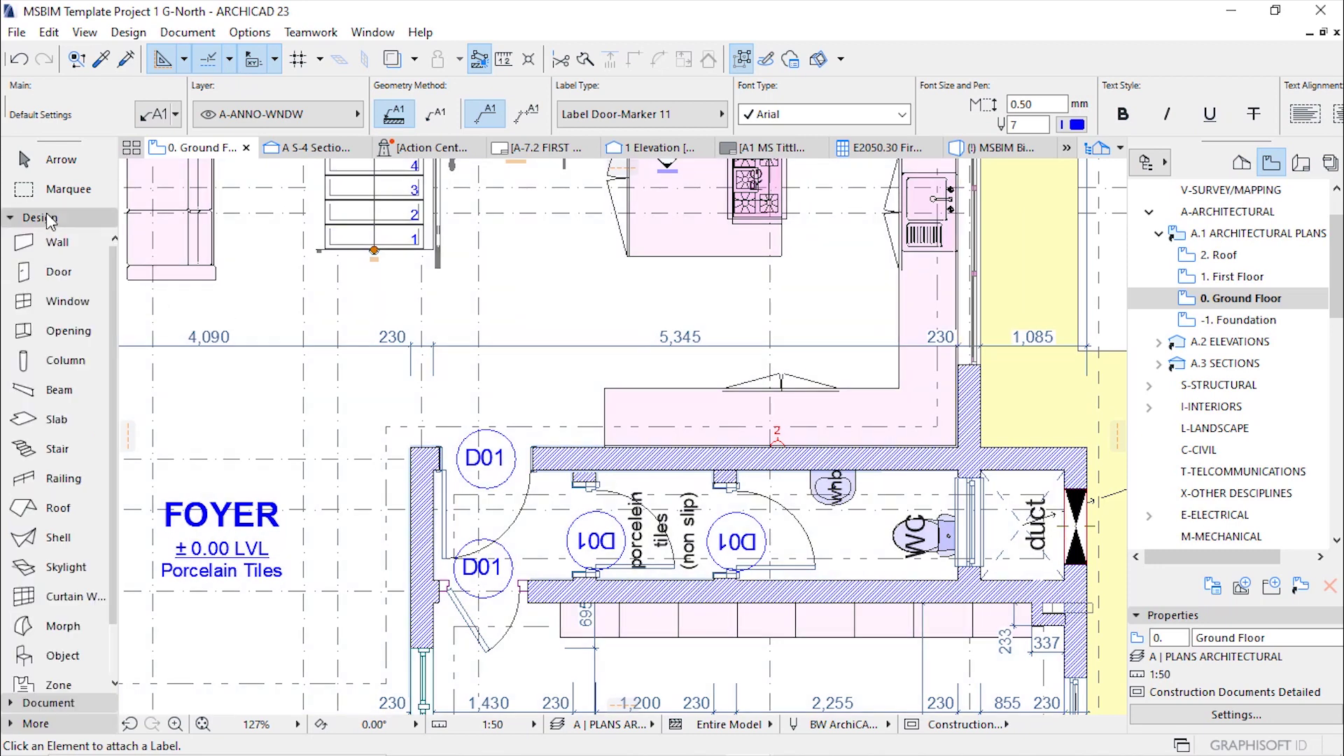
{"action": "left_click", "coordinate": [53, 274]}
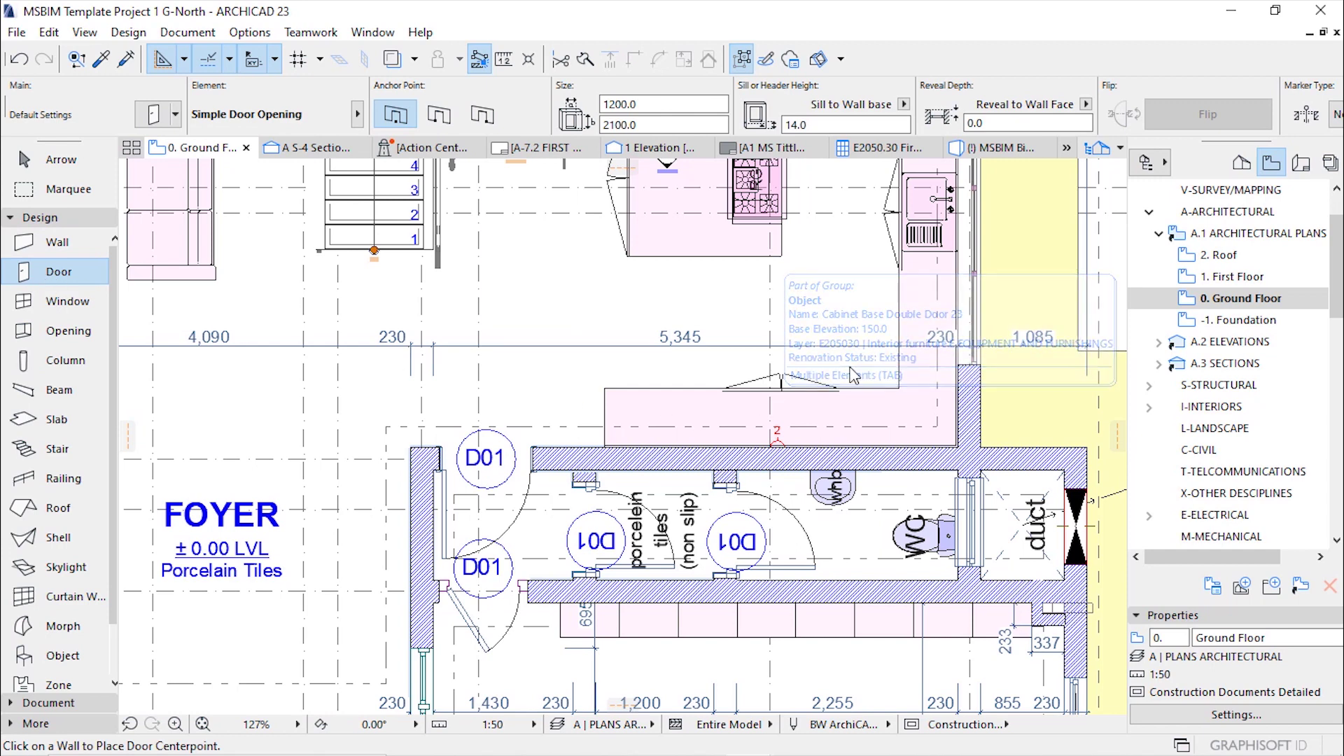
{"action": "key", "text": "ctrl+a"}
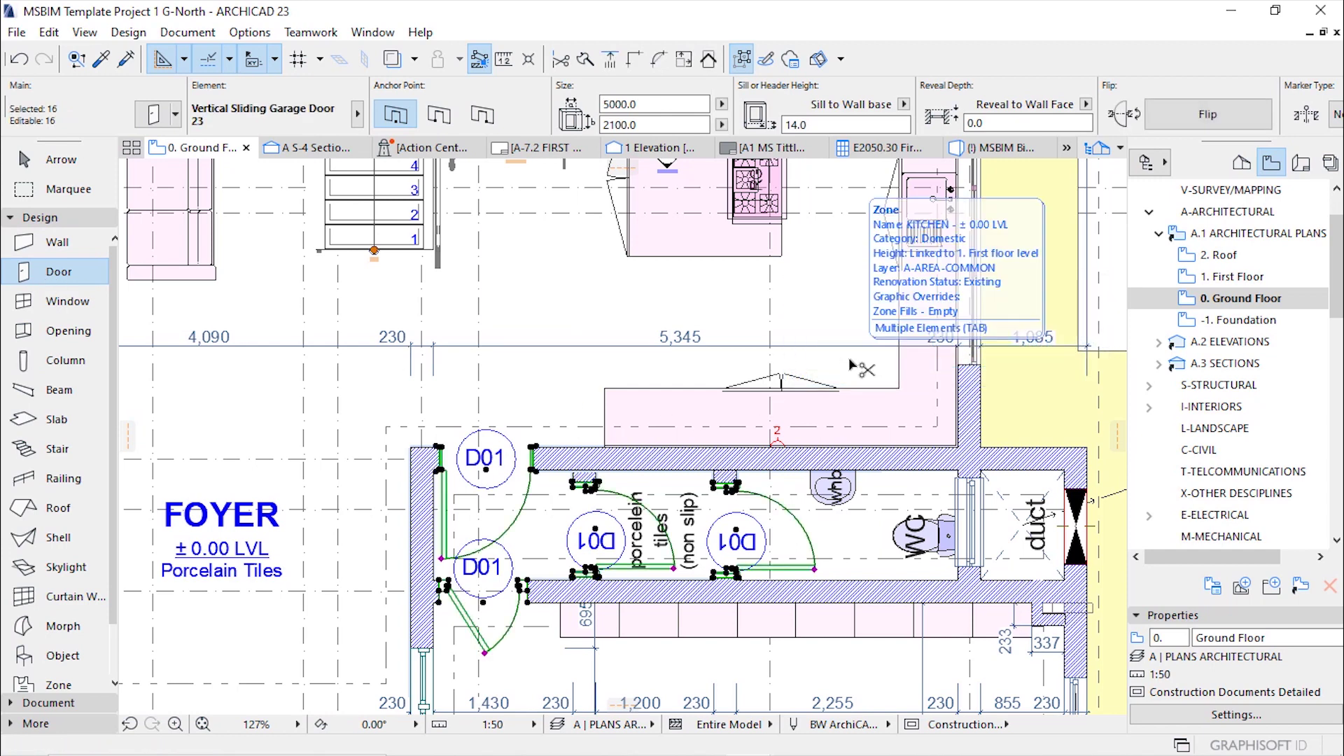
{"action": "scroll", "coordinate": [756, 501], "scroll_direction": "down", "scroll_amount": 4}
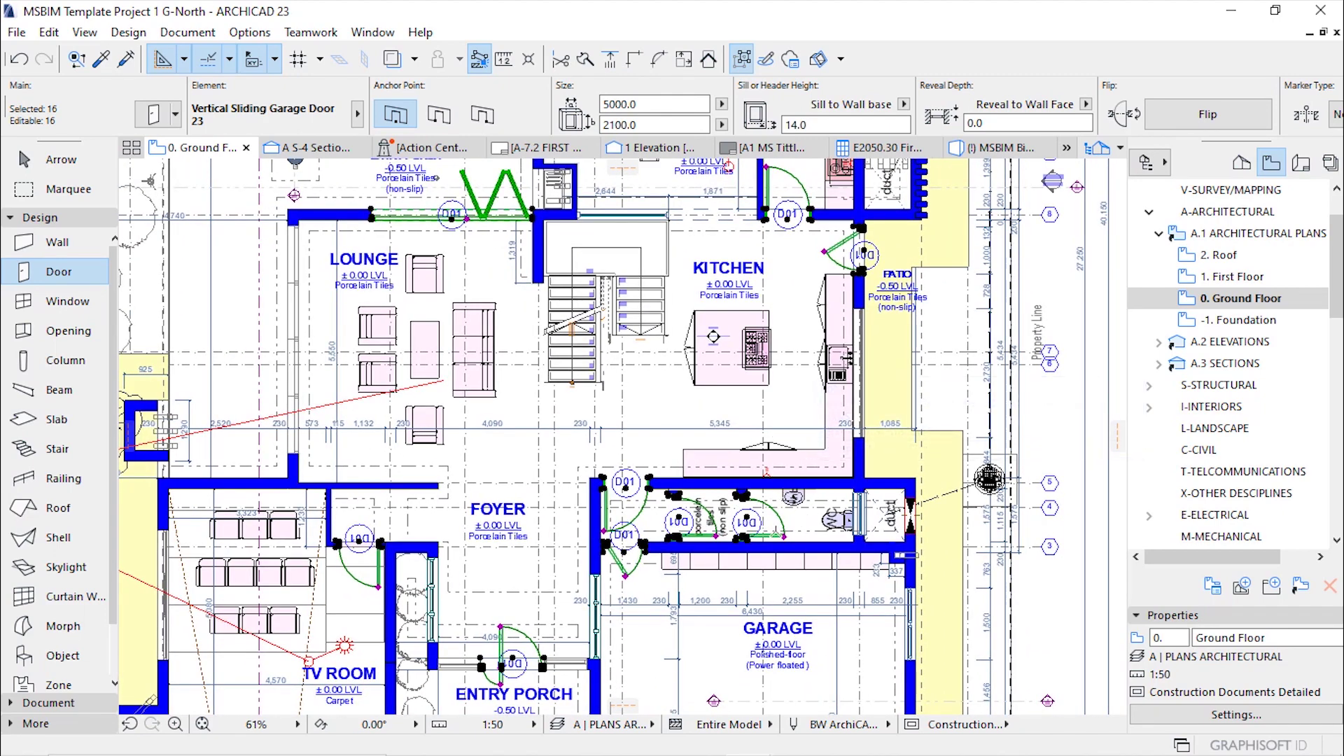
{"action": "scroll", "coordinate": [723, 528], "scroll_direction": "up", "scroll_amount": 1}
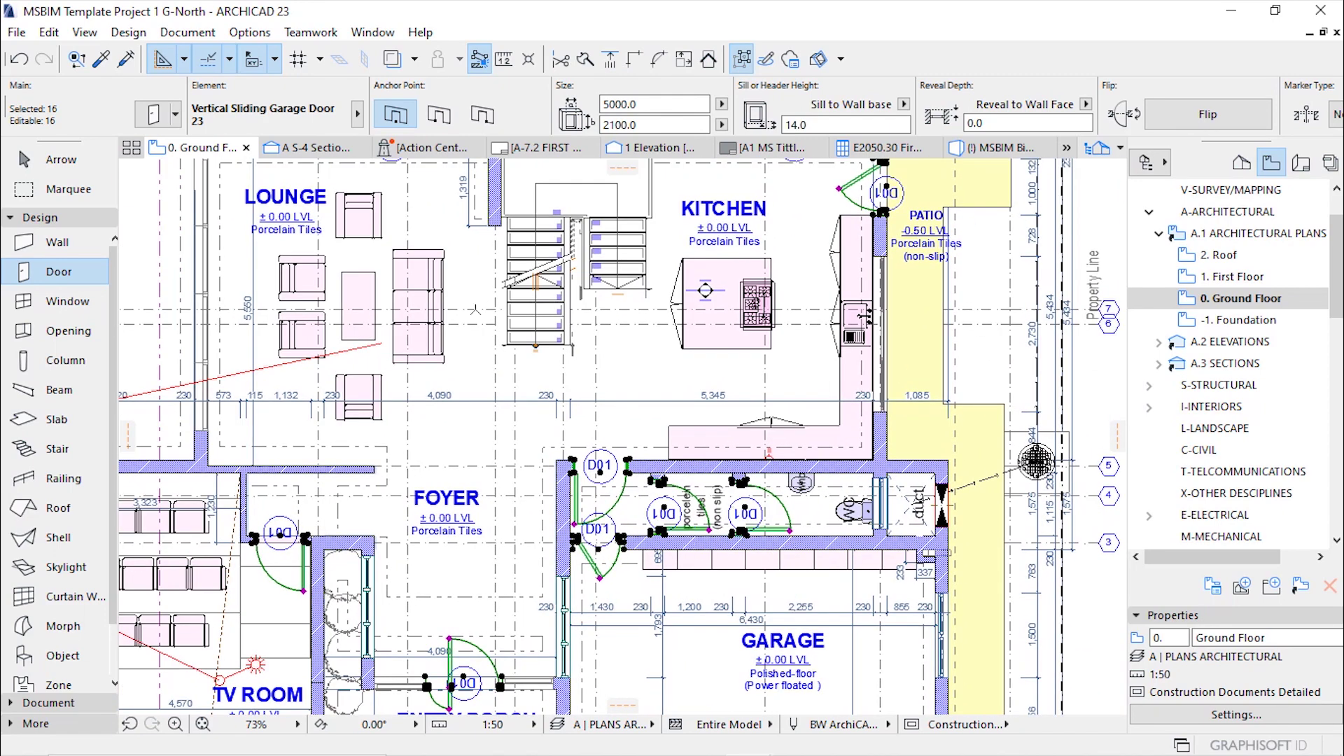
Step: Open the Element ID Manager for the selected doors and reposition its dialog over the plan
{"action": "left_click", "coordinate": [187, 33]}
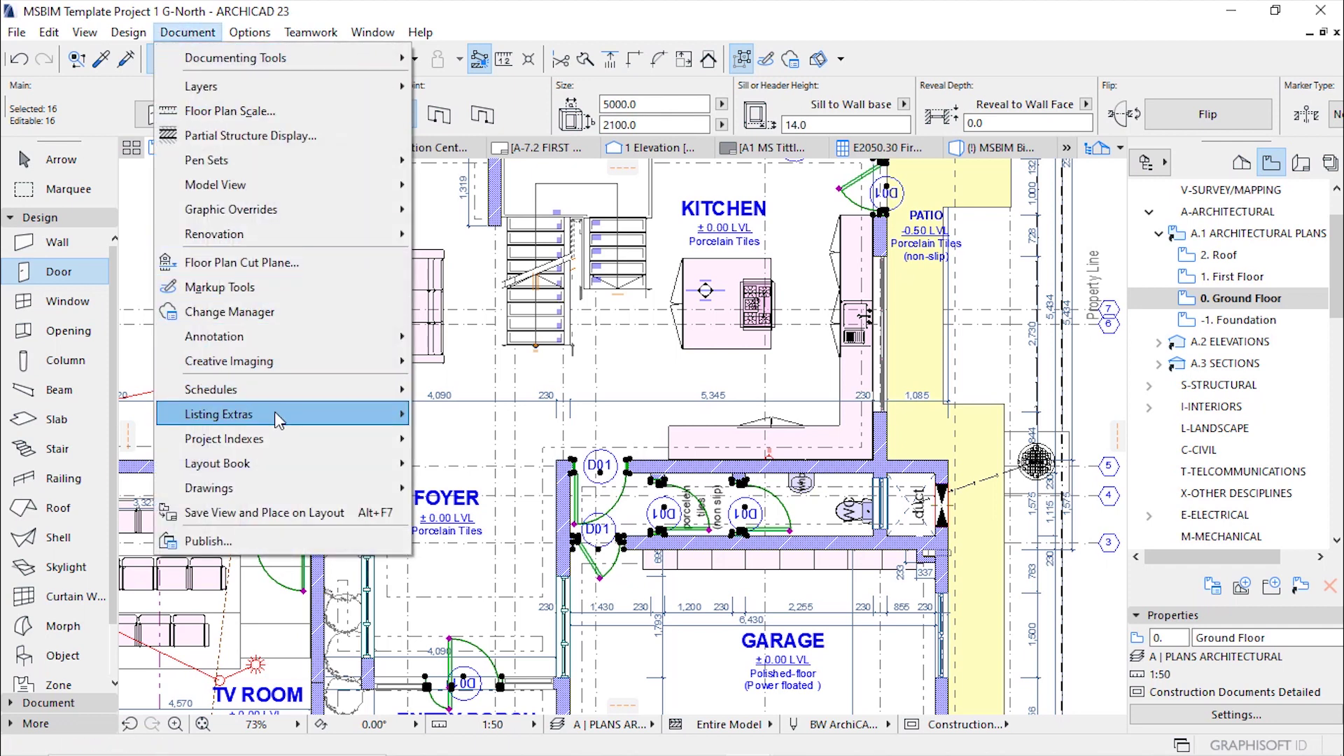
{"action": "mouse_move", "coordinate": [274, 412]}
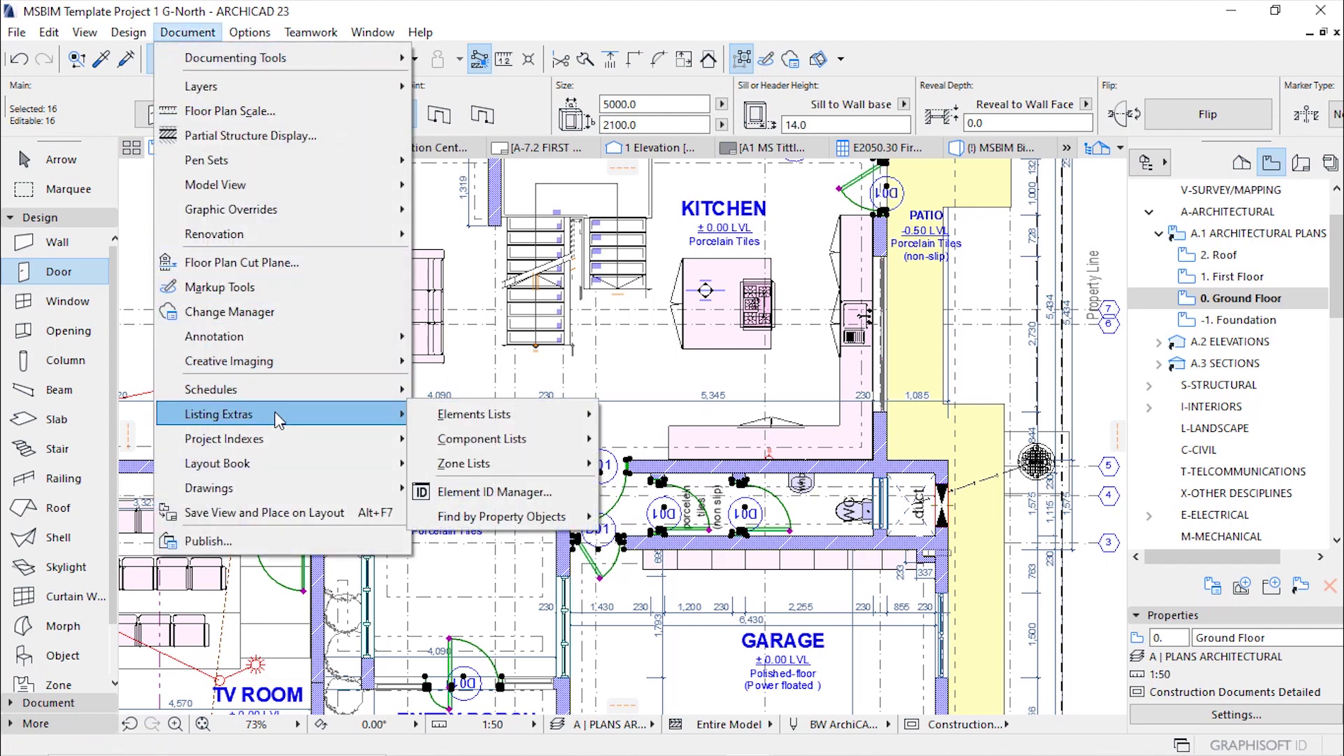
{"action": "left_click", "coordinate": [497, 493]}
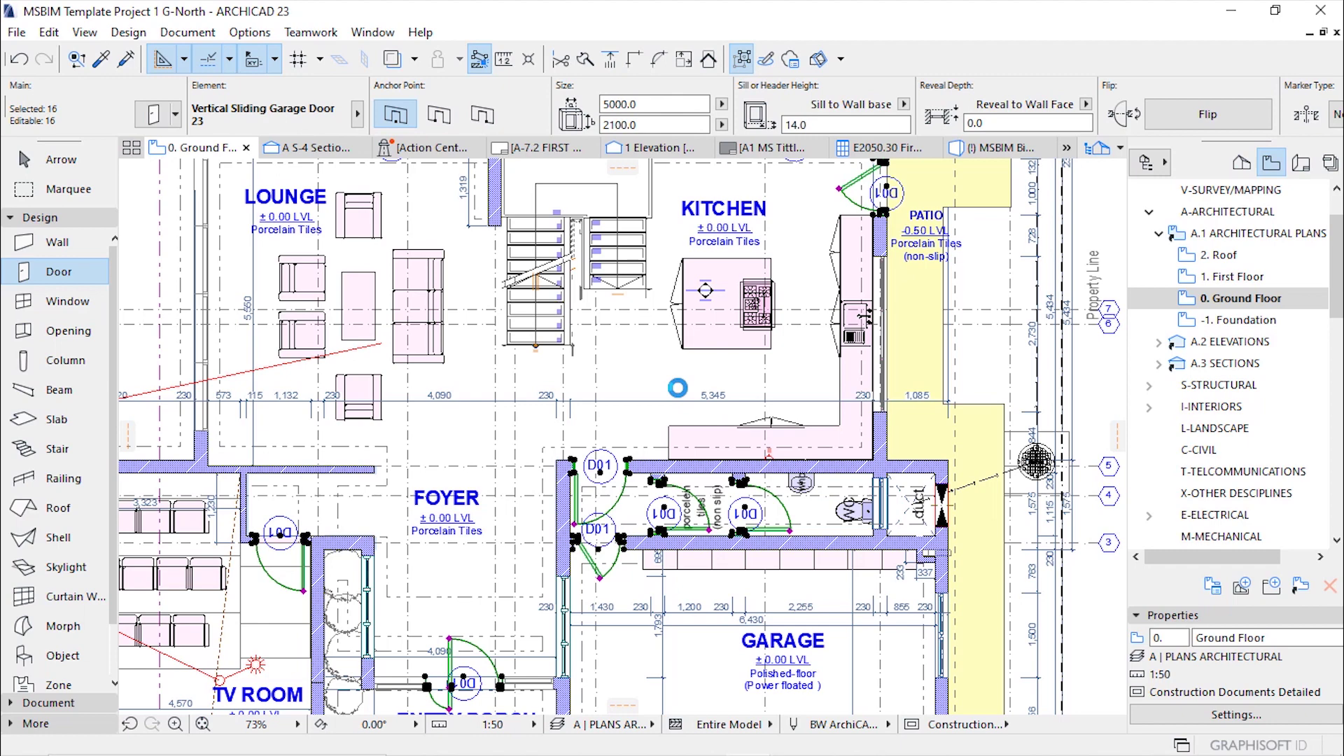
{"action": "left_click_drag", "start_coordinate": [677, 189], "coordinate": [700, 187]}
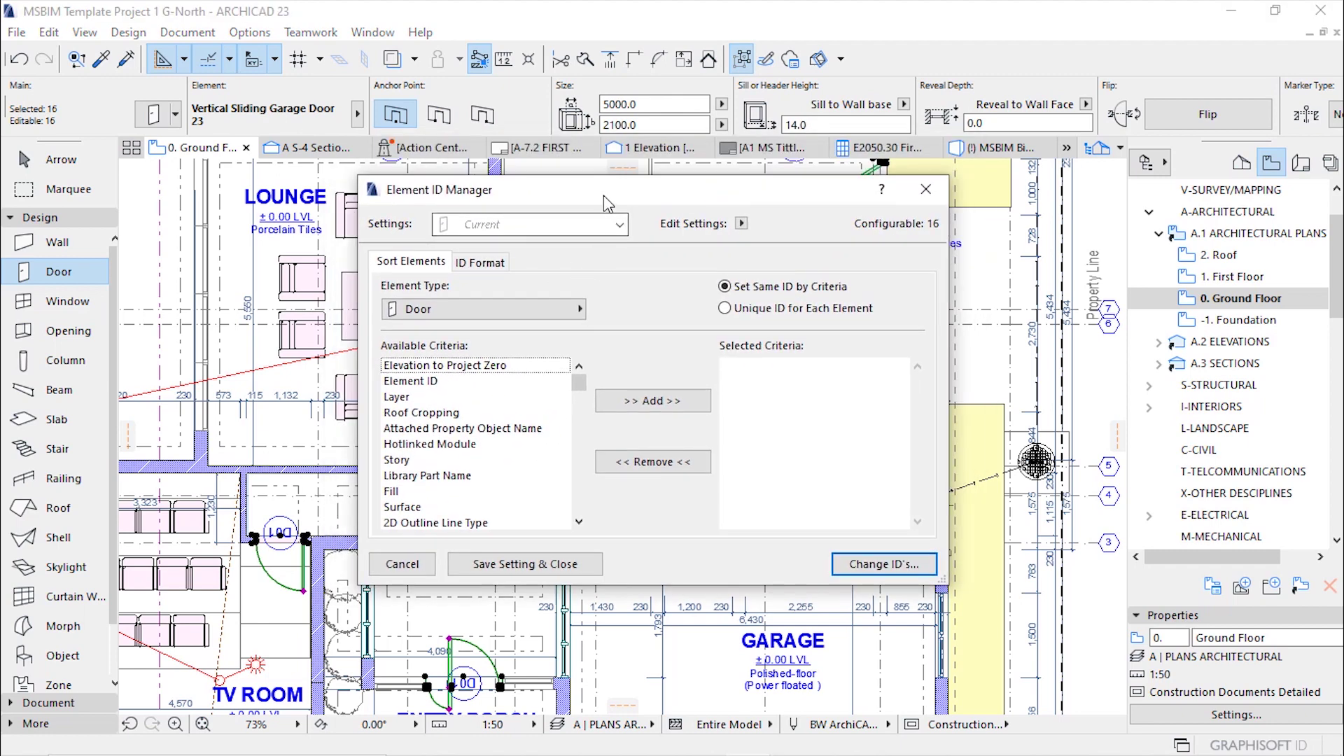
{"action": "left_click_drag", "start_coordinate": [608, 202], "coordinate": [606, 186]}
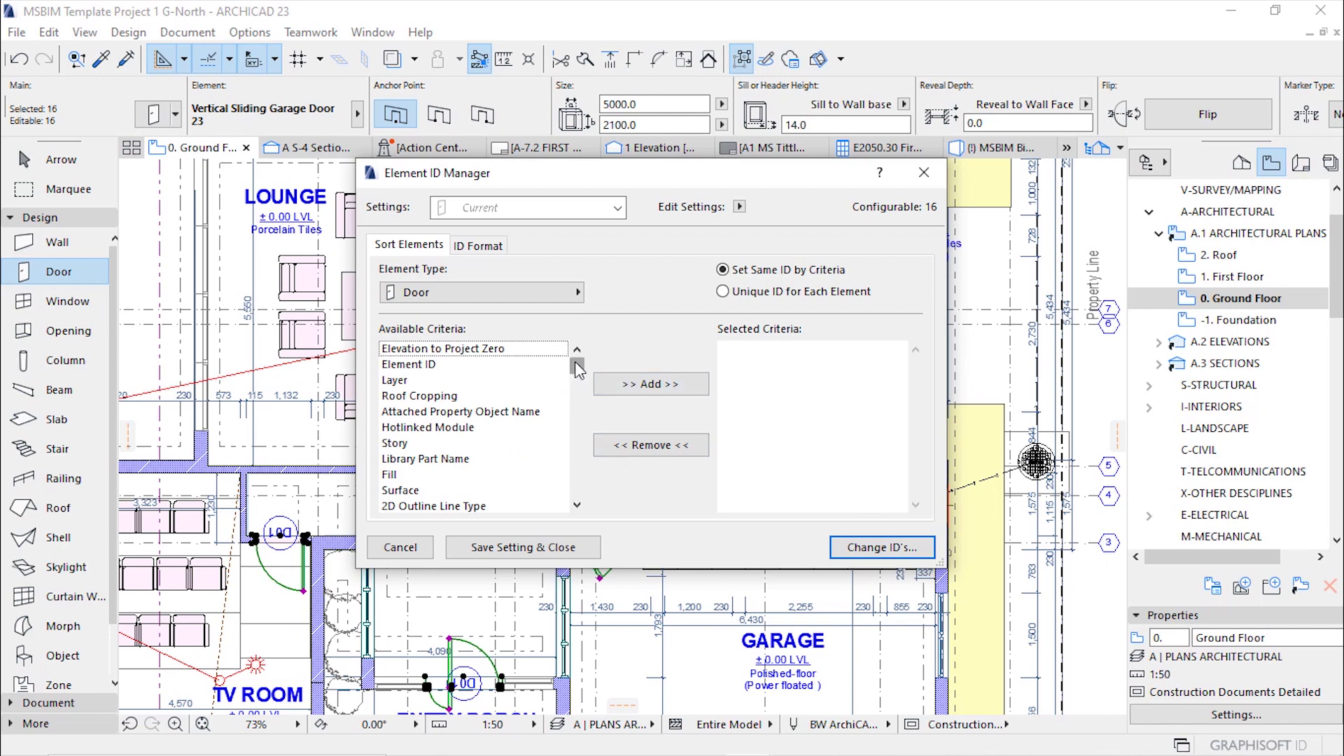
Step: Add Height and Width as the sorting criteria for giving matching doors the same ID
{"action": "left_click_drag", "start_coordinate": [577, 379], "coordinate": [578, 372]}
{"action": "mouse_move", "coordinate": [578, 371]}
{"action": "left_mouse_down"}
{"action": "mouse_move", "coordinate": [579, 477]}
{"action": "mouse_move", "coordinate": [578, 376]}
{"action": "left_mouse_up"}
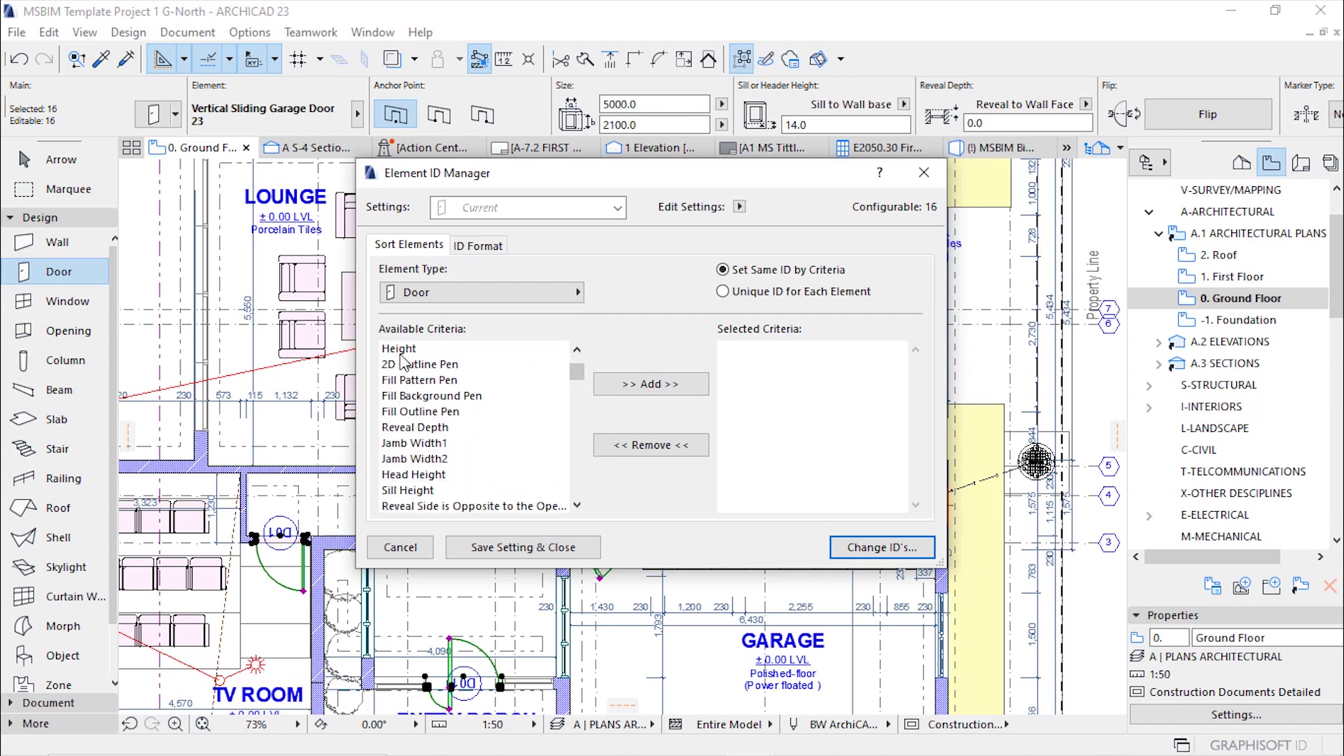
{"action": "left_click", "coordinate": [402, 350]}
{"action": "left_click", "coordinate": [650, 384]}
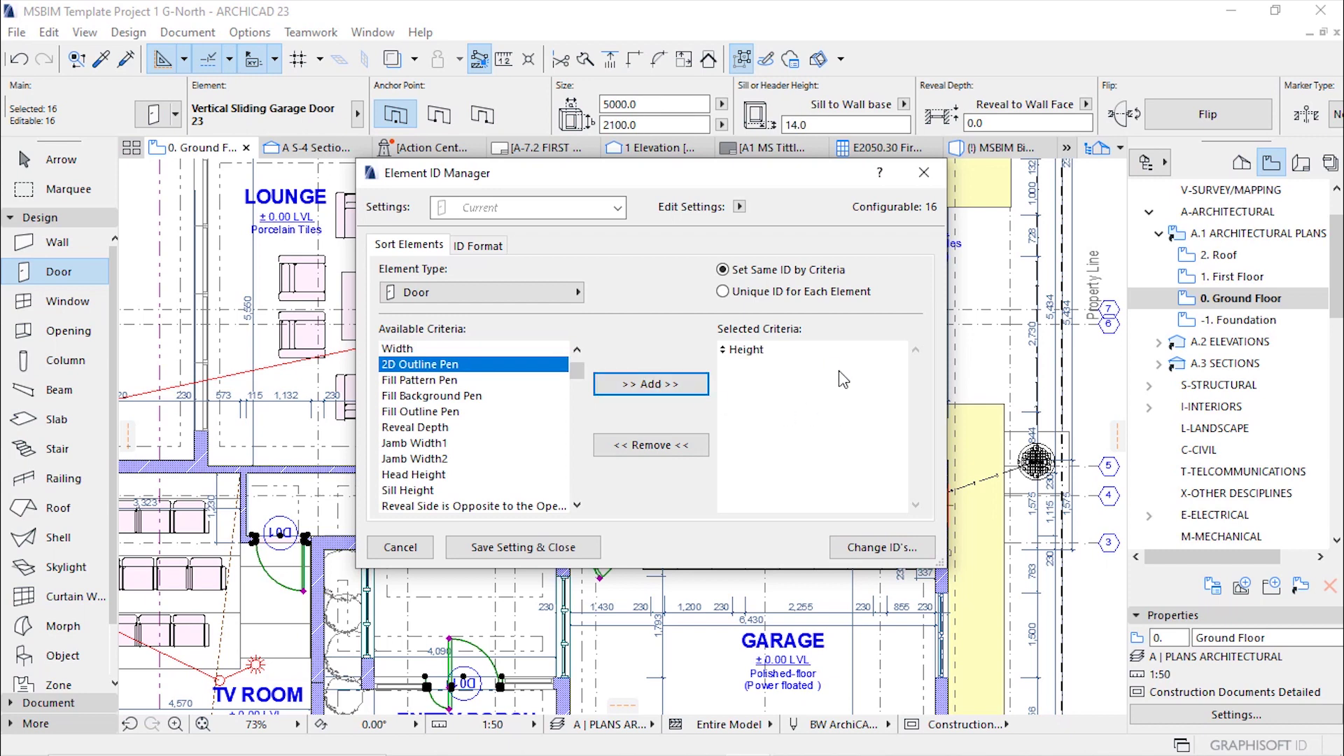
{"action": "scroll", "coordinate": [504, 412], "scroll_direction": "up", "scroll_amount": 1}
{"action": "left_click", "coordinate": [406, 397]}
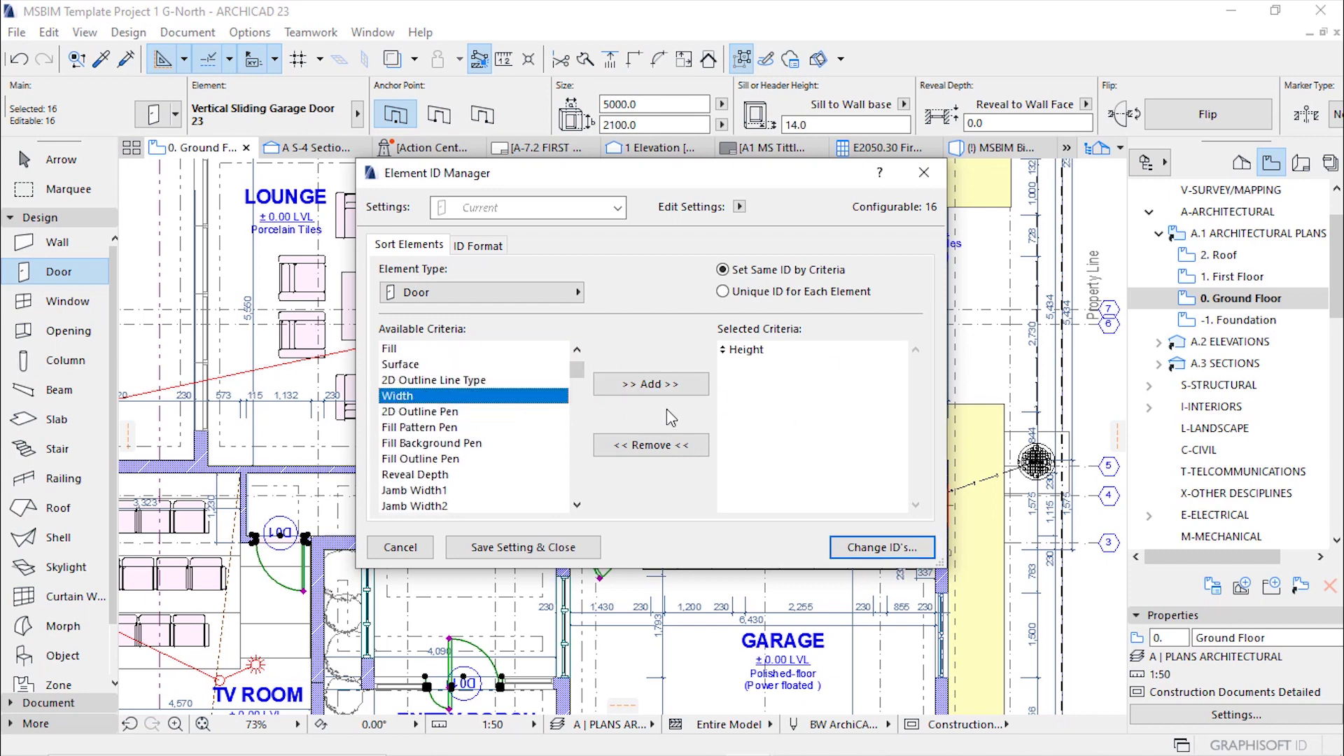
{"action": "left_click", "coordinate": [657, 387]}
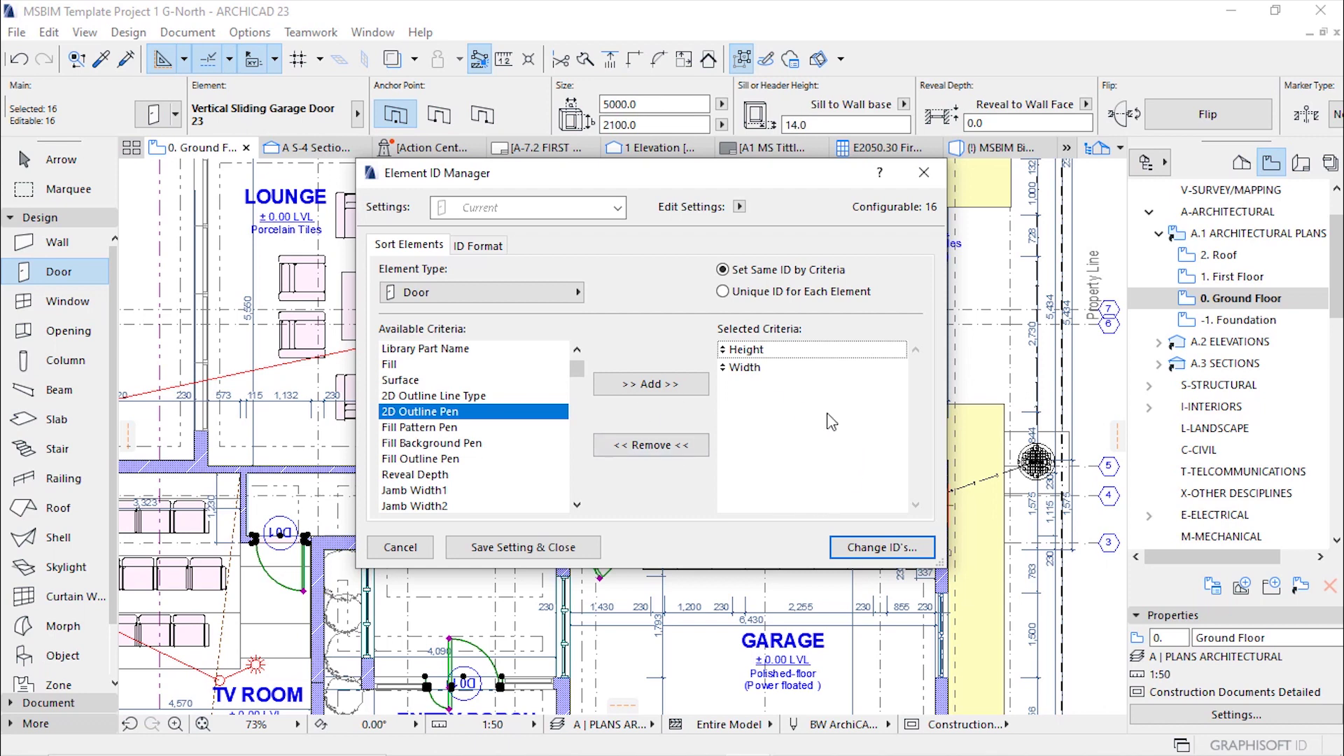
Step: Remove Height and Width from the selected door criteria
{"action": "left_click", "coordinate": [665, 448]}
{"action": "left_click", "coordinate": [753, 350]}
{"action": "left_click", "coordinate": [693, 446]}
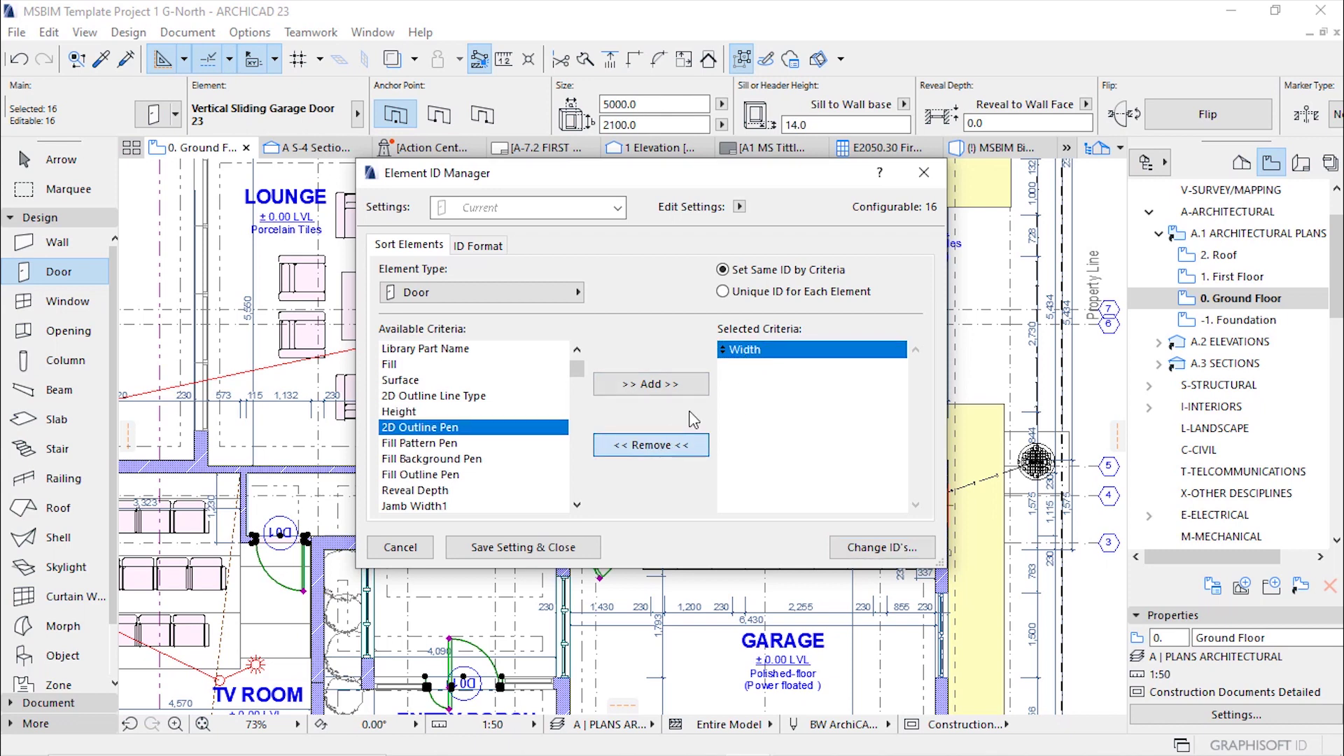
{"action": "left_click", "coordinate": [702, 445]}
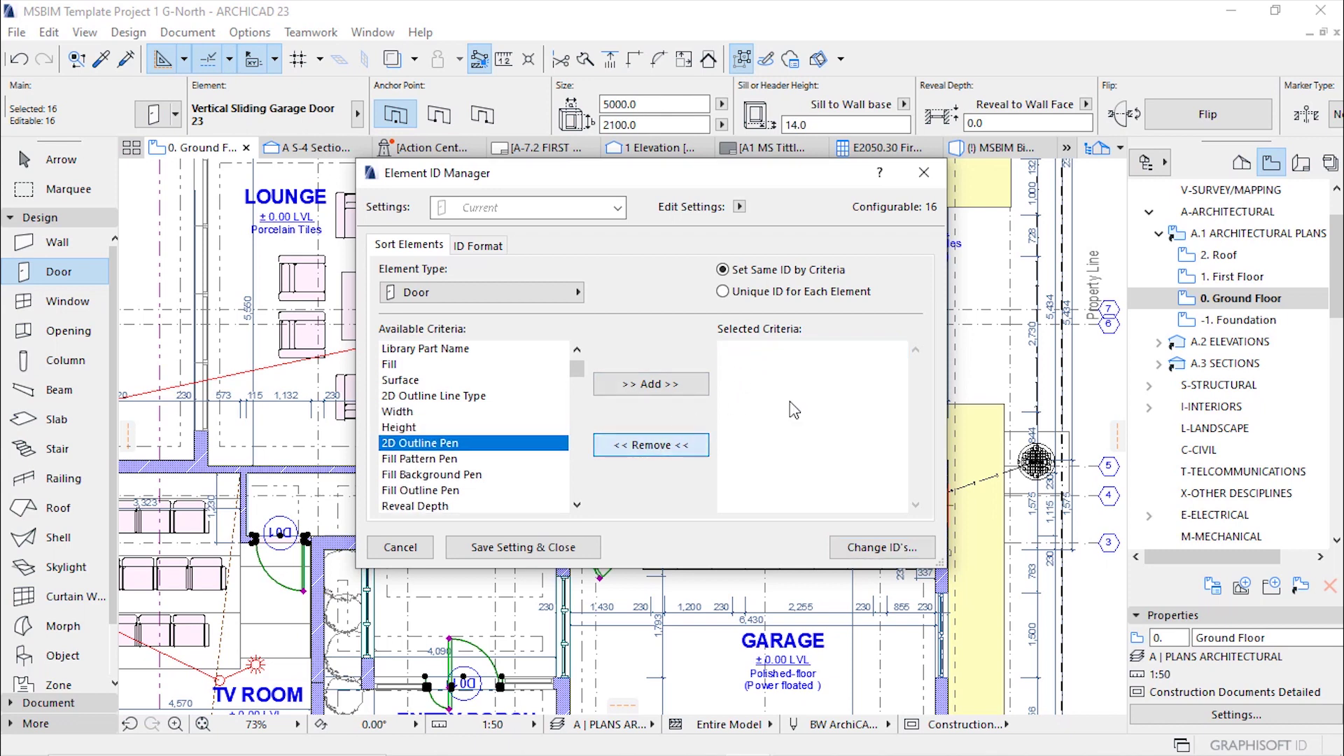
Step: Set the numbering to a unique ID for each door and check the prefix, digit count and starting number of the ID format
{"action": "left_click", "coordinate": [724, 293]}
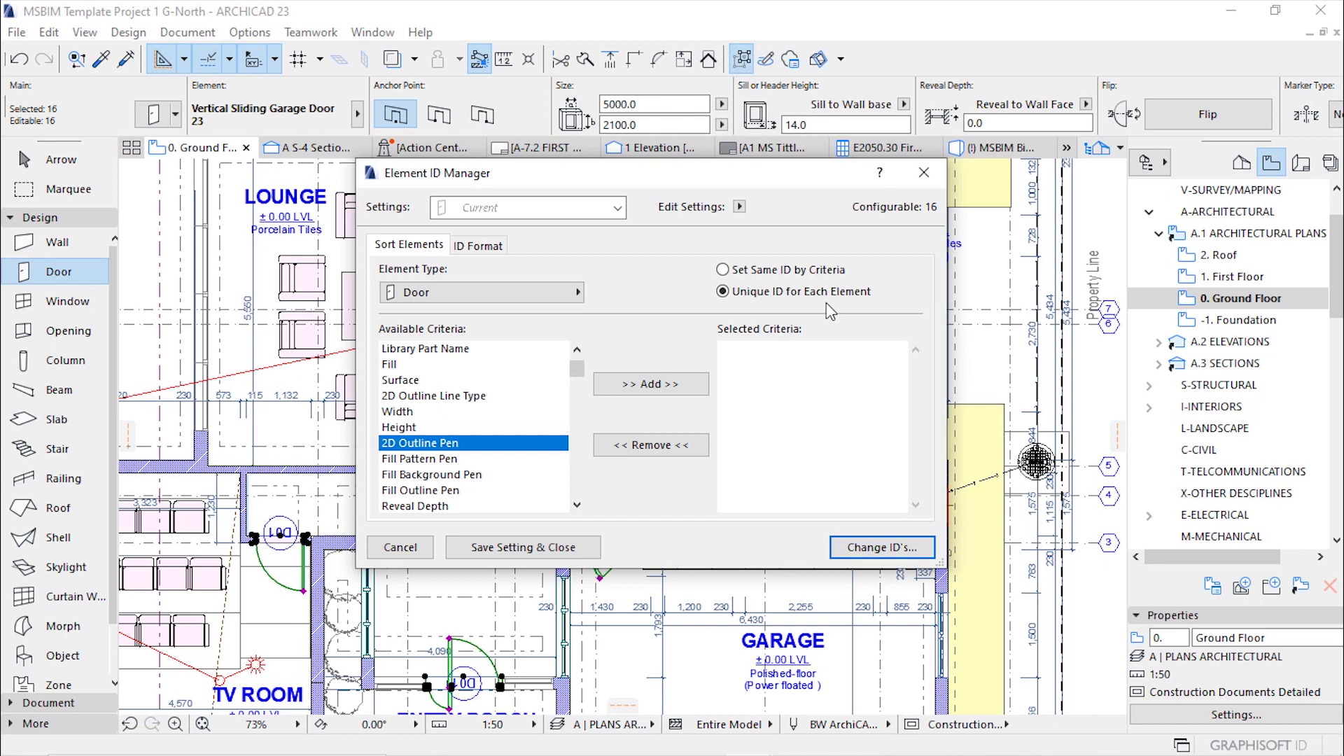
{"action": "left_click", "coordinate": [478, 246]}
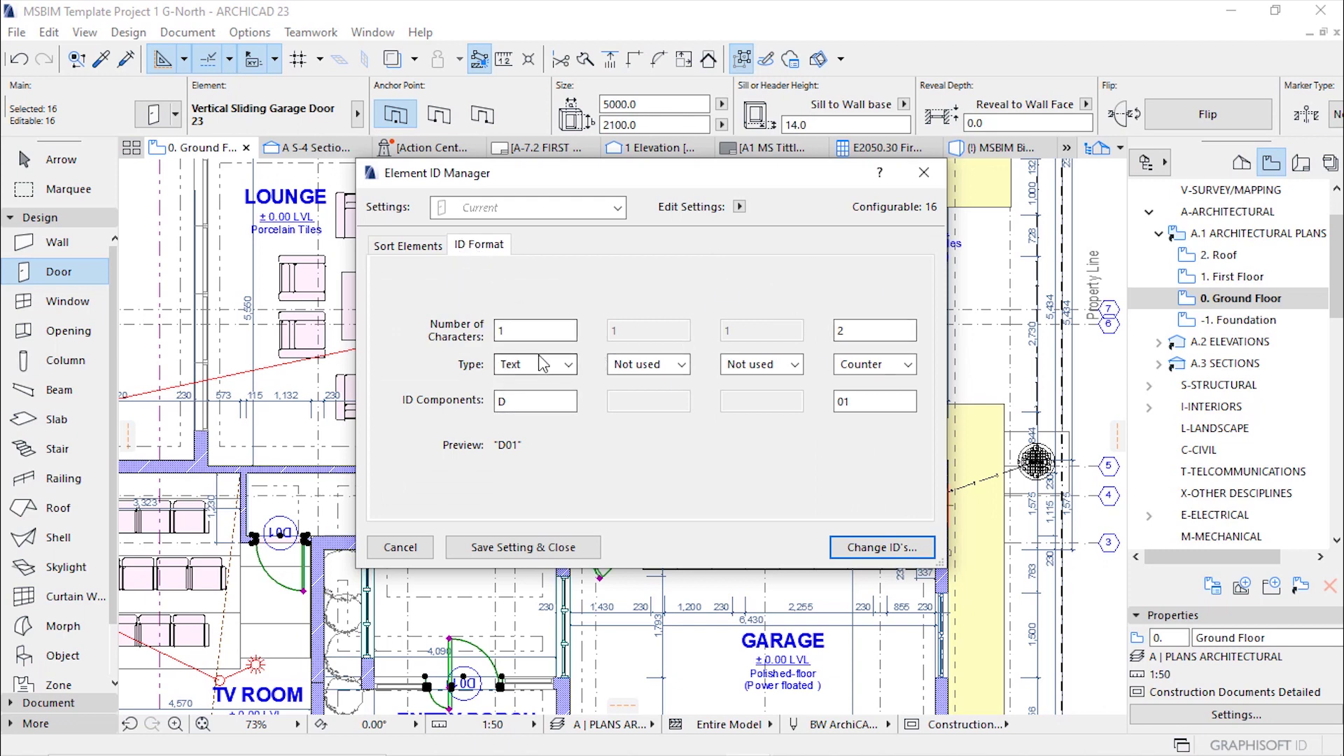
{"action": "left_click", "coordinate": [556, 401]}
{"action": "left_click", "coordinate": [512, 405]}
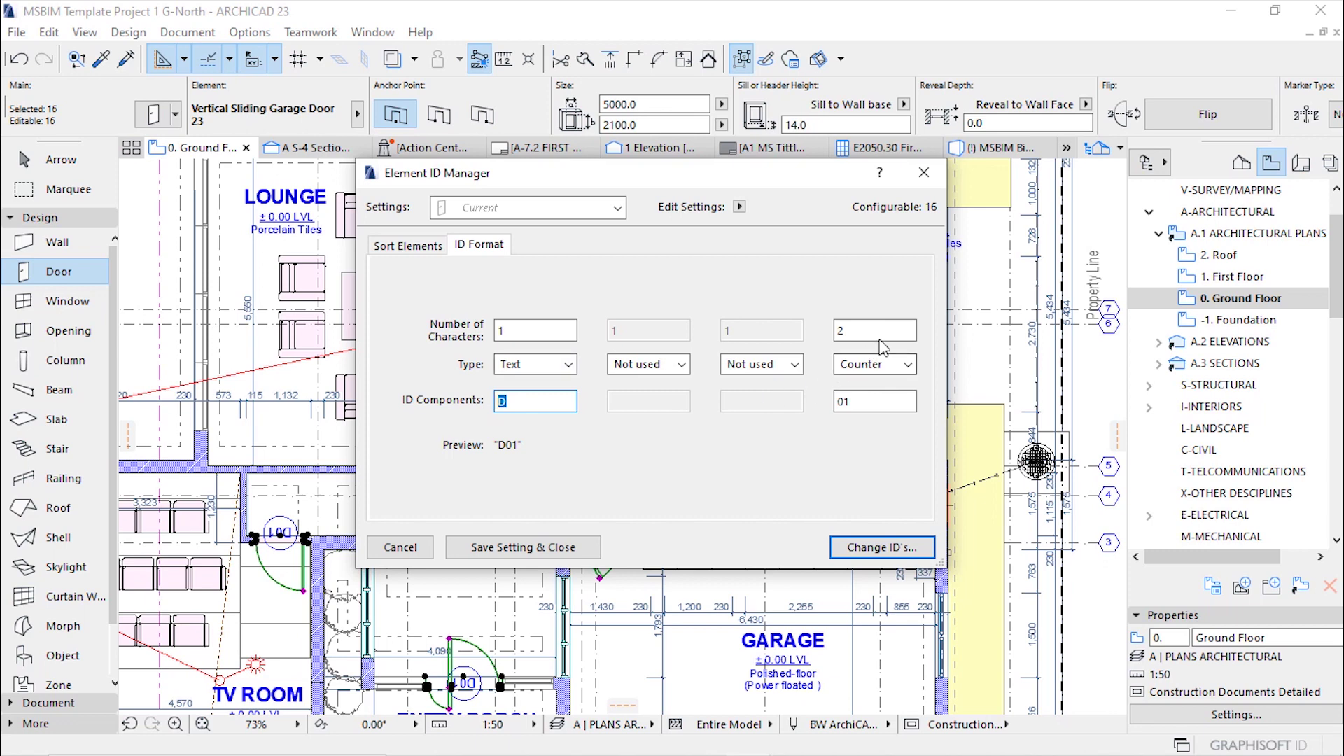
{"action": "left_click_drag", "start_coordinate": [884, 338], "coordinate": [829, 332]}
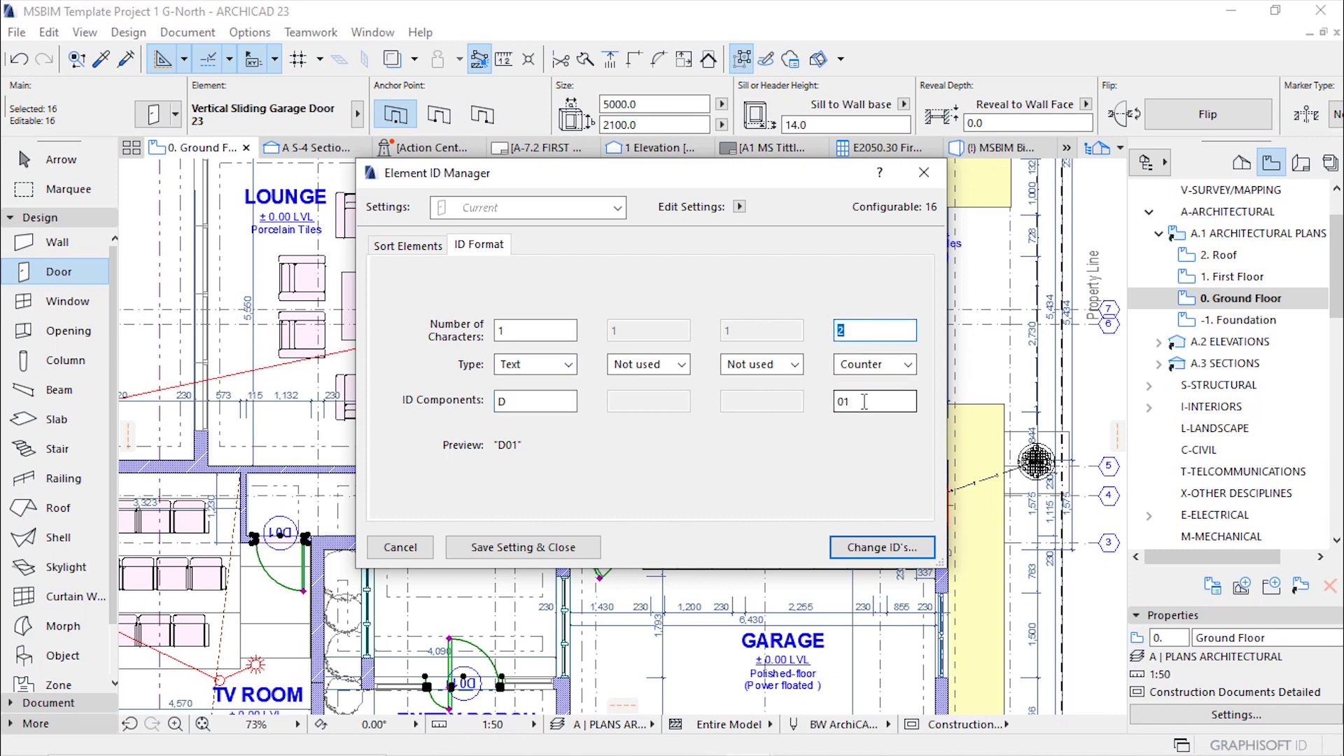
{"action": "left_click_drag", "start_coordinate": [864, 401], "coordinate": [827, 401]}
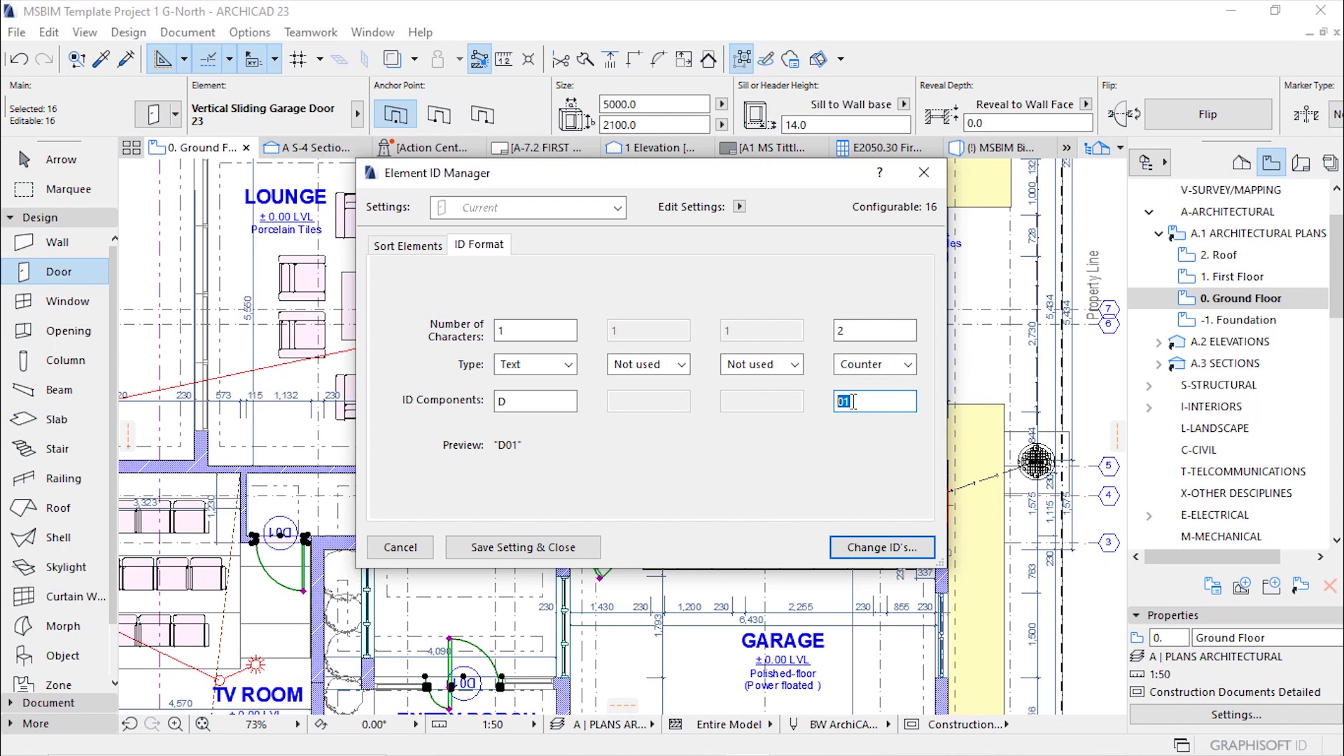
{"action": "double_click", "coordinate": [858, 330]}
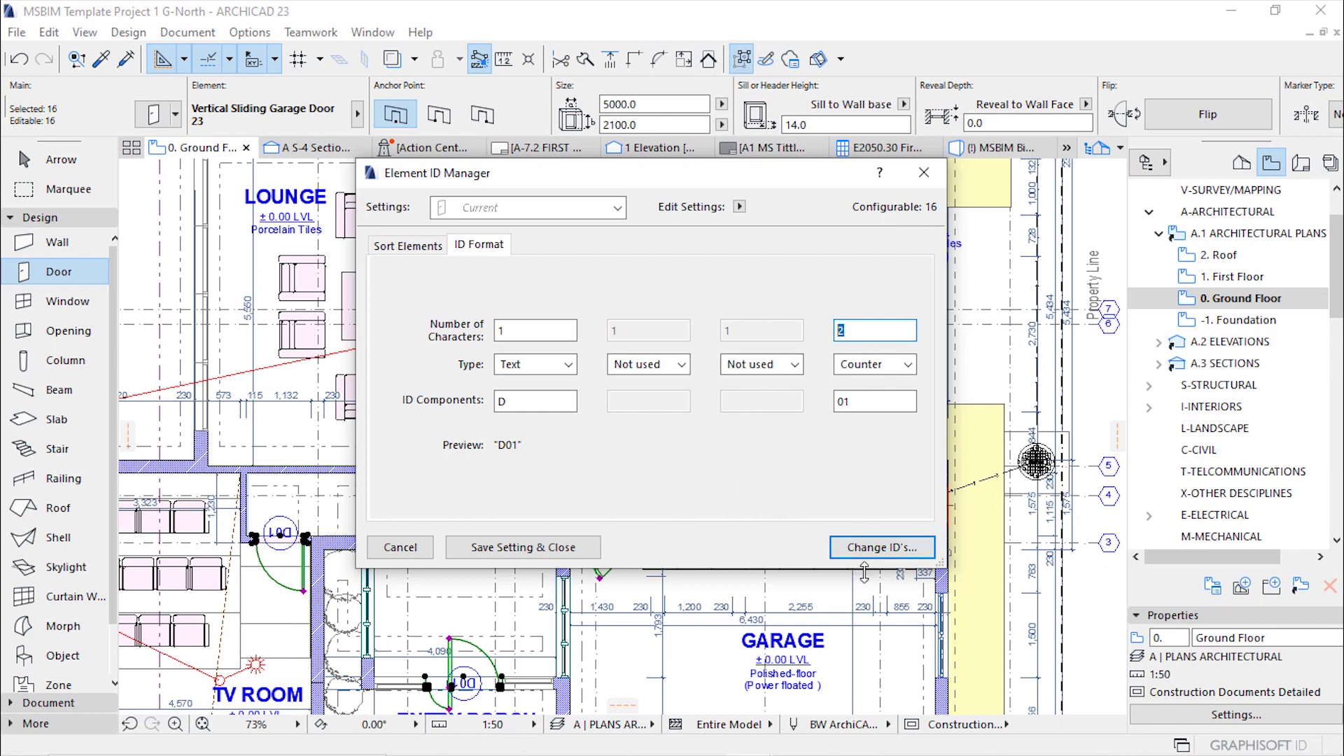
Step: Generate the list of new door IDs, review its entries from start to end and apply them to the selected doors
{"action": "left_click", "coordinate": [876, 546]}
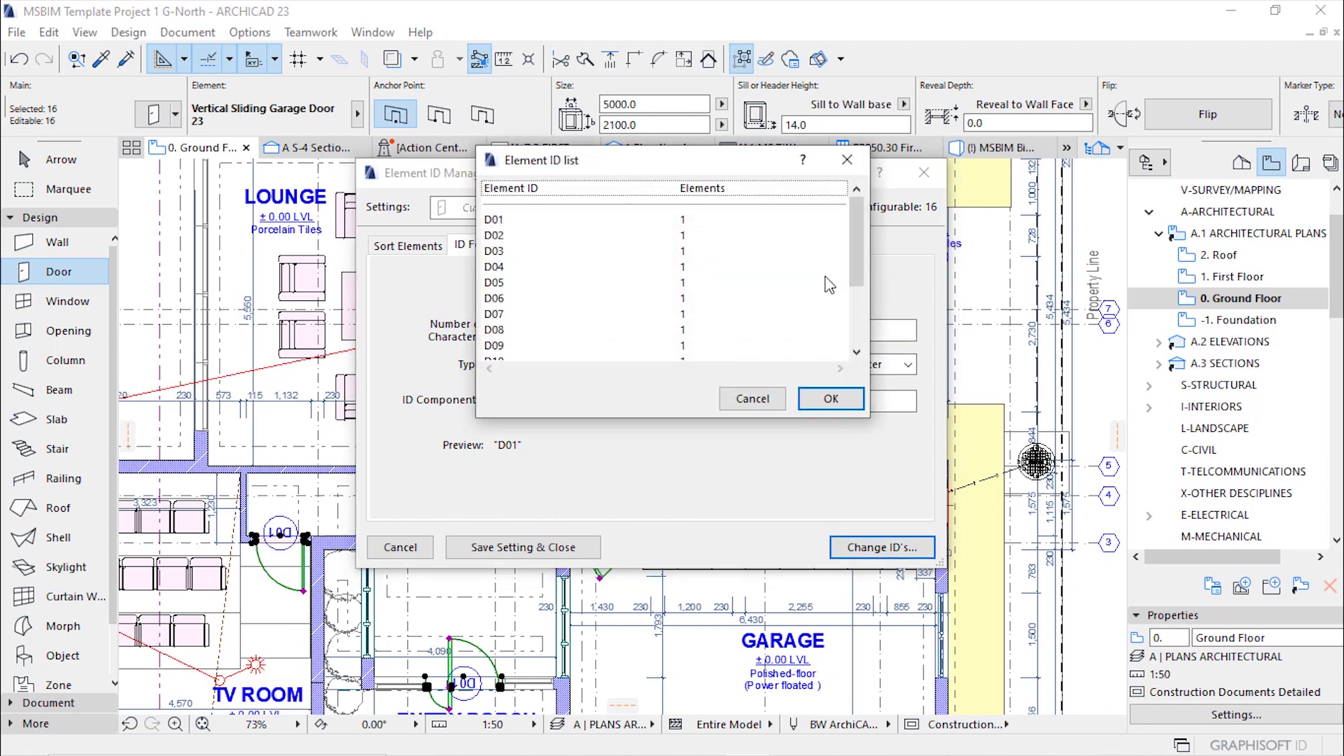
{"action": "left_click_drag", "start_coordinate": [856, 216], "coordinate": [858, 284]}
{"action": "scroll", "coordinate": [501, 336], "scroll_direction": "up", "scroll_amount": 2}
{"action": "scroll", "coordinate": [501, 336], "scroll_direction": "up", "scroll_amount": 2}
{"action": "scroll", "coordinate": [504, 231], "scroll_direction": "down", "scroll_amount": 3}
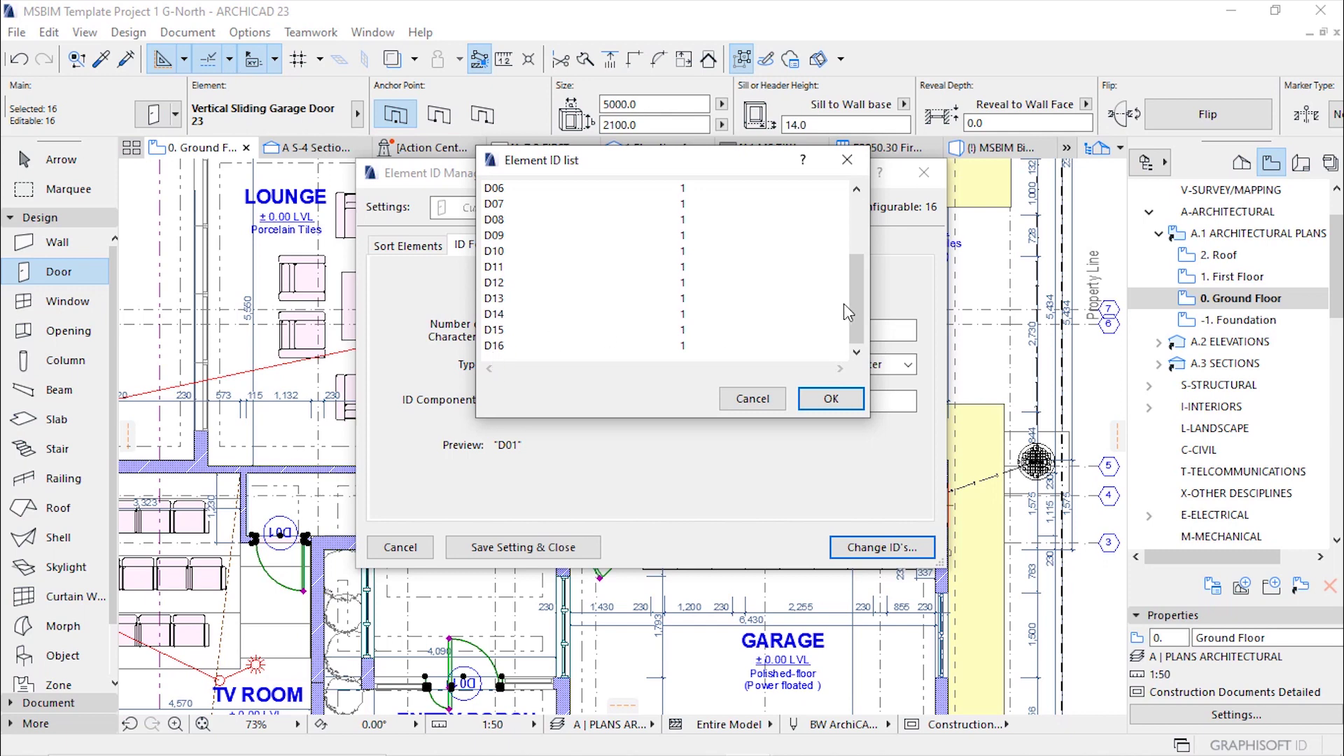
{"action": "left_click_drag", "start_coordinate": [859, 294], "coordinate": [856, 249]}
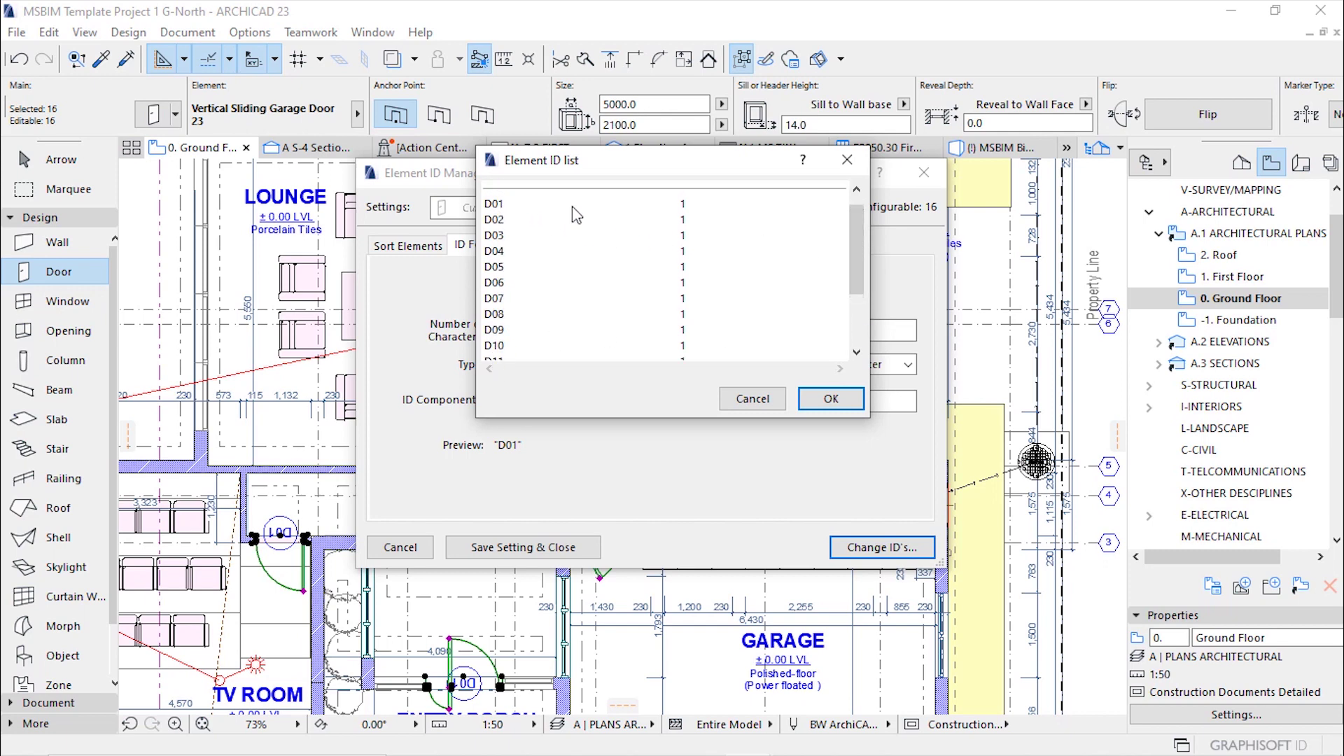
{"action": "left_click", "coordinate": [689, 205]}
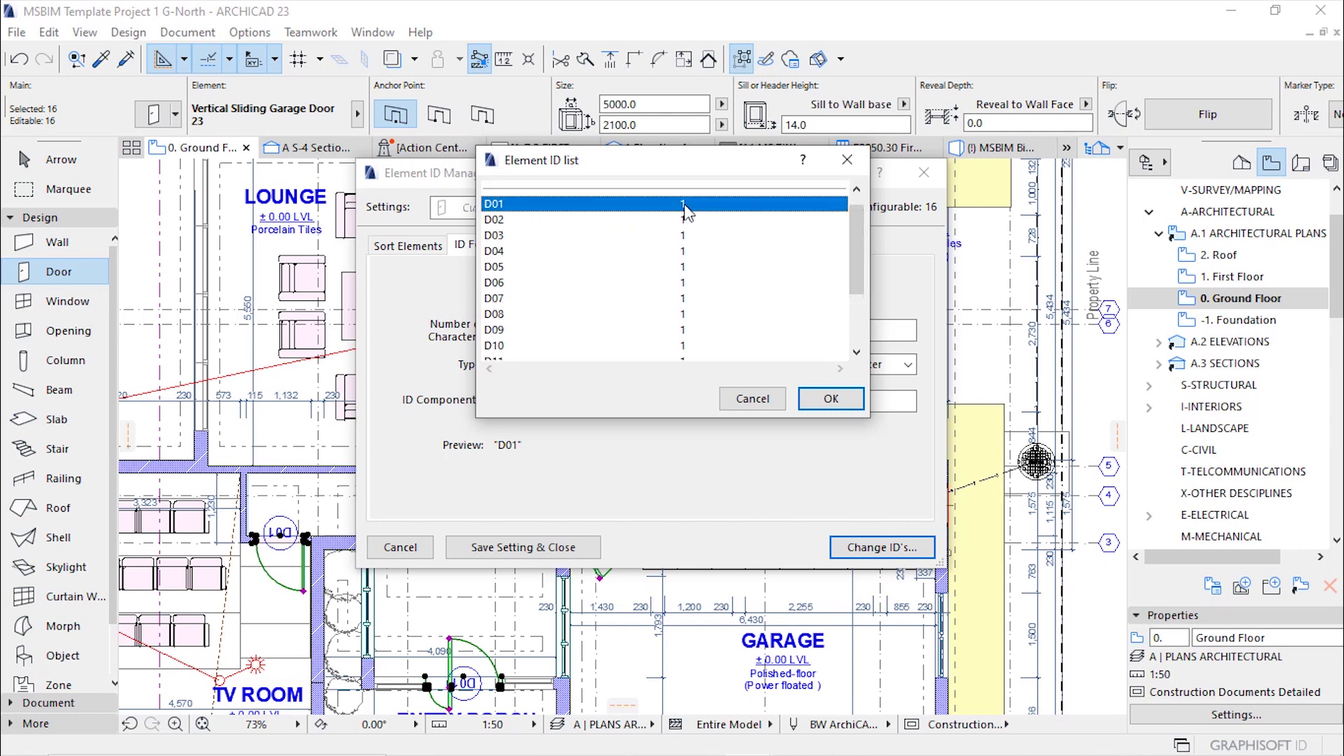
{"action": "left_click", "coordinate": [682, 220]}
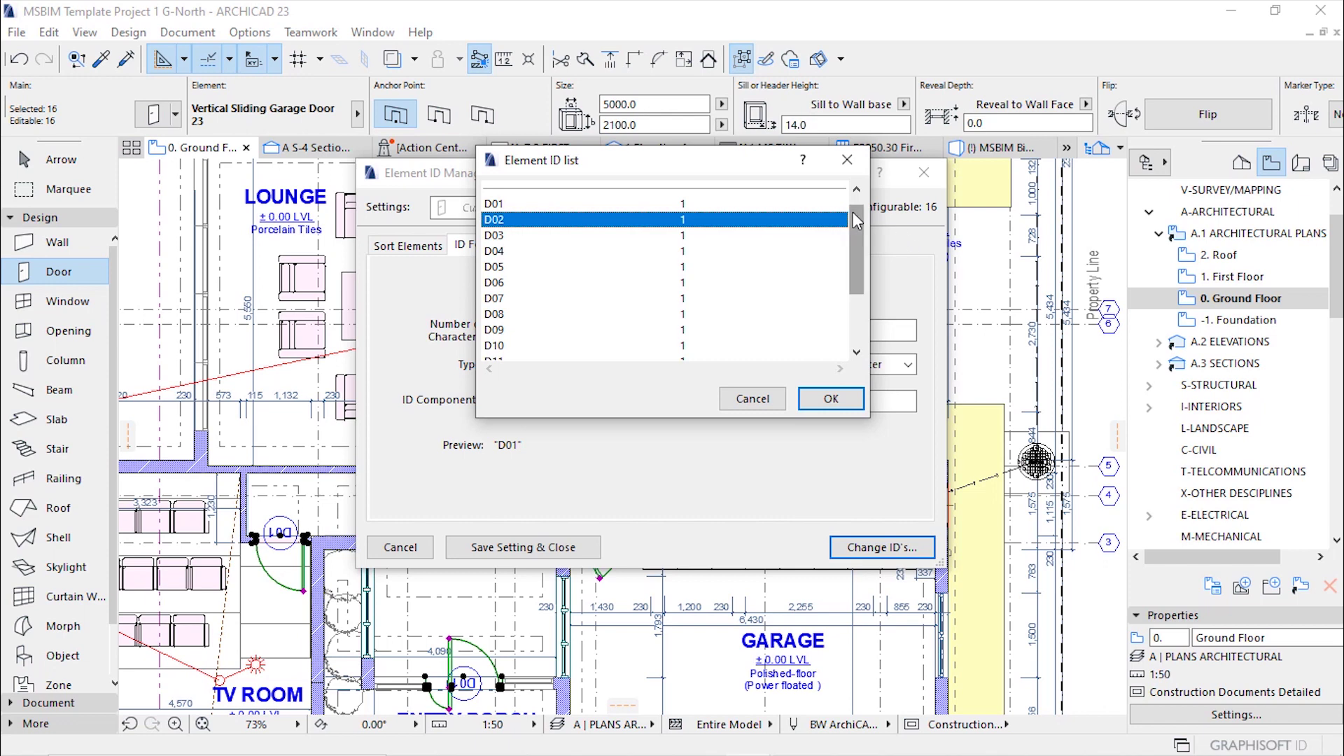
{"action": "left_click_drag", "start_coordinate": [858, 234], "coordinate": [858, 298]}
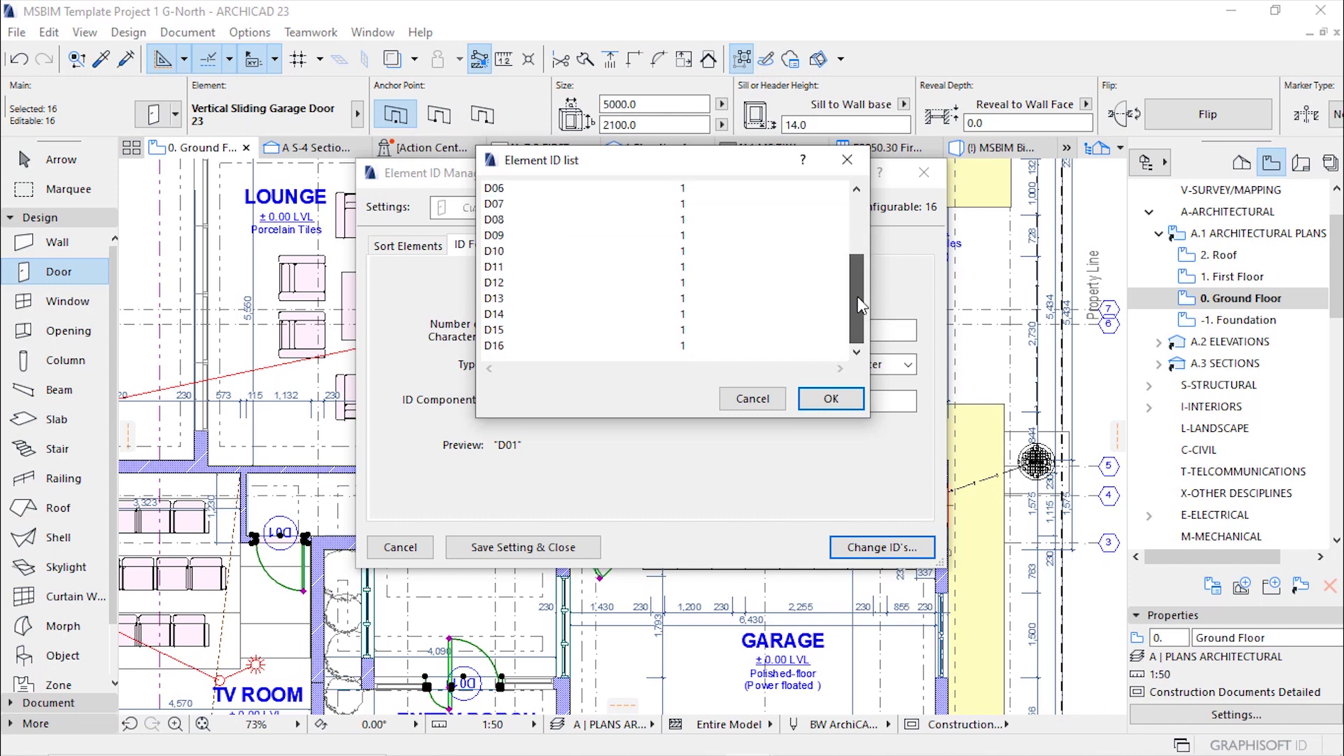
{"action": "left_click", "coordinate": [832, 400]}
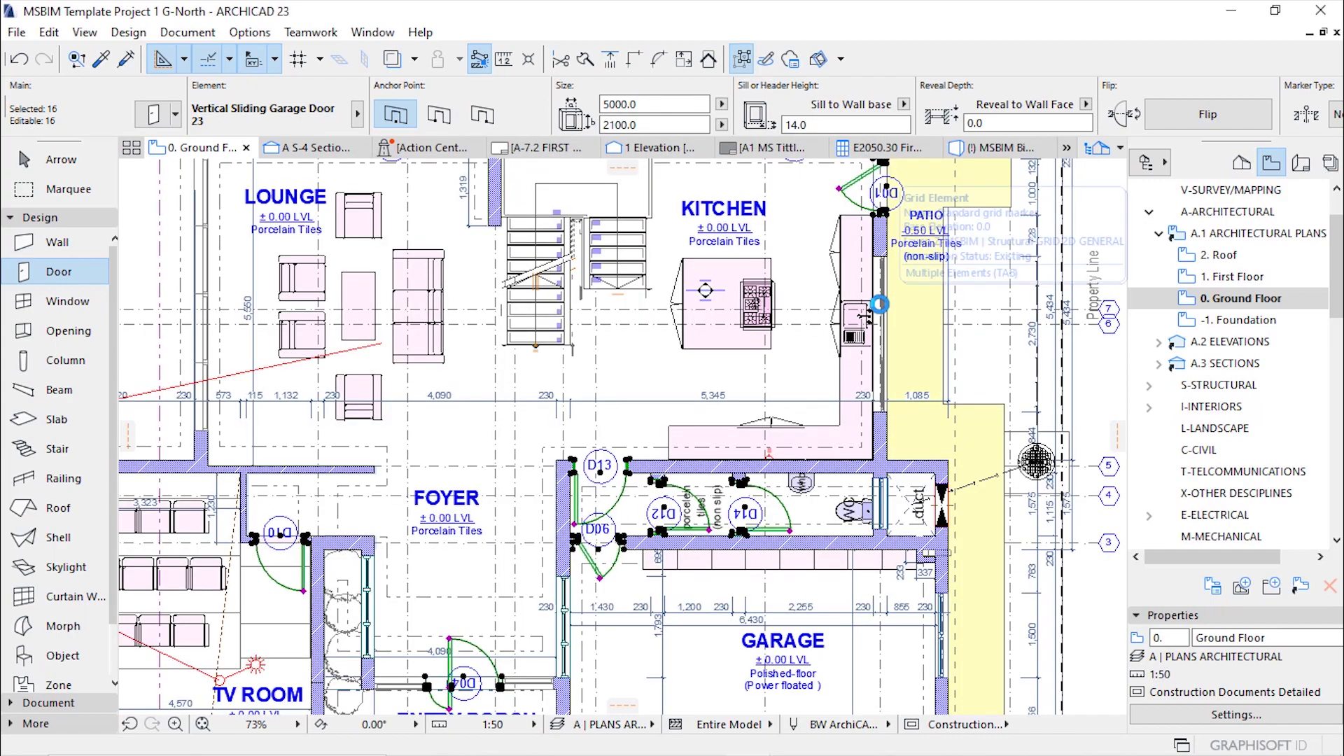
Step: Examine the renumbered door labels across the ground floor, from the foyer to the servant's room and down to the garage, and deselect the doors
{"action": "scroll", "coordinate": [738, 311], "scroll_direction": "down", "scroll_amount": 5}
{"action": "scroll", "coordinate": [720, 402], "scroll_direction": "up", "scroll_amount": 5}
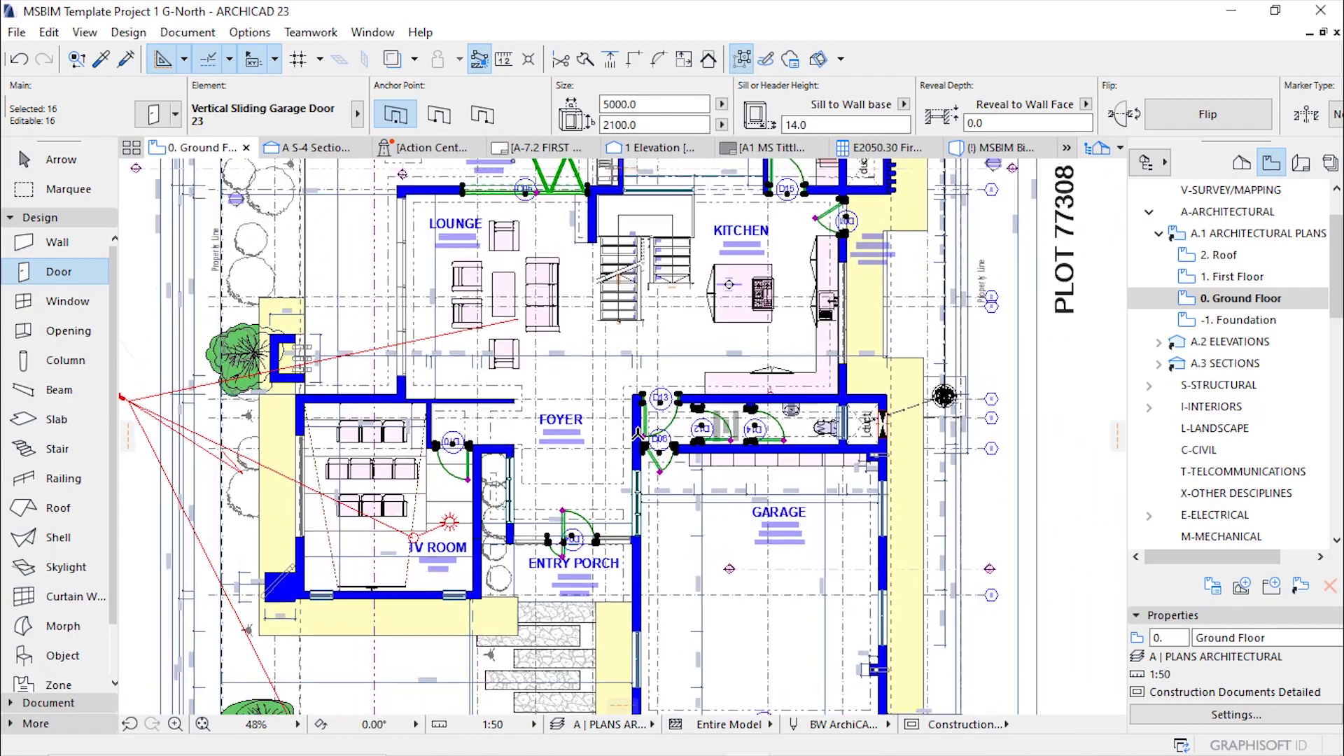
{"action": "scroll", "coordinate": [724, 403], "scroll_direction": "up", "scroll_amount": 3}
{"action": "scroll", "coordinate": [623, 434], "scroll_direction": "down", "scroll_amount": 6}
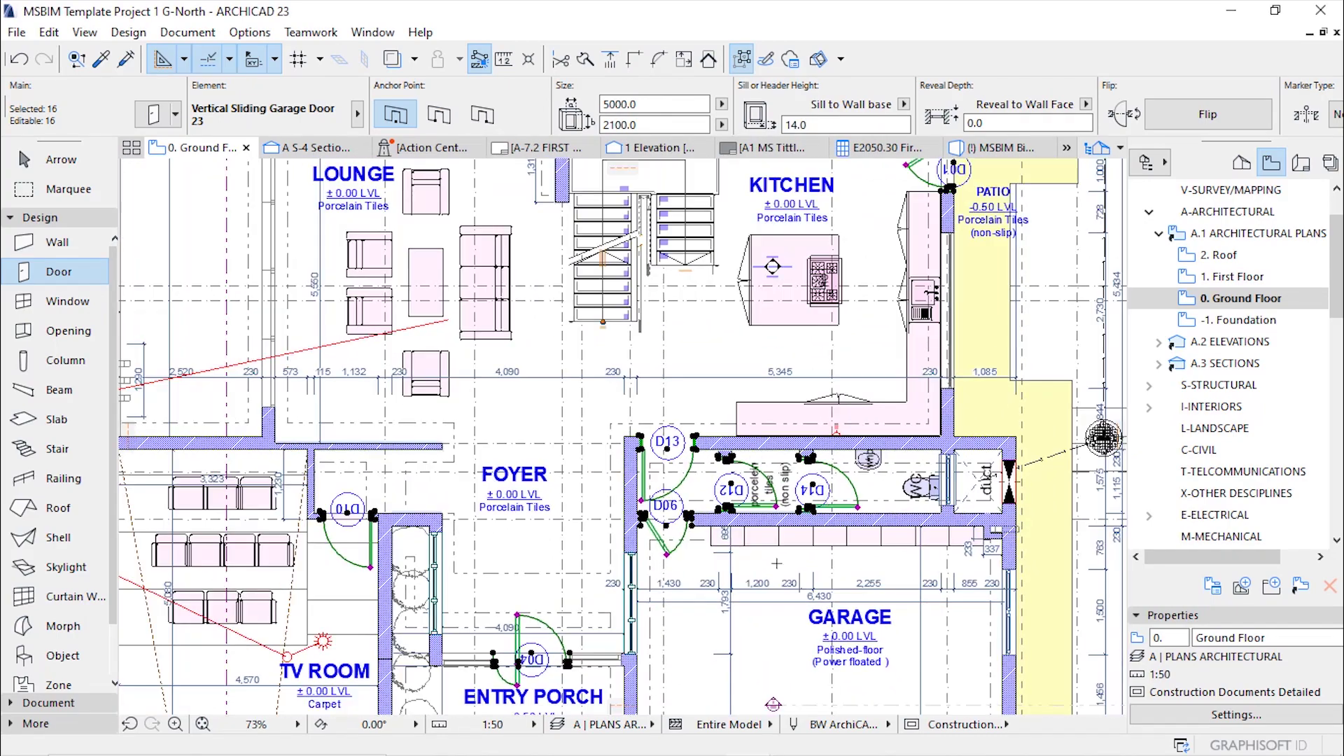
{"action": "scroll", "coordinate": [623, 434], "scroll_direction": "up", "scroll_amount": 4}
{"action": "scroll", "coordinate": [630, 392], "scroll_direction": "up", "scroll_amount": 2}
{"action": "scroll", "coordinate": [405, 390], "scroll_direction": "down", "scroll_amount": 4}
{"action": "scroll", "coordinate": [721, 361], "scroll_direction": "up", "scroll_amount": 4}
{"action": "scroll", "coordinate": [721, 360], "scroll_direction": "down", "scroll_amount": 3}
{"action": "scroll", "coordinate": [714, 371], "scroll_direction": "up", "scroll_amount": 4}
{"action": "scroll", "coordinate": [714, 371], "scroll_direction": "down", "scroll_amount": 3}
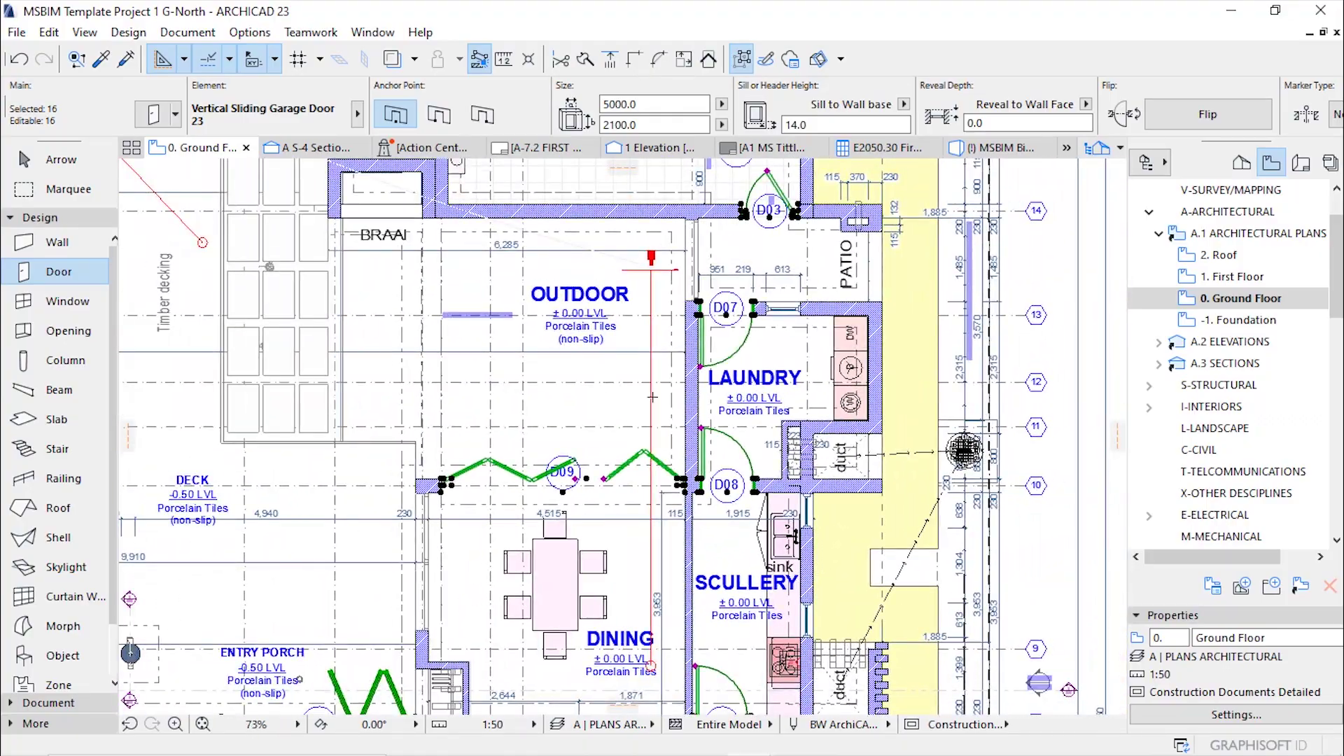
{"action": "scroll", "coordinate": [676, 491], "scroll_direction": "down", "scroll_amount": 2}
{"action": "scroll", "coordinate": [757, 266], "scroll_direction": "up", "scroll_amount": 4}
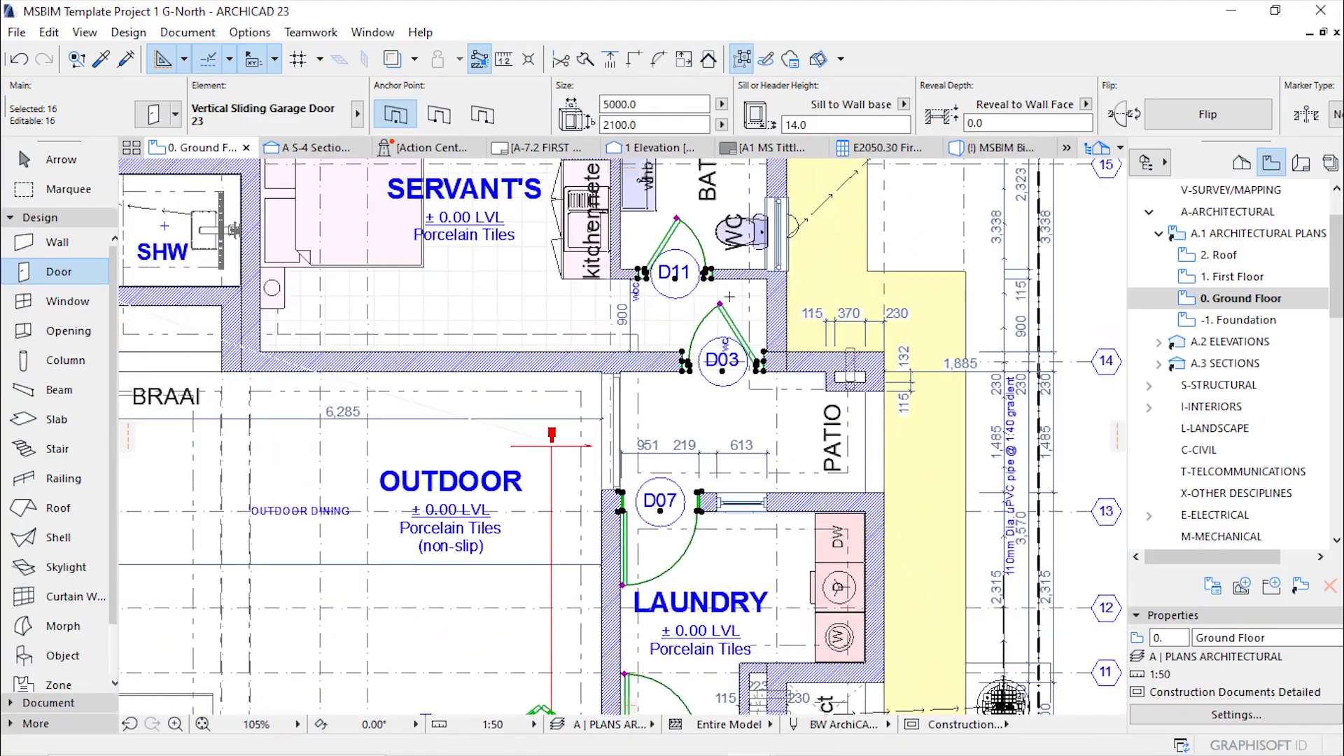
{"action": "scroll", "coordinate": [794, 413], "scroll_direction": "down", "scroll_amount": 3}
{"action": "scroll", "coordinate": [795, 413], "scroll_direction": "up", "scroll_amount": 2}
{"action": "scroll", "coordinate": [690, 259], "scroll_direction": "up", "scroll_amount": 2}
{"action": "scroll", "coordinate": [770, 294], "scroll_direction": "down", "scroll_amount": 4}
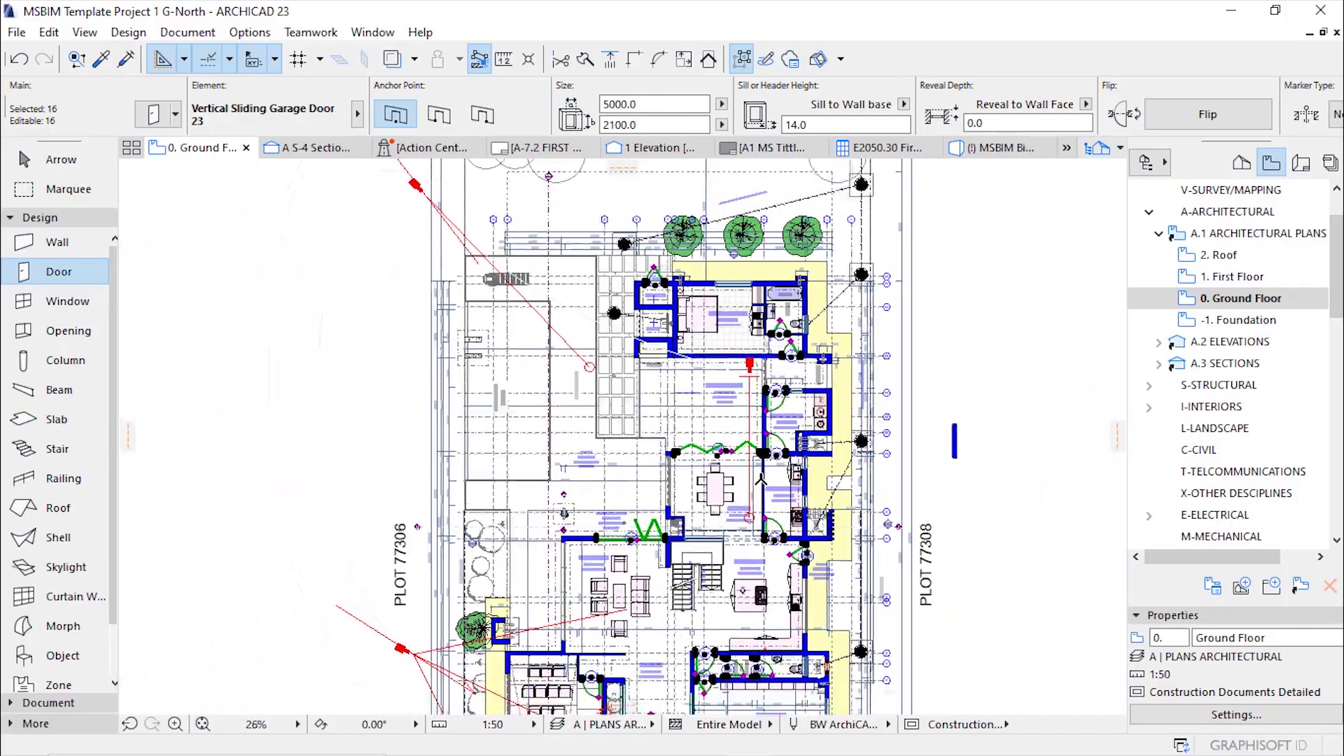
{"action": "scroll", "coordinate": [728, 693], "scroll_direction": "up", "scroll_amount": 3}
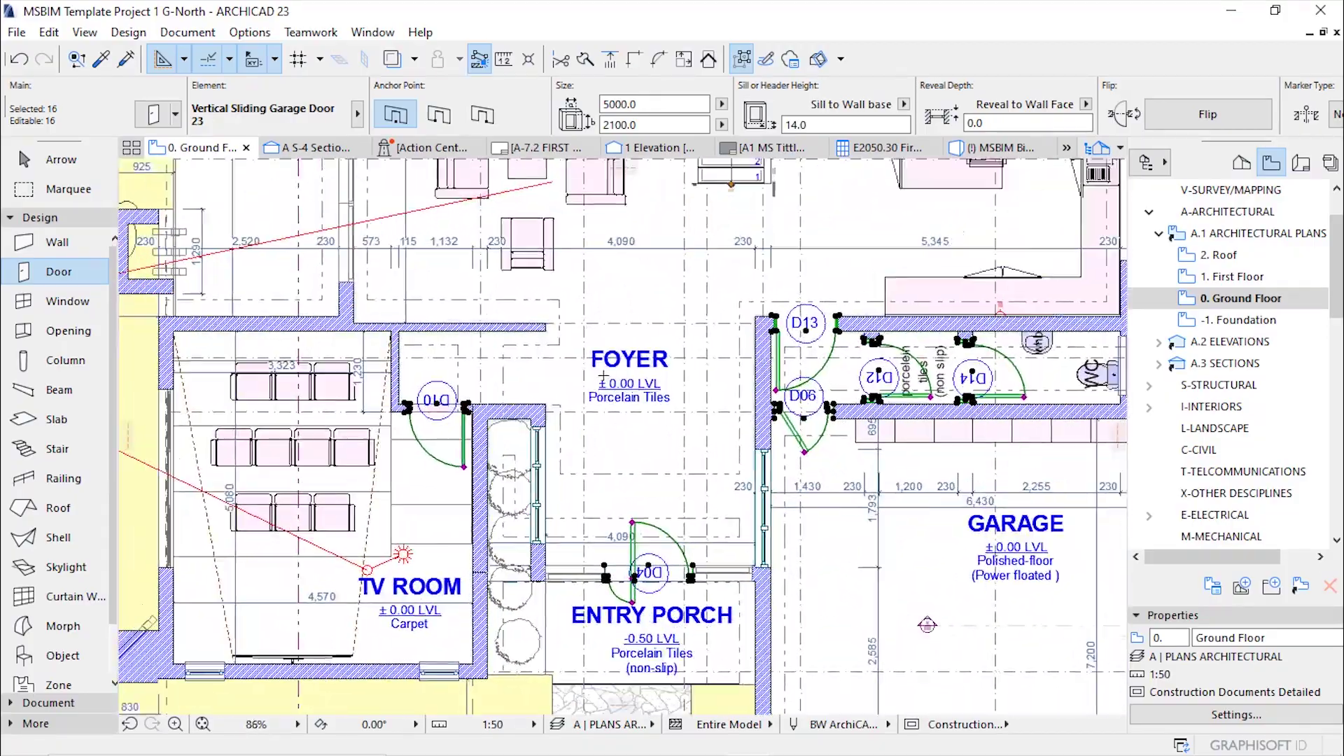
{"action": "scroll", "coordinate": [866, 577], "scroll_direction": "down", "scroll_amount": 2}
{"action": "scroll", "coordinate": [785, 570], "scroll_direction": "up", "scroll_amount": 2}
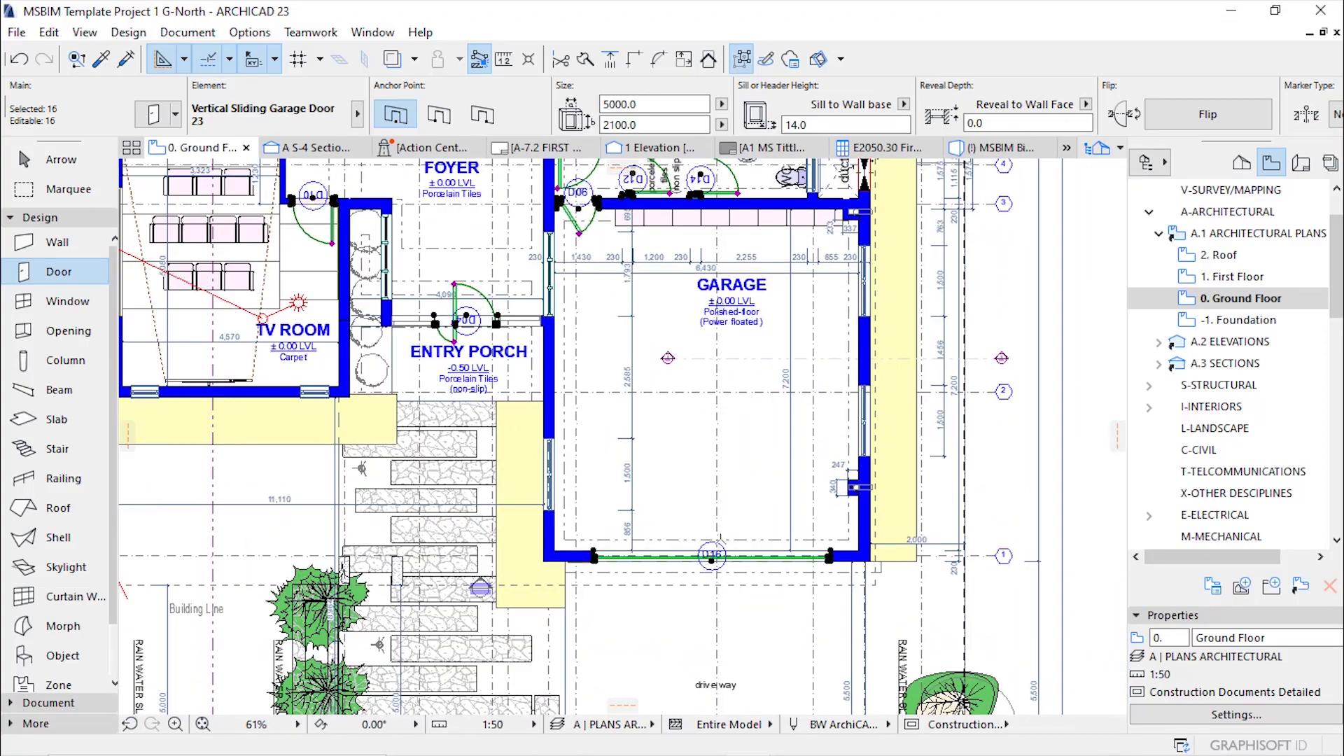
{"action": "scroll", "coordinate": [693, 581], "scroll_direction": "down", "scroll_amount": 2}
{"action": "key", "text": "Escape"}
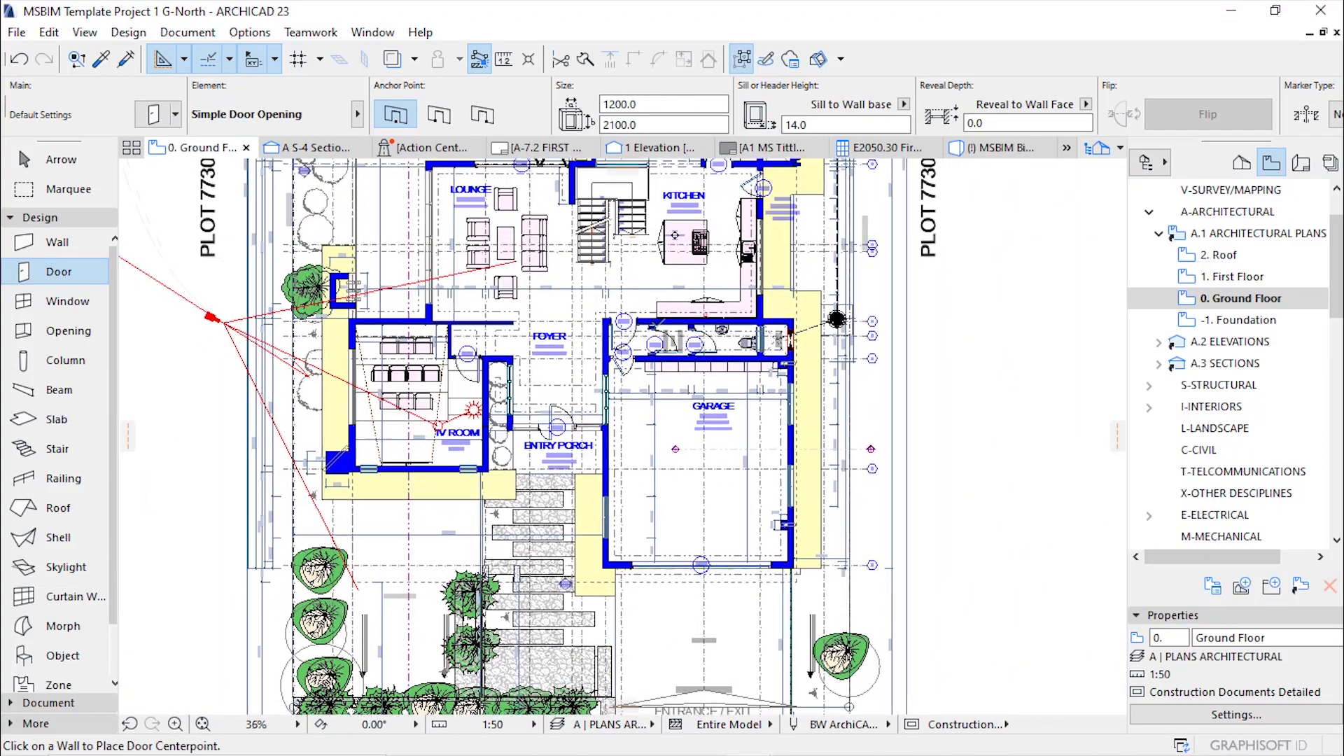
Step: Inspect the orientation and legibility of the door labels in the lobby and WC above the garage
{"action": "scroll", "coordinate": [666, 325], "scroll_direction": "up", "scroll_amount": 3}
{"action": "scroll", "coordinate": [796, 381], "scroll_direction": "down", "scroll_amount": 3}
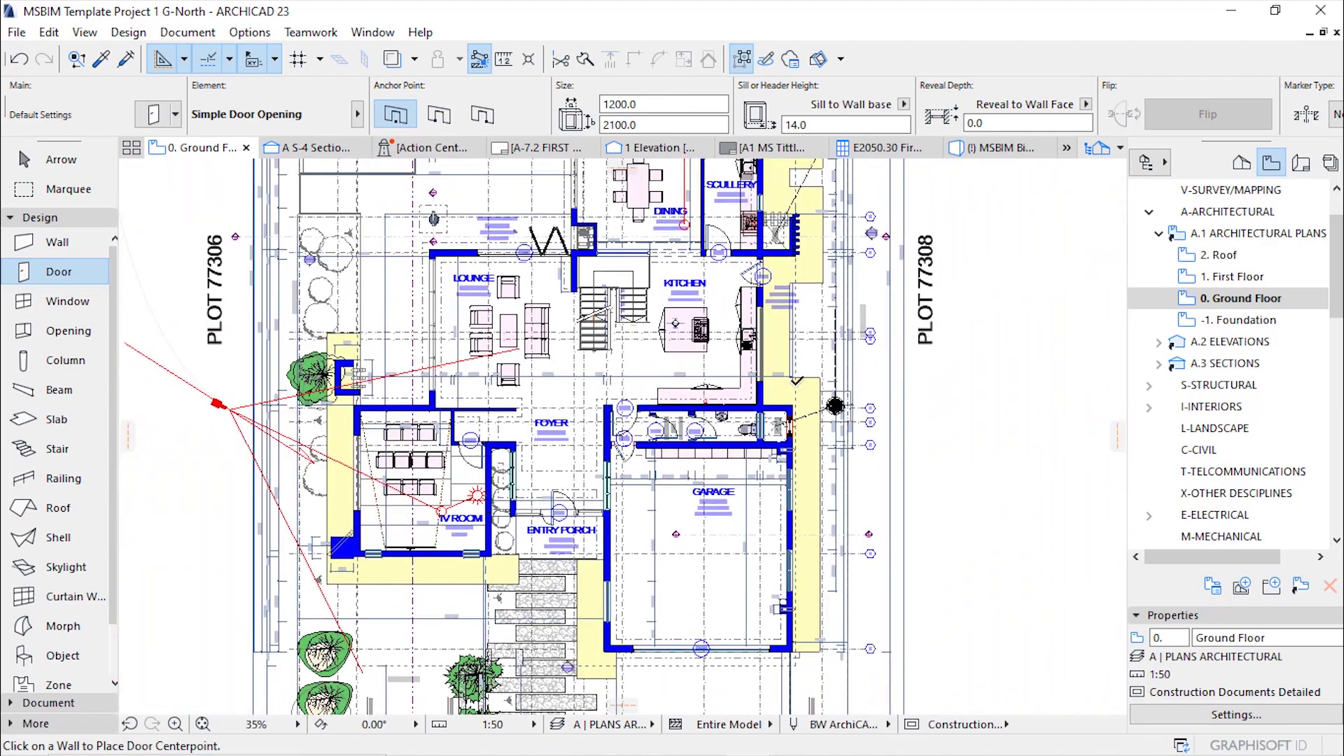
{"action": "scroll", "coordinate": [796, 380], "scroll_direction": "up", "scroll_amount": 3}
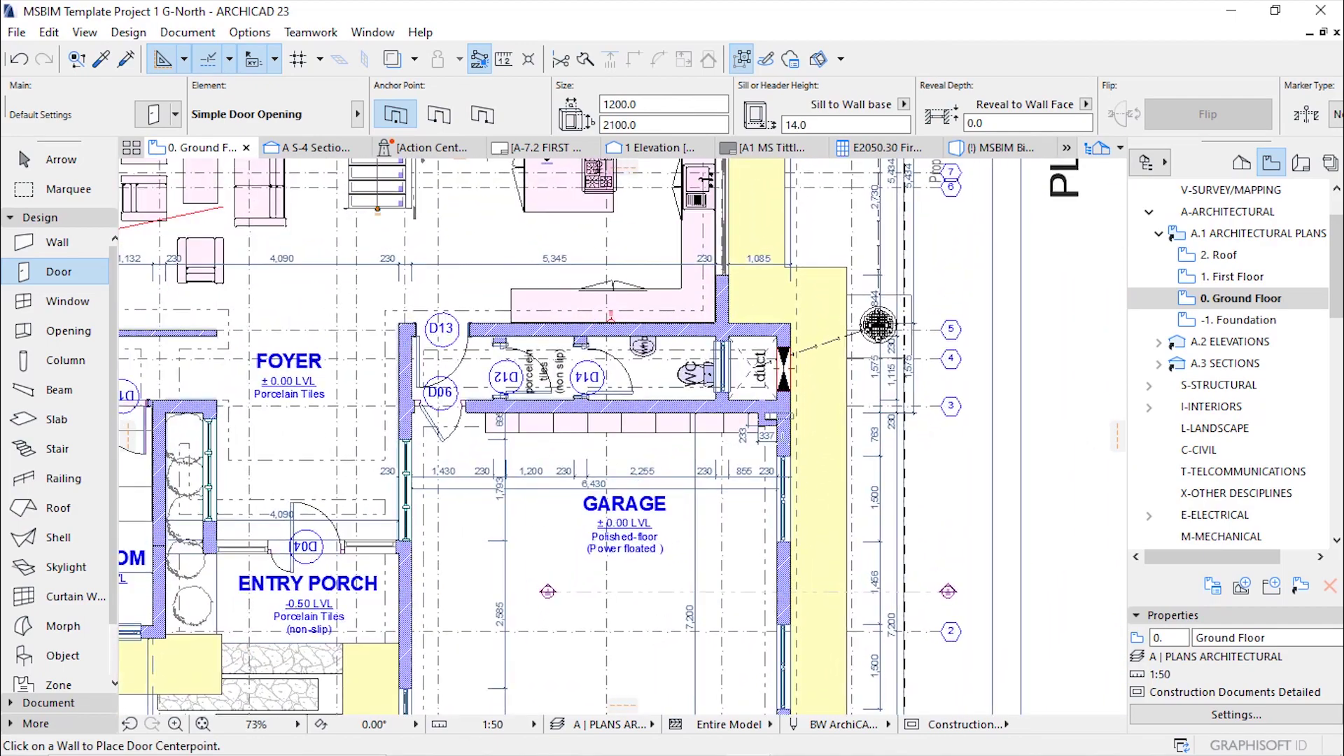
{"action": "scroll", "coordinate": [795, 503], "scroll_direction": "down", "scroll_amount": 4}
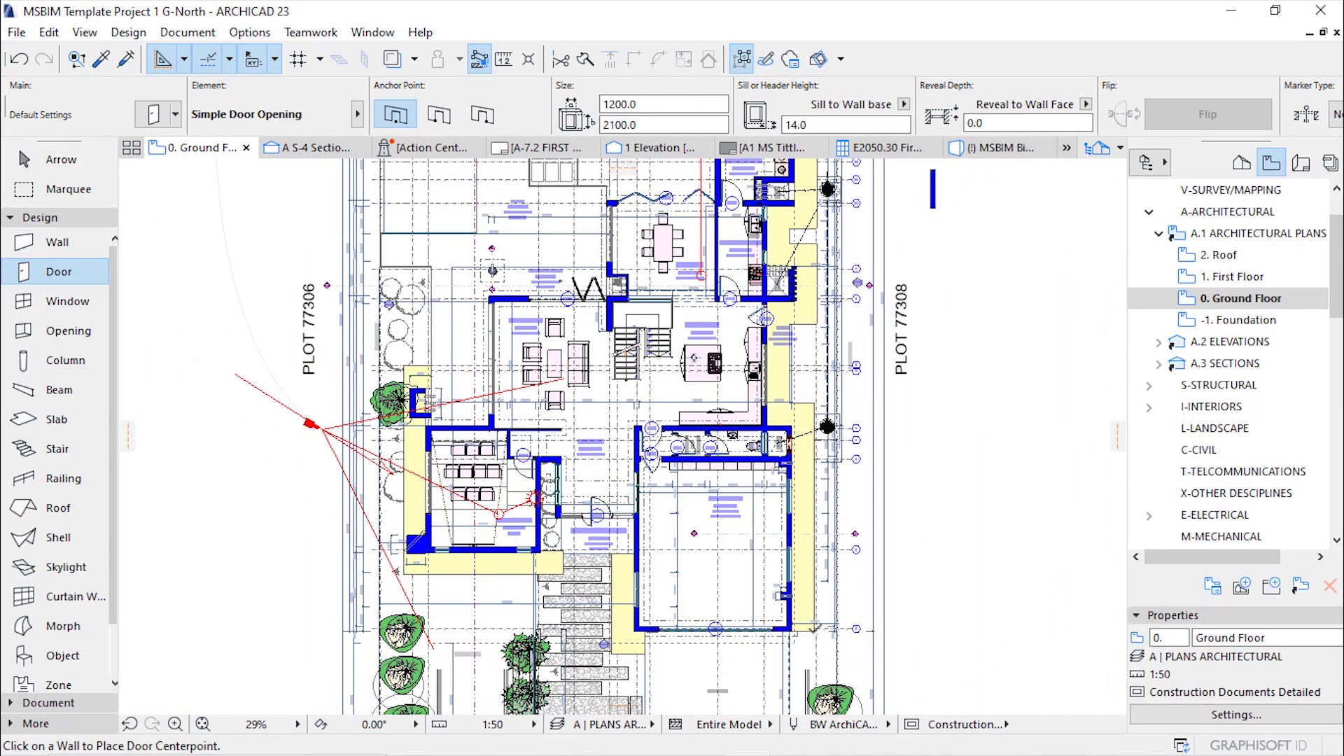
{"action": "scroll", "coordinate": [810, 614], "scroll_direction": "up", "scroll_amount": 2}
{"action": "scroll", "coordinate": [687, 276], "scroll_direction": "up", "scroll_amount": 2}
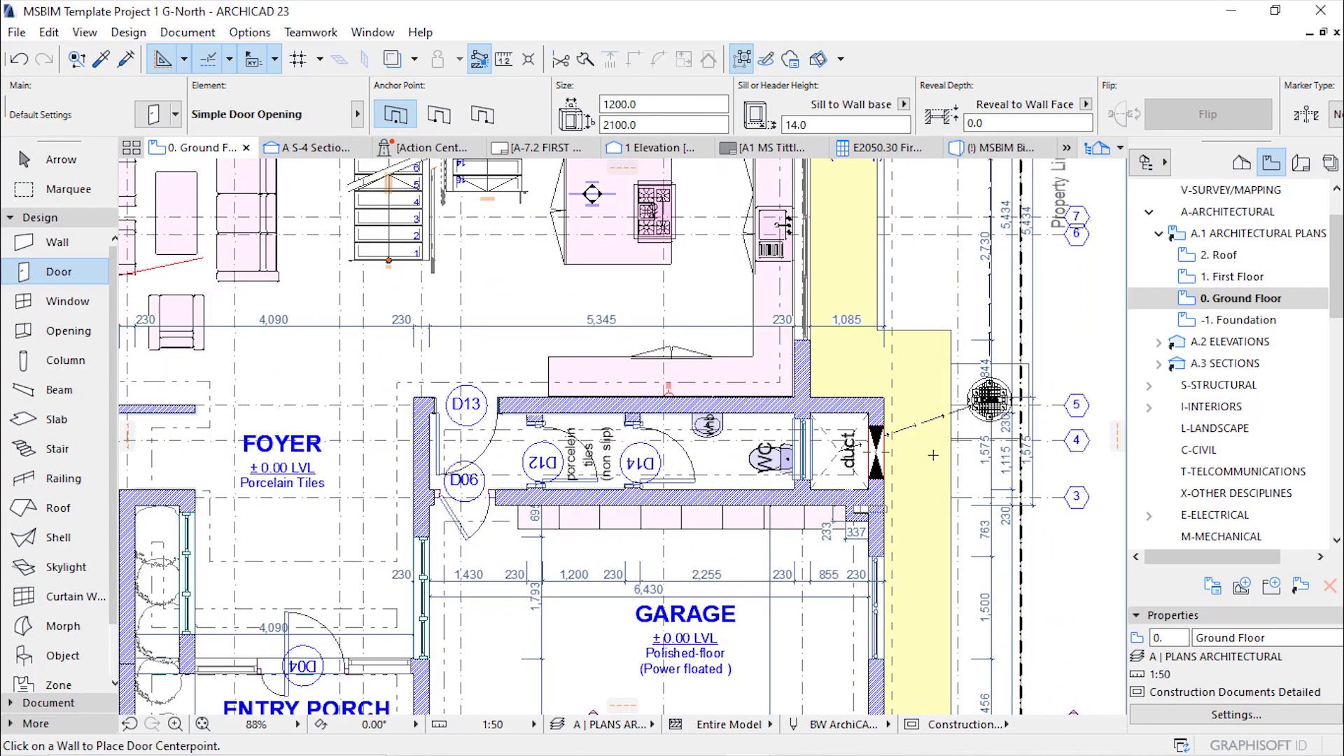
{"action": "scroll", "coordinate": [894, 441], "scroll_direction": "up", "scroll_amount": 2}
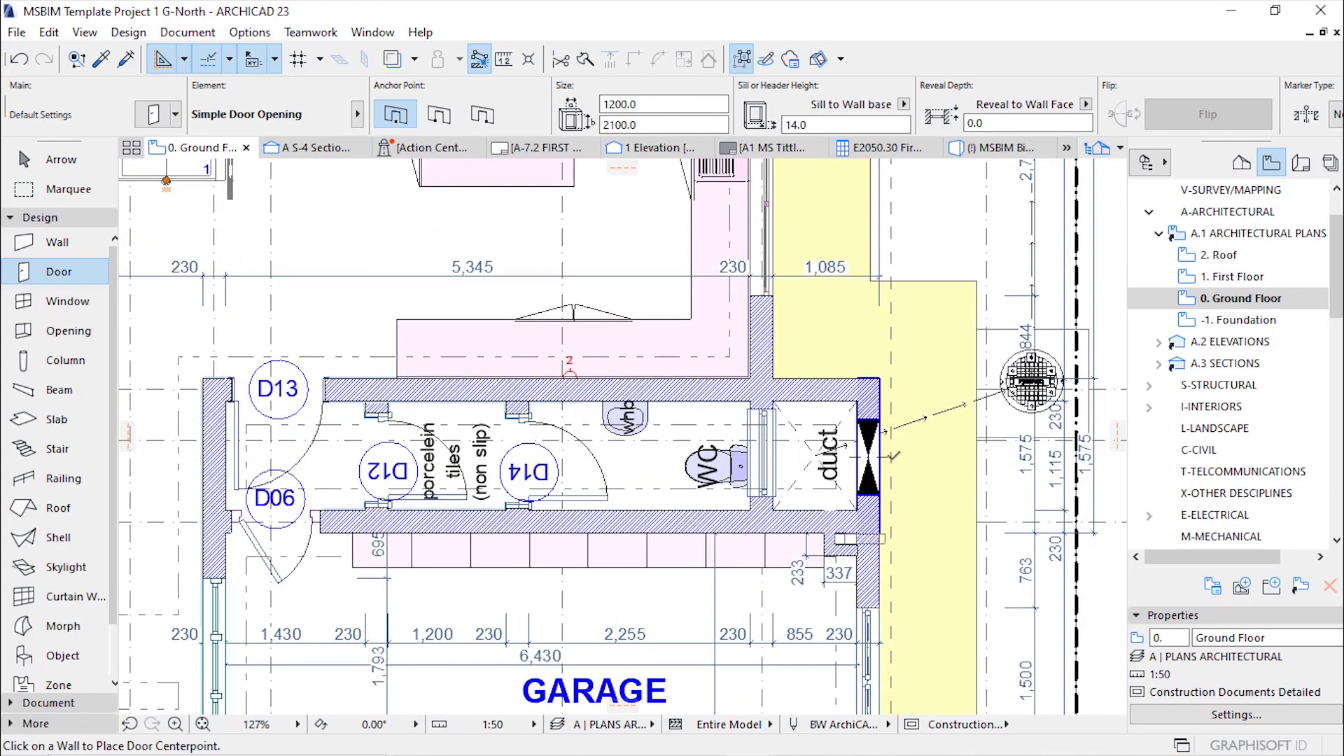
{"action": "scroll", "coordinate": [795, 469], "scroll_direction": "down", "scroll_amount": 2}
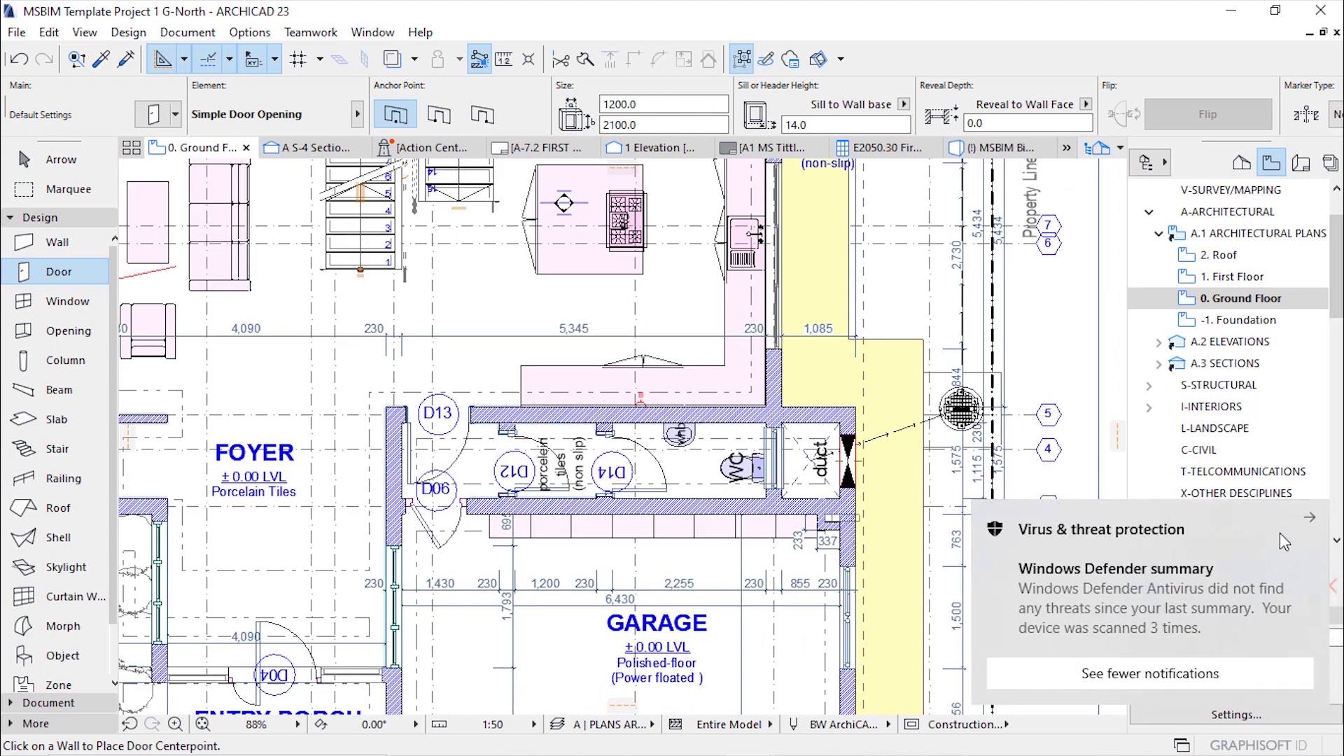
Step: Open the default label settings and choose Label Window-Marker 11 as the label type
{"action": "left_click", "coordinate": [1312, 519]}
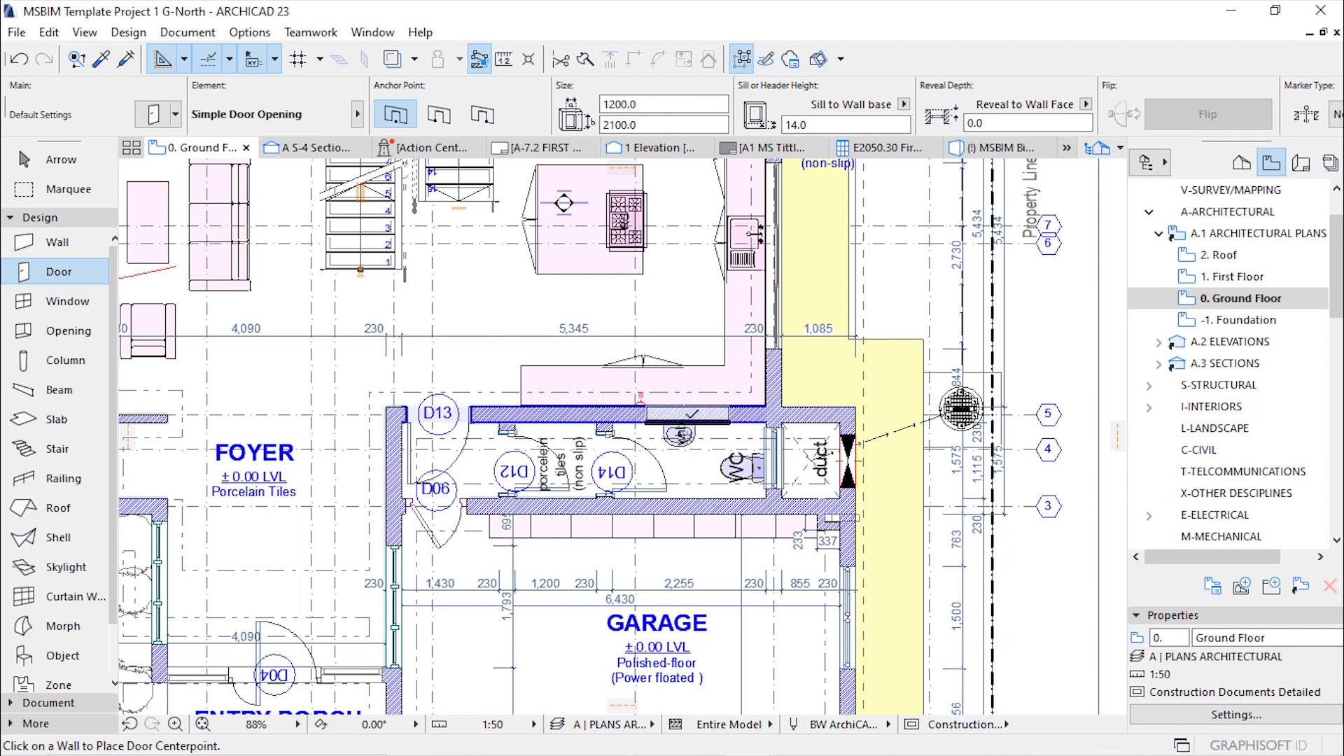
{"action": "left_click", "coordinate": [54, 703]}
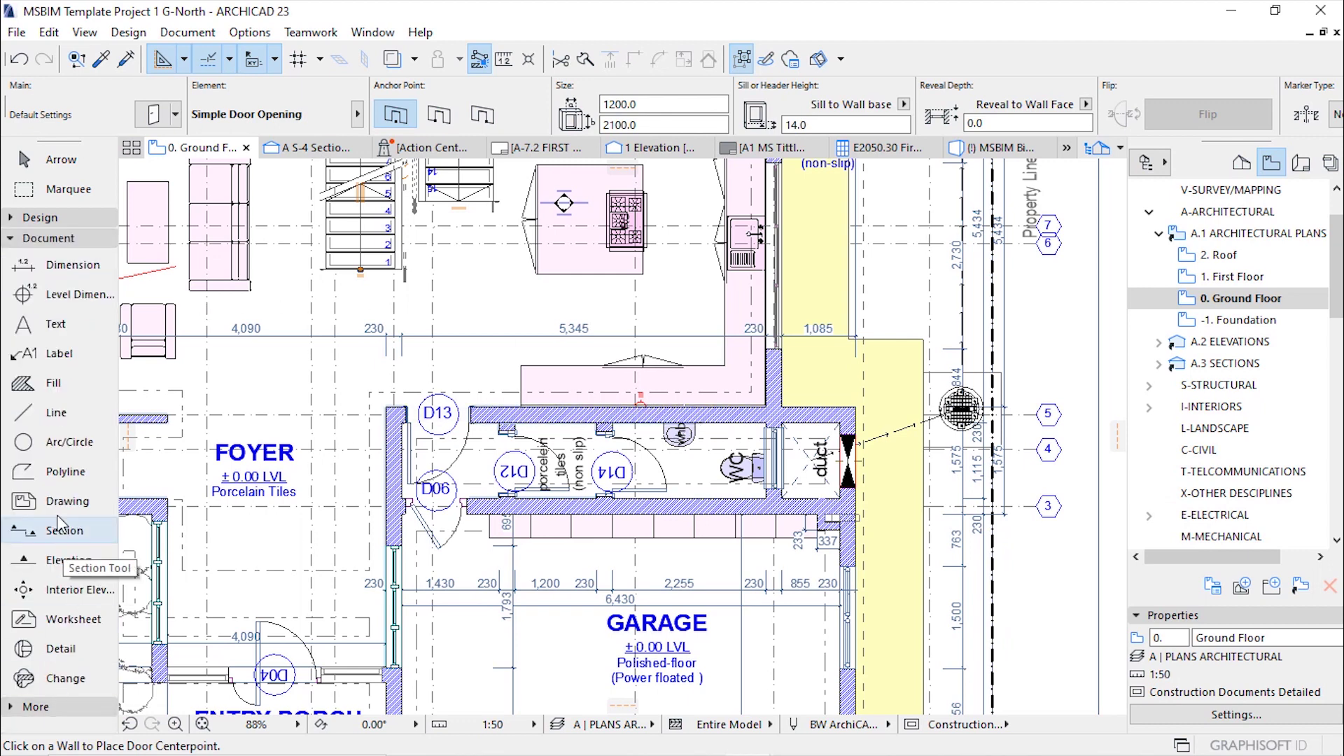
{"action": "left_click", "coordinate": [60, 356]}
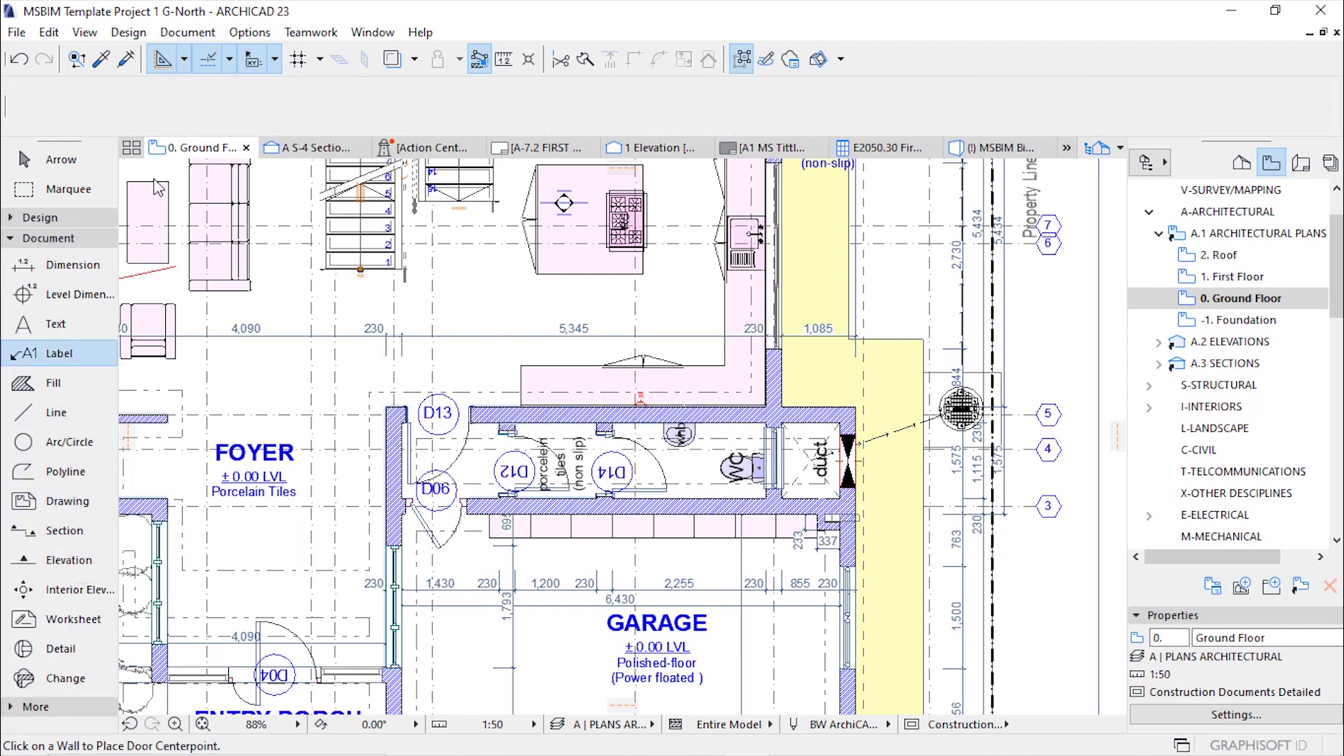
{"action": "left_click", "coordinate": [156, 117]}
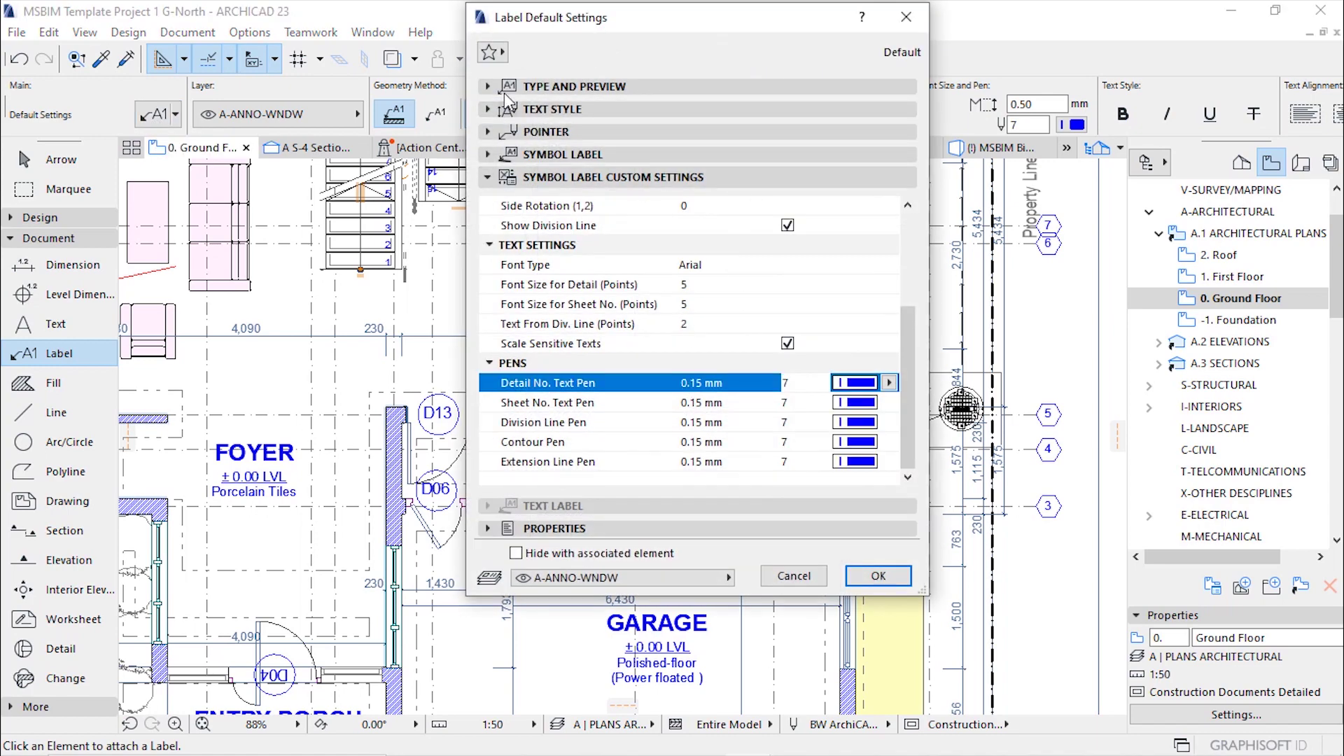
{"action": "left_click", "coordinate": [501, 87]}
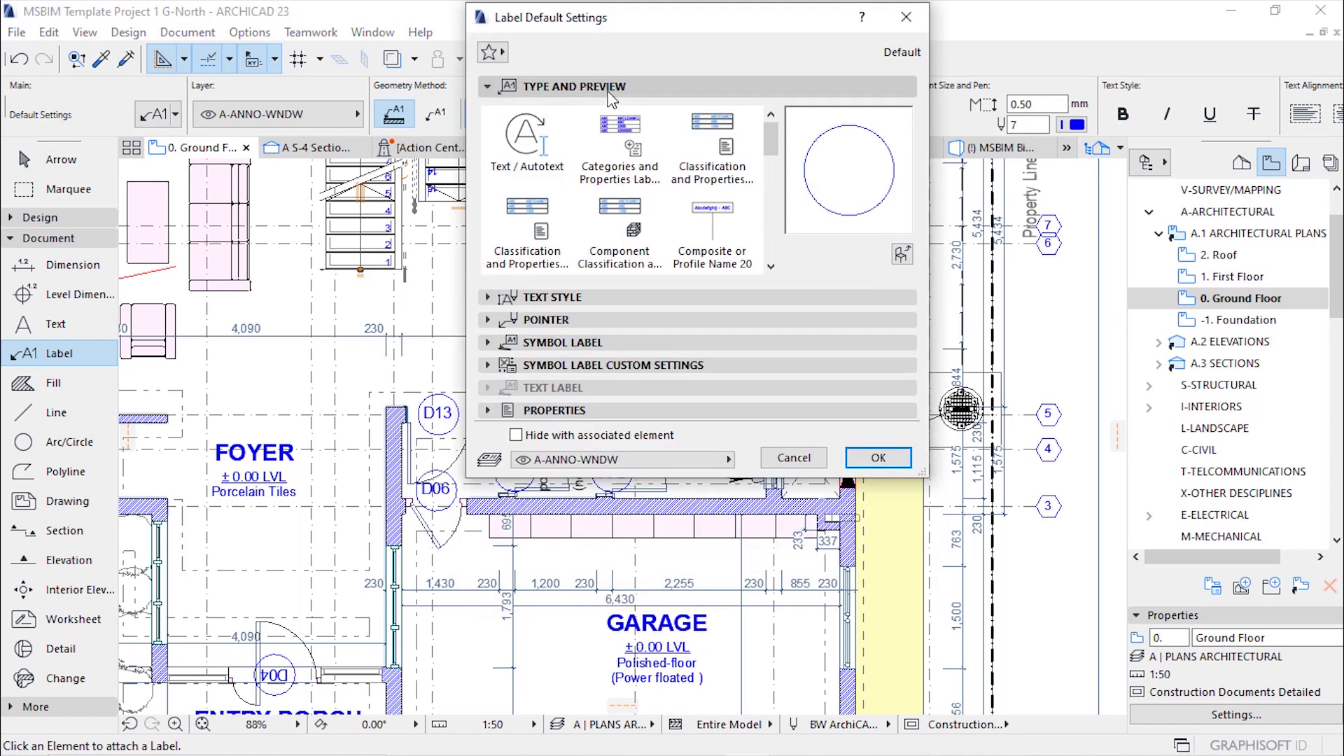
{"action": "left_click_drag", "start_coordinate": [775, 140], "coordinate": [780, 203]}
{"action": "left_click", "coordinate": [711, 196]}
{"action": "scroll", "coordinate": [711, 196], "scroll_direction": "down", "scroll_amount": 2}
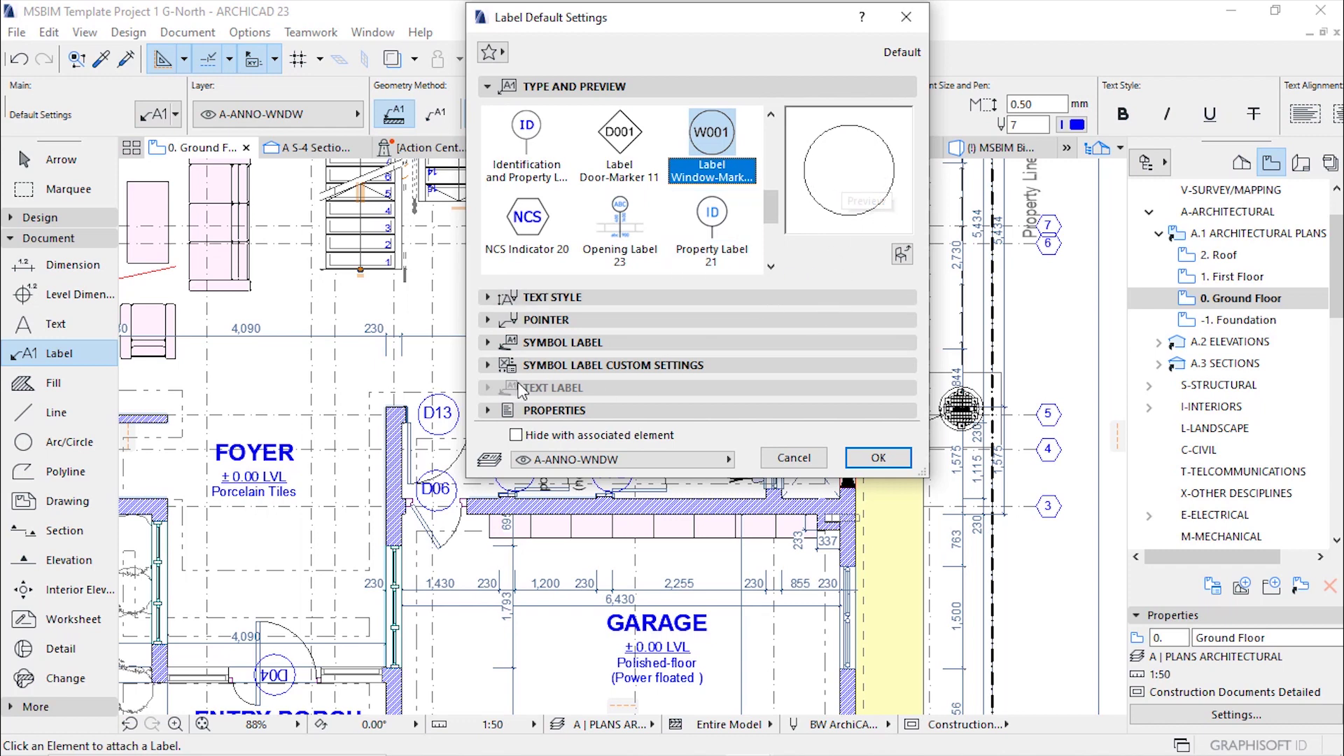
Step: Set the polygon shape of the window marker label to Octagon in its custom settings
{"action": "left_click", "coordinate": [488, 364]}
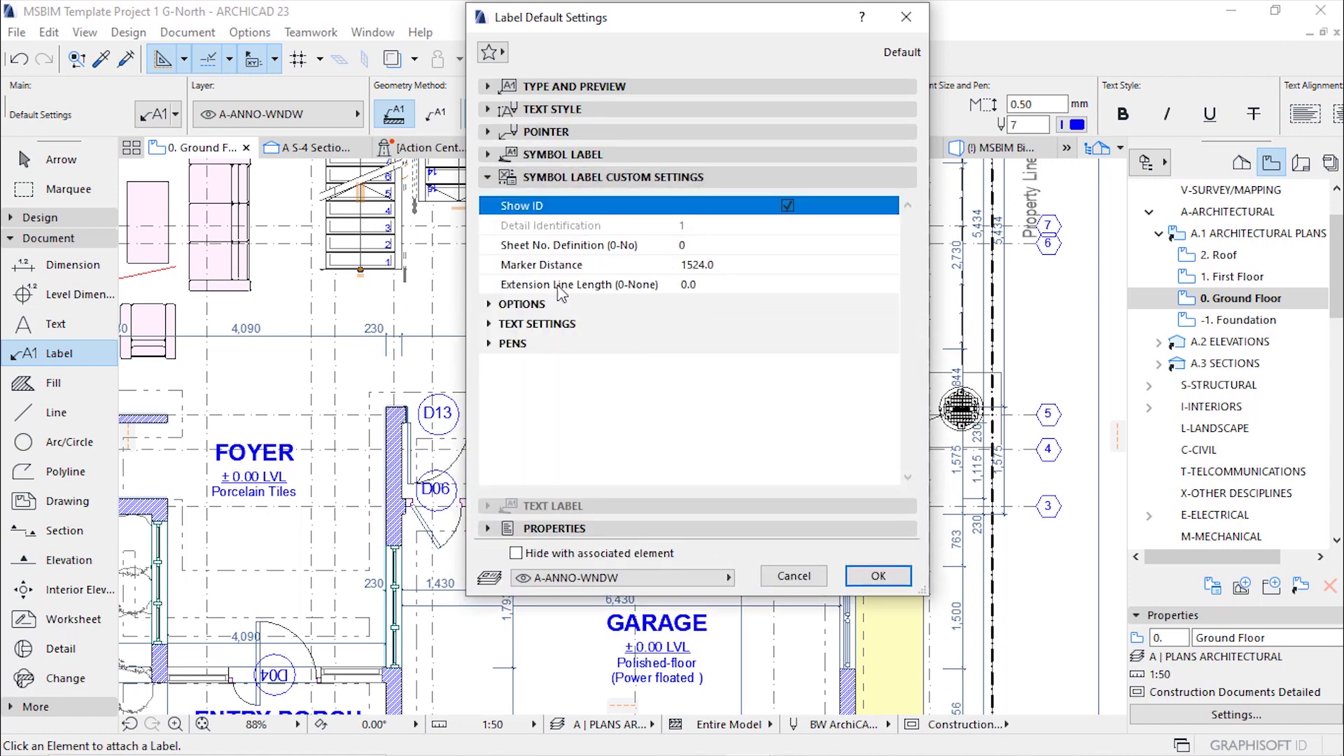
{"action": "left_click", "coordinate": [490, 304]}
{"action": "left_click", "coordinate": [700, 325]}
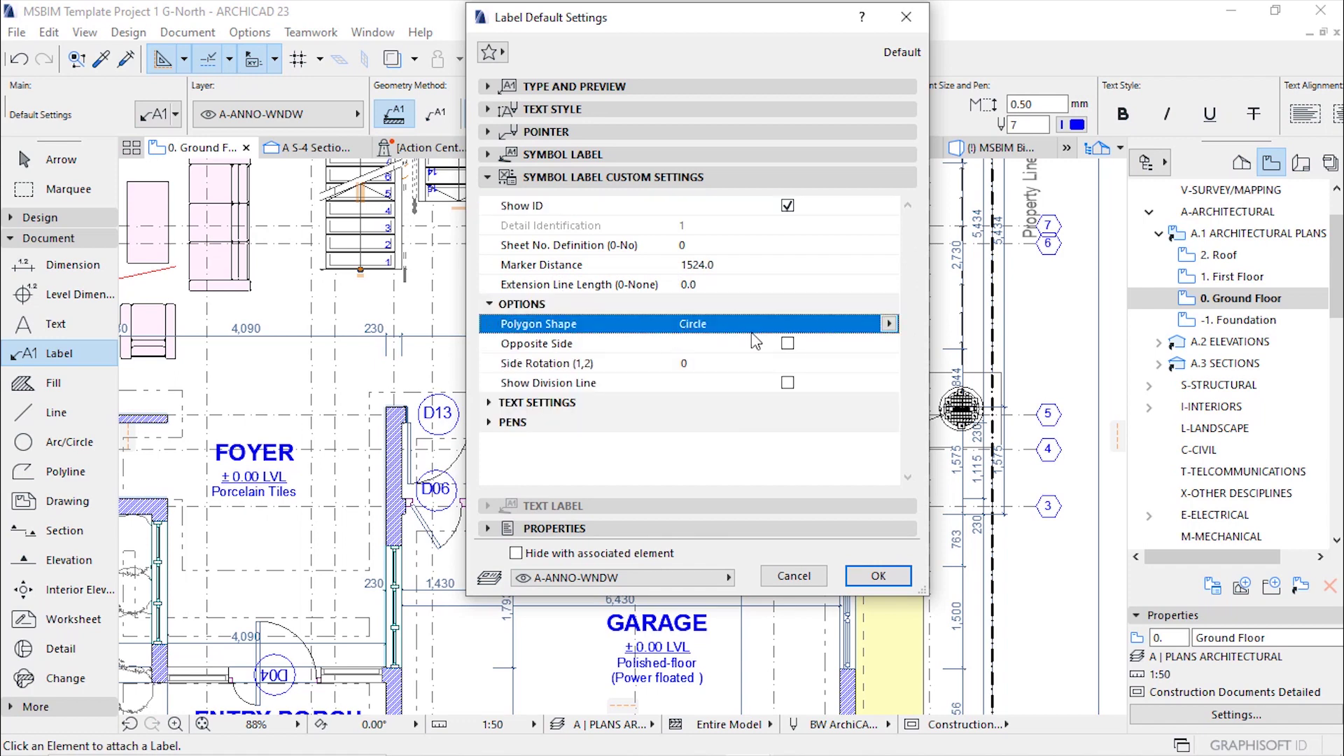
{"action": "left_click", "coordinate": [889, 323]}
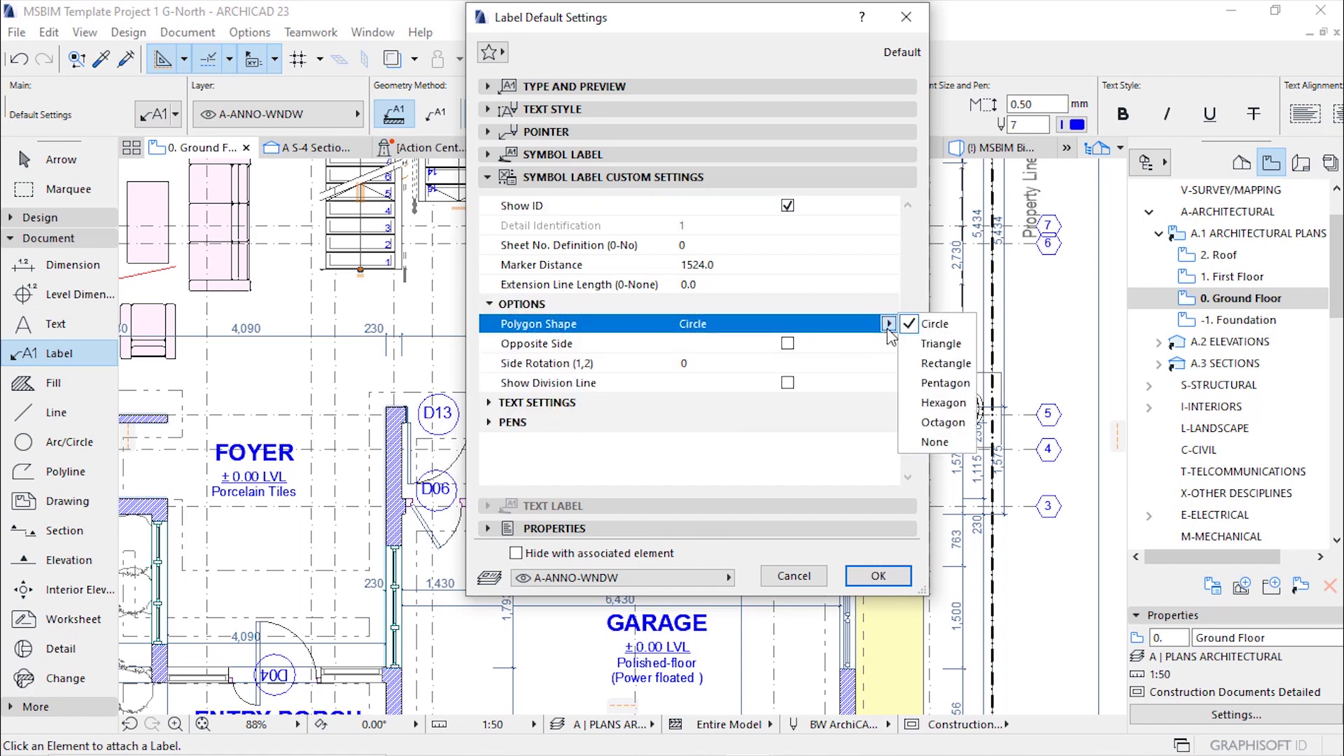
{"action": "left_click", "coordinate": [944, 423]}
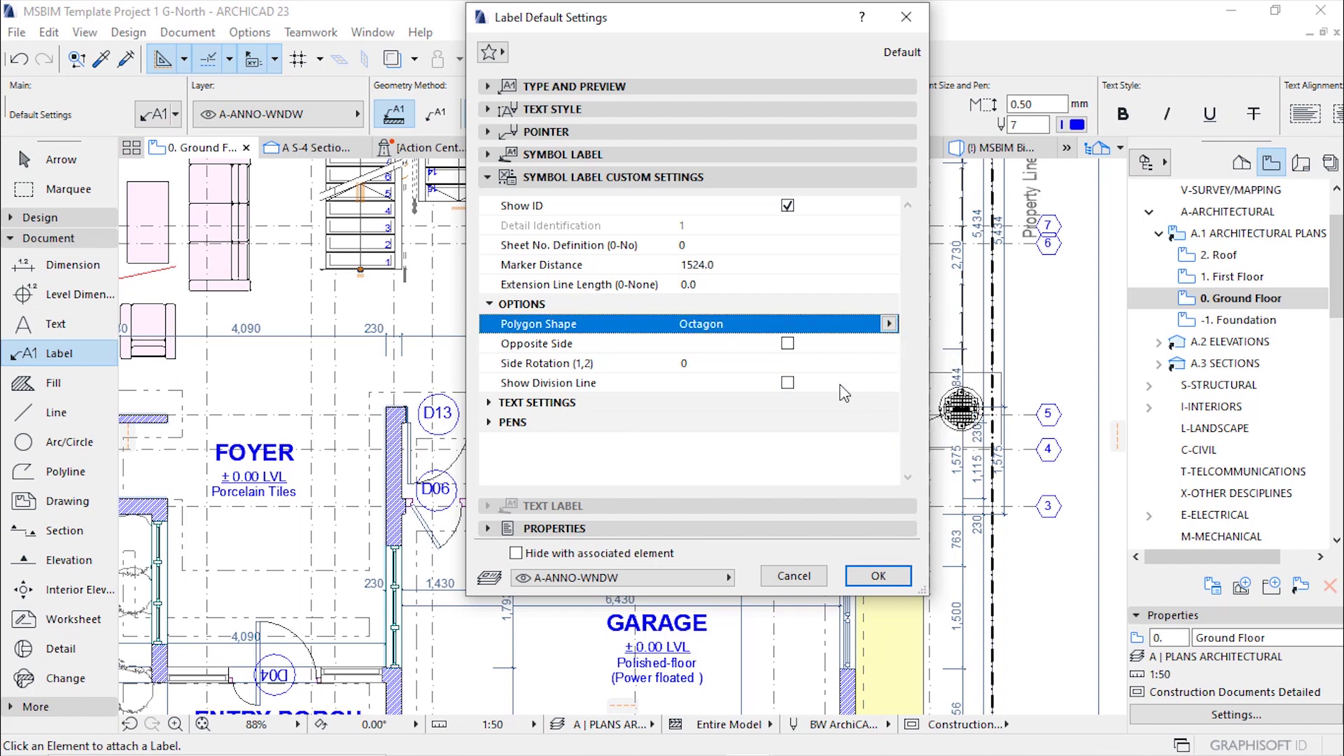
Step: Set the window marker's detail font size and sheet number font size to 5 points each
{"action": "left_click", "coordinate": [492, 403]}
{"action": "left_click", "coordinate": [490, 403]}
{"action": "scroll", "coordinate": [740, 424], "scroll_direction": "down", "scroll_amount": 3}
{"action": "left_click", "coordinate": [662, 384]}
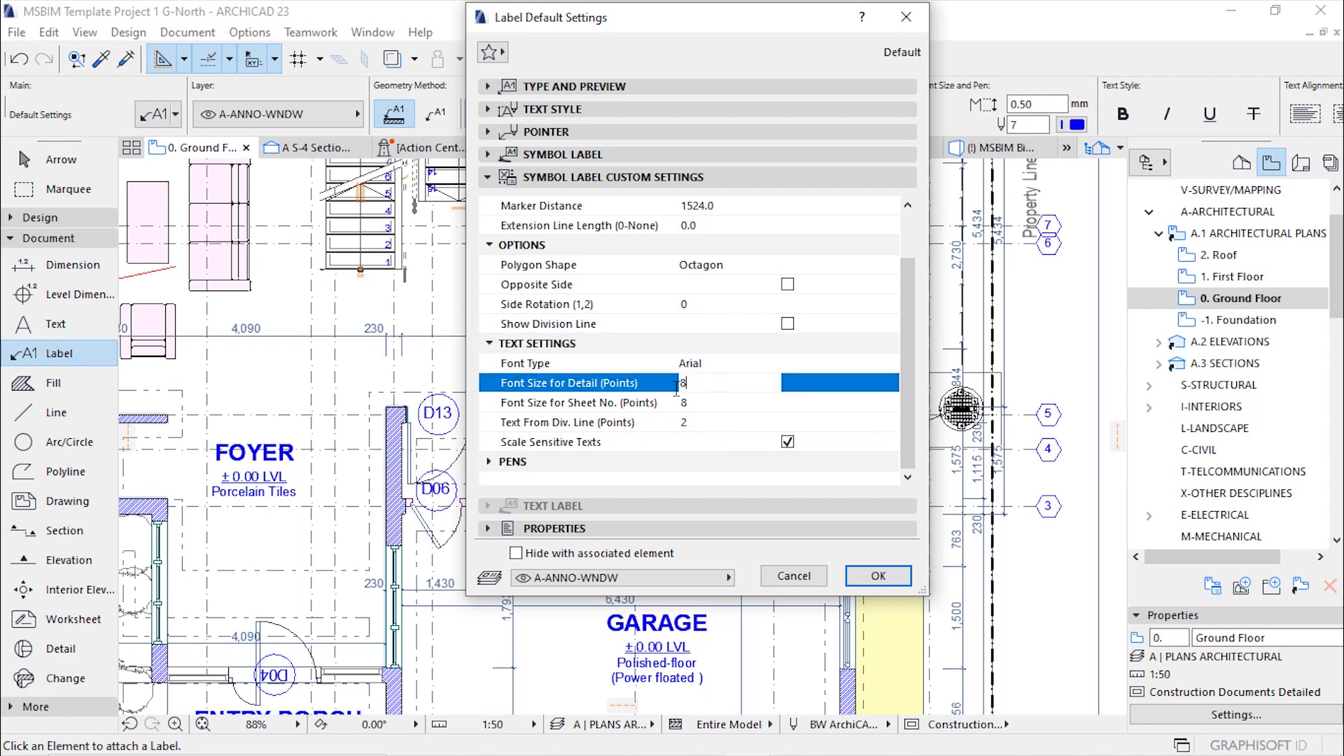
{"action": "type", "text": "5"}
{"action": "left_click", "coordinate": [686, 403]}
{"action": "left_click_drag", "start_coordinate": [692, 405], "coordinate": [674, 404]}
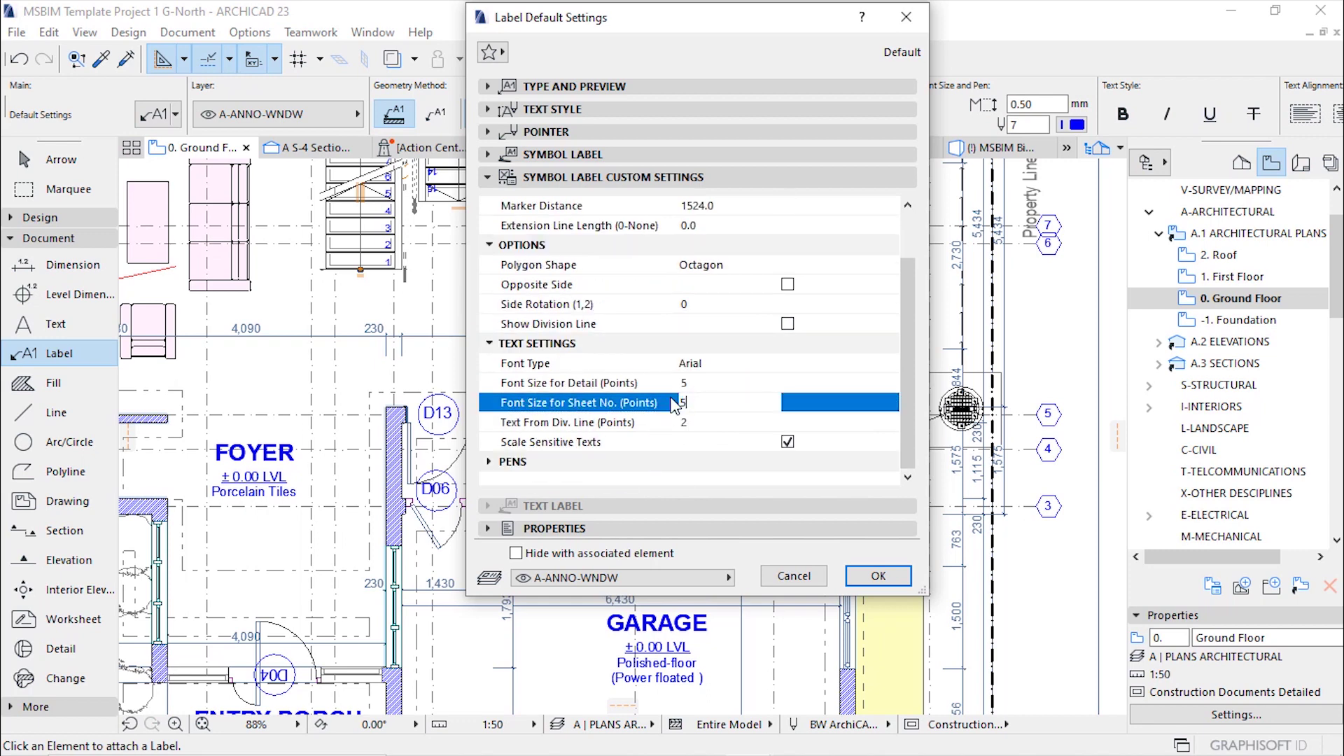
Step: Set the window marker's detail text, sheet number text, division line, contour and extension line pens to pen 7
{"action": "left_click", "coordinate": [513, 460]}
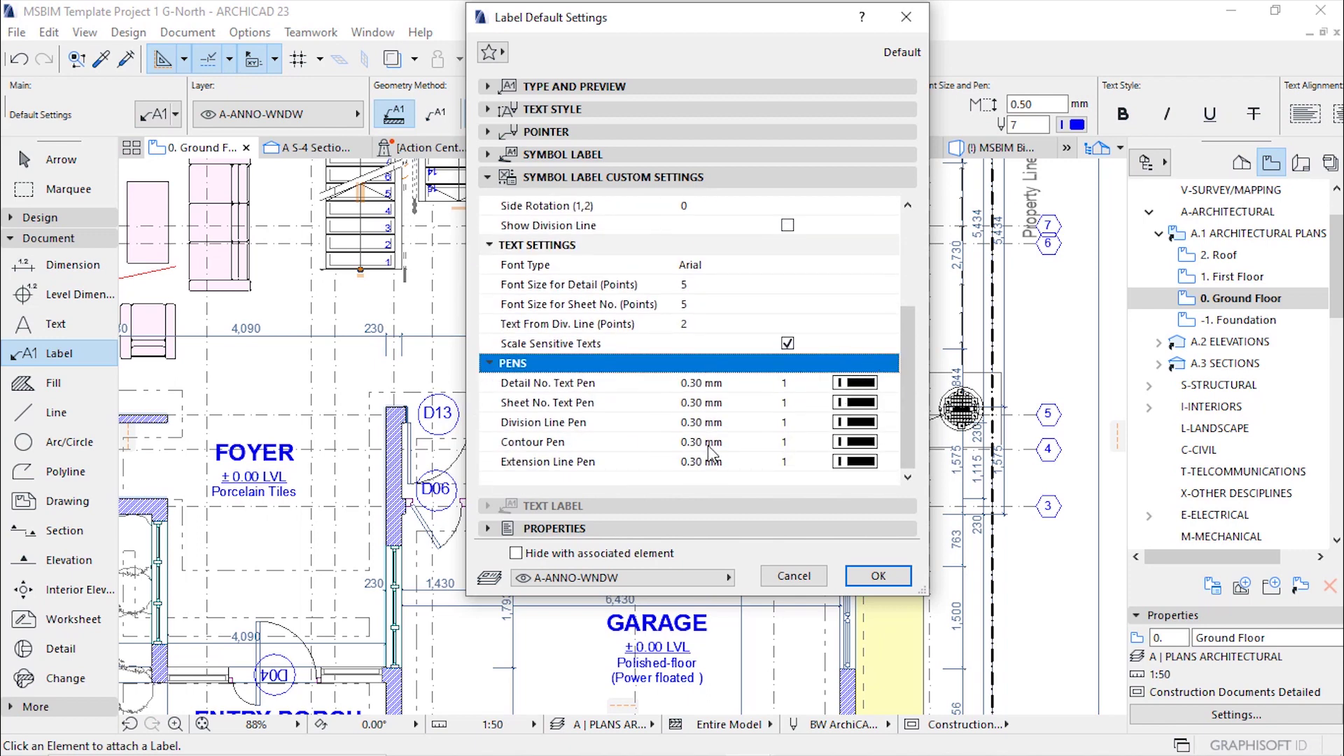
{"action": "left_click", "coordinate": [805, 383]}
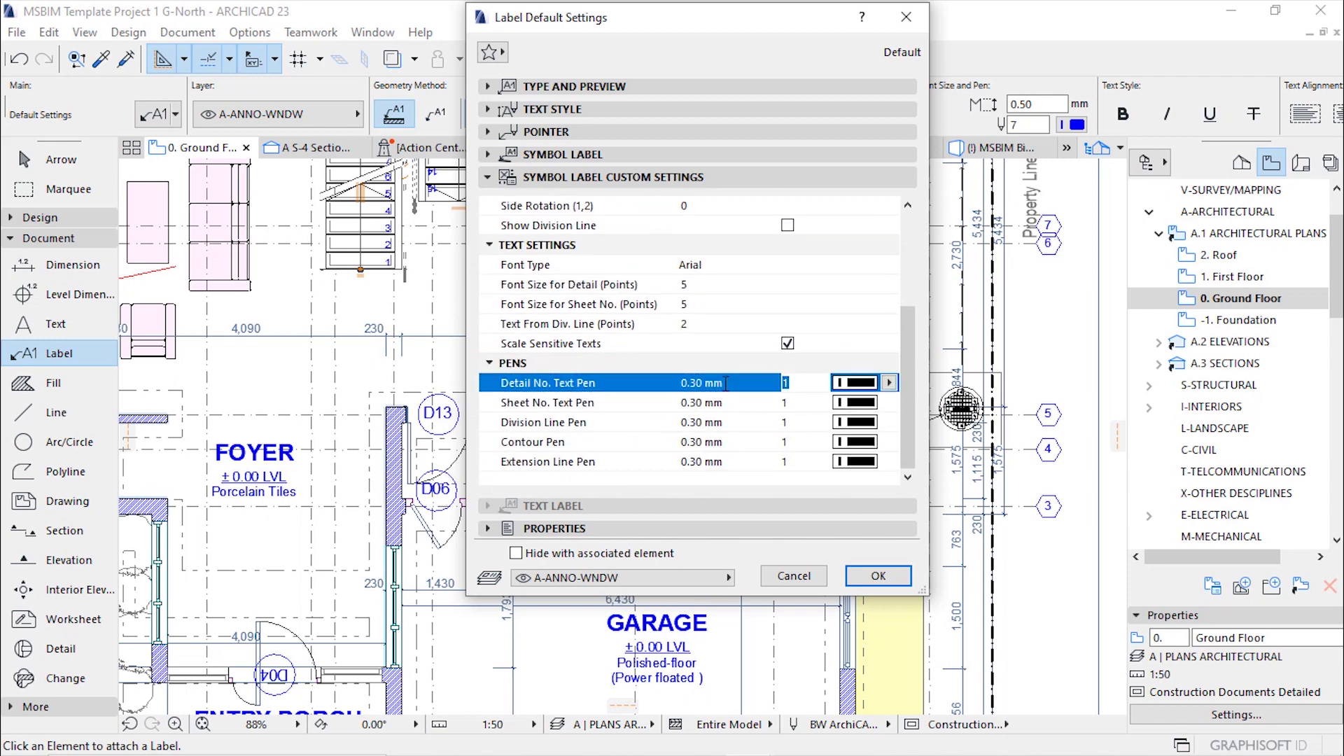
{"action": "left_click", "coordinate": [777, 403]}
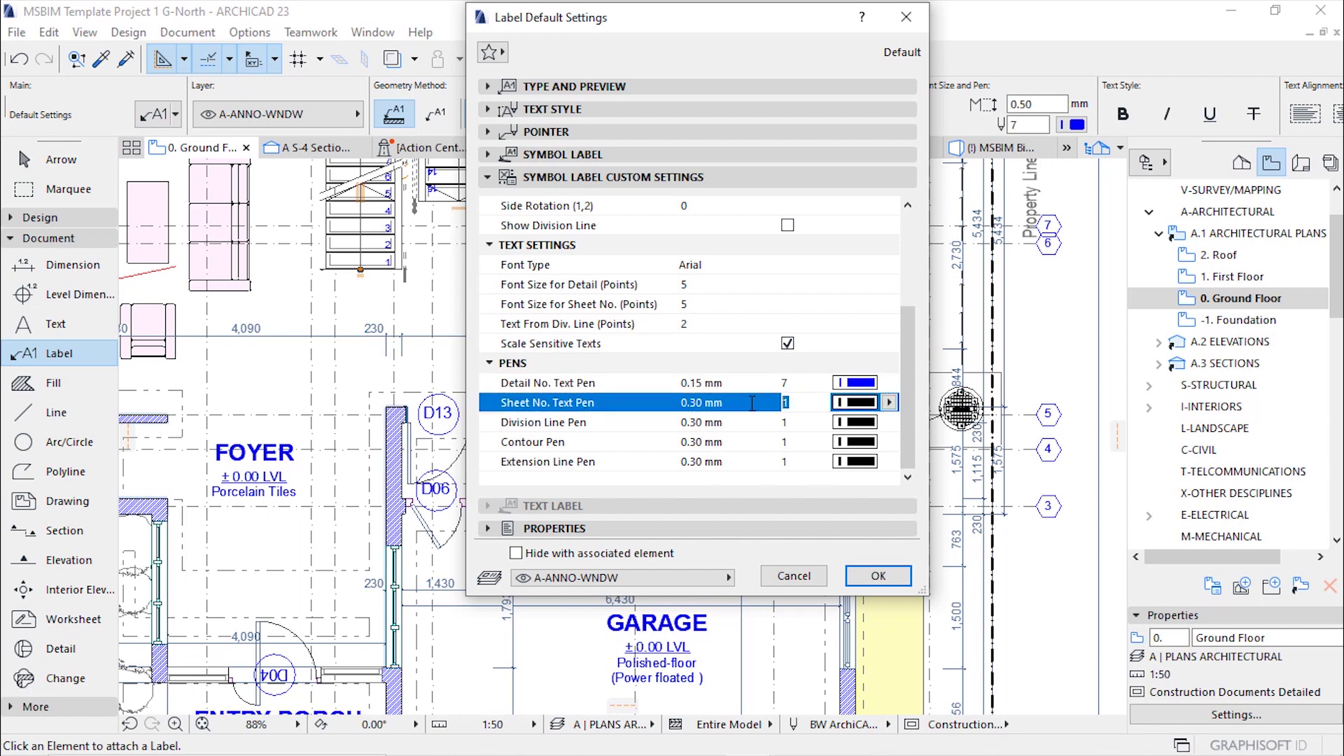
{"action": "type", "text": "7"}
{"action": "left_click", "coordinate": [804, 424]}
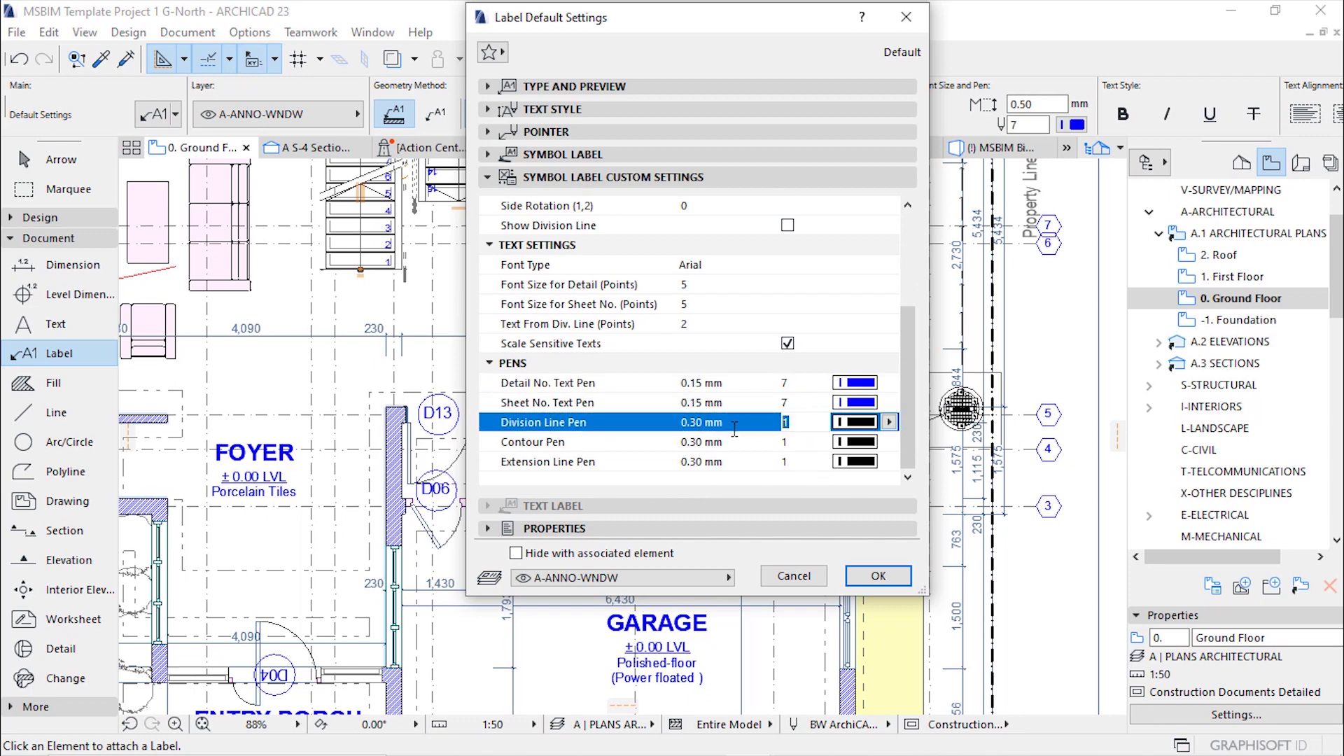
{"action": "type", "text": "7"}
{"action": "left_click", "coordinate": [803, 443]}
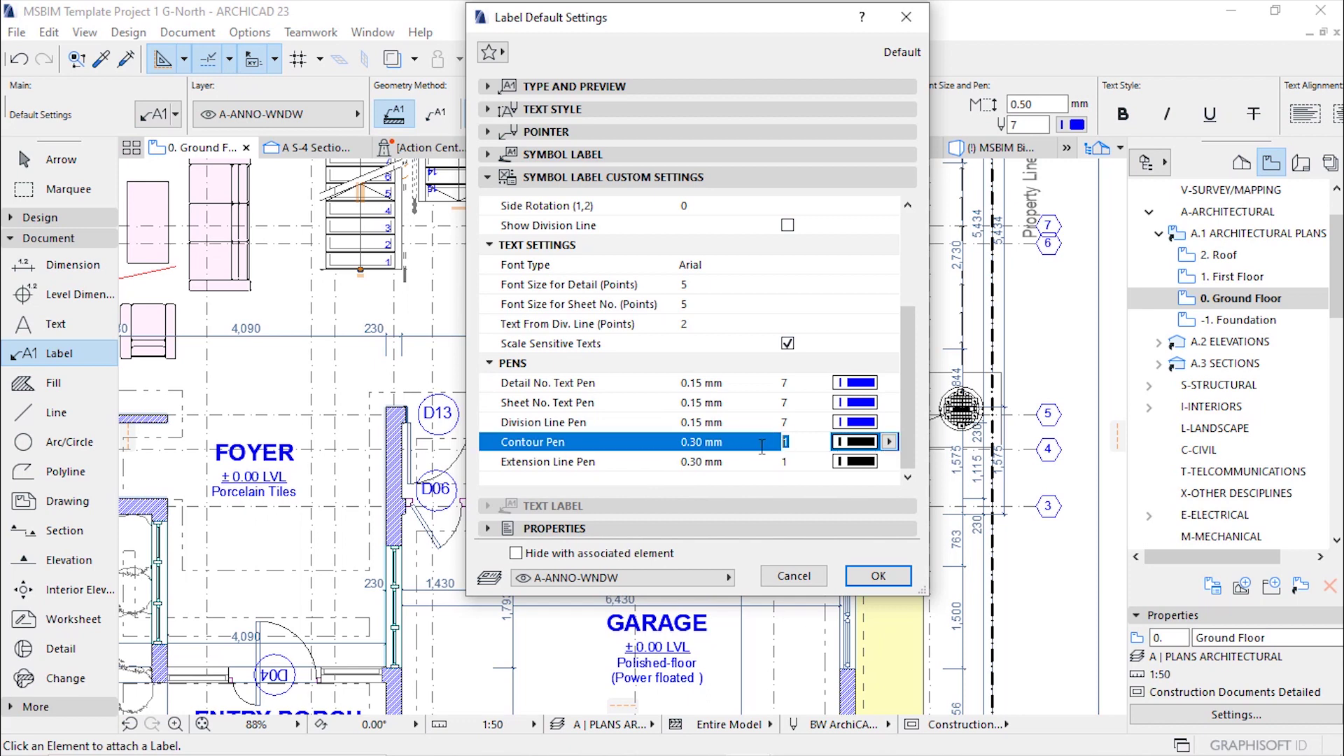
{"action": "type", "text": "7"}
{"action": "left_click", "coordinate": [802, 460]}
{"action": "type", "text": "7"}
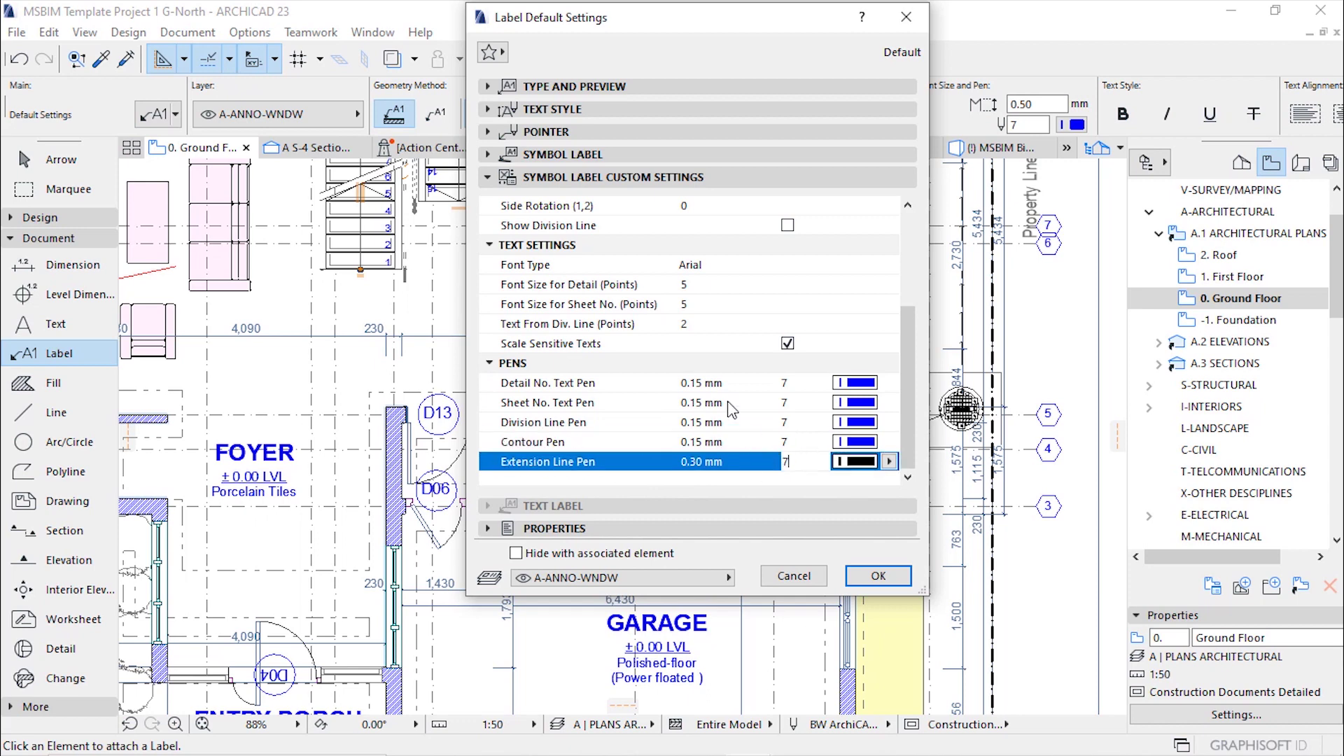
Step: Set the marker distance of the window label to 250
{"action": "left_click_drag", "start_coordinate": [903, 371], "coordinate": [935, 274]}
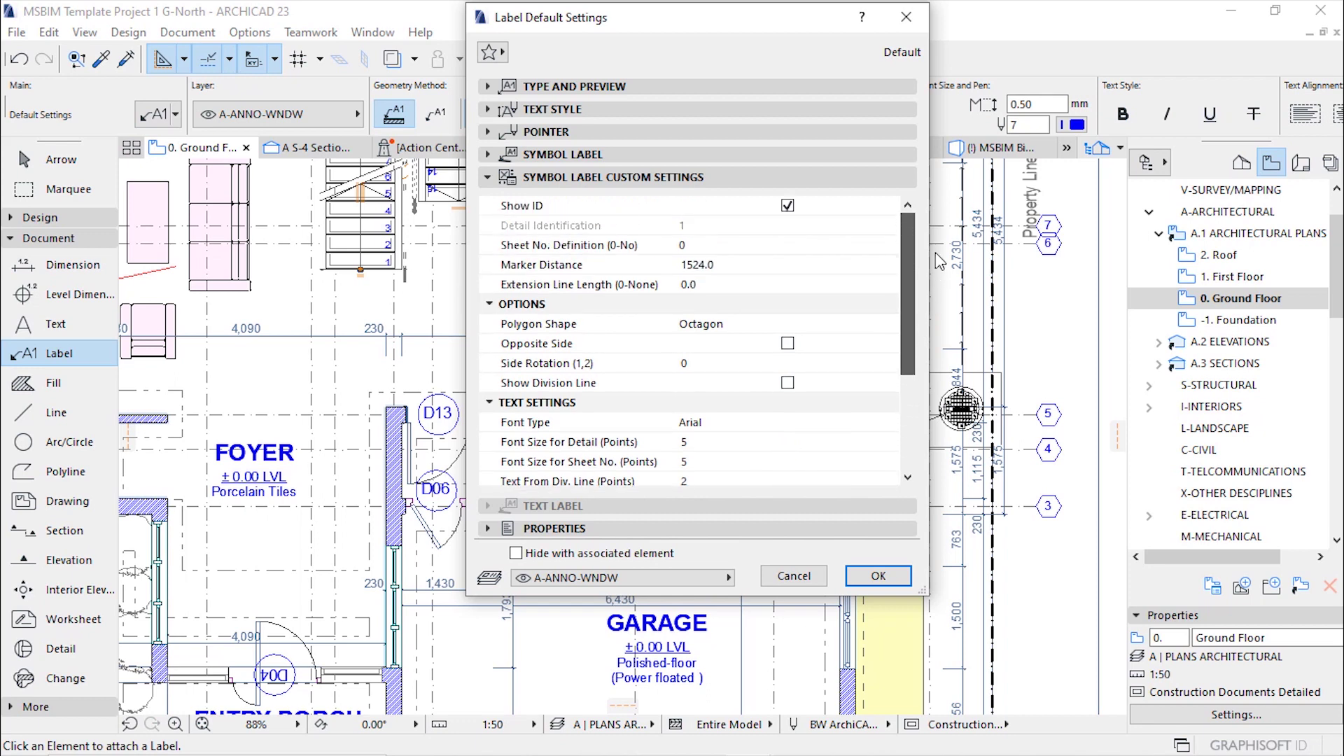
{"action": "left_click_drag", "start_coordinate": [938, 262], "coordinate": [679, 269]}
{"action": "left_click", "coordinate": [693, 266]}
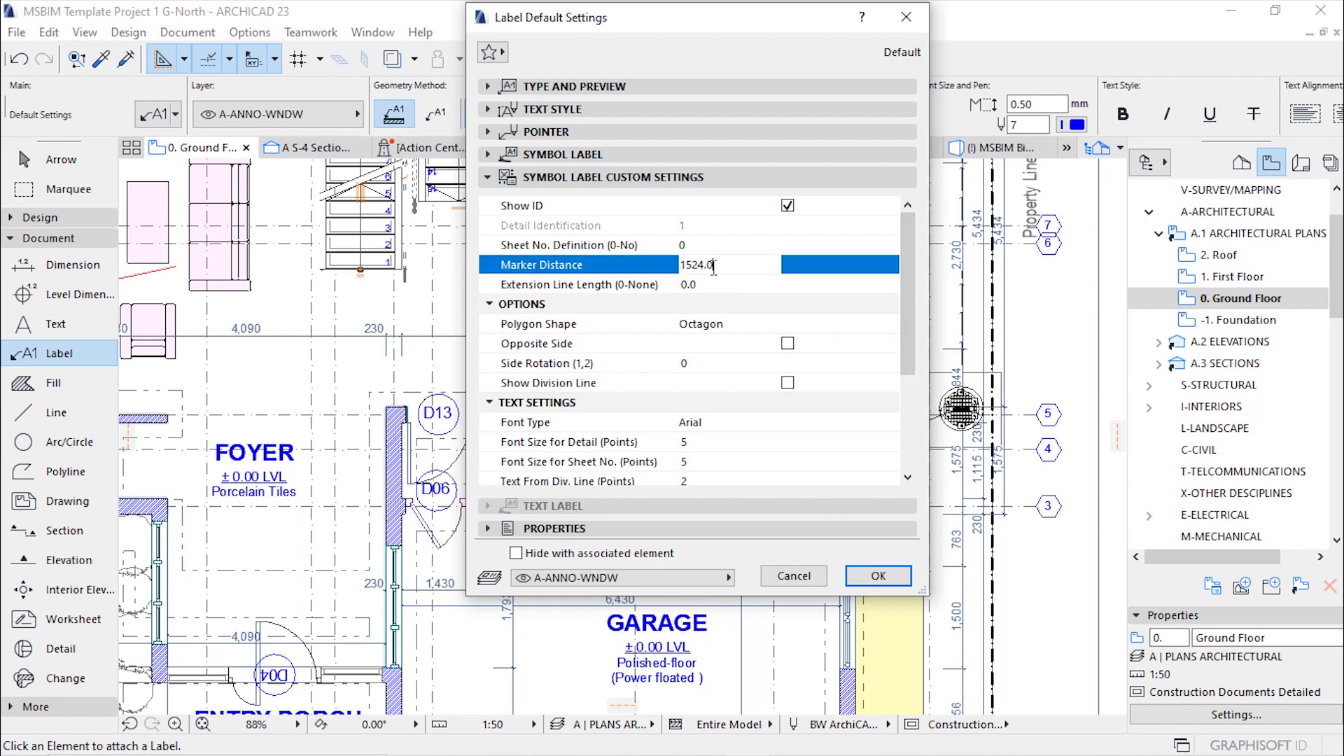
{"action": "left_click_drag", "start_coordinate": [730, 270], "coordinate": [590, 269]}
{"action": "type", "text": "250"}
{"action": "key", "text": "Return"}
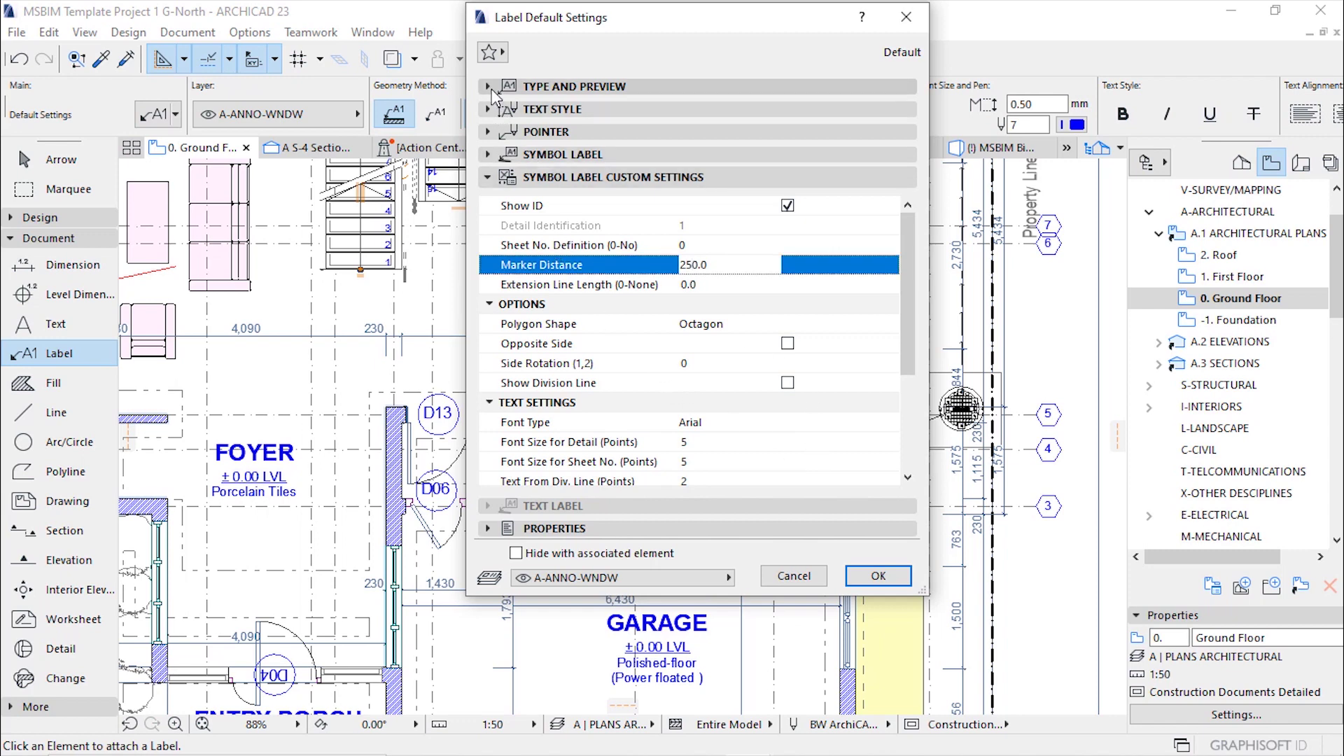
Step: Change the window marker's polygon shape to Hexagon, check its preview and accept the label default settings
{"action": "left_click", "coordinate": [574, 86]}
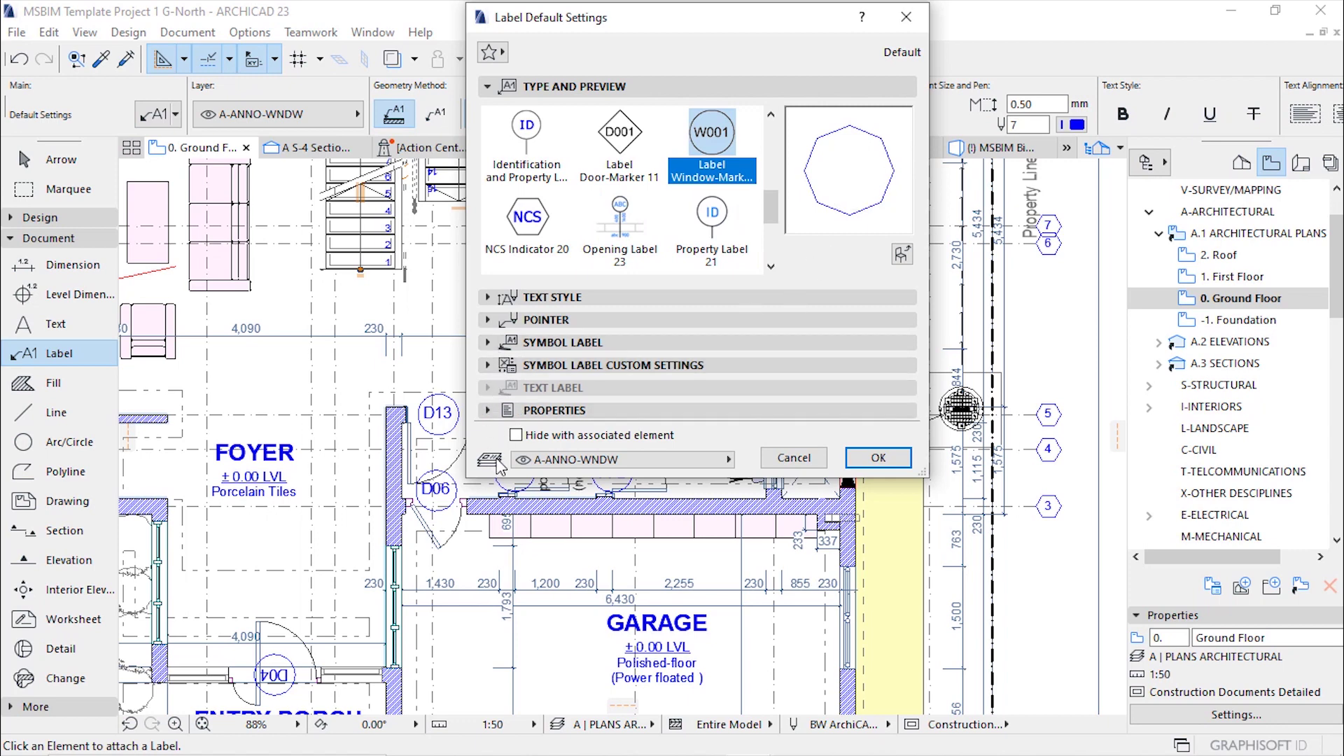
{"action": "left_click", "coordinate": [488, 363]}
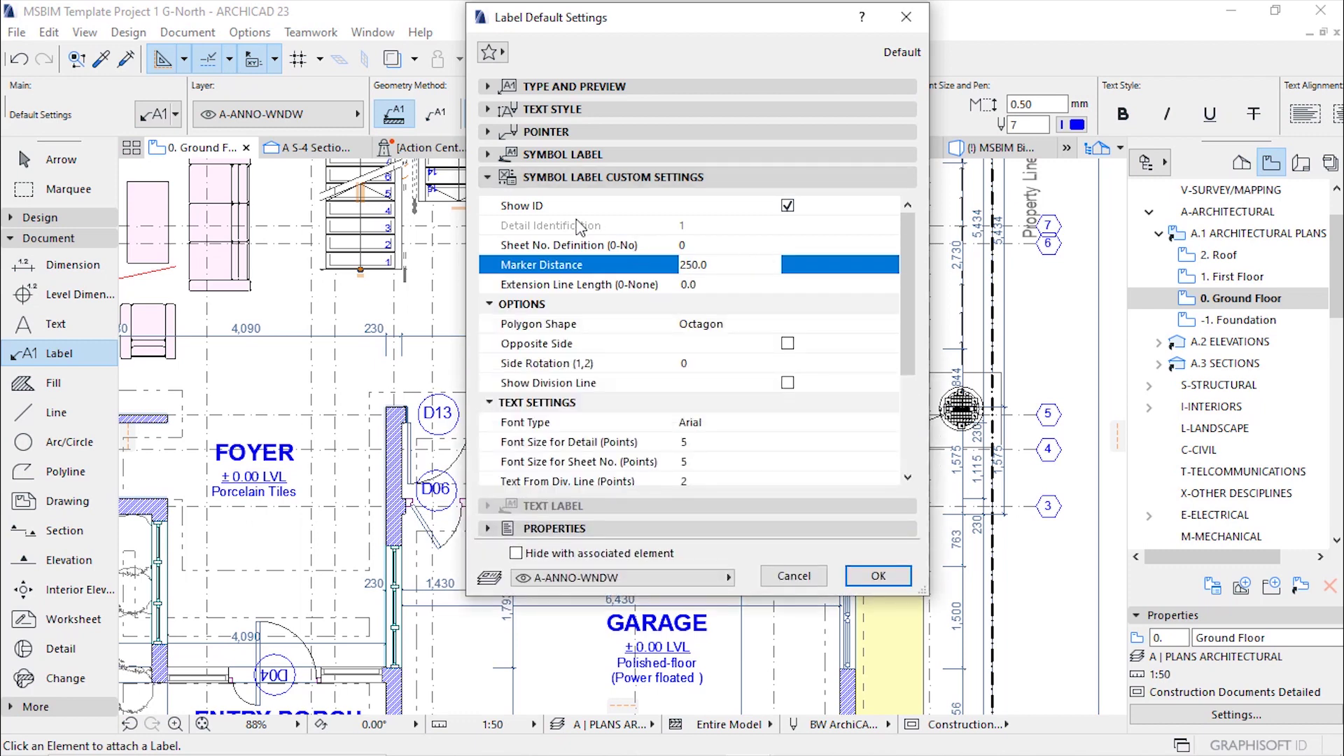
{"action": "left_click", "coordinate": [796, 324]}
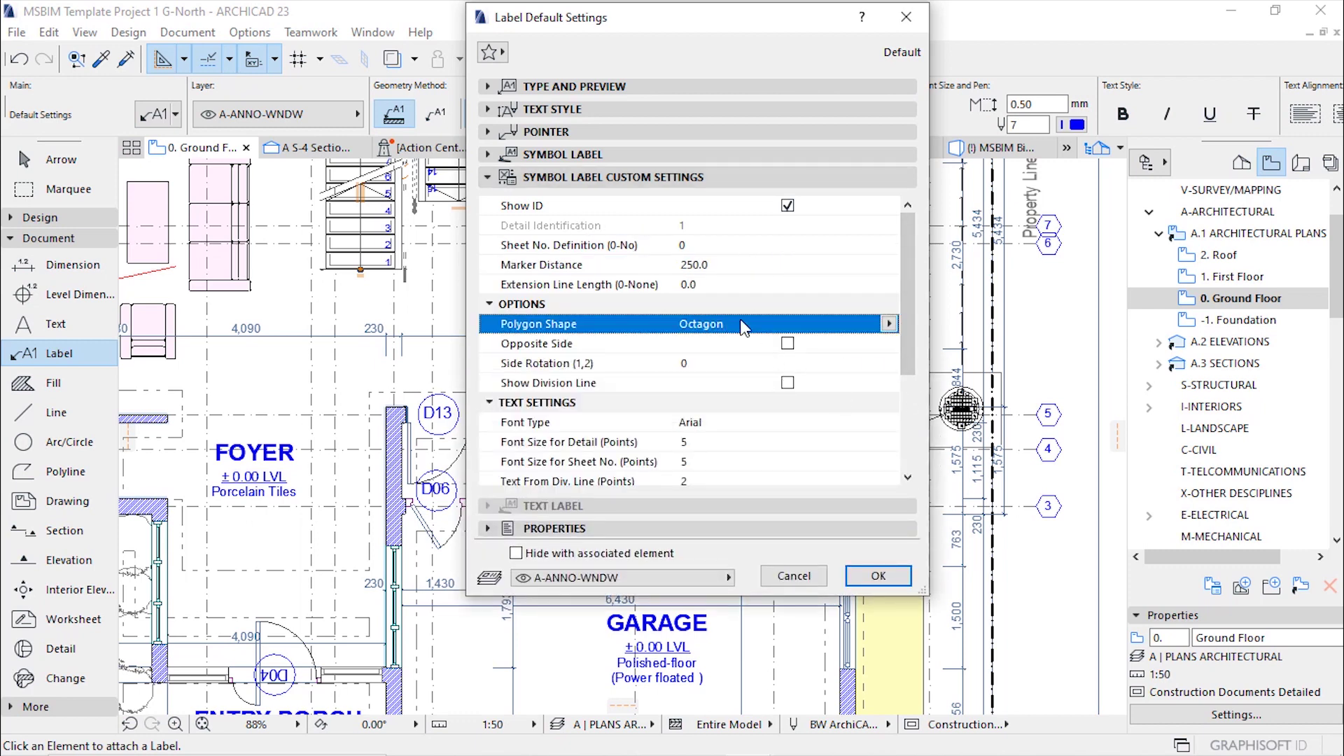
{"action": "left_click", "coordinate": [889, 323]}
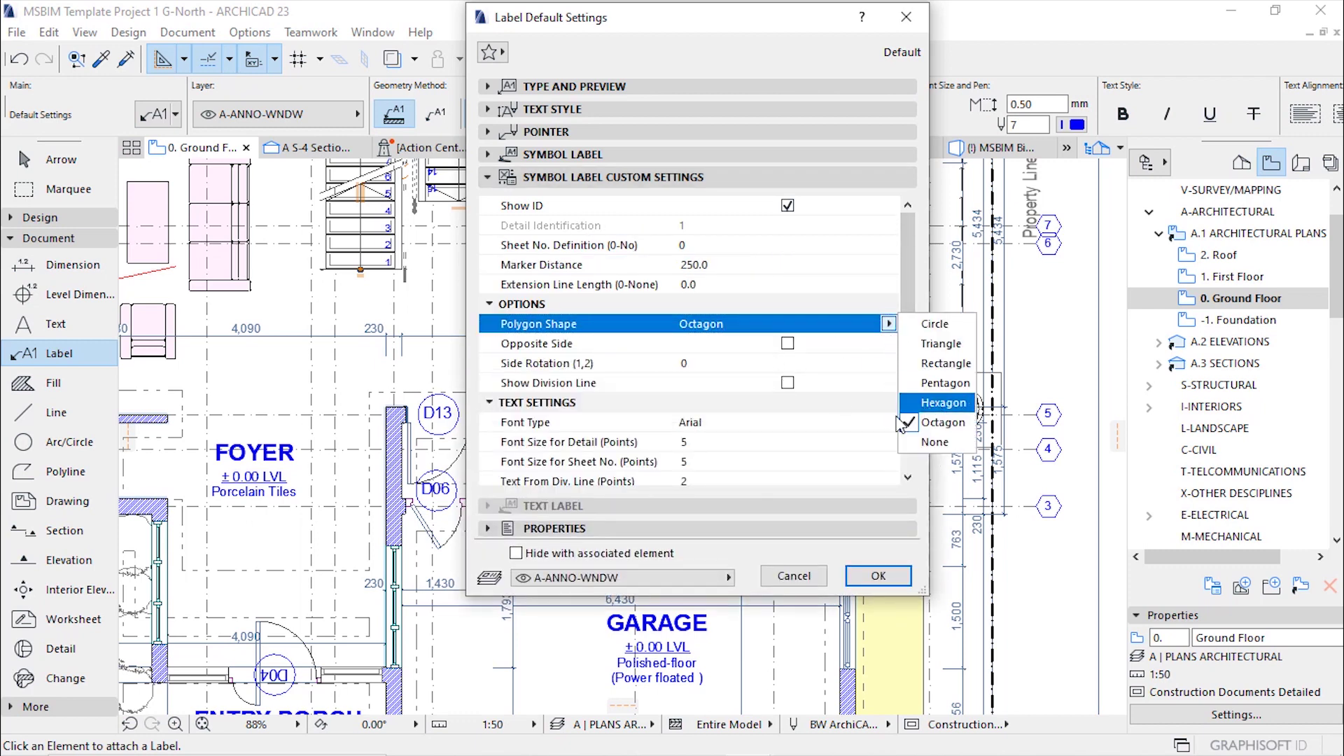
{"action": "left_click", "coordinate": [943, 403]}
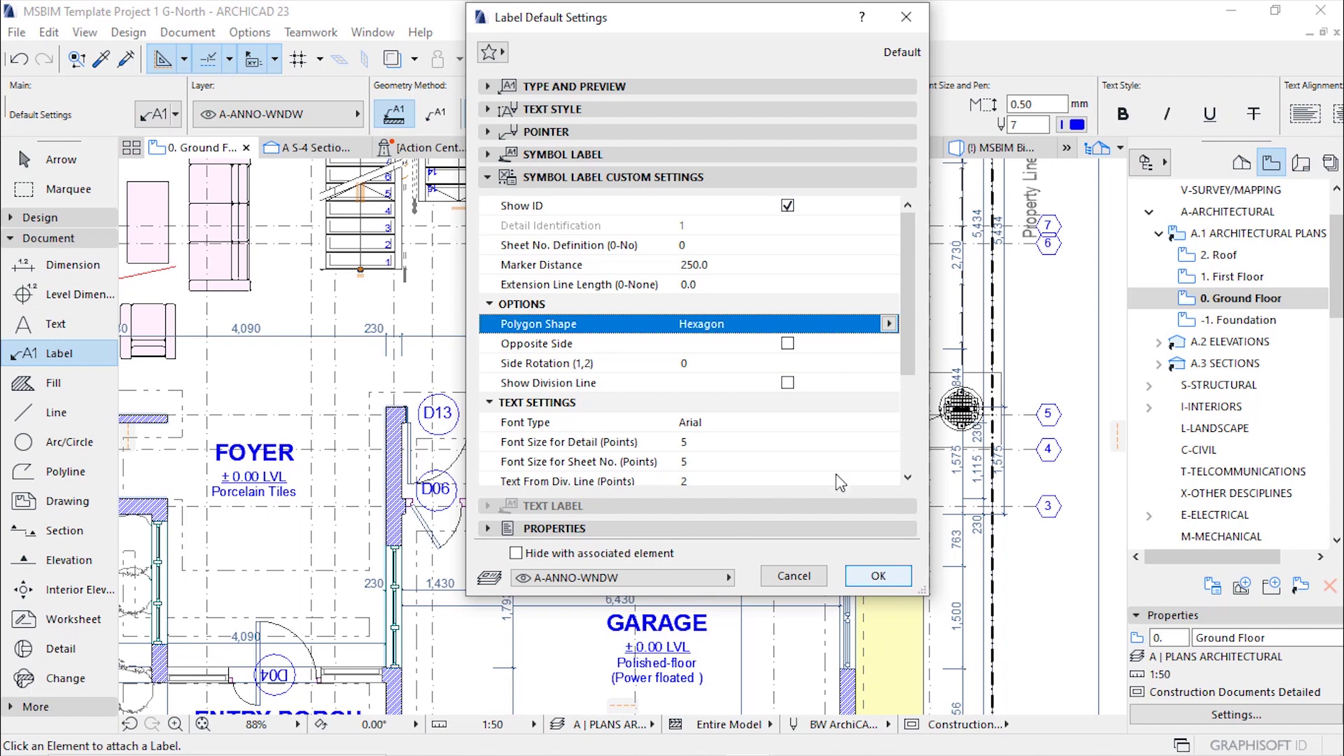
{"action": "left_click", "coordinate": [489, 87]}
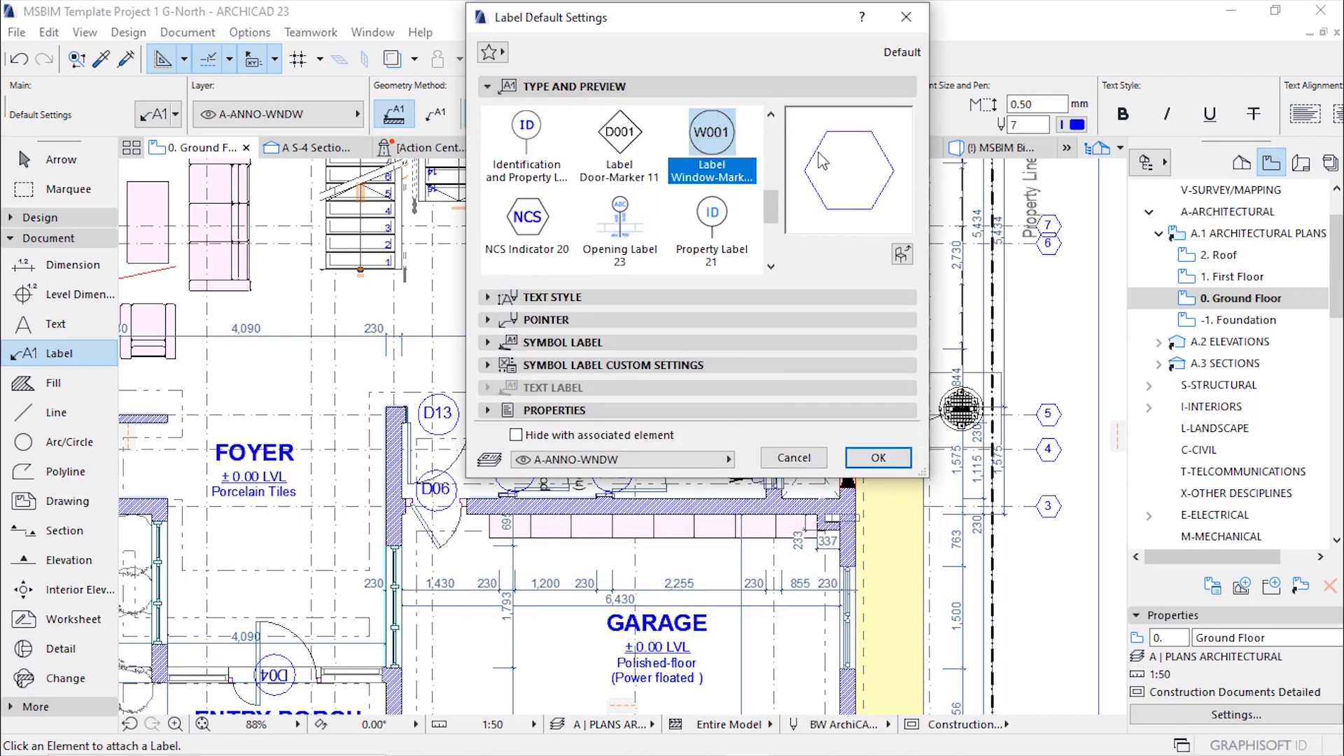
{"action": "left_click", "coordinate": [878, 458]}
Step: Select all windows on the ground floor plan with the Window tool
{"action": "scroll", "coordinate": [630, 434], "scroll_direction": "down", "scroll_amount": 5}
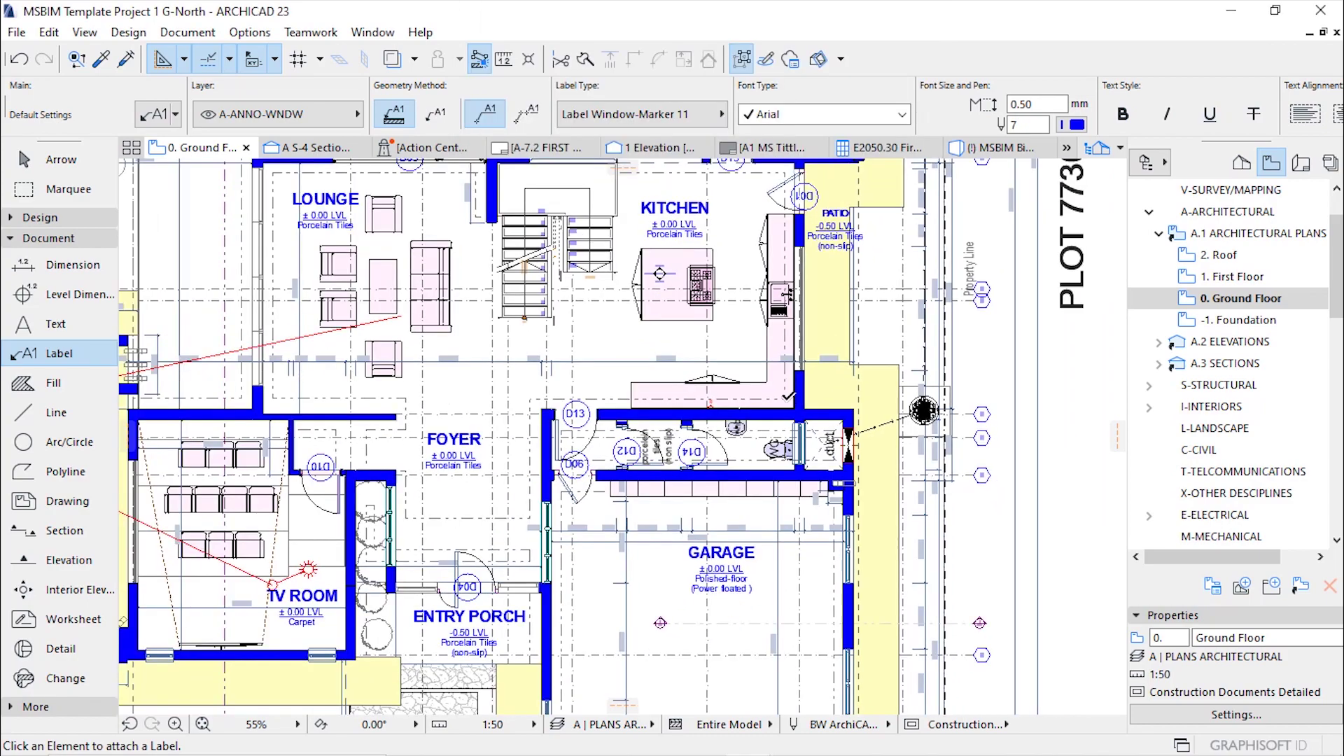
{"action": "scroll", "coordinate": [812, 606], "scroll_direction": "up", "scroll_amount": 1}
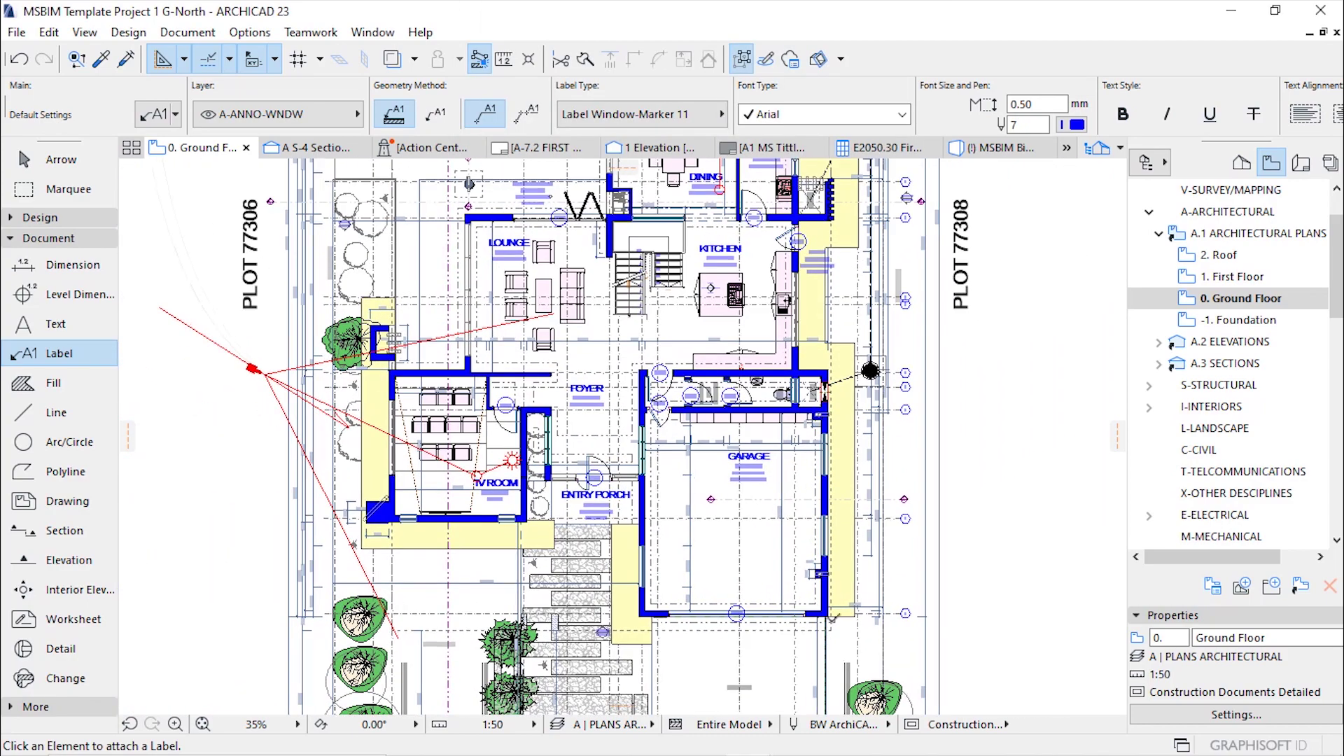
{"action": "scroll", "coordinate": [735, 469], "scroll_direction": "down", "scroll_amount": 4}
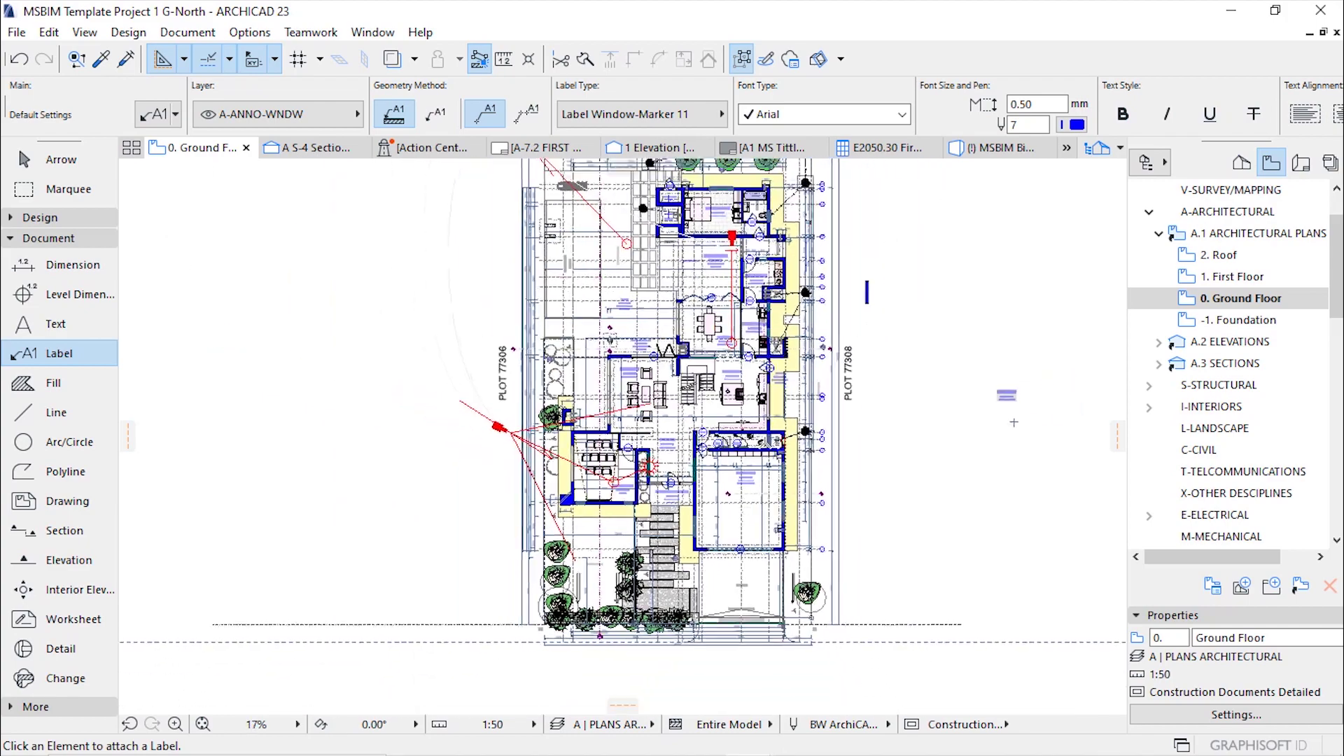
{"action": "scroll", "coordinate": [777, 231], "scroll_direction": "up", "scroll_amount": 3}
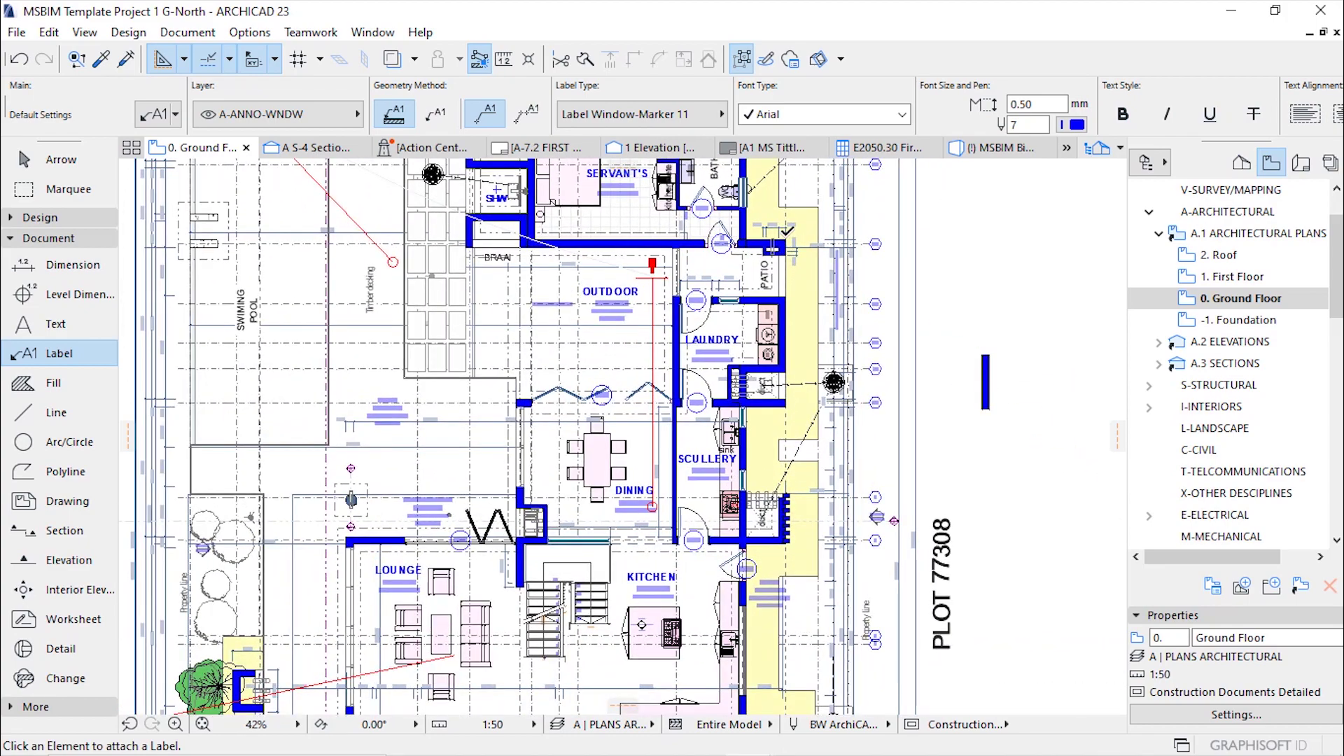
{"action": "scroll", "coordinate": [742, 294], "scroll_direction": "down", "scroll_amount": 1}
{"action": "scroll", "coordinate": [777, 325], "scroll_direction": "down", "scroll_amount": 1}
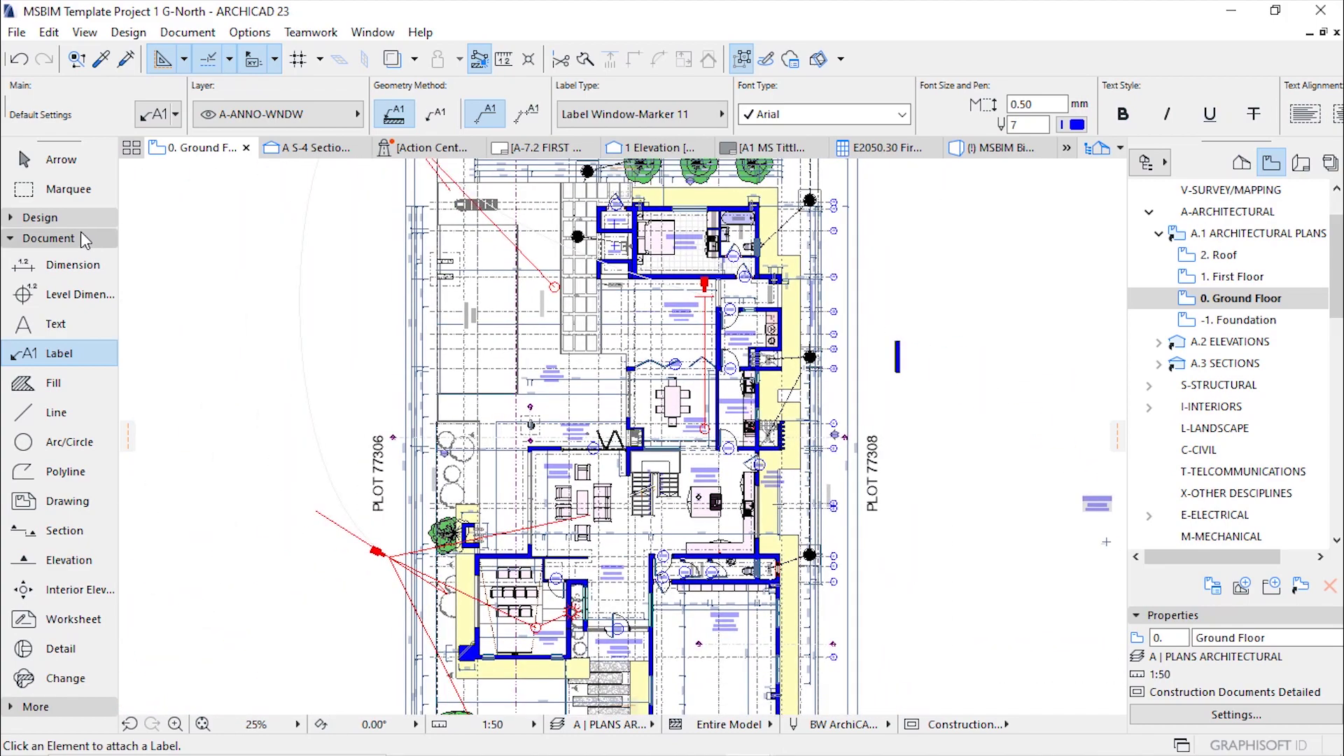
{"action": "left_click", "coordinate": [42, 218]}
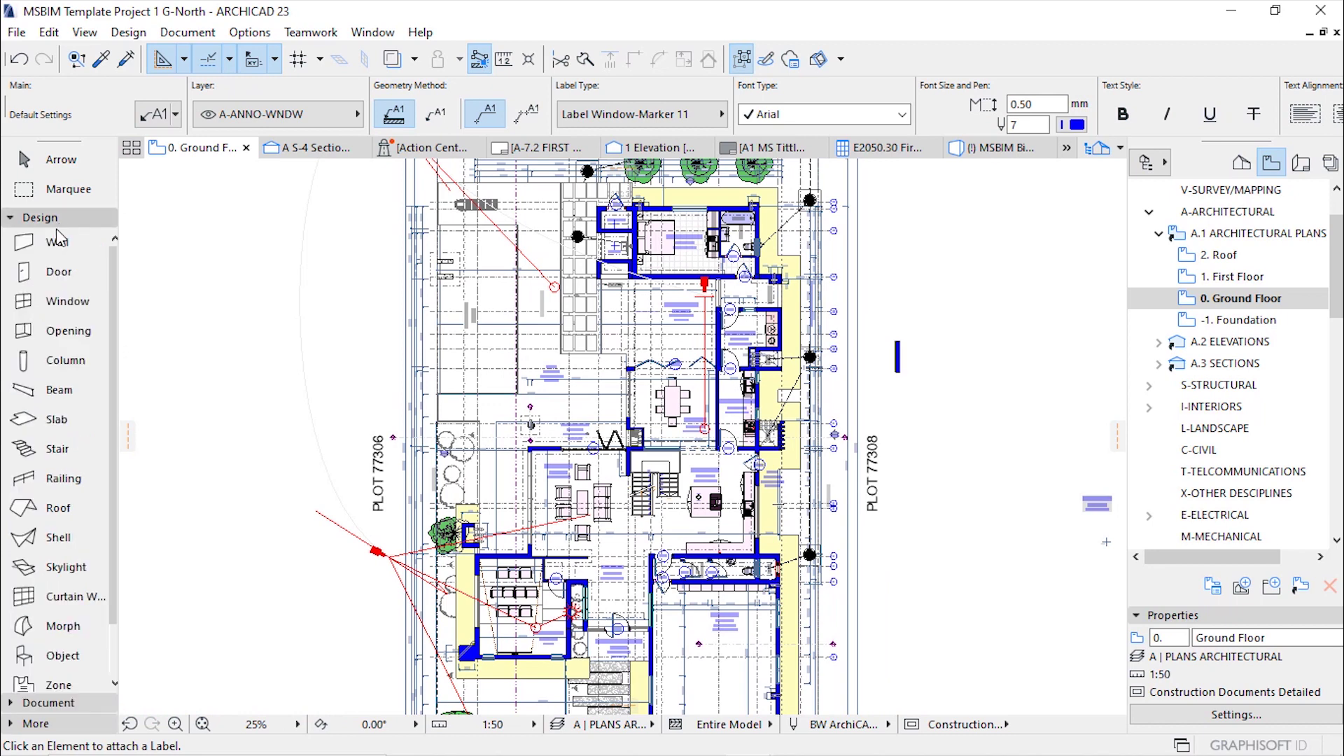
{"action": "left_click", "coordinate": [44, 308]}
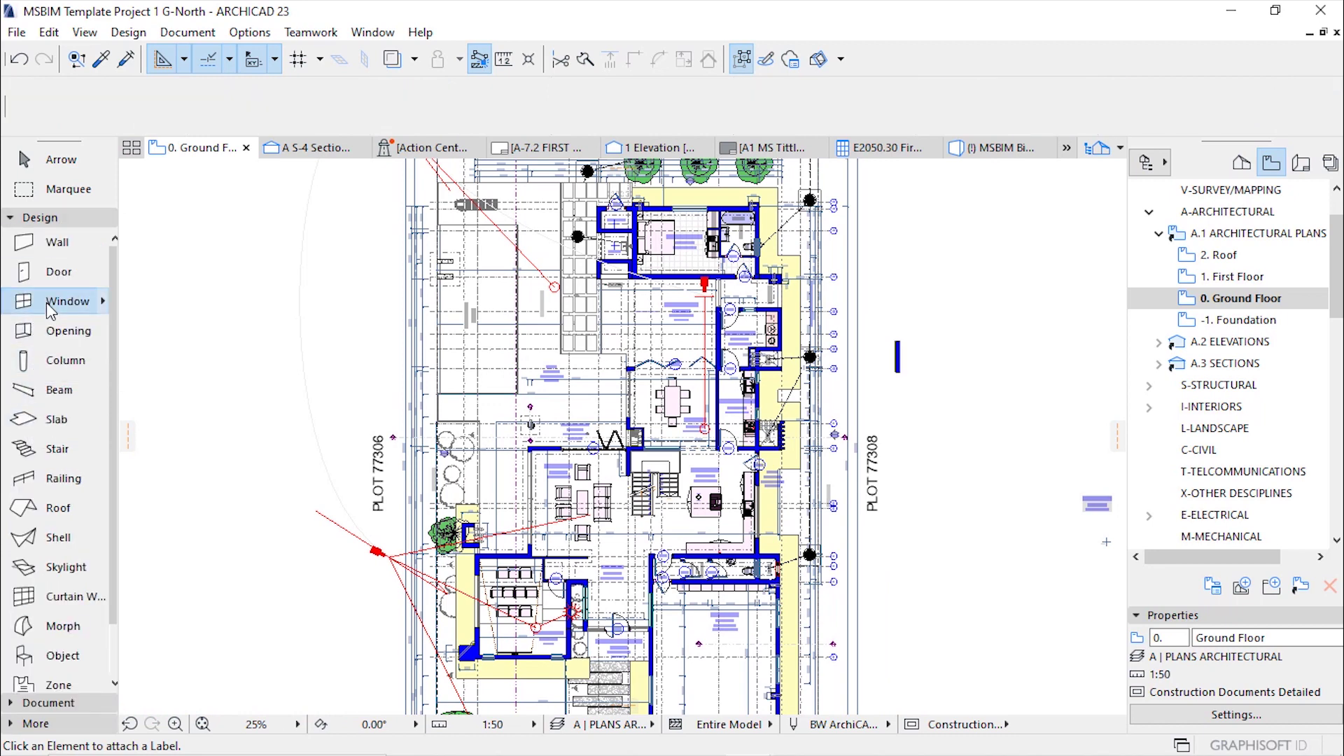
{"action": "key", "text": "ctrl+a"}
{"action": "scroll", "coordinate": [623, 437], "scroll_direction": "up", "scroll_amount": 2}
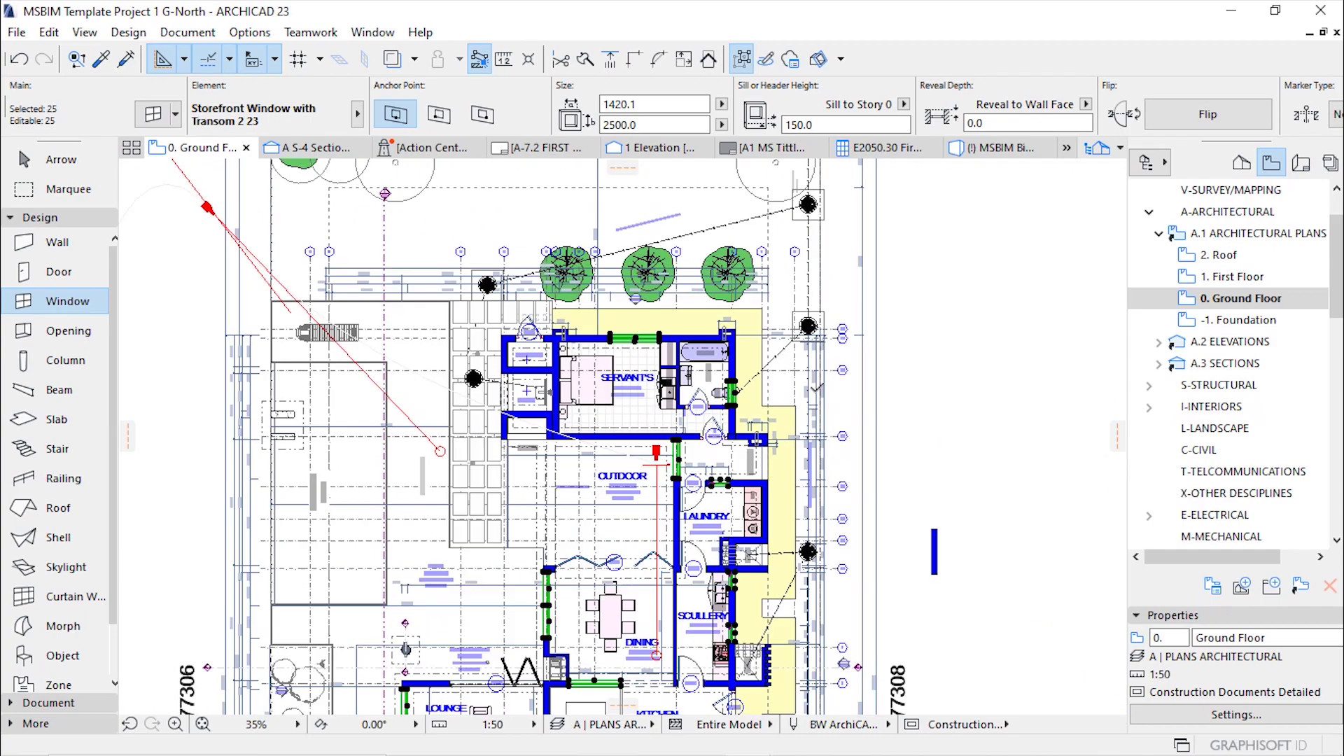
Step: Label all selected ground floor windows at once with the Label Selected Elements command, check the markers and clear the selection
{"action": "left_click", "coordinate": [188, 32]}
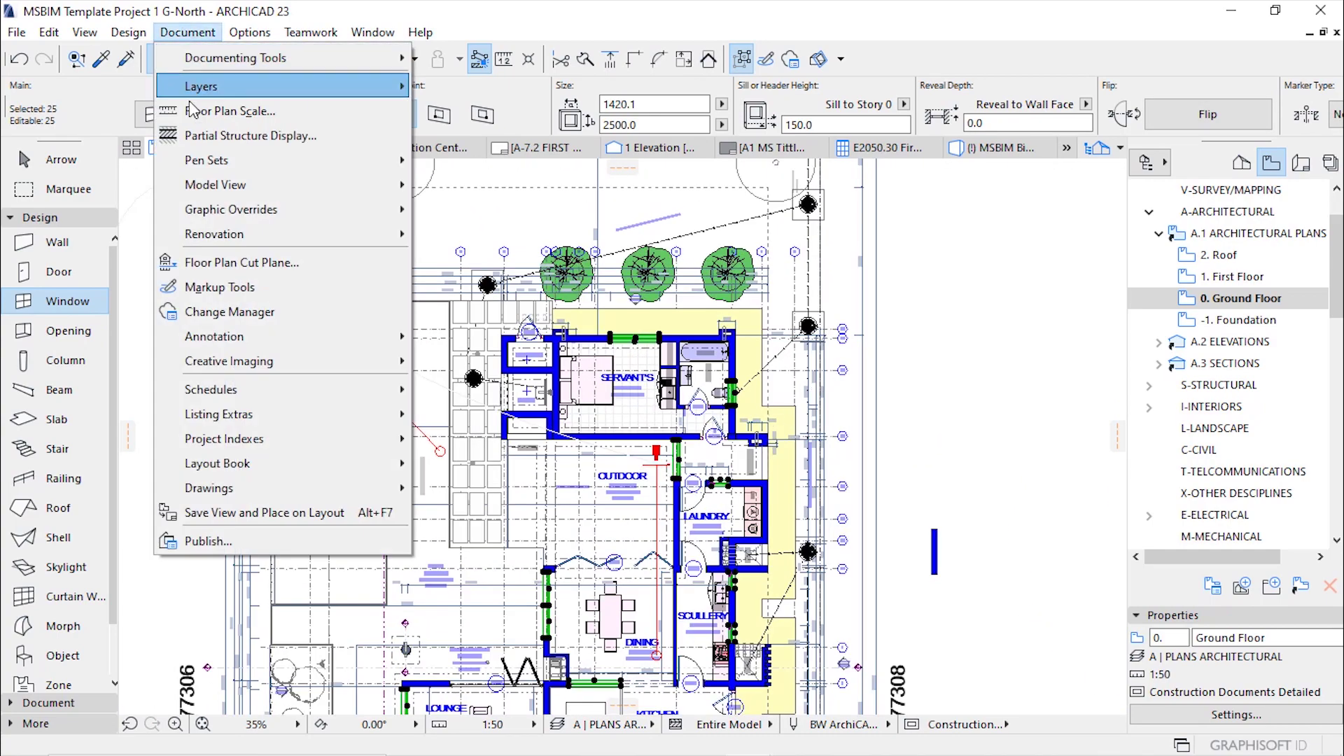
{"action": "mouse_move", "coordinate": [241, 336]}
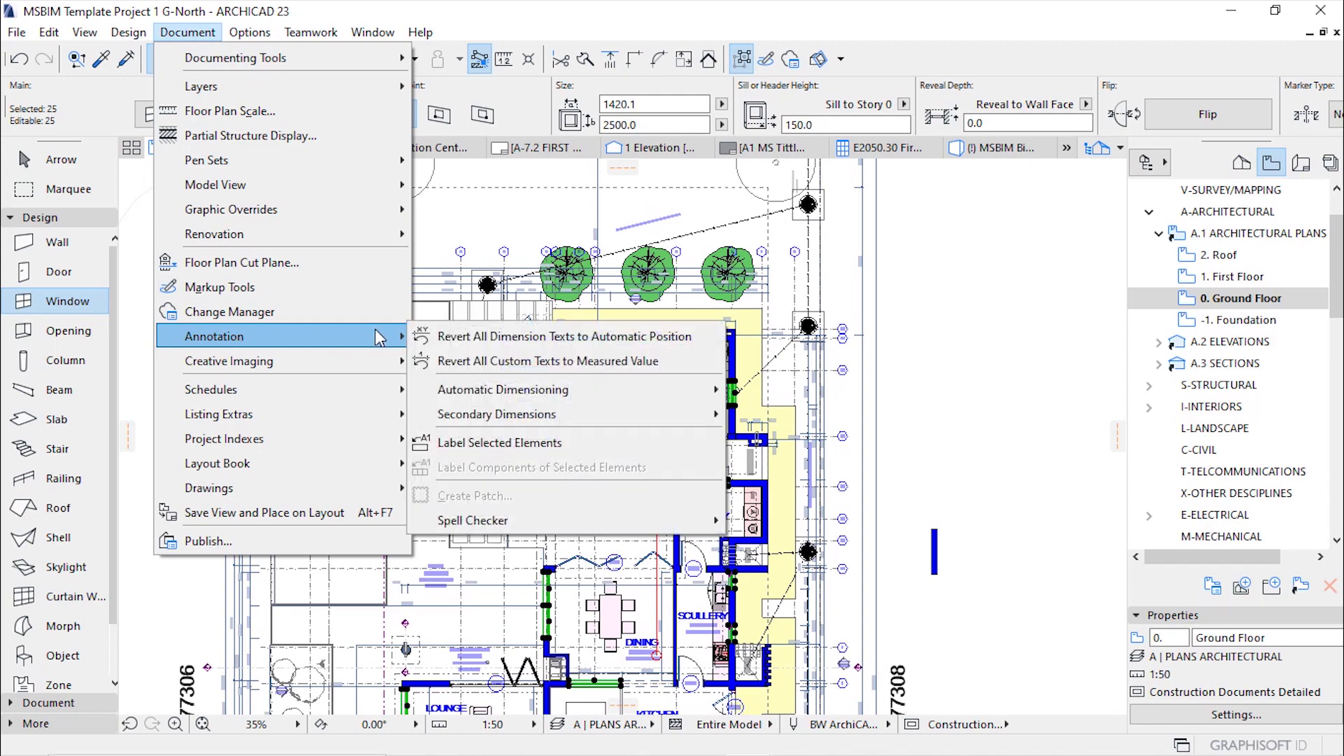
{"action": "left_click", "coordinate": [522, 443]}
{"action": "scroll", "coordinate": [654, 488], "scroll_direction": "up", "scroll_amount": 4}
{"action": "scroll", "coordinate": [802, 532], "scroll_direction": "down", "scroll_amount": 2}
{"action": "scroll", "coordinate": [802, 532], "scroll_direction": "up", "scroll_amount": 6}
{"action": "scroll", "coordinate": [706, 358], "scroll_direction": "down", "scroll_amount": 6}
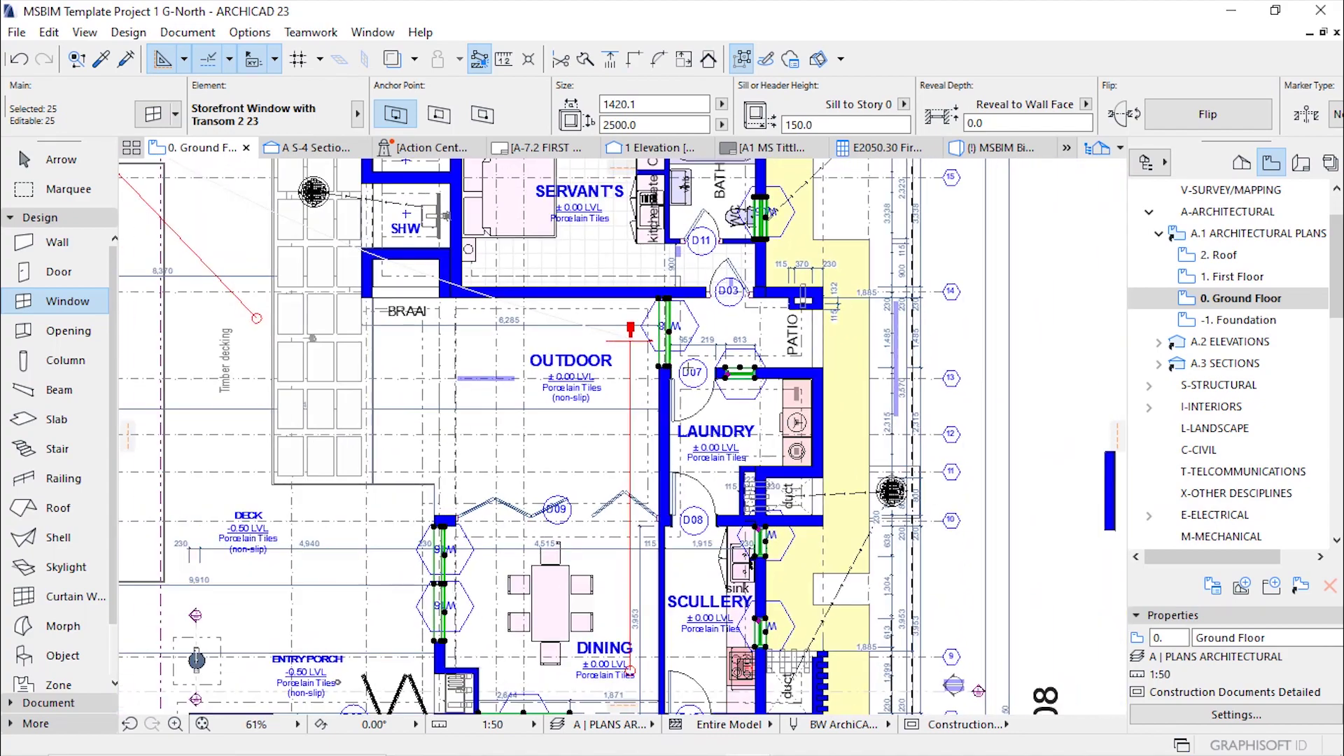
{"action": "scroll", "coordinate": [639, 395], "scroll_direction": "down", "scroll_amount": 3}
{"action": "key", "text": "Escape"}
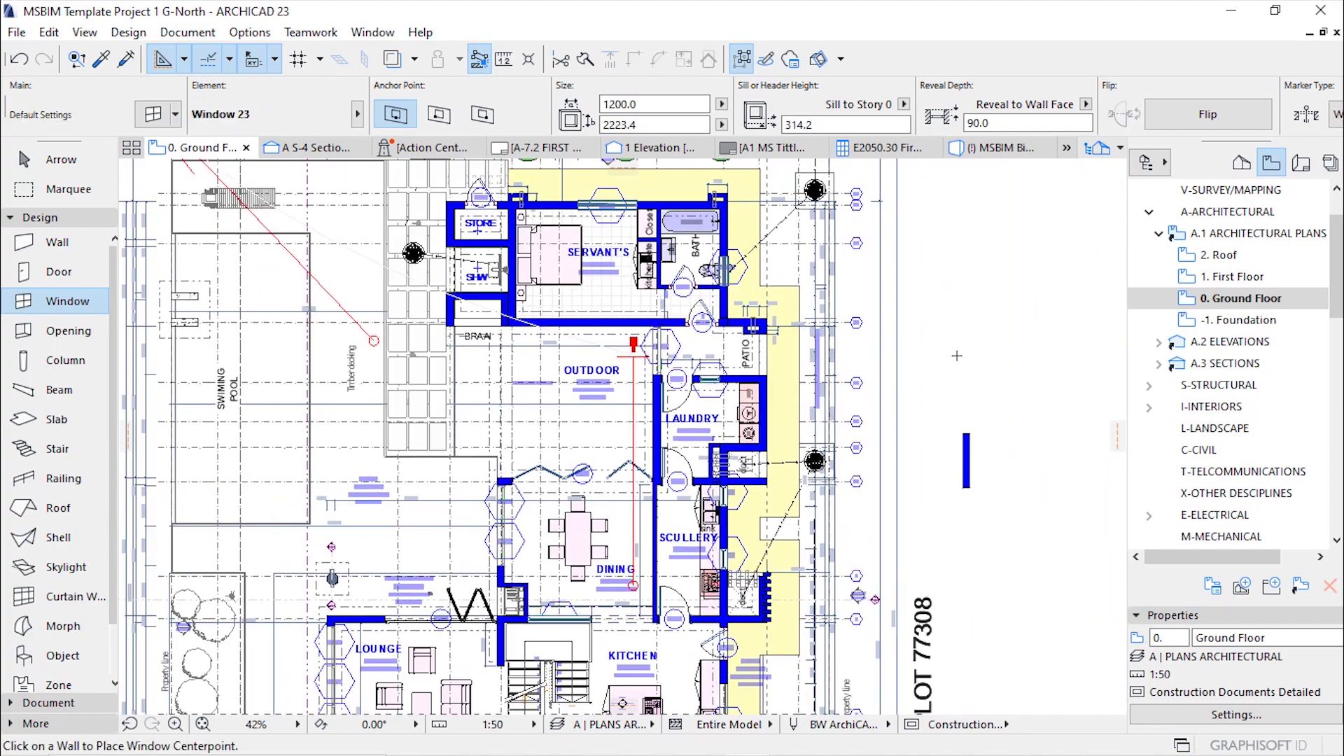
Step: Select all ground floor labels with the Label tool, inspect the markers around the laundry and clear the selection
{"action": "scroll", "coordinate": [448, 382], "scroll_direction": "up", "scroll_amount": 2}
{"action": "scroll", "coordinate": [632, 309], "scroll_direction": "up", "scroll_amount": 2}
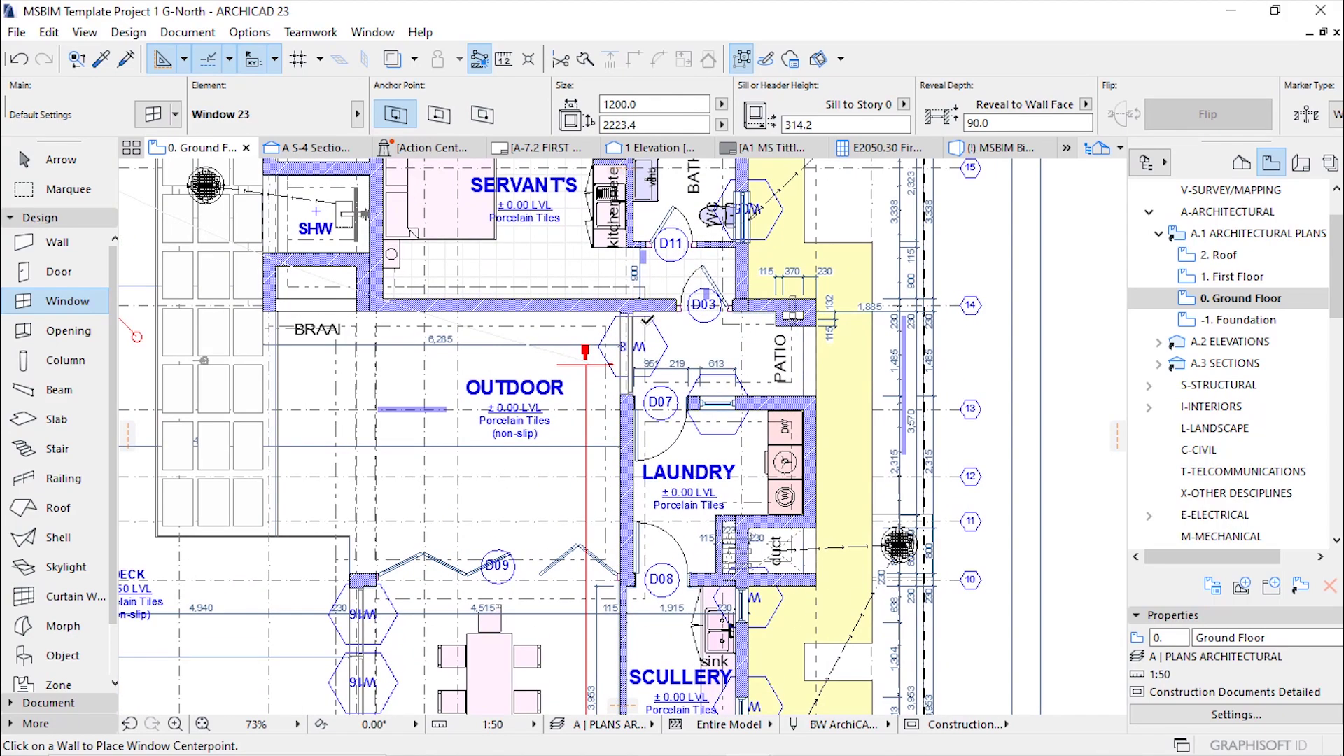
{"action": "scroll", "coordinate": [749, 329], "scroll_direction": "down", "scroll_amount": 2}
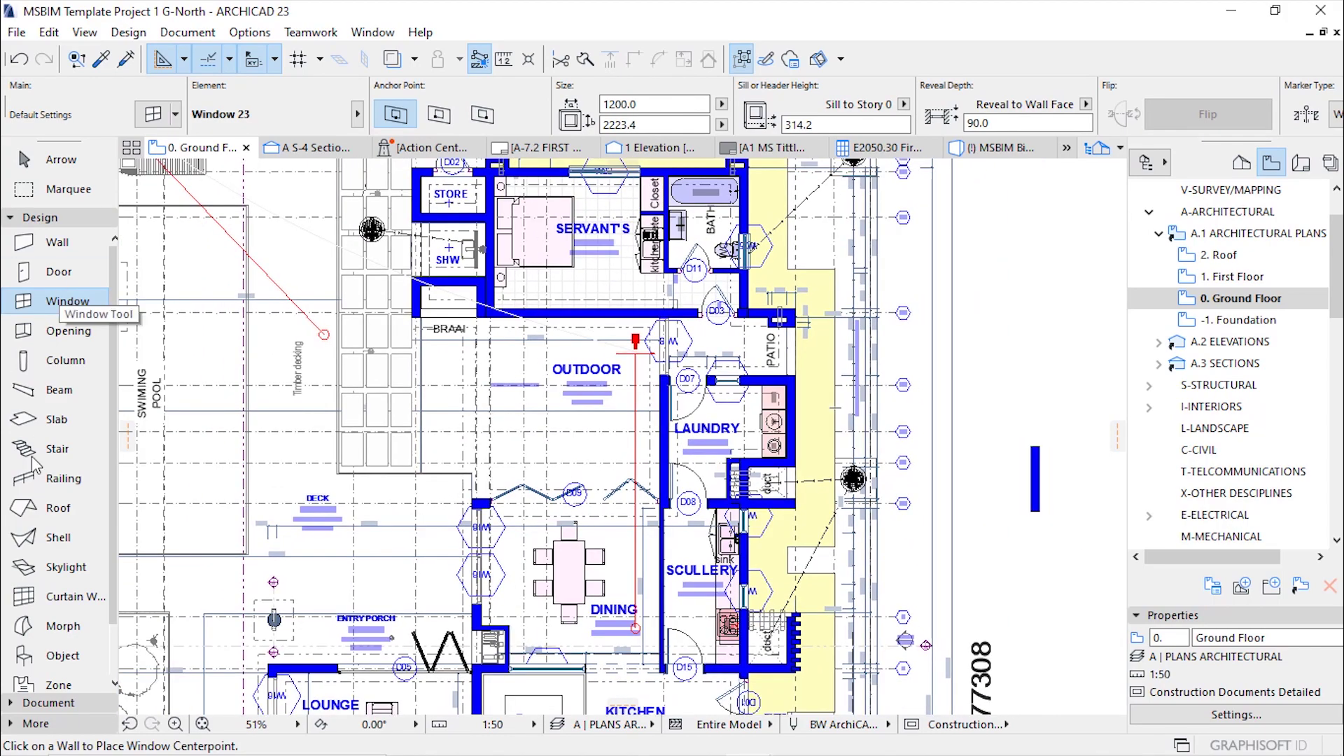
{"action": "left_click", "coordinate": [47, 703]}
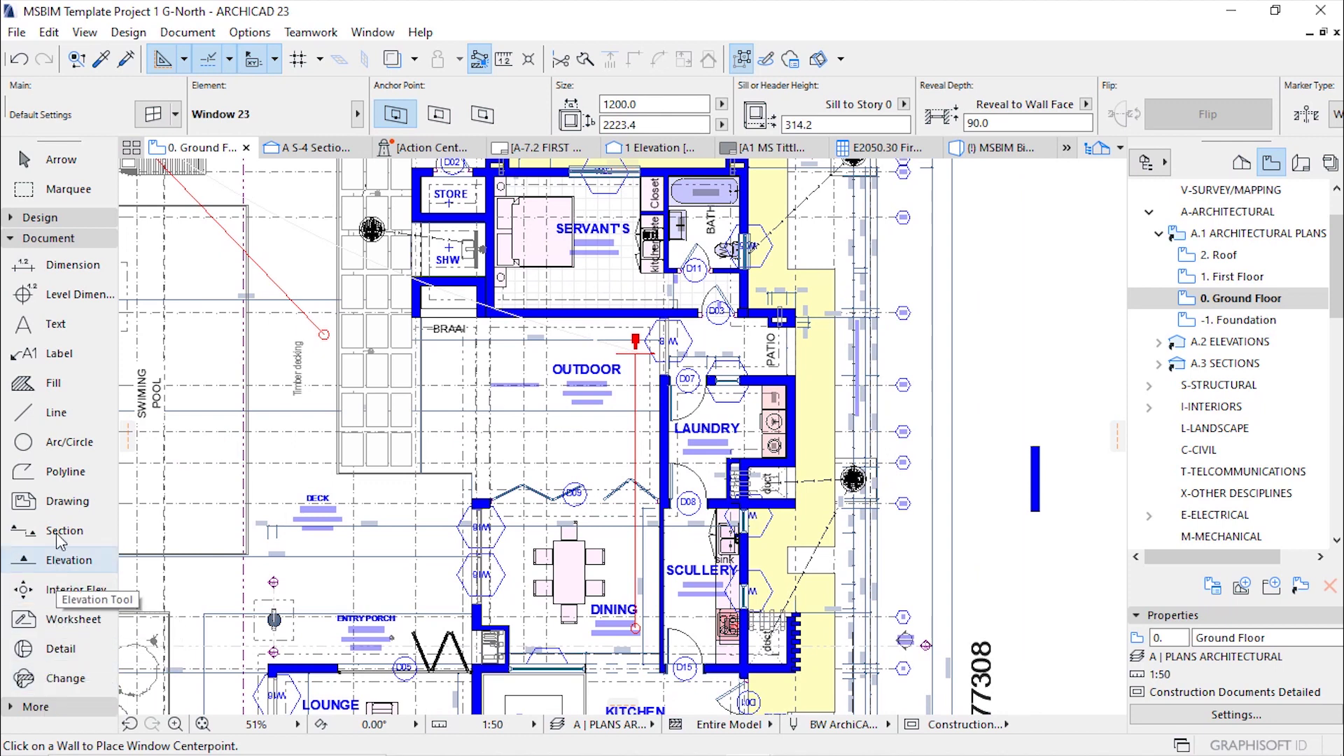
{"action": "left_click", "coordinate": [56, 353]}
{"action": "key", "text": "ctrl+a"}
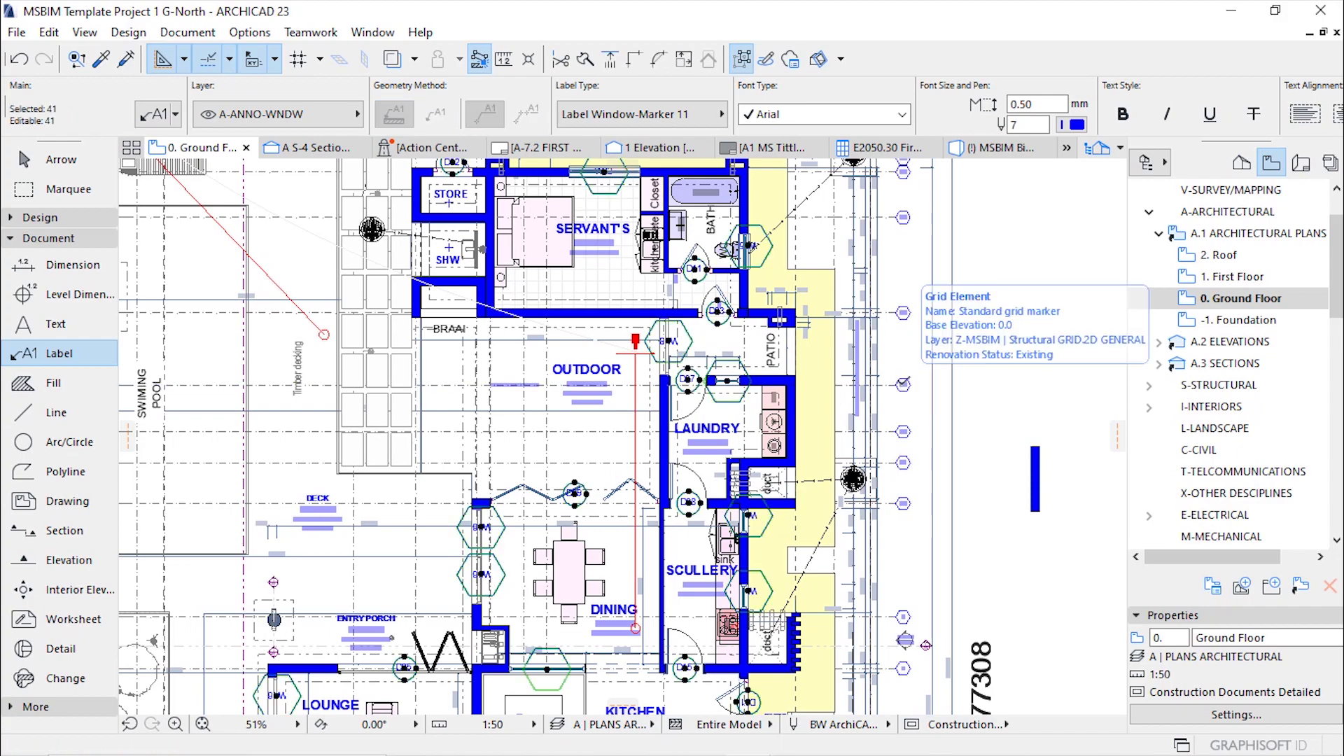
{"action": "scroll", "coordinate": [694, 374], "scroll_direction": "up", "scroll_amount": 4}
{"action": "scroll", "coordinate": [720, 372], "scroll_direction": "up", "scroll_amount": 1}
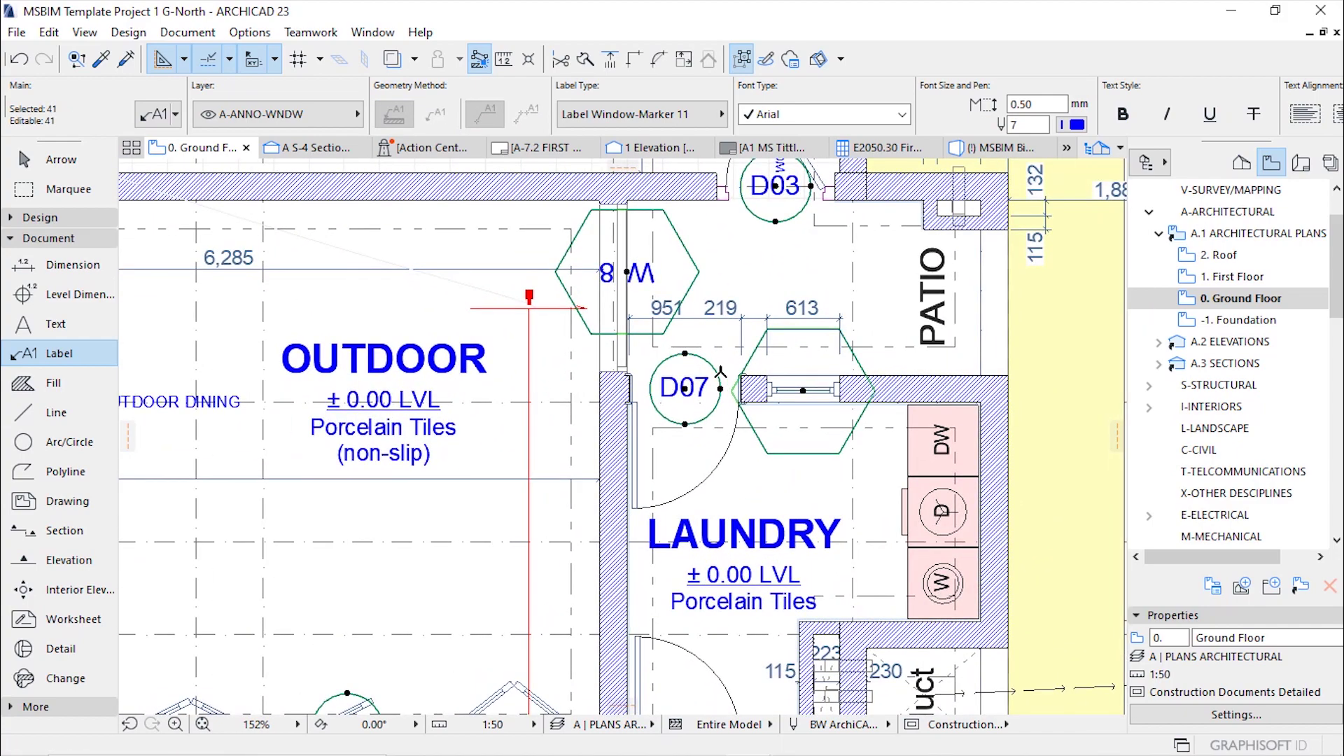
{"action": "scroll", "coordinate": [697, 349], "scroll_direction": "up", "scroll_amount": 2}
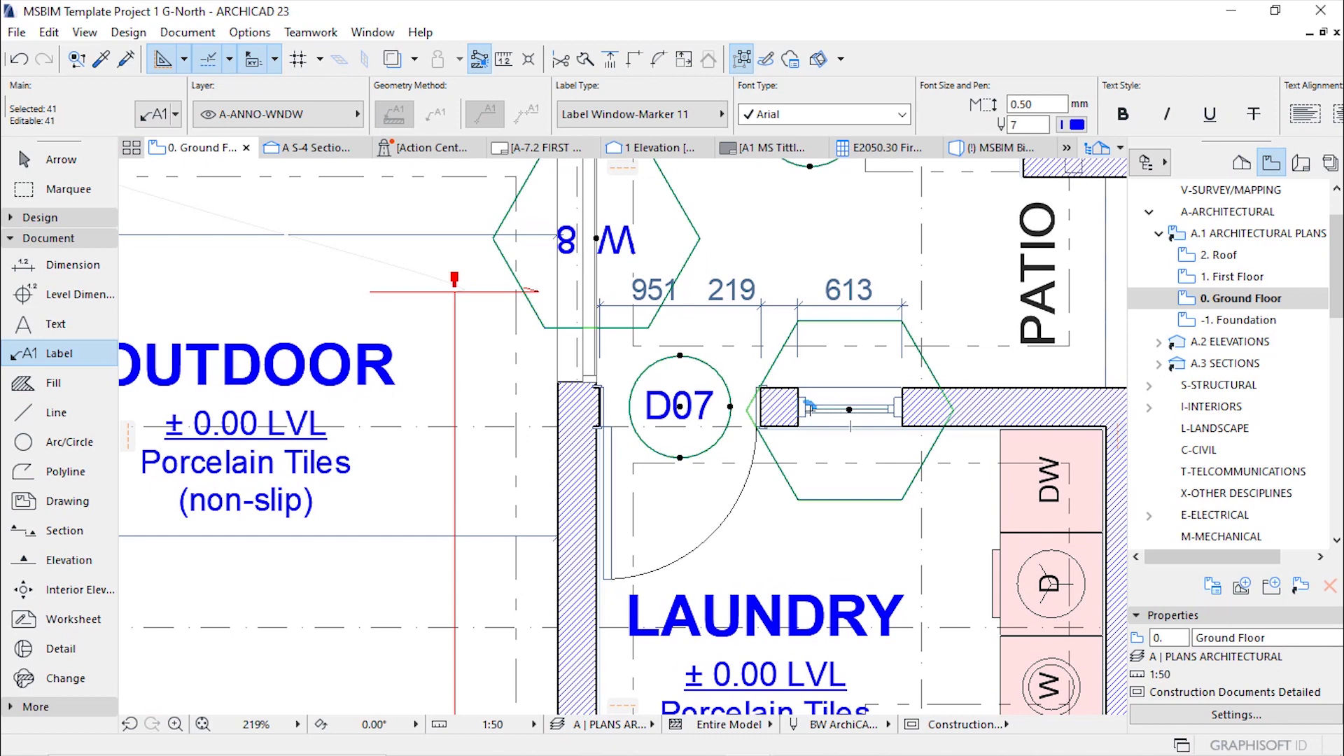
{"action": "scroll", "coordinate": [744, 368], "scroll_direction": "up", "scroll_amount": 2}
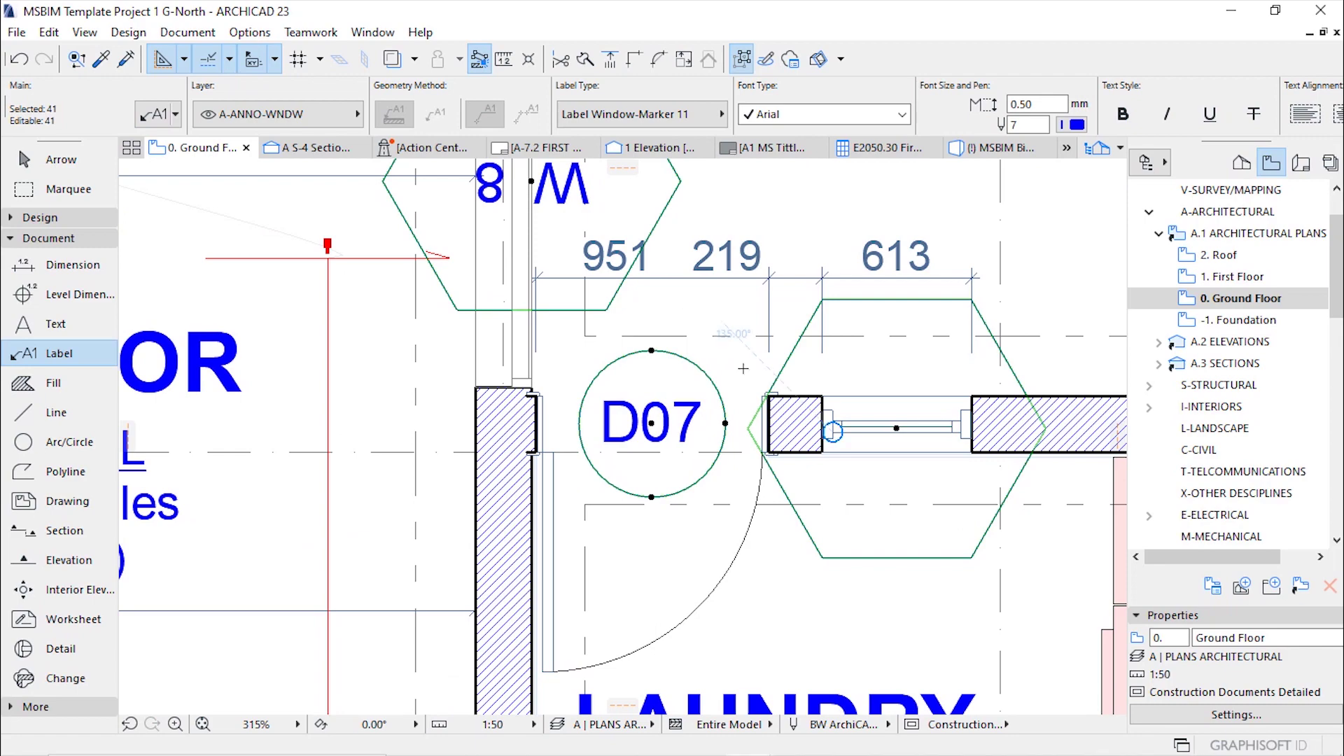
{"action": "scroll", "coordinate": [732, 416], "scroll_direction": "down", "scroll_amount": 7}
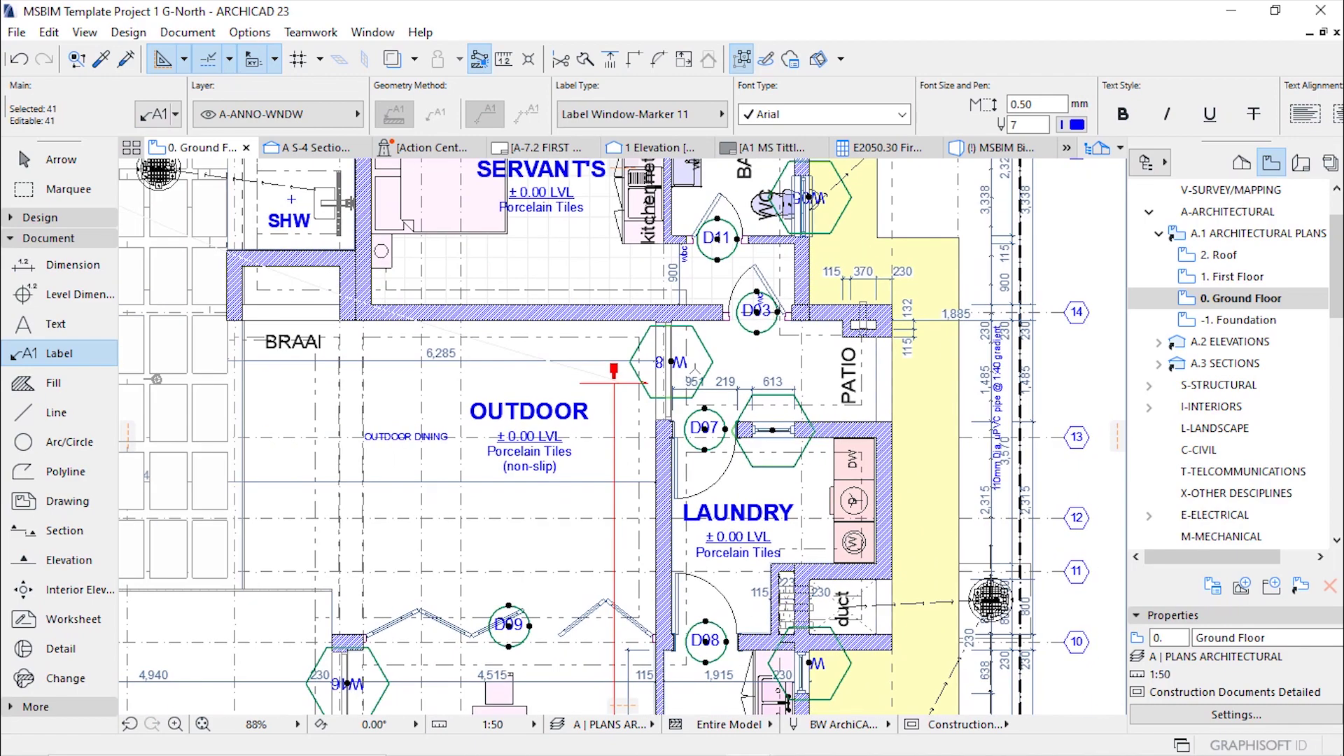
{"action": "key", "text": "Escape"}
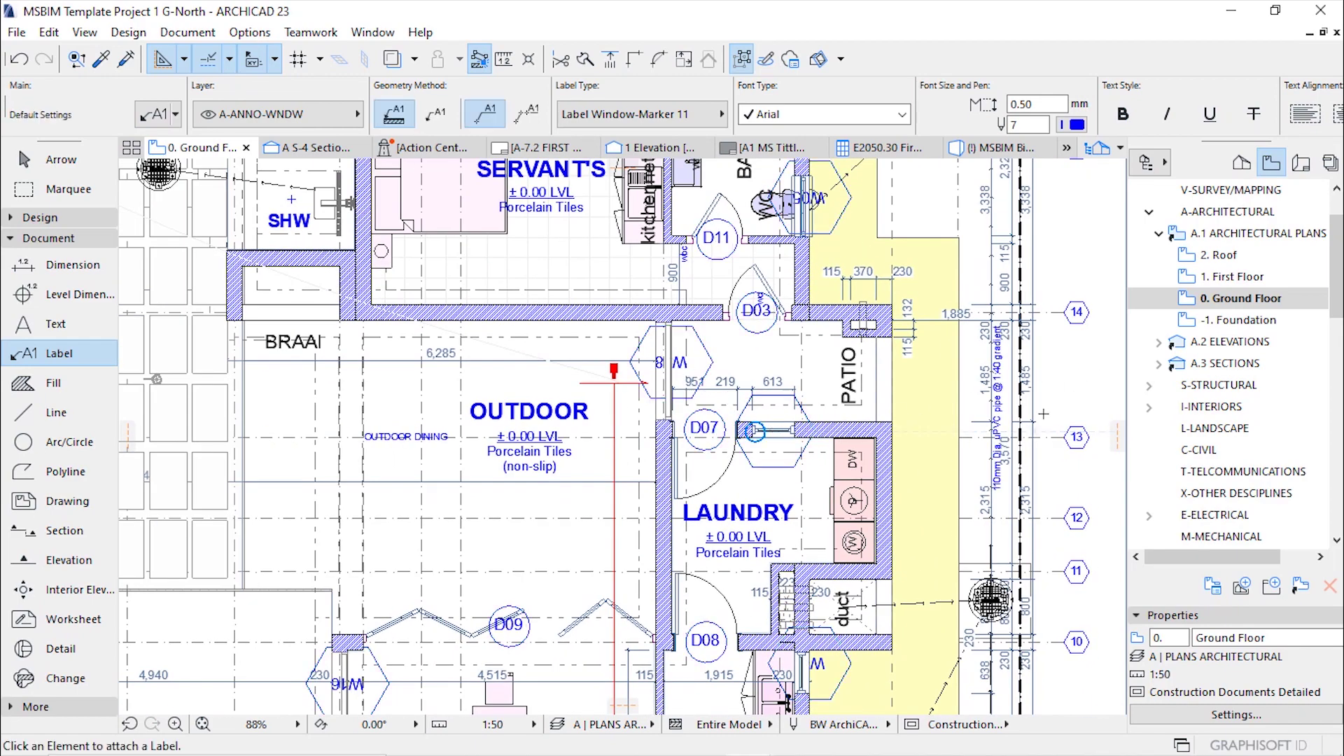
Step: Undo and redo the window labelling so that only the new window labels are selected
{"action": "scroll", "coordinate": [728, 413], "scroll_direction": "up", "scroll_amount": 3}
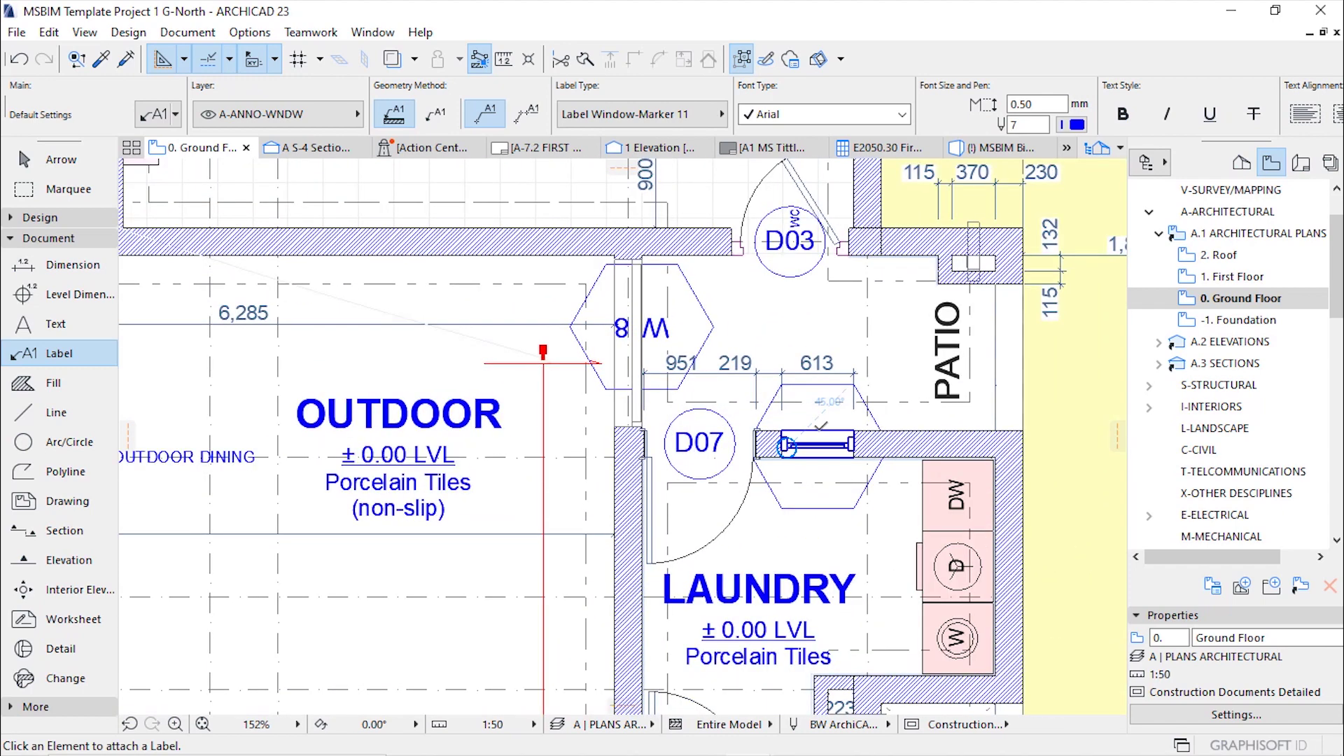
{"action": "scroll", "coordinate": [789, 436], "scroll_direction": "down", "scroll_amount": 2}
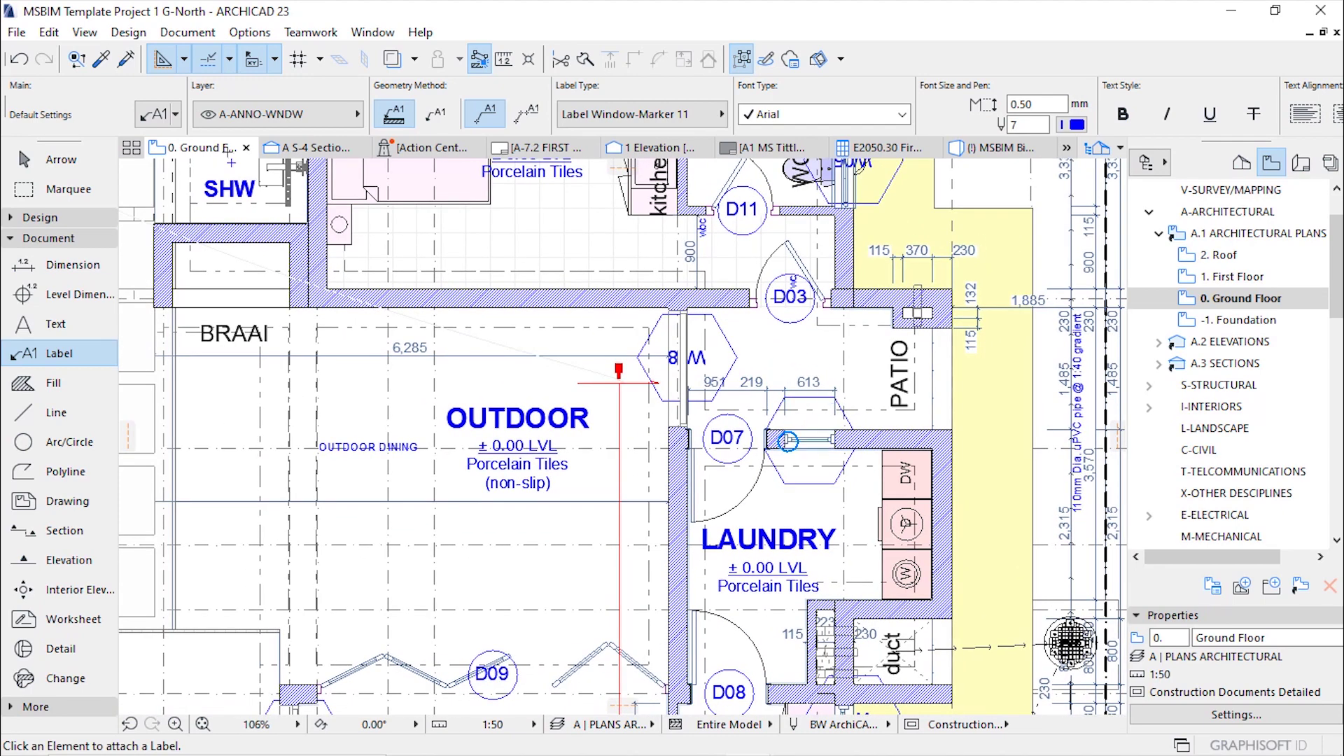
{"action": "left_click", "coordinate": [18, 60]}
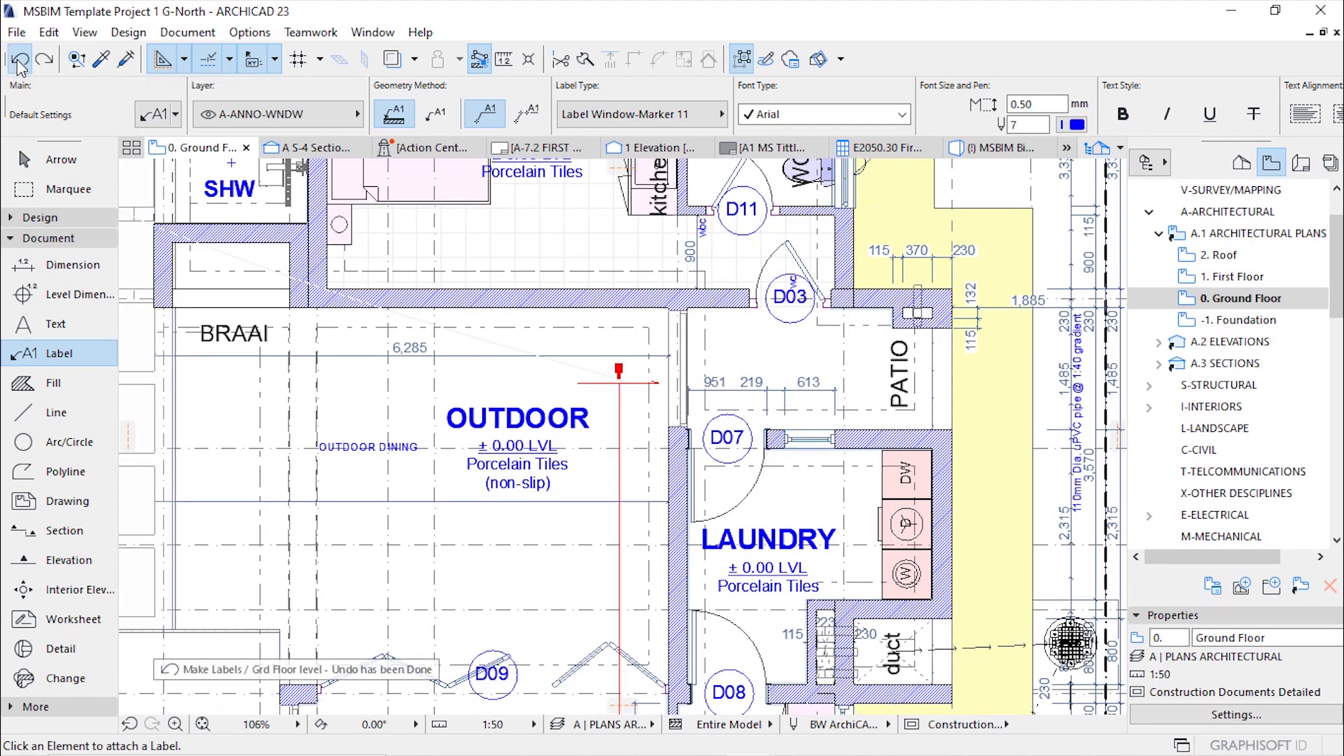
{"action": "left_click", "coordinate": [44, 60]}
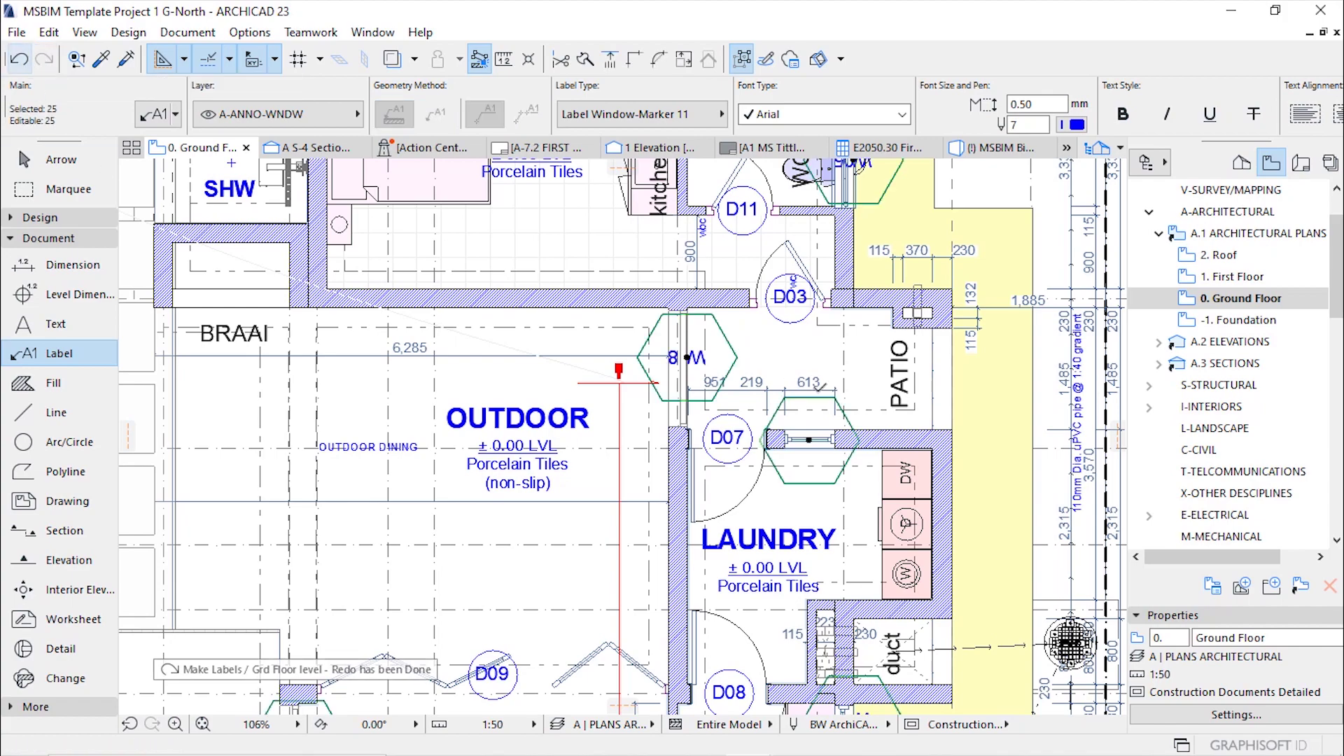
Step: Examine the placement and text orientation of the selected window markers across the plan, especially around the laundry and outdoor area
{"action": "scroll", "coordinate": [767, 392], "scroll_direction": "down", "scroll_amount": 7}
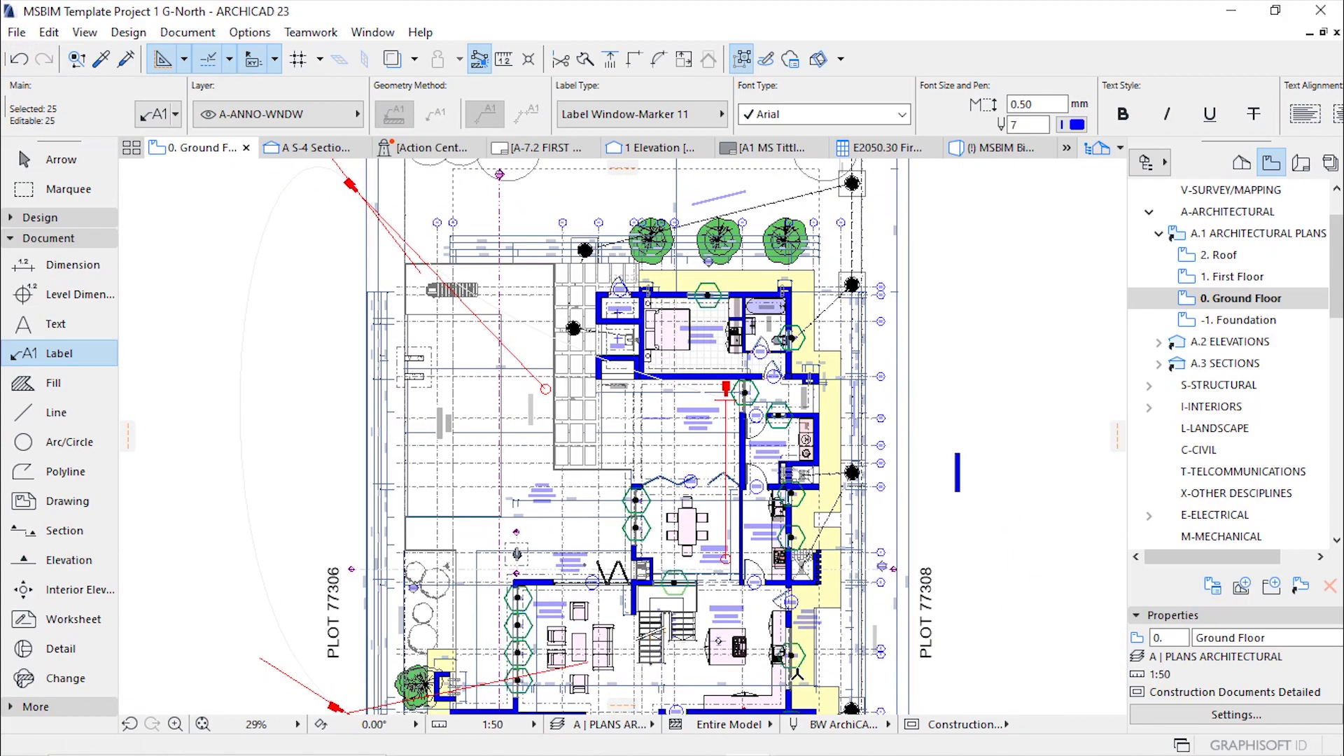
{"action": "scroll", "coordinate": [788, 634], "scroll_direction": "up", "scroll_amount": 3}
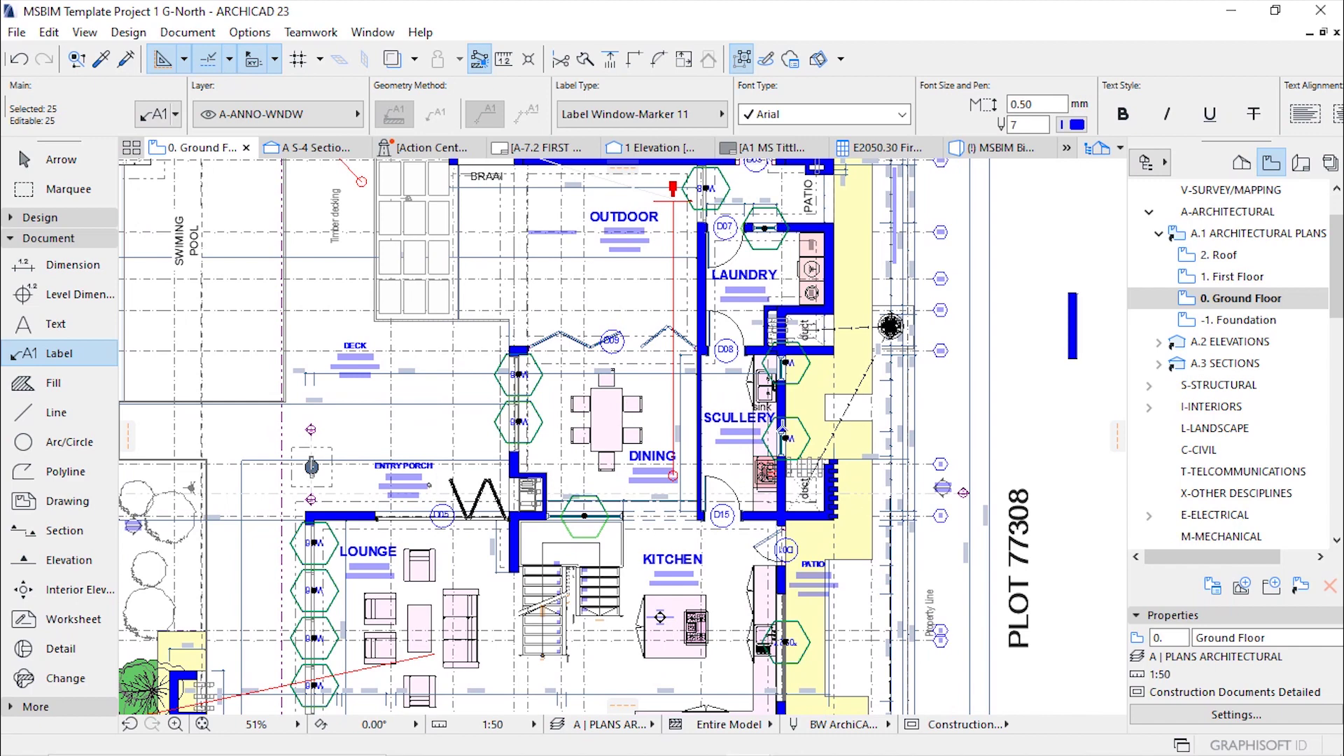
{"action": "scroll", "coordinate": [703, 627], "scroll_direction": "down", "scroll_amount": 3}
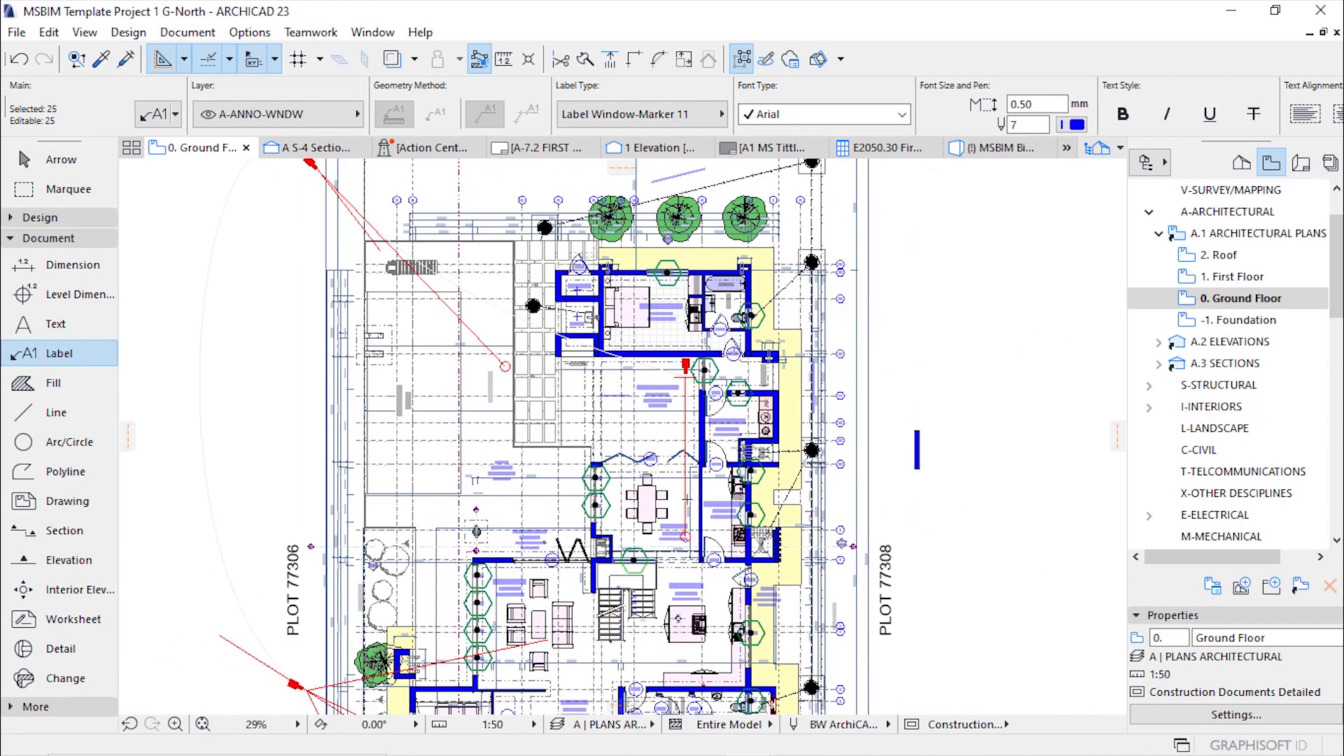
{"action": "scroll", "coordinate": [738, 384], "scroll_direction": "up", "scroll_amount": 4}
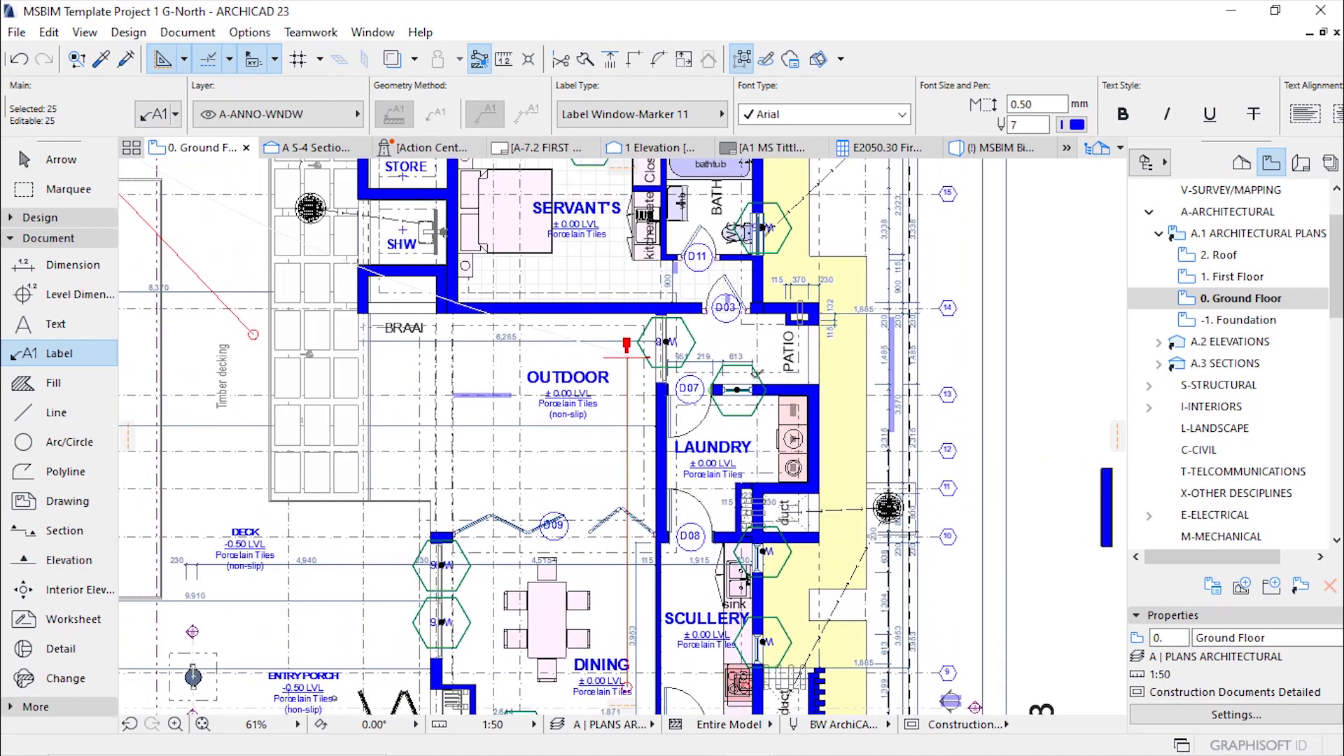
{"action": "scroll", "coordinate": [755, 373], "scroll_direction": "up", "scroll_amount": 2}
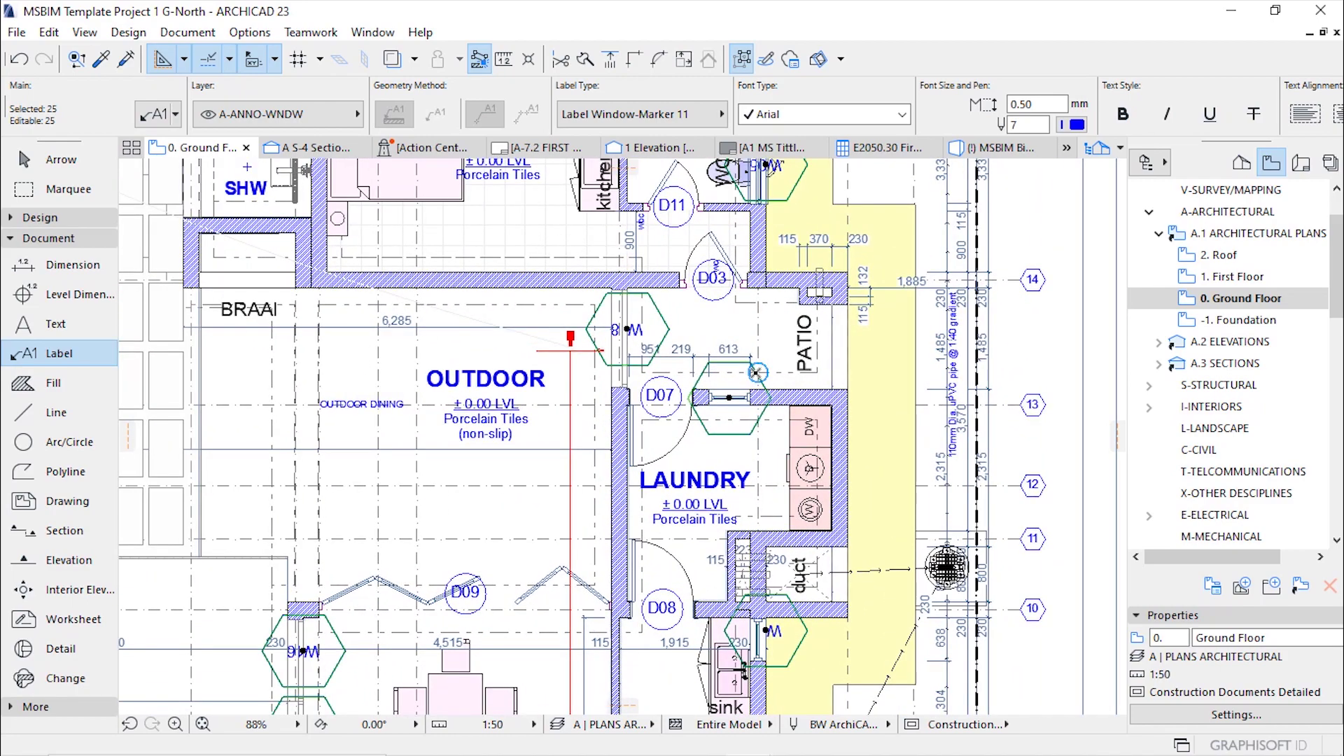
{"action": "scroll", "coordinate": [757, 373], "scroll_direction": "up", "scroll_amount": 1}
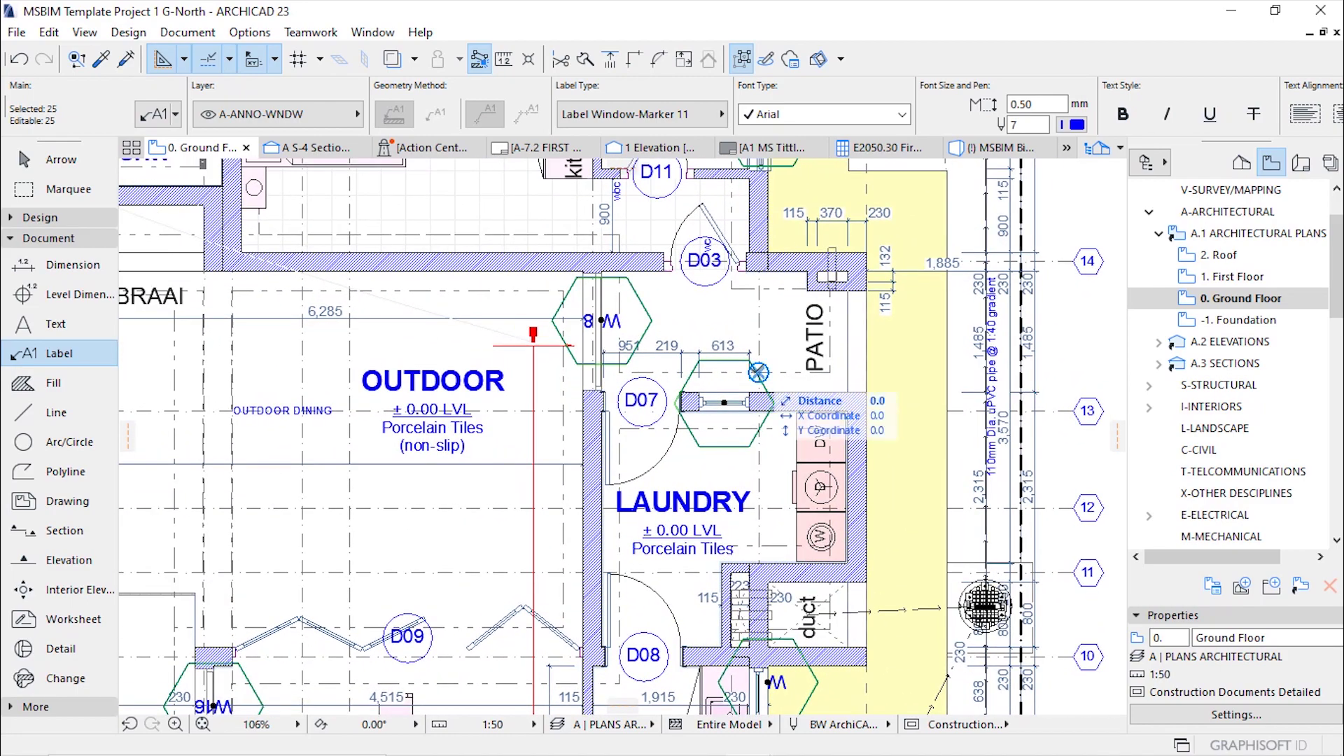
{"action": "scroll", "coordinate": [758, 373], "scroll_direction": "up", "scroll_amount": 3}
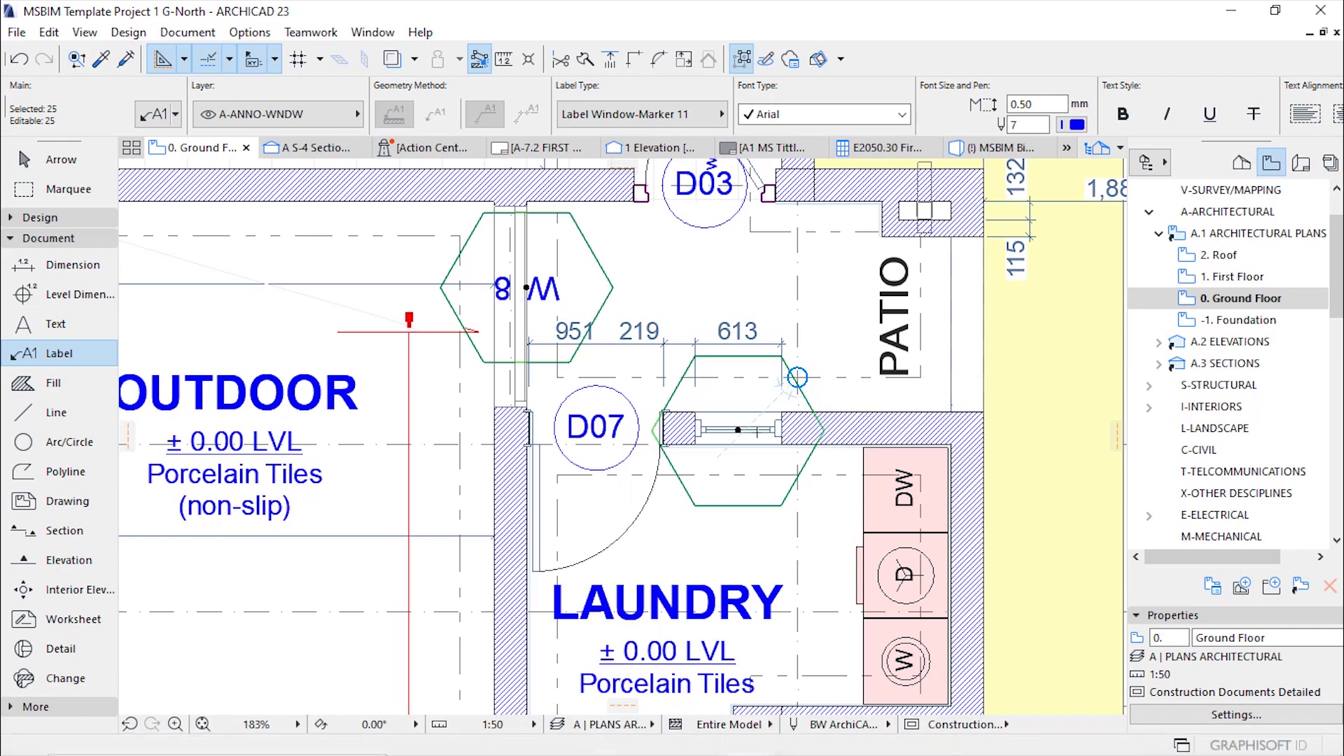
{"action": "scroll", "coordinate": [797, 378], "scroll_direction": "down", "scroll_amount": 5}
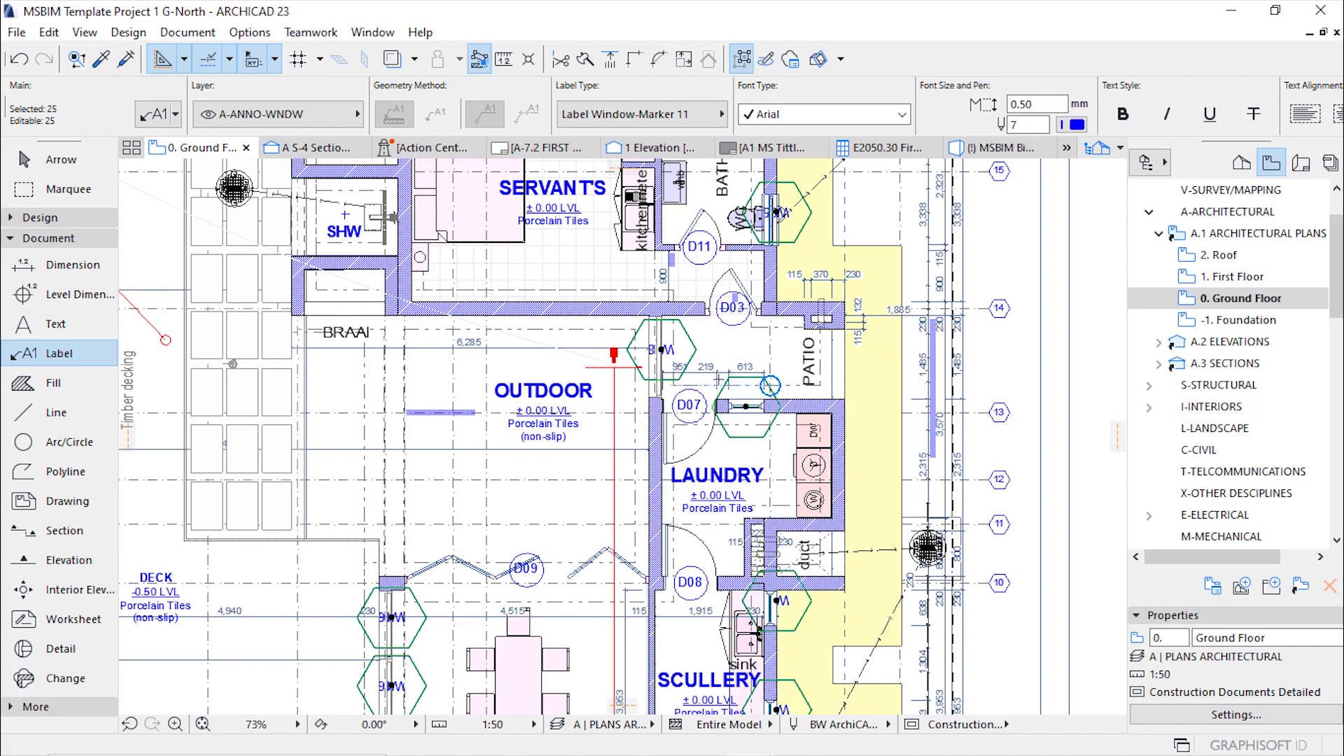
{"action": "scroll", "coordinate": [719, 378], "scroll_direction": "up", "scroll_amount": 2}
{"action": "scroll", "coordinate": [719, 379], "scroll_direction": "down", "scroll_amount": 2}
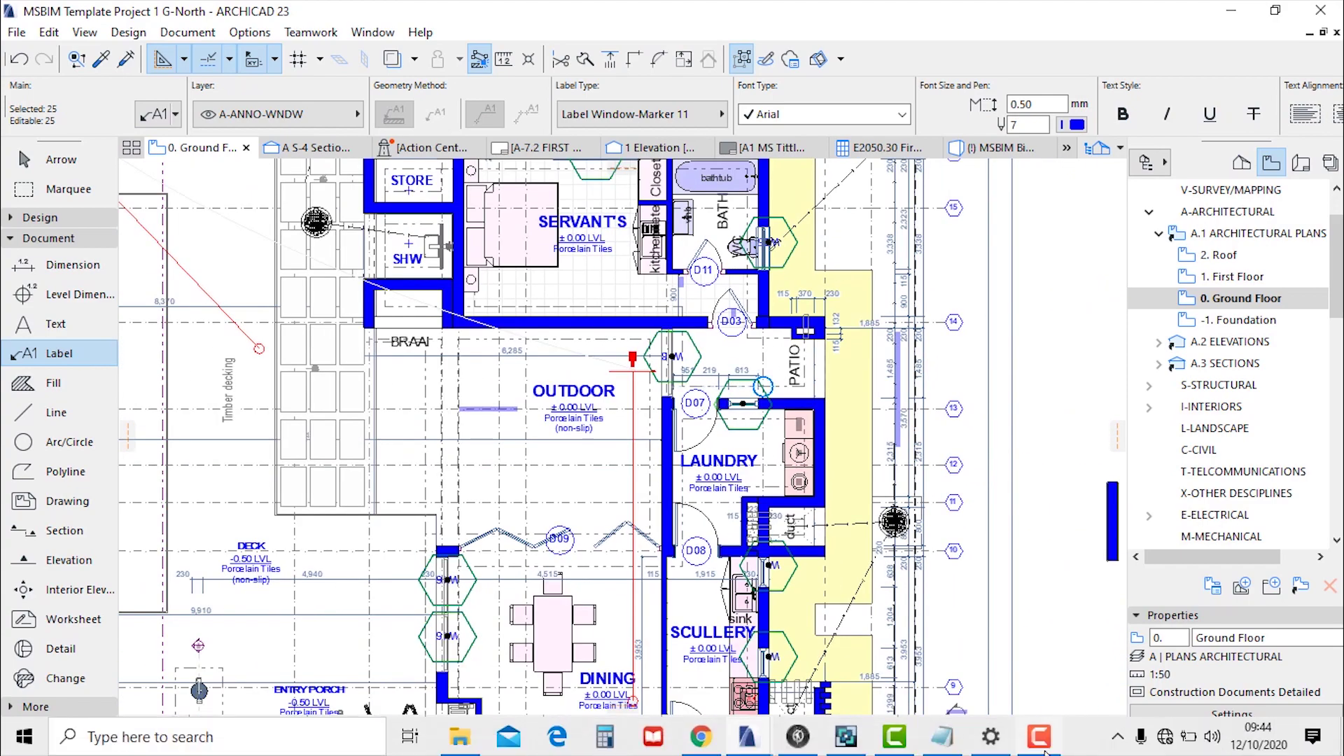
{"action": "left_click", "coordinate": [1038, 746]}
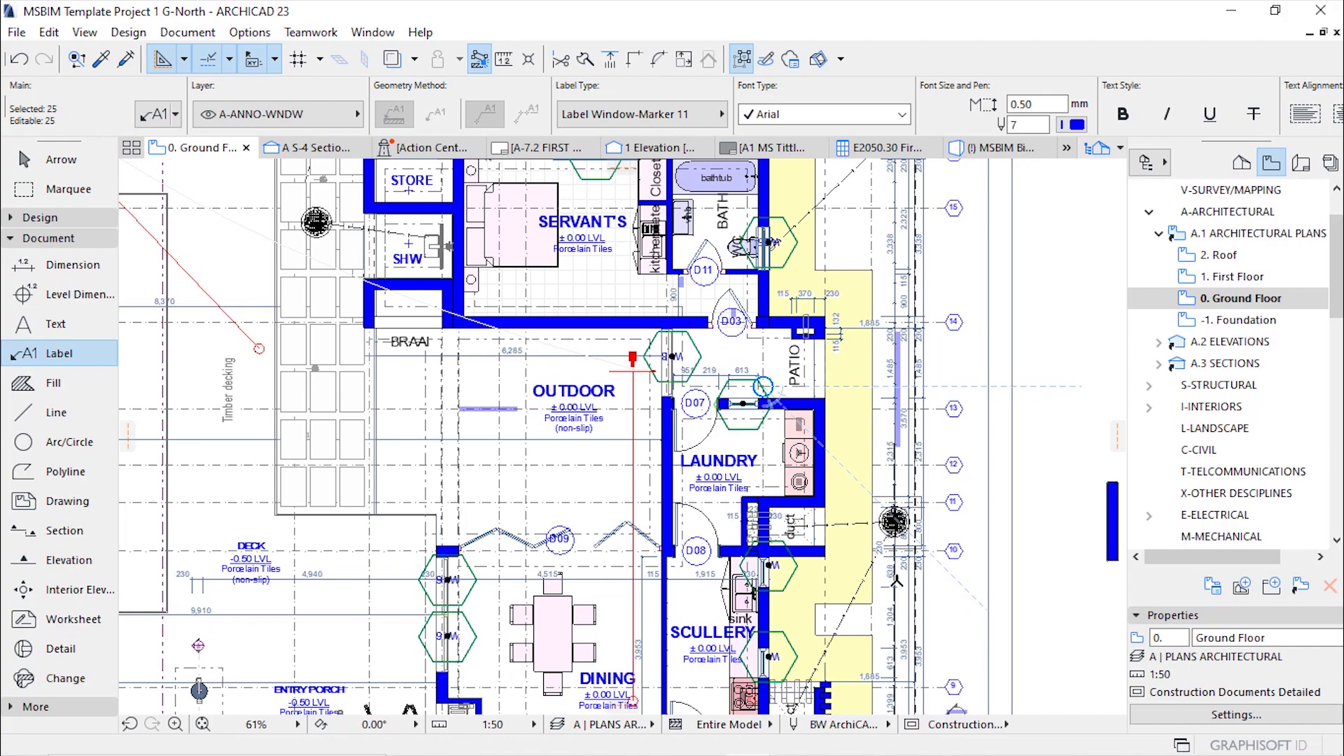
{"action": "scroll", "coordinate": [770, 396], "scroll_direction": "up", "scroll_amount": 4}
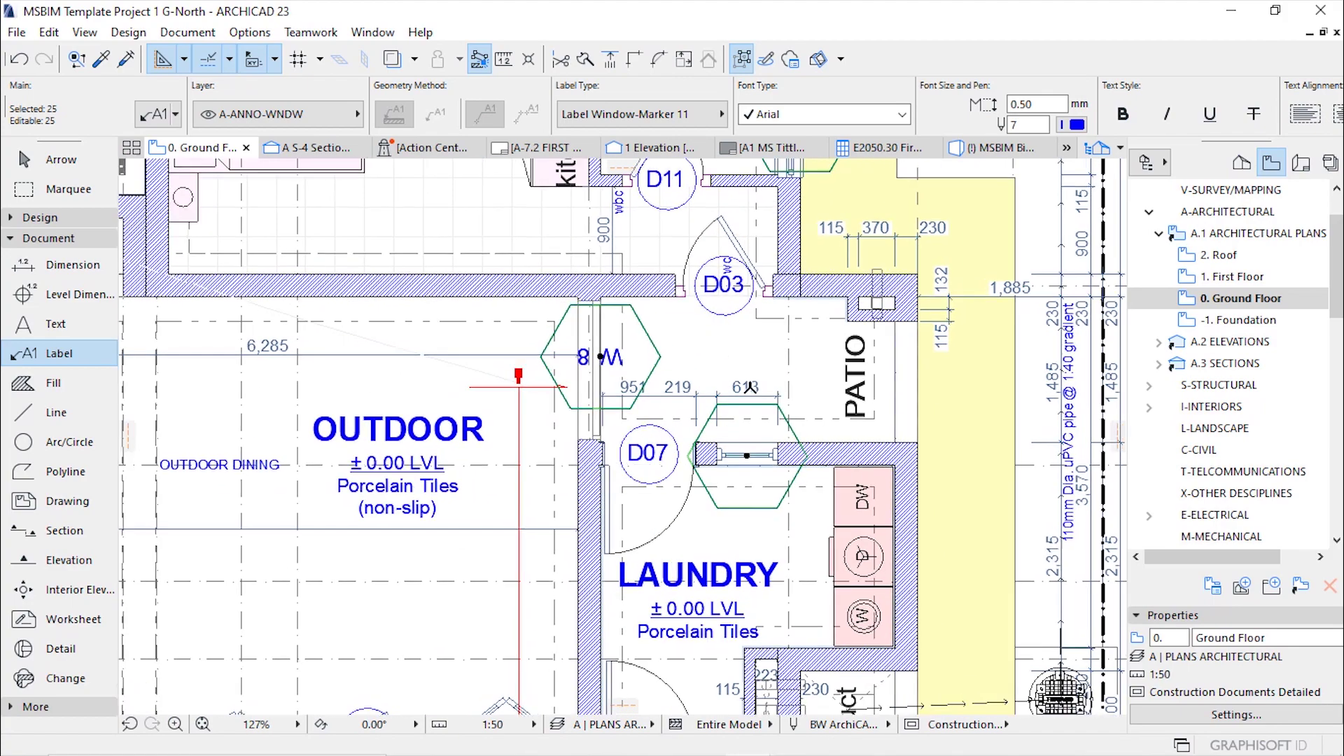
{"action": "scroll", "coordinate": [625, 402], "scroll_direction": "up", "scroll_amount": 2}
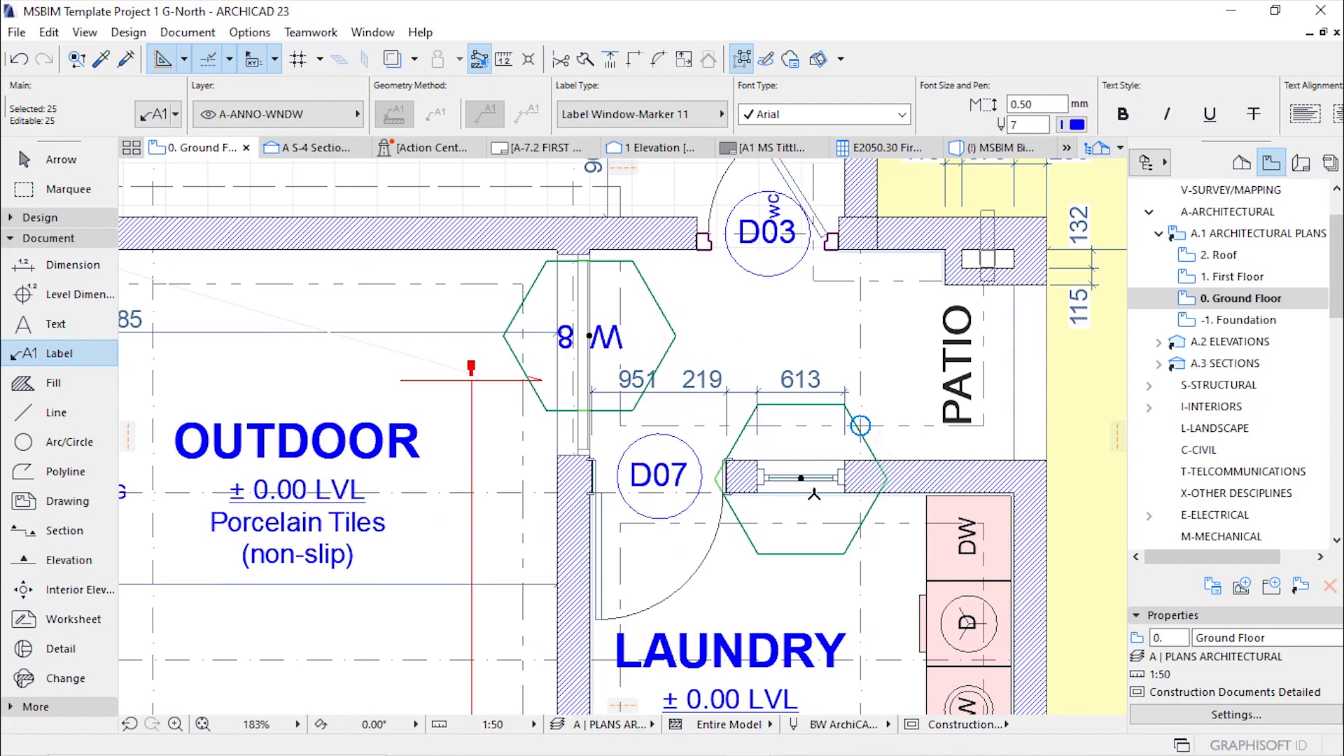
{"action": "scroll", "coordinate": [746, 410], "scroll_direction": "down", "scroll_amount": 8}
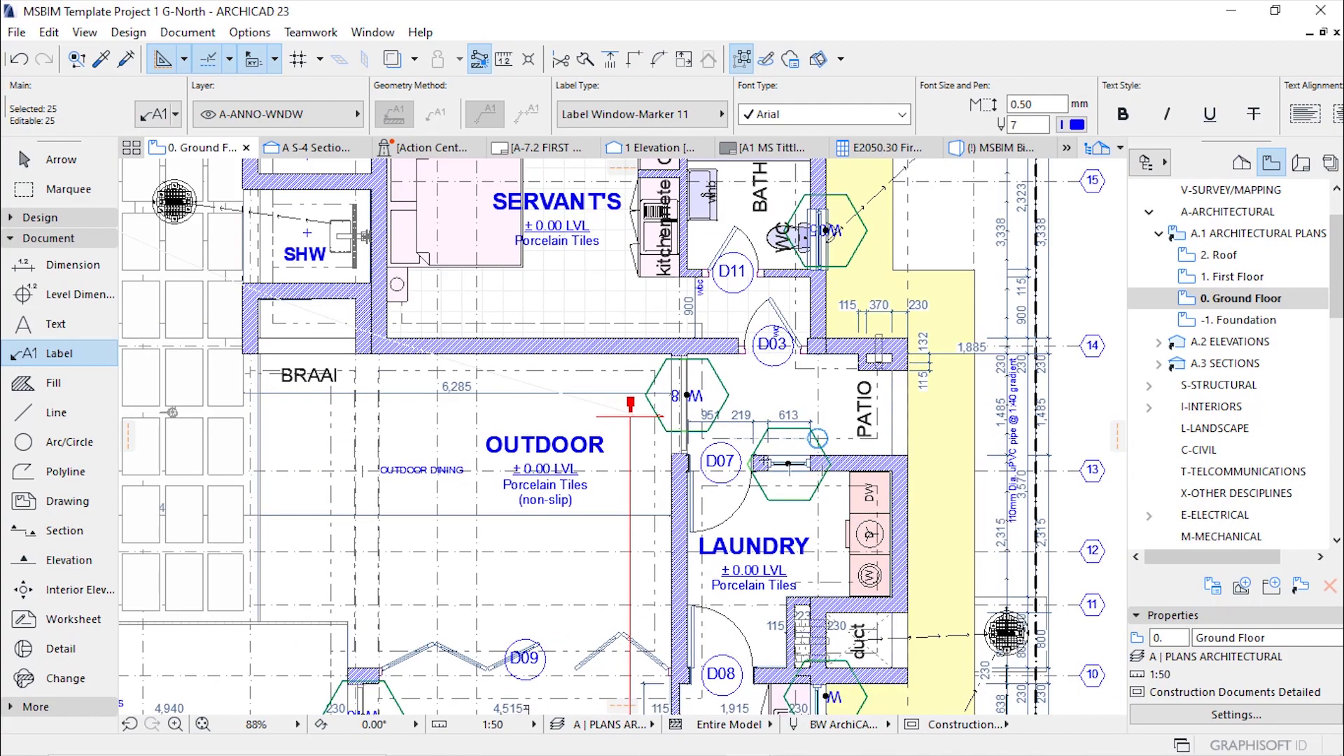
{"action": "scroll", "coordinate": [770, 424], "scroll_direction": "down", "scroll_amount": 4}
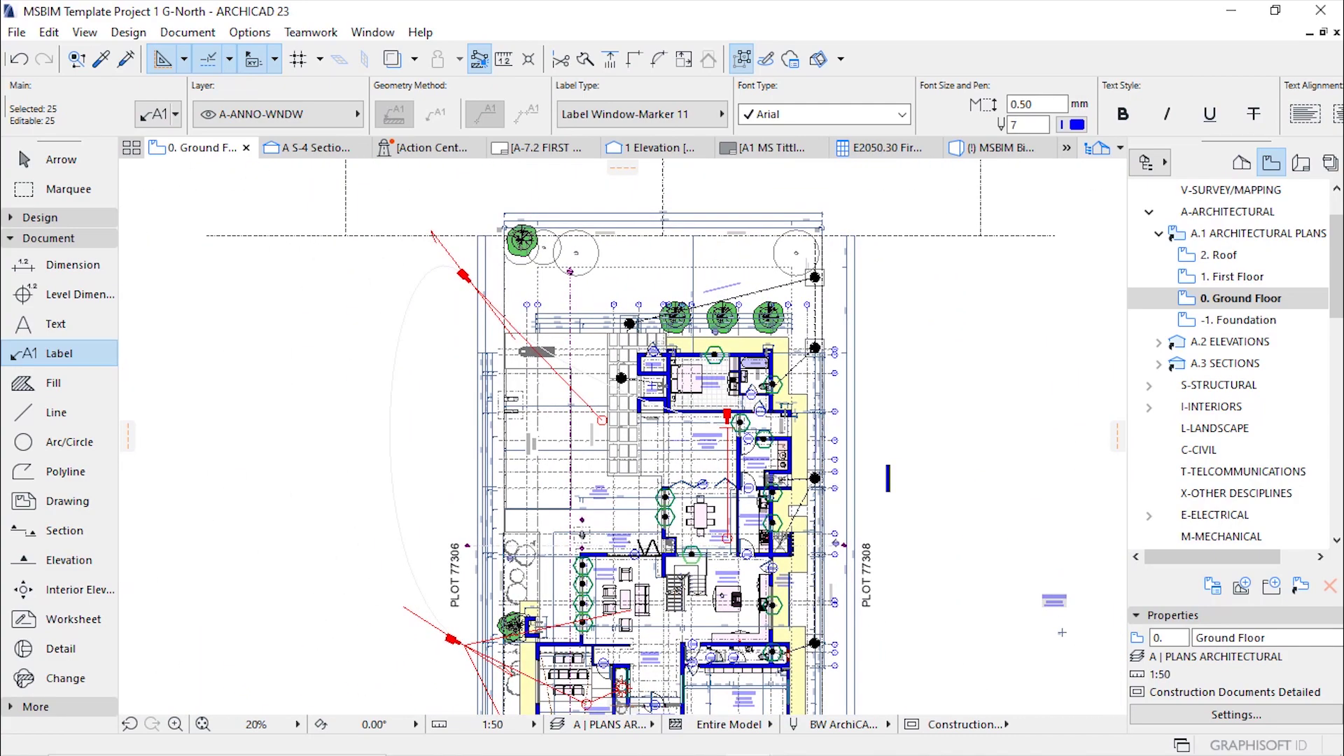
Step: Open the settings of the selected window labels and review their symbol label custom settings, including polygon shape, text and pens
{"action": "scroll", "coordinate": [633, 651], "scroll_direction": "up", "scroll_amount": 3}
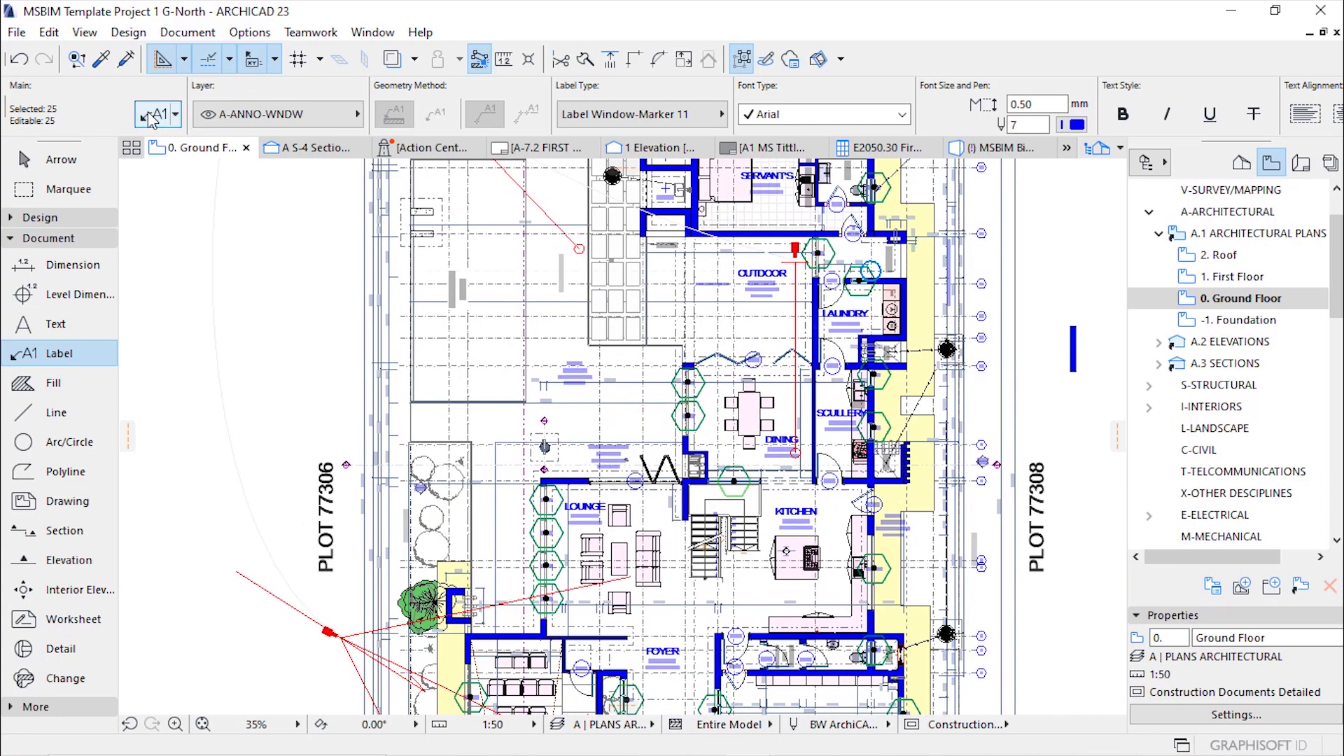
{"action": "left_click", "coordinate": [151, 119]}
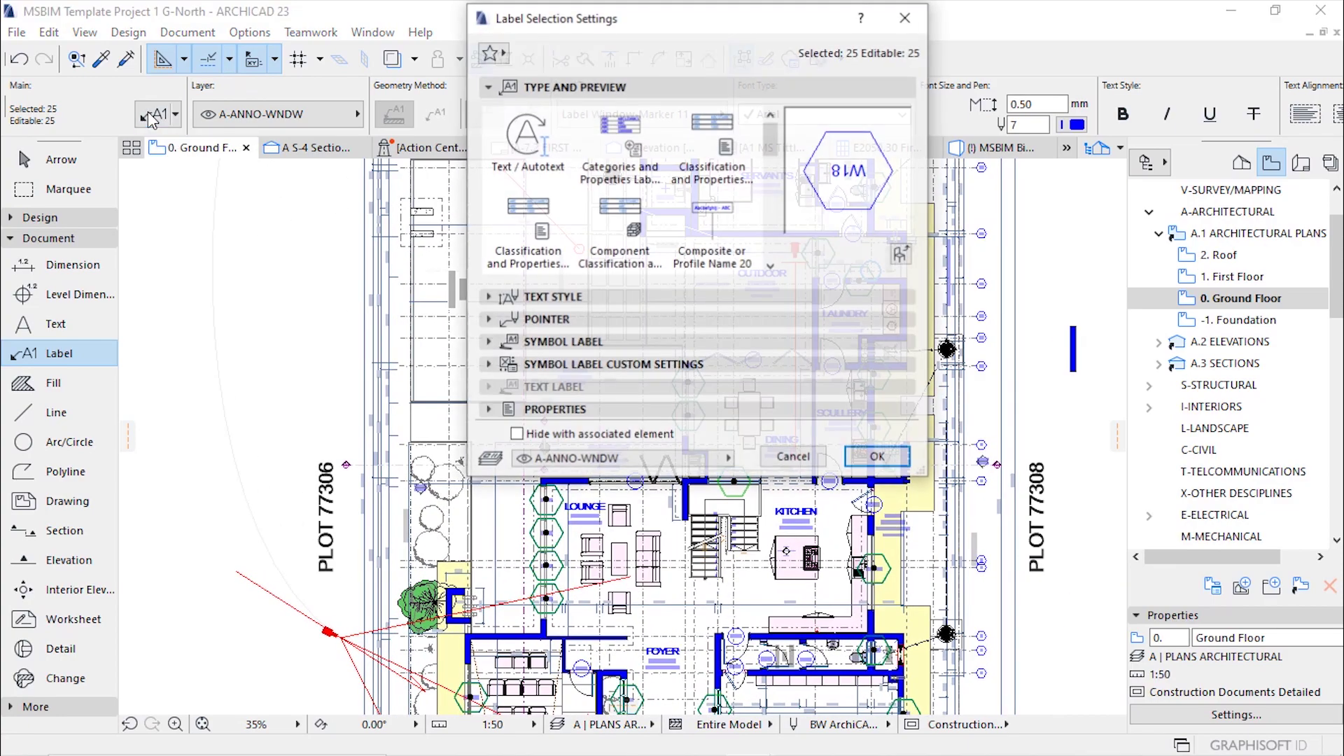
{"action": "left_click_drag", "start_coordinate": [775, 53], "coordinate": [777, 53]}
{"action": "left_click", "coordinate": [556, 393]}
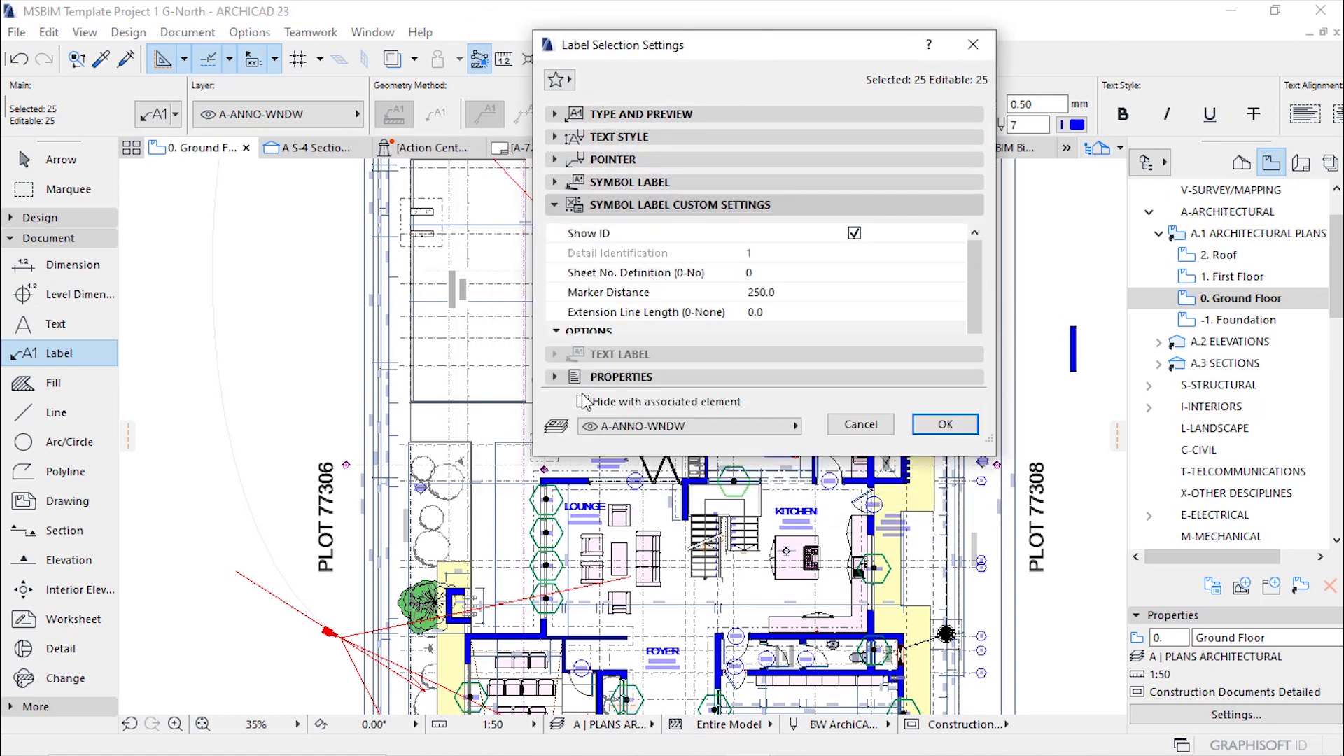
{"action": "left_click", "coordinate": [780, 329]}
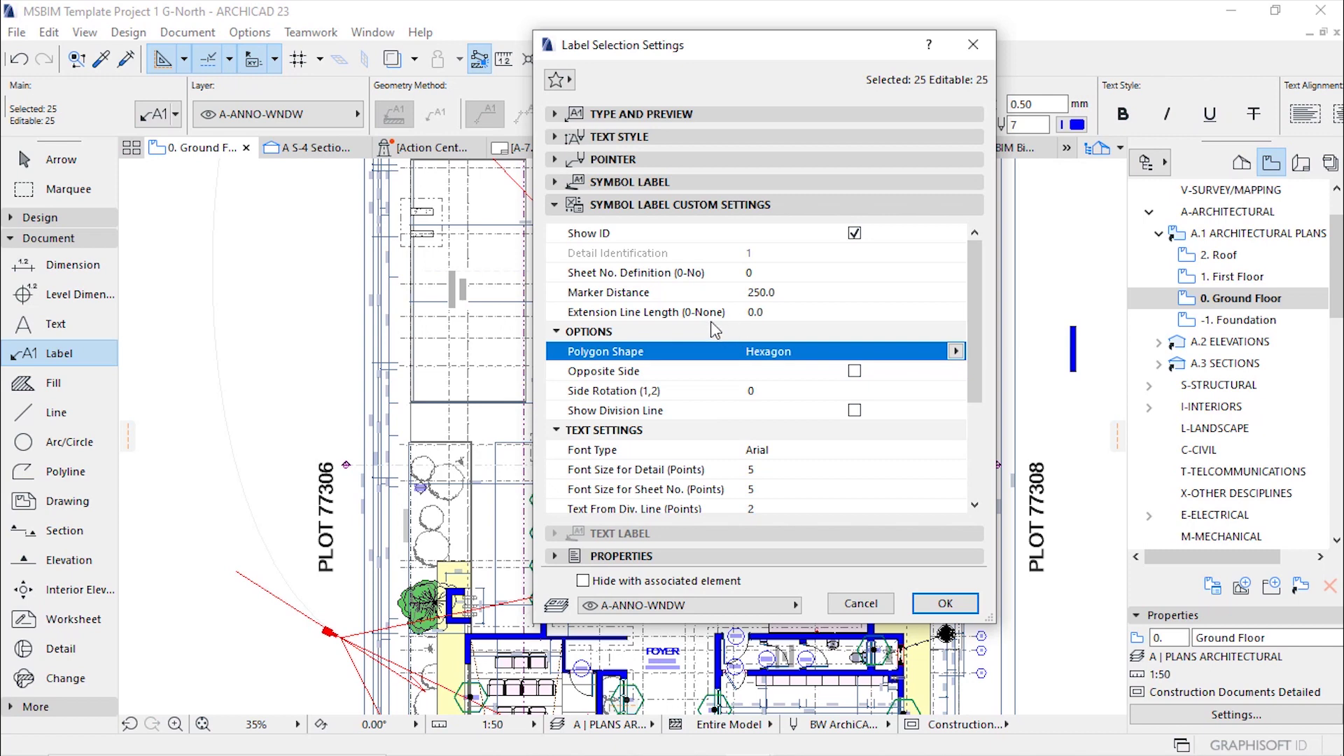
{"action": "scroll", "coordinate": [693, 357], "scroll_direction": "down", "scroll_amount": 3}
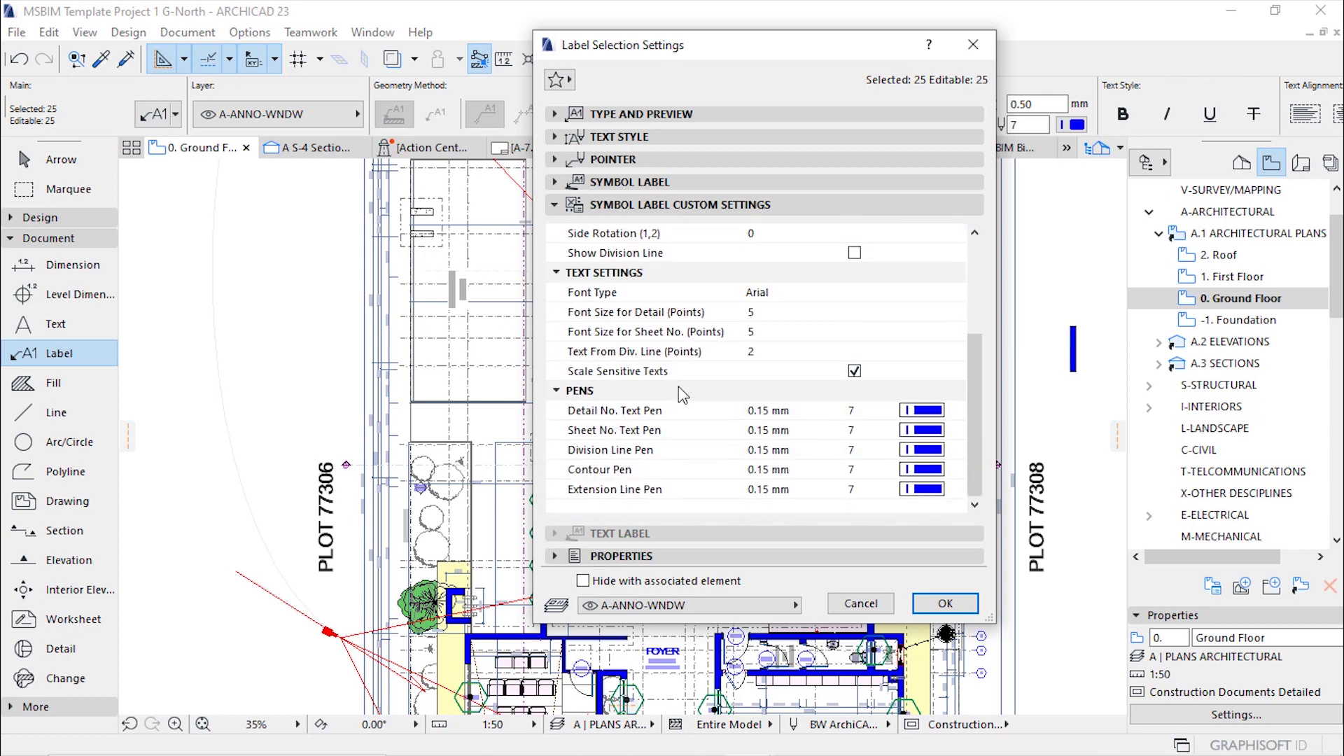
{"action": "scroll", "coordinate": [679, 387], "scroll_direction": "up", "scroll_amount": 3}
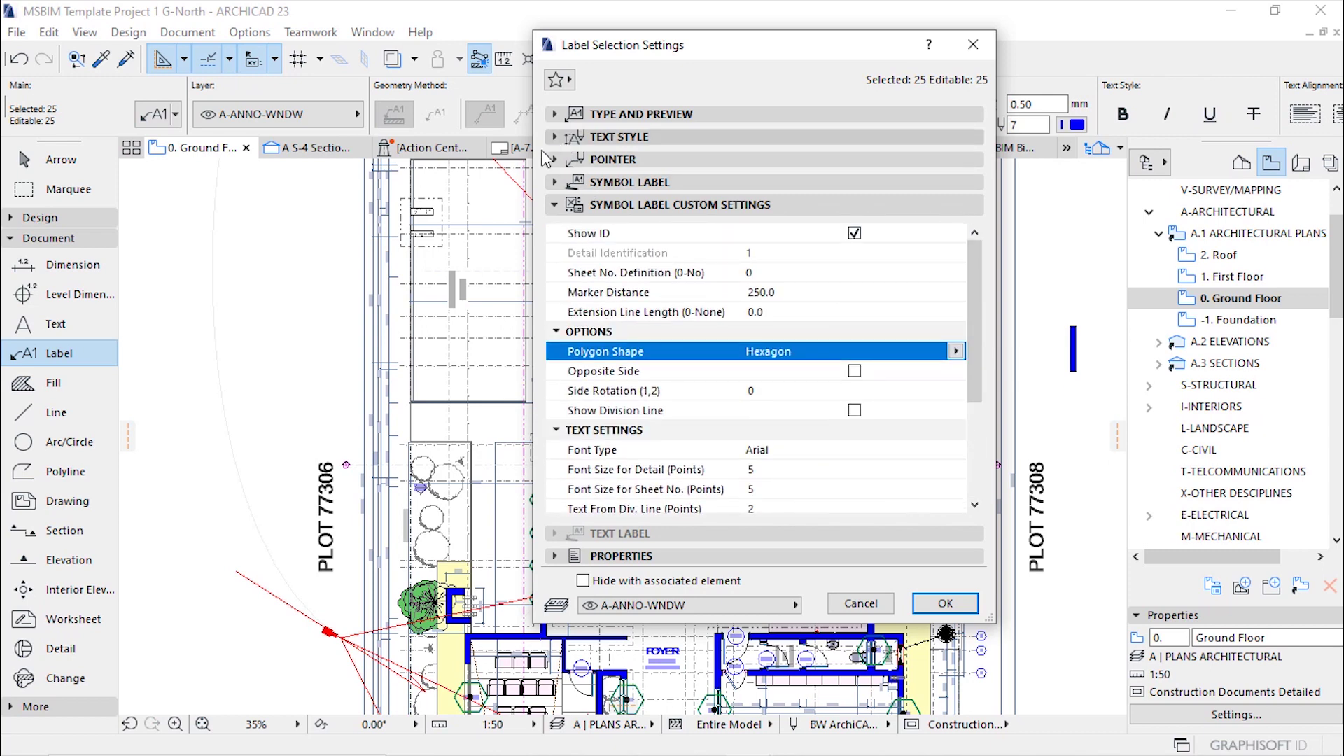
Step: Link the width and height of the selected window labels, set the label dimensions to 500 by 500 and apply
{"action": "left_click", "coordinate": [554, 182]}
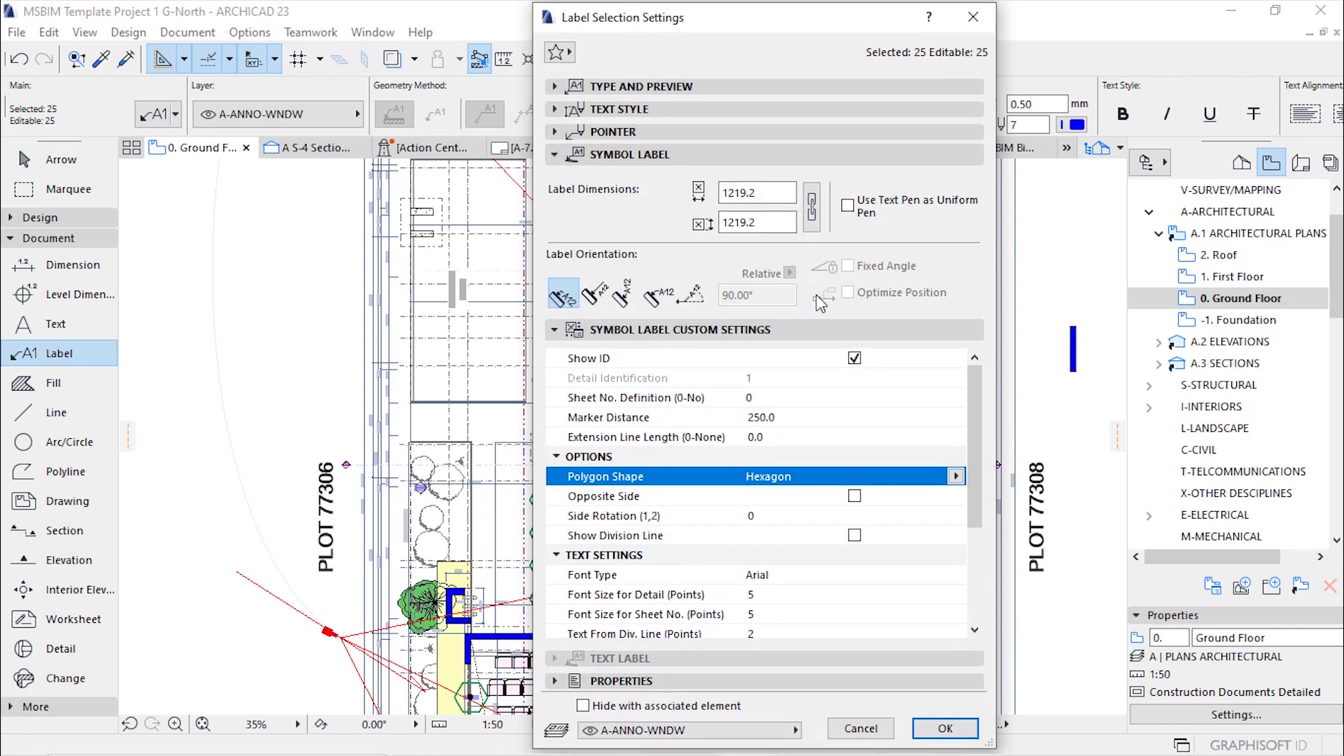
{"action": "left_click", "coordinate": [813, 208]}
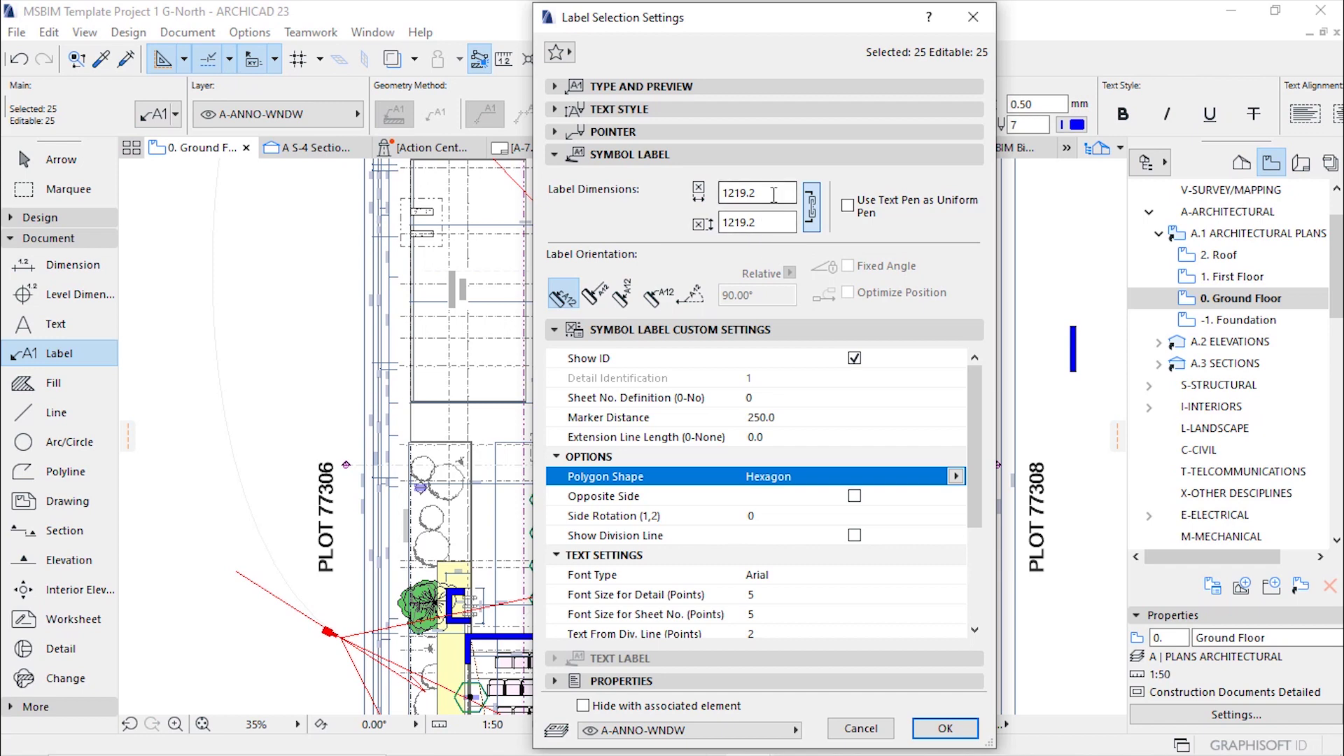
{"action": "left_click_drag", "start_coordinate": [777, 192], "coordinate": [721, 191]}
{"action": "type", "text": "500"}
{"action": "key", "text": "Tab"}
{"action": "left_click_drag", "start_coordinate": [972, 411], "coordinate": [981, 536]}
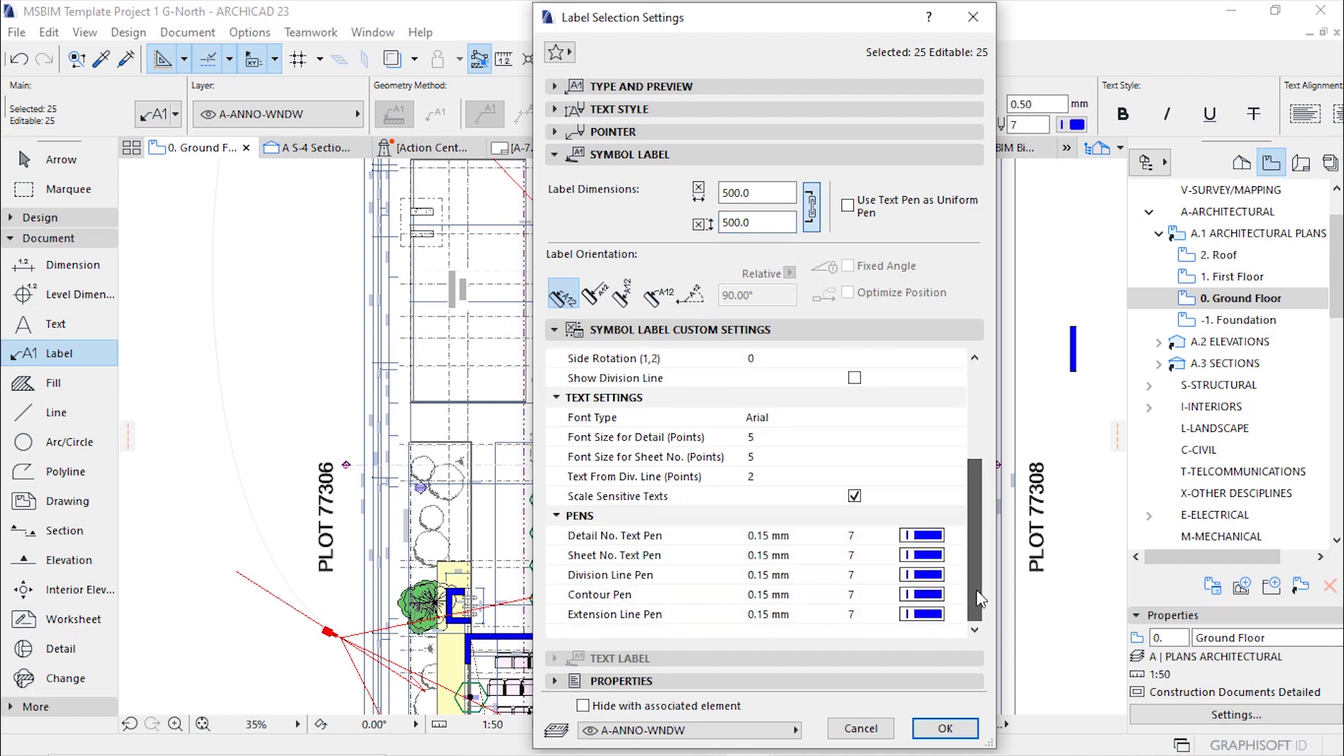
{"action": "left_click", "coordinate": [945, 728]}
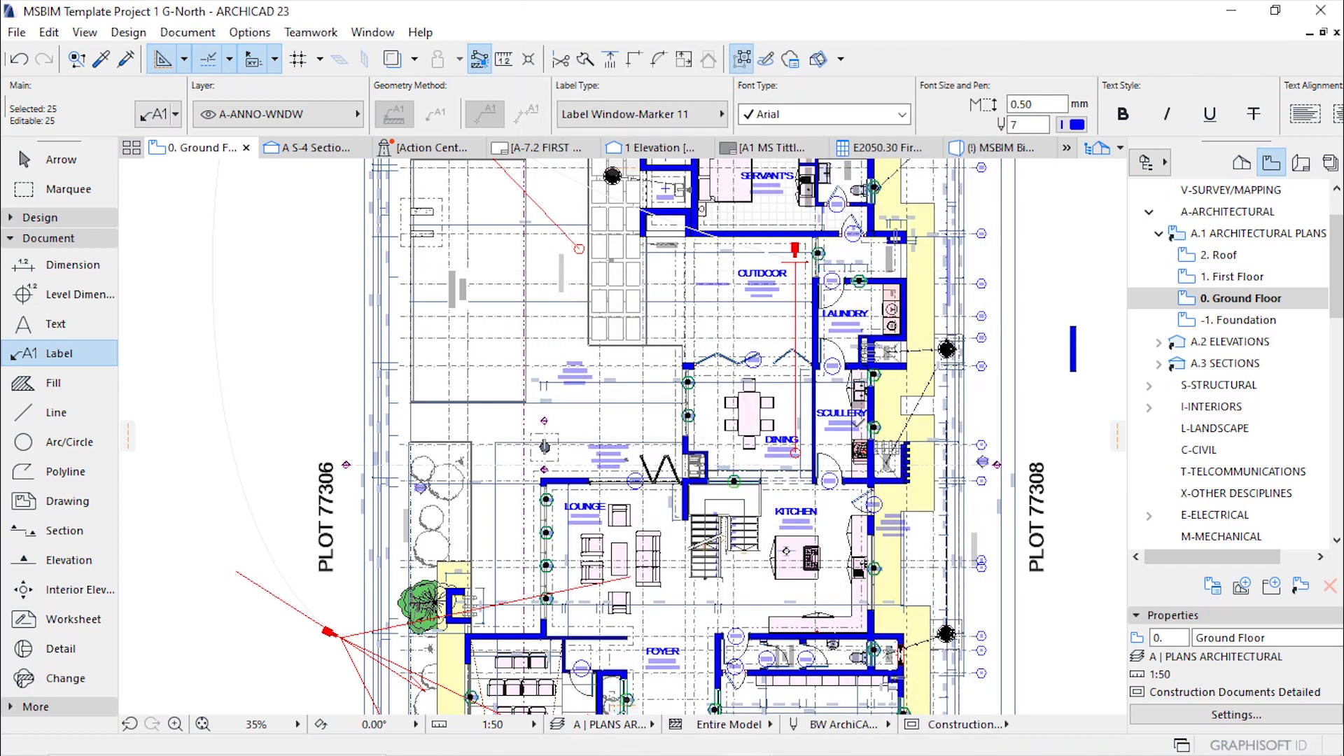
Step: Examine the size and text orientation of the window markers around the kitchen, patio and dining area
{"action": "scroll", "coordinate": [857, 424], "scroll_direction": "up", "scroll_amount": 8}
{"action": "scroll", "coordinate": [875, 343], "scroll_direction": "down", "scroll_amount": 7}
{"action": "scroll", "coordinate": [673, 658], "scroll_direction": "up", "scroll_amount": 3}
{"action": "scroll", "coordinate": [859, 677], "scroll_direction": "up", "scroll_amount": 1}
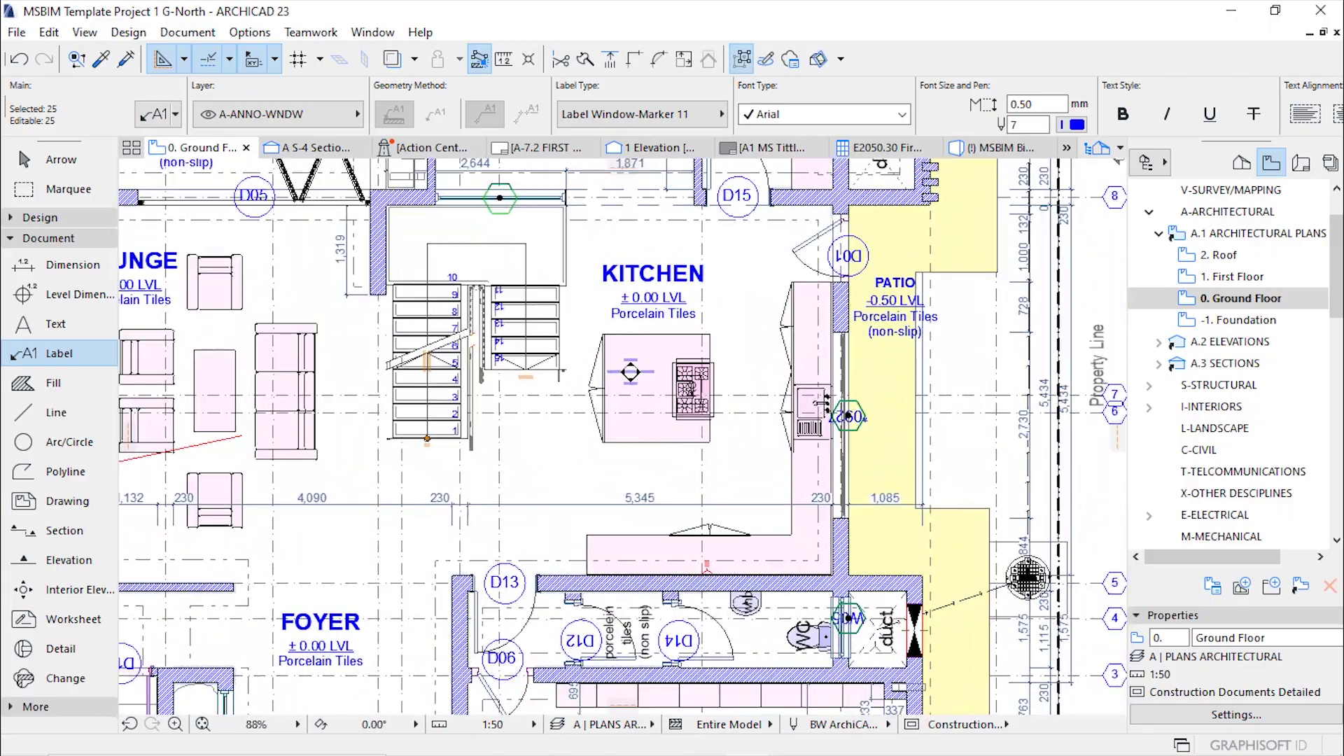
{"action": "scroll", "coordinate": [879, 514], "scroll_direction": "down", "scroll_amount": 4}
{"action": "scroll", "coordinate": [879, 514], "scroll_direction": "up", "scroll_amount": 5}
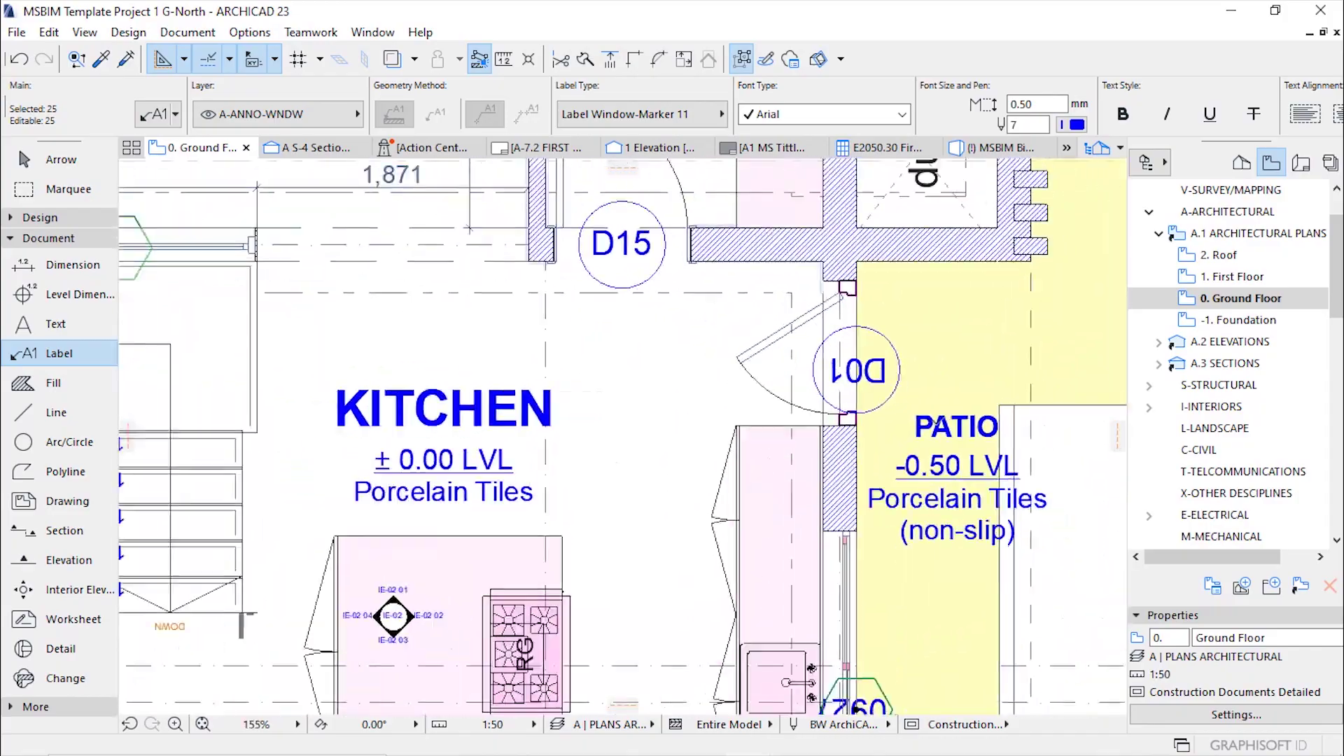
{"action": "scroll", "coordinate": [880, 513], "scroll_direction": "down", "scroll_amount": 2}
{"action": "scroll", "coordinate": [322, 455], "scroll_direction": "up", "scroll_amount": 4}
{"action": "scroll", "coordinate": [322, 456], "scroll_direction": "down", "scroll_amount": 5}
{"action": "scroll", "coordinate": [507, 301], "scroll_direction": "up", "scroll_amount": 6}
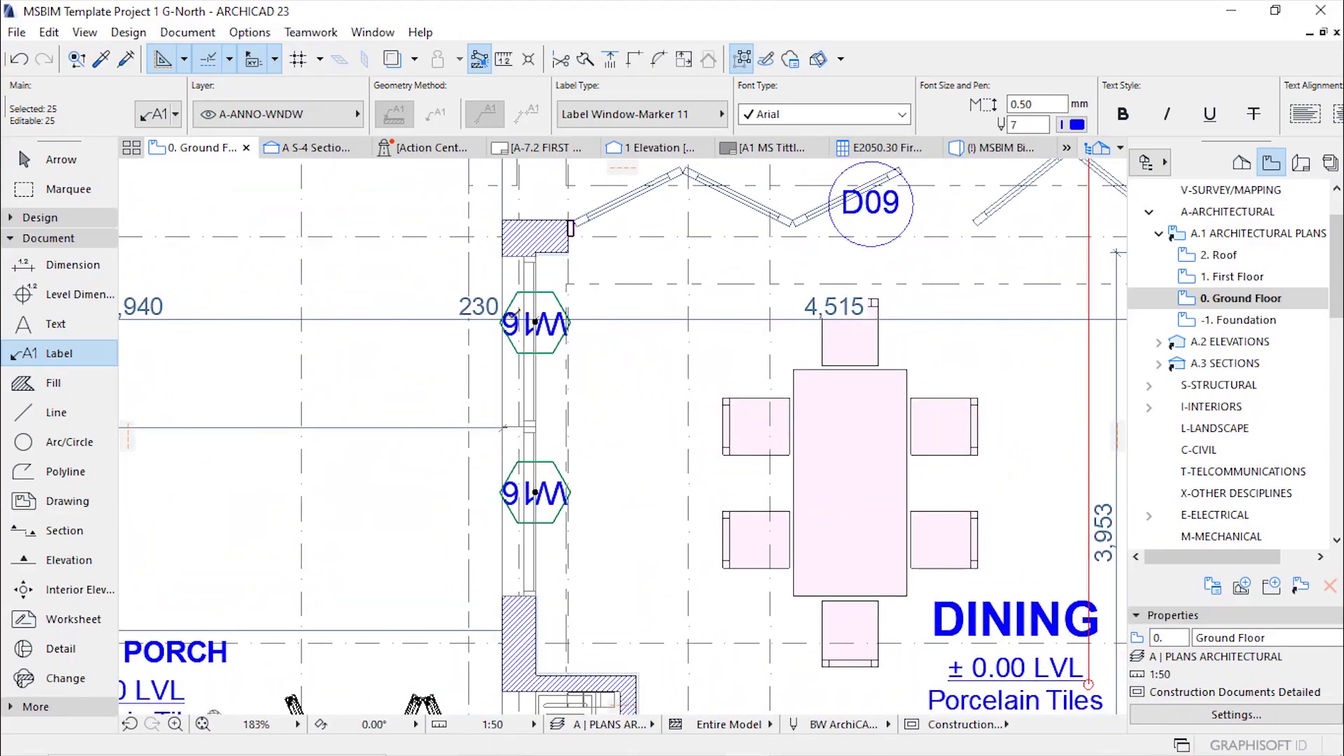
Step: Inspect the position of the window markers relative to their windows in the laundry and scullery
{"action": "scroll", "coordinate": [435, 454], "scroll_direction": "down", "scroll_amount": 6}
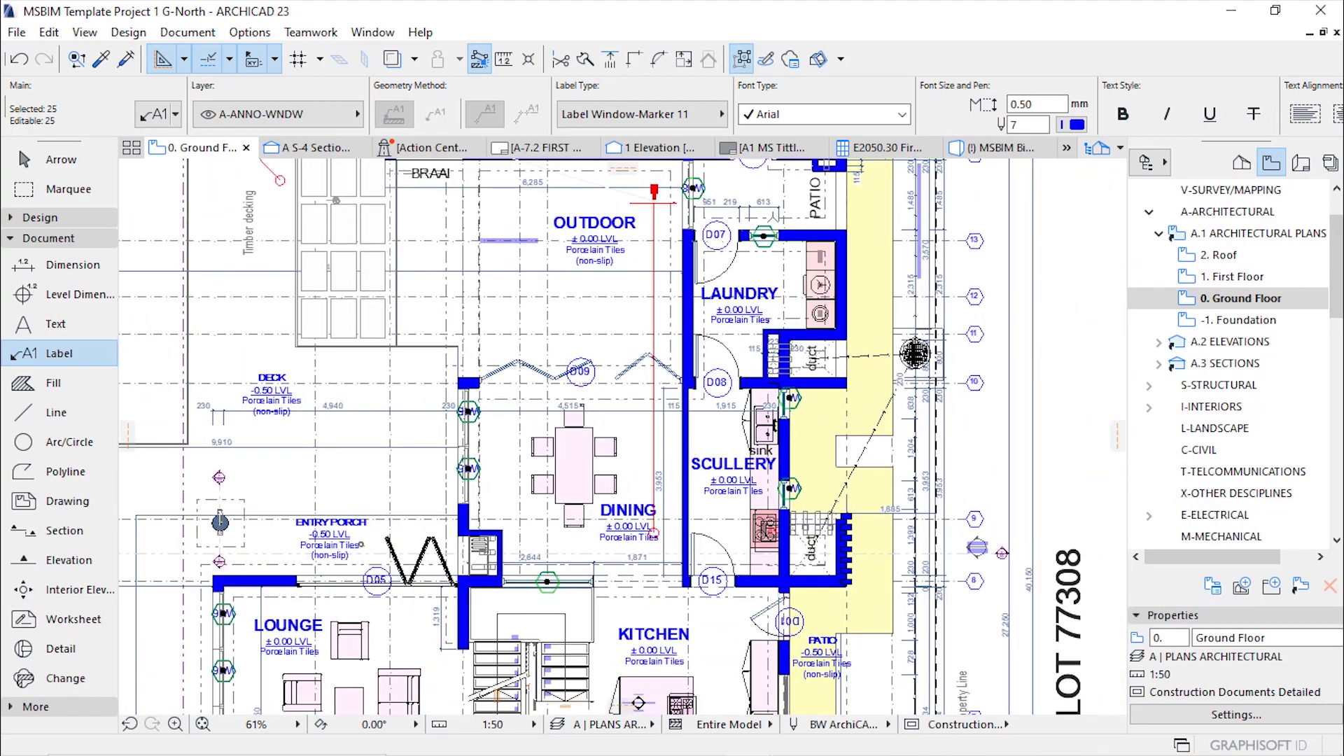
{"action": "scroll", "coordinate": [980, 238], "scroll_direction": "up", "scroll_amount": 5}
{"action": "scroll", "coordinate": [769, 215], "scroll_direction": "up", "scroll_amount": 2}
{"action": "scroll", "coordinate": [782, 230], "scroll_direction": "up", "scroll_amount": 4}
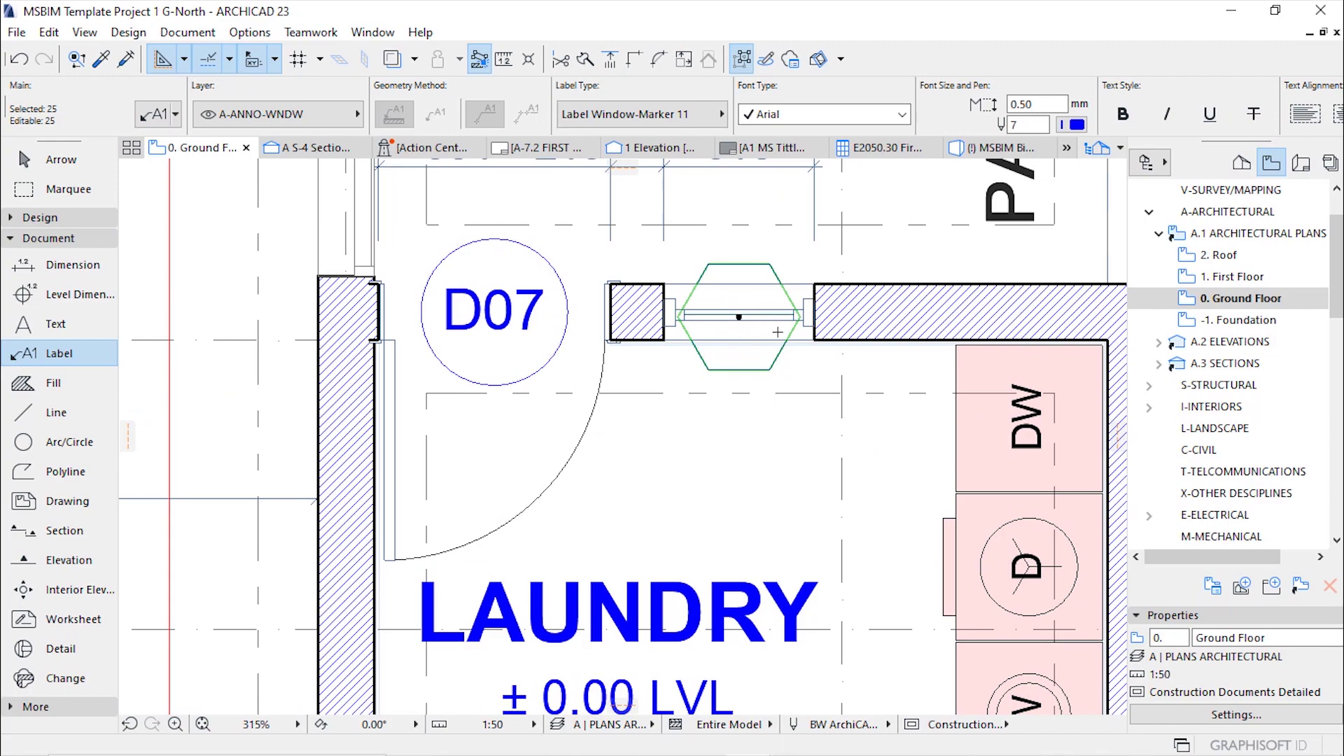
{"action": "scroll", "coordinate": [723, 432], "scroll_direction": "down", "scroll_amount": 2}
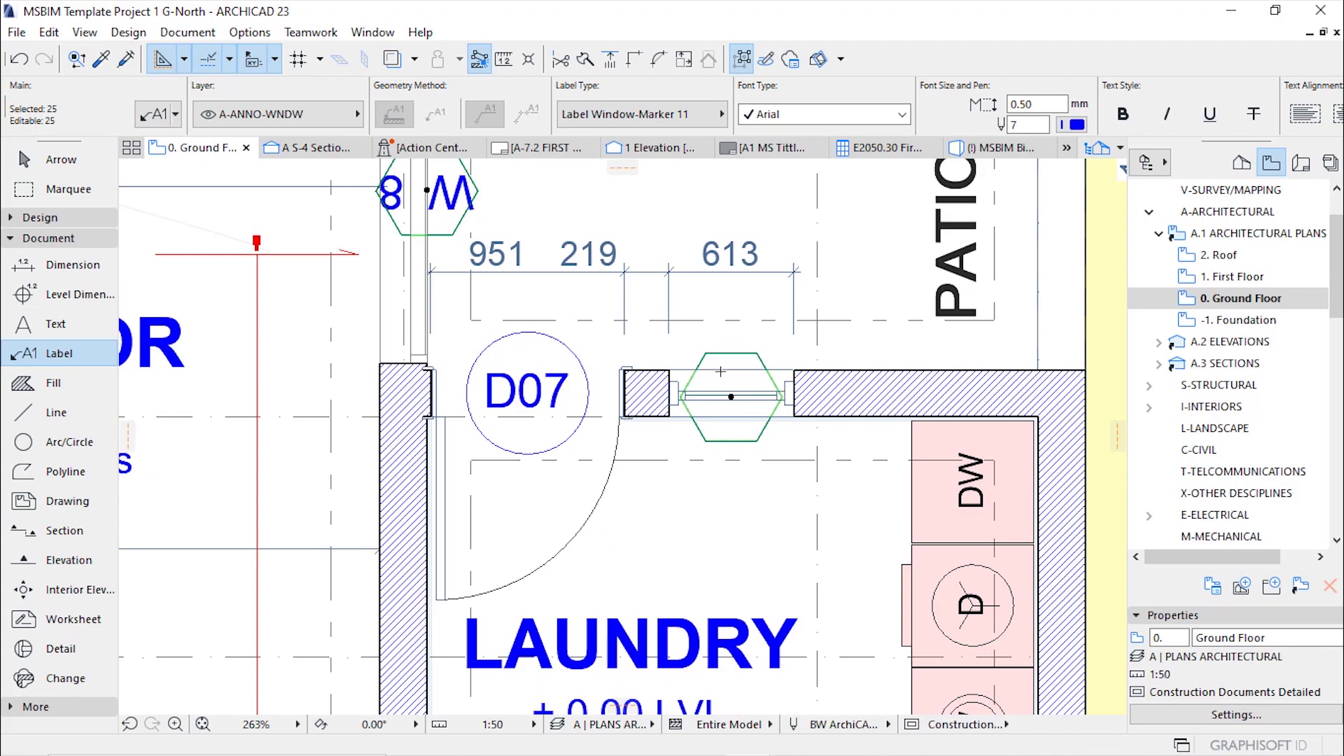
{"action": "scroll", "coordinate": [709, 422], "scroll_direction": "down", "scroll_amount": 8}
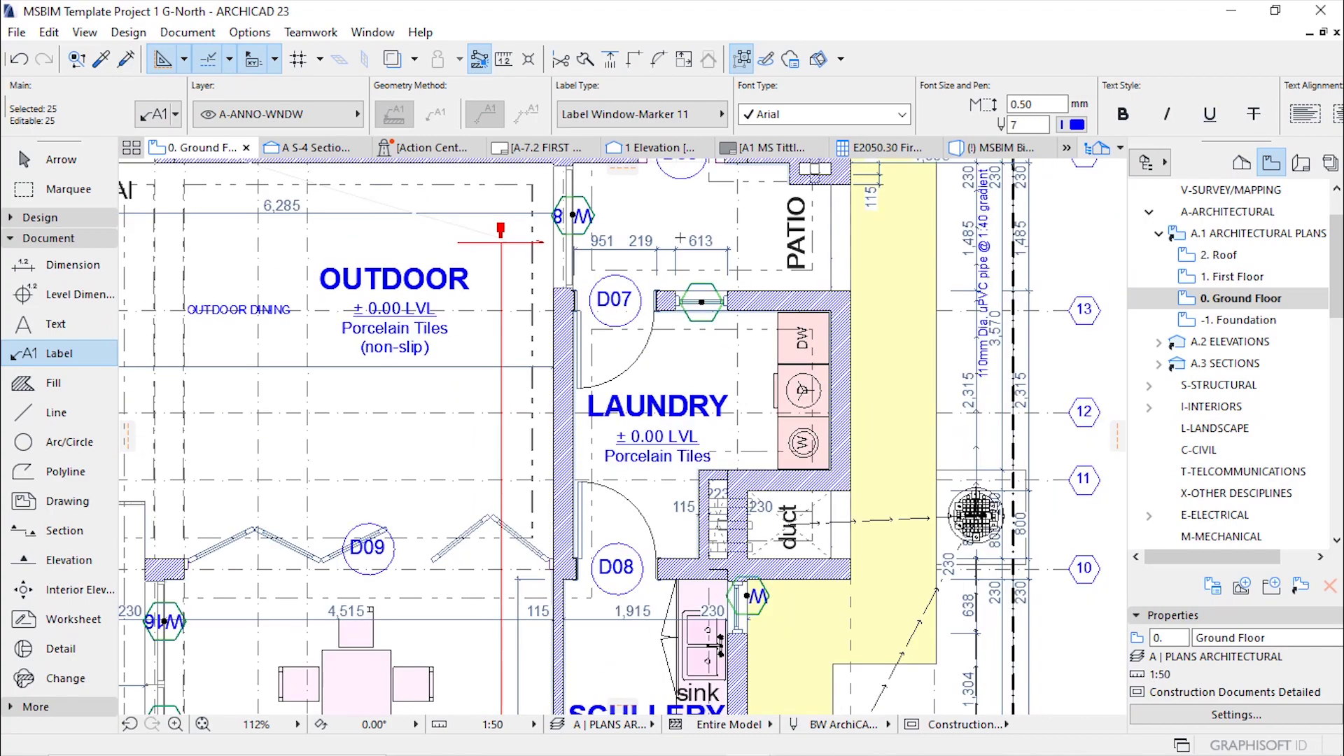
{"action": "scroll", "coordinate": [731, 484], "scroll_direction": "up", "scroll_amount": 4}
{"action": "scroll", "coordinate": [732, 483], "scroll_direction": "up", "scroll_amount": 3}
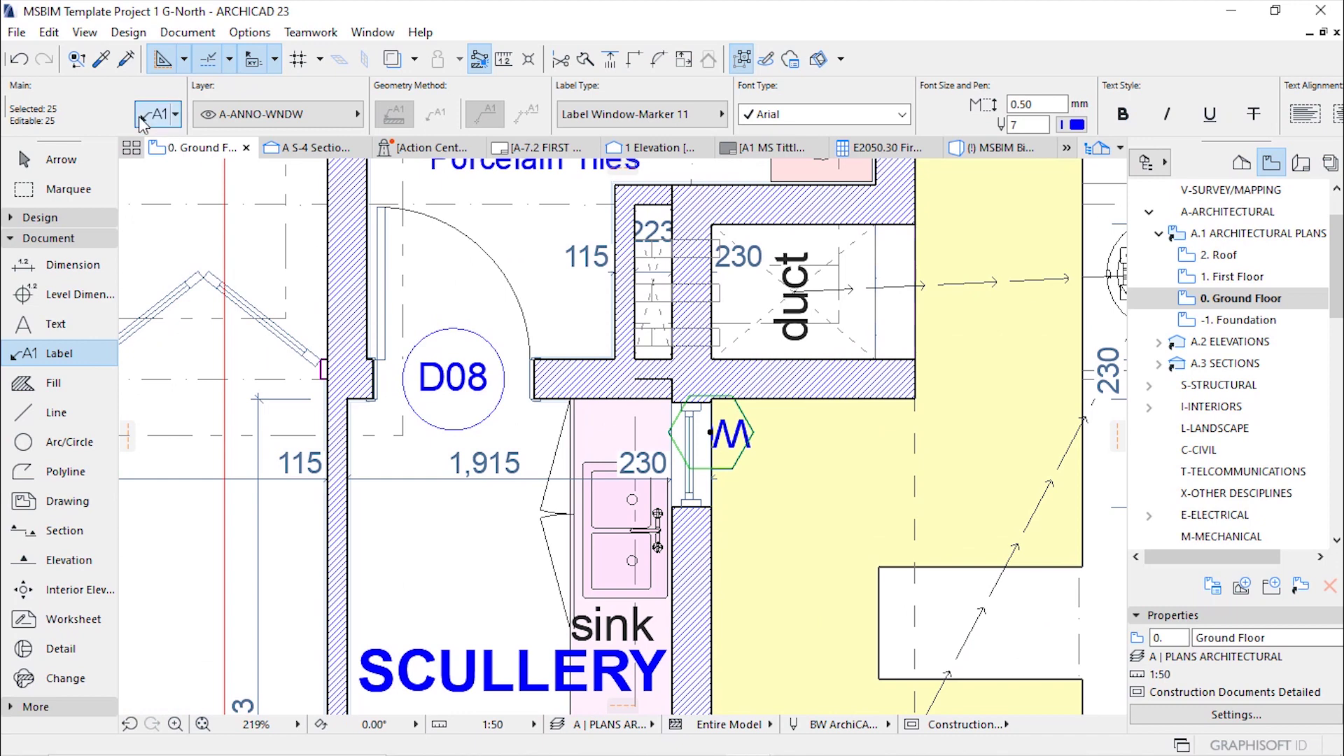
Step: Try a marker distance of 50 on the selected window labels, replace it with a larger value and apply
{"action": "left_click", "coordinate": [144, 119]}
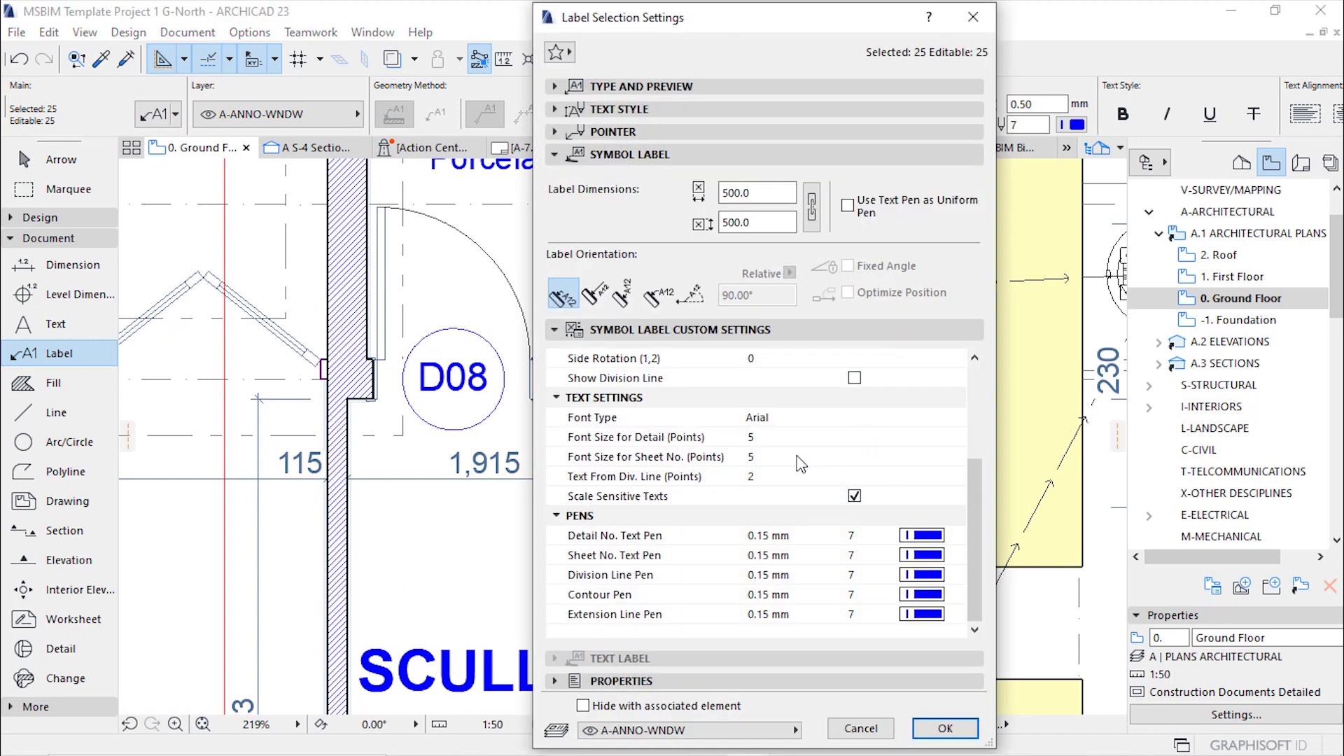
{"action": "scroll", "coordinate": [743, 462], "scroll_direction": "up", "scroll_amount": 3}
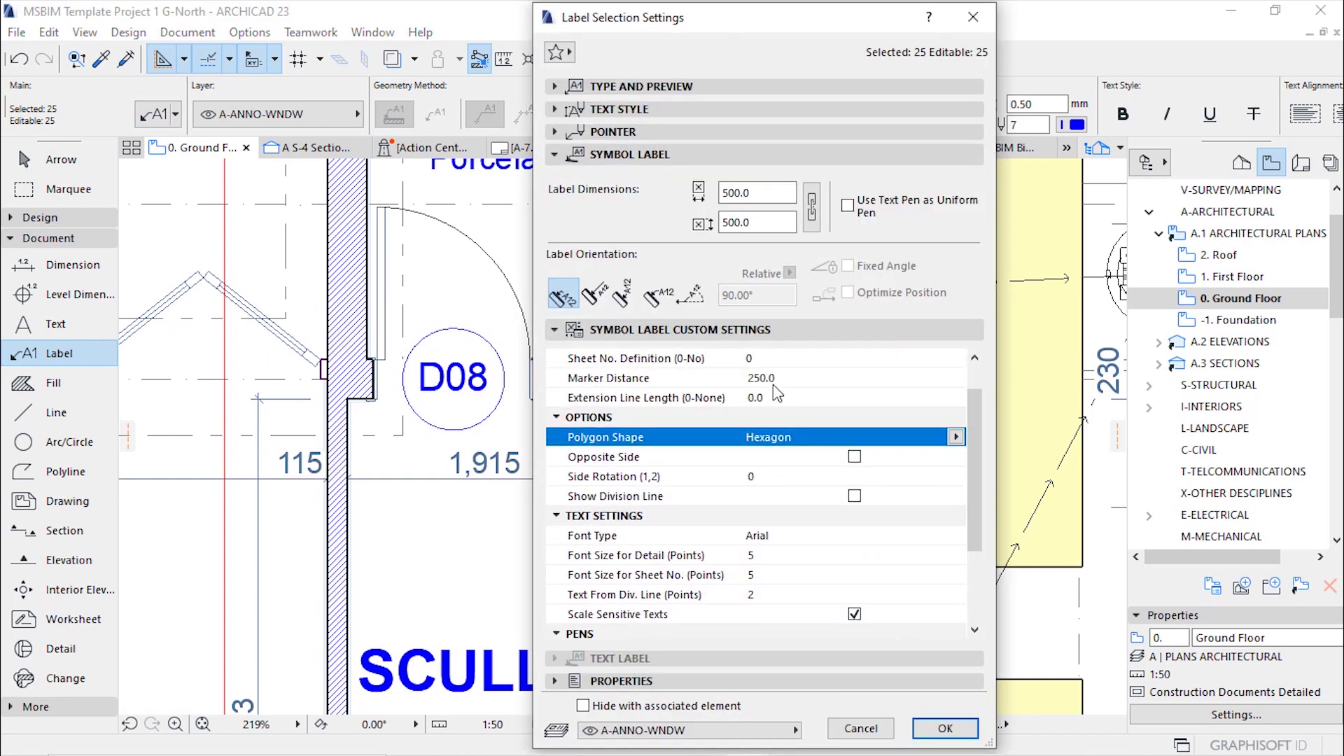
{"action": "left_click_drag", "start_coordinate": [773, 378], "coordinate": [744, 384]}
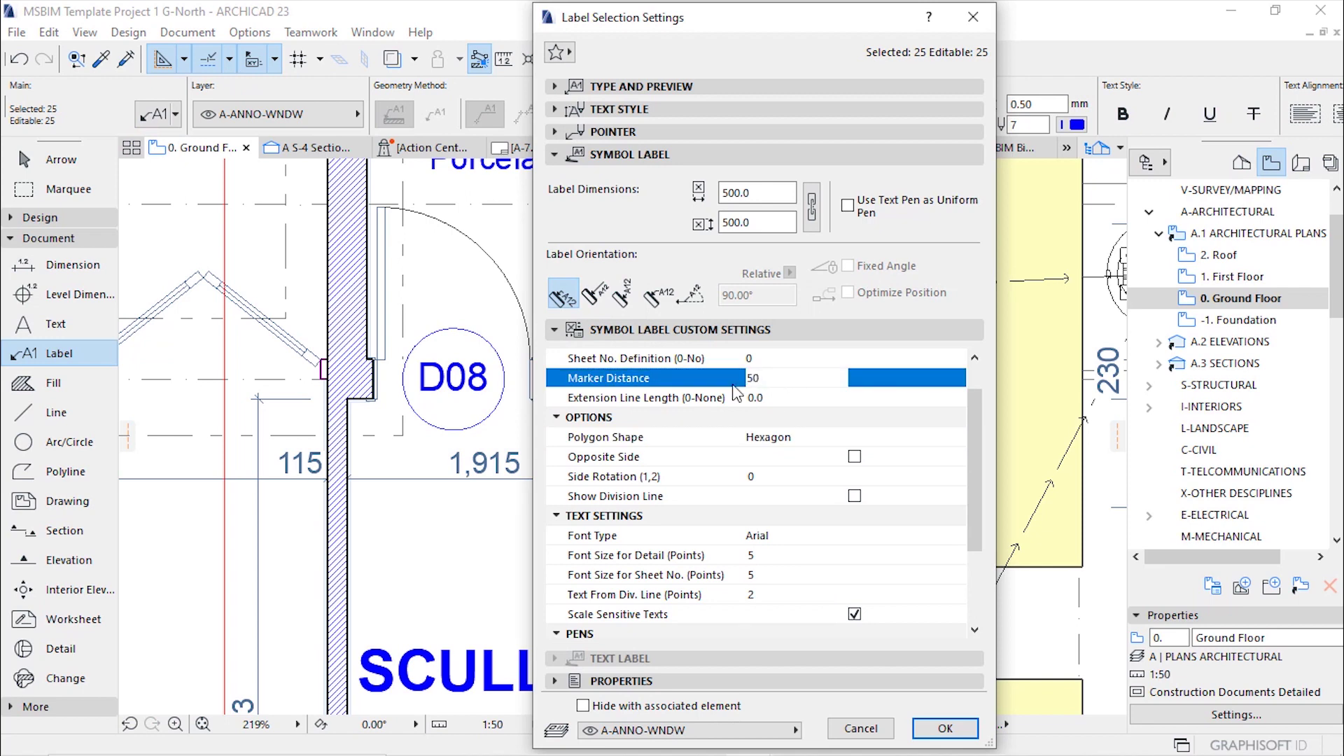
{"action": "key", "text": "Return"}
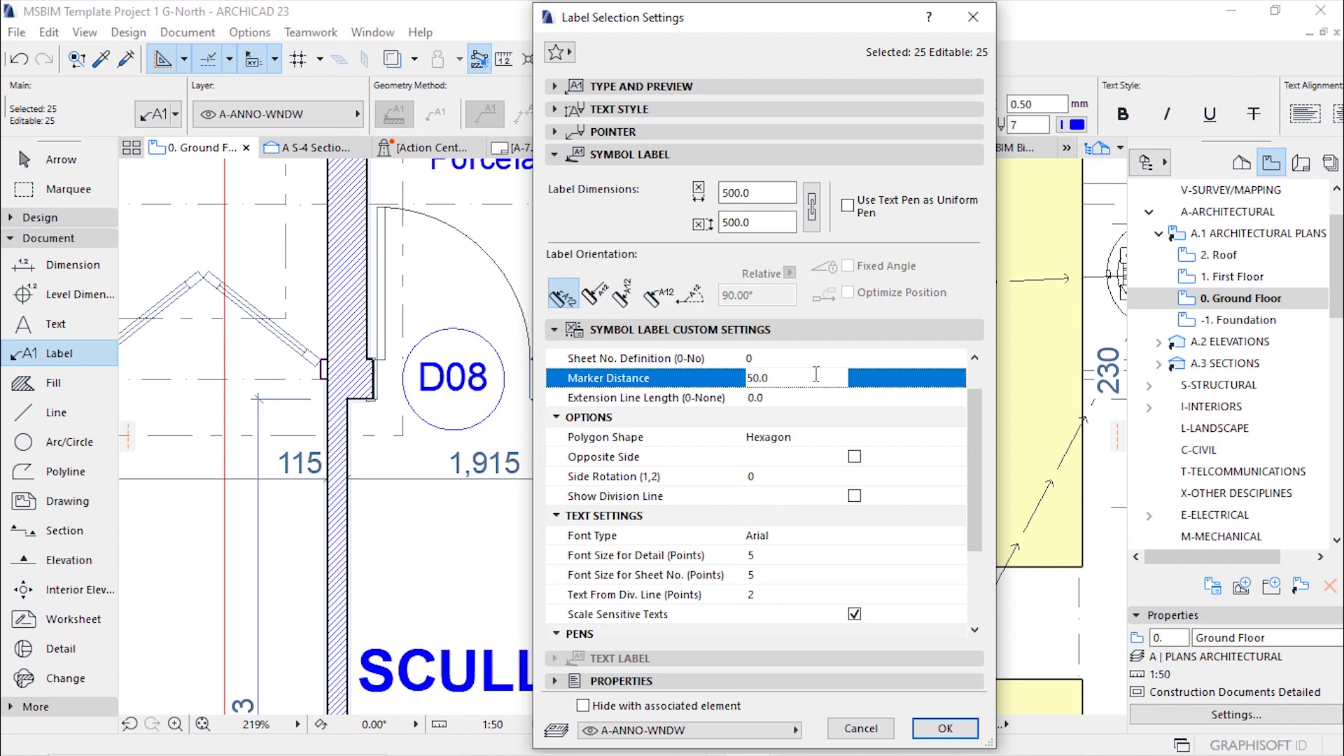
{"action": "left_click", "coordinate": [745, 384]}
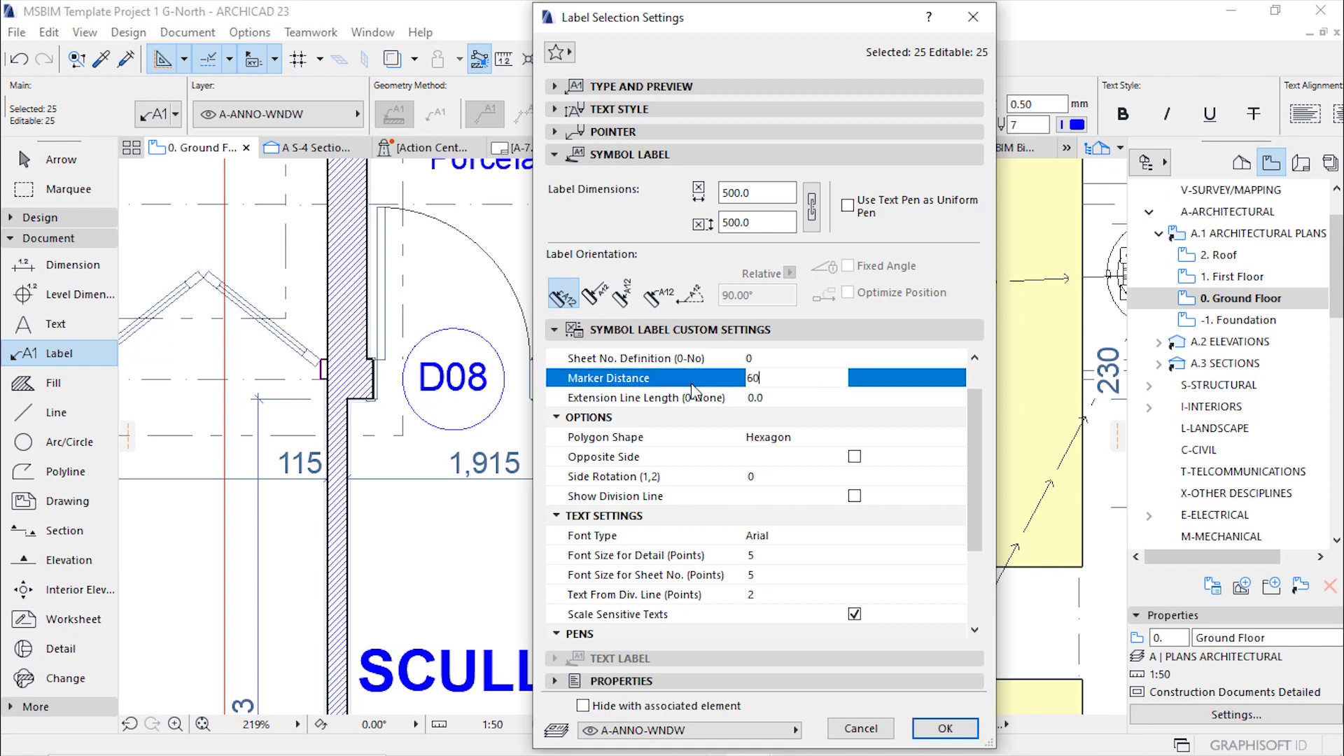
{"action": "left_click", "coordinate": [977, 730]}
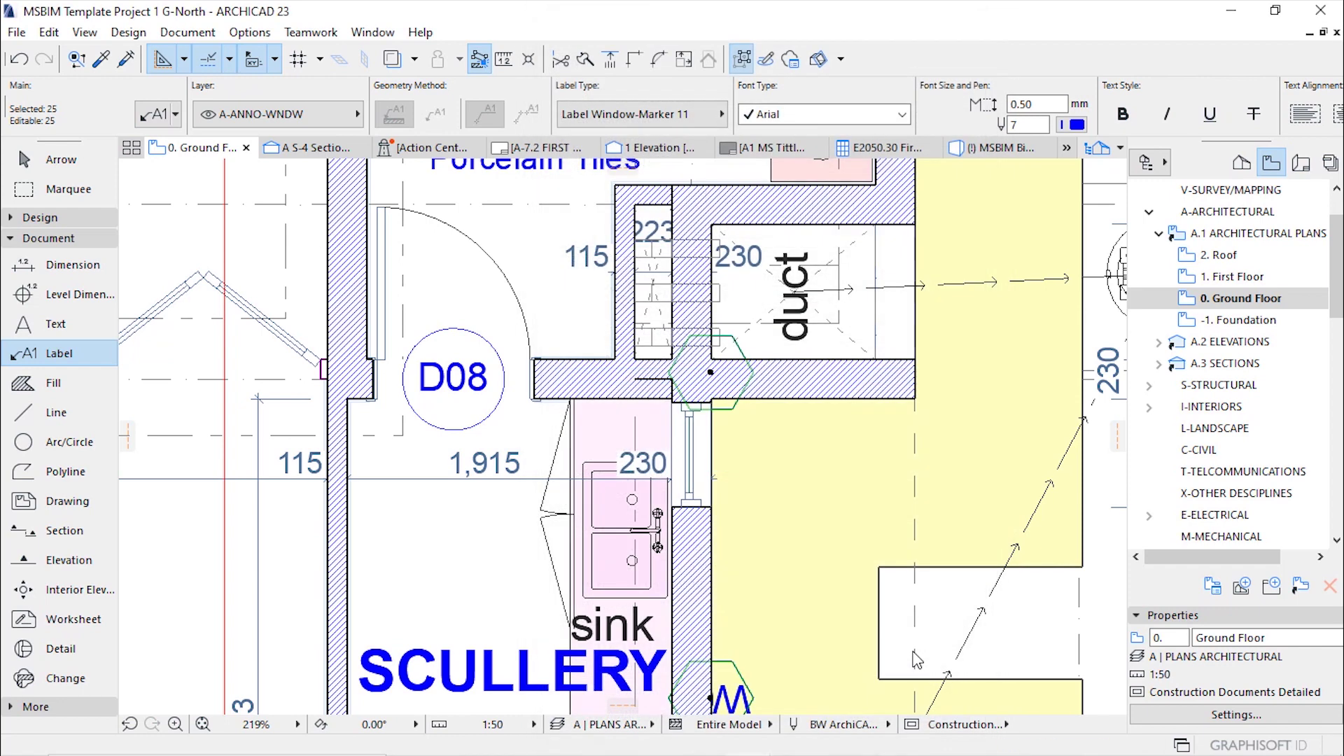
Step: Check the shifted markers around the laundry and outdoor area, and set the marker distance of the selected window labels to 0
{"action": "scroll", "coordinate": [722, 439], "scroll_direction": "down", "scroll_amount": 3}
{"action": "scroll", "coordinate": [723, 439], "scroll_direction": "down", "scroll_amount": 3}
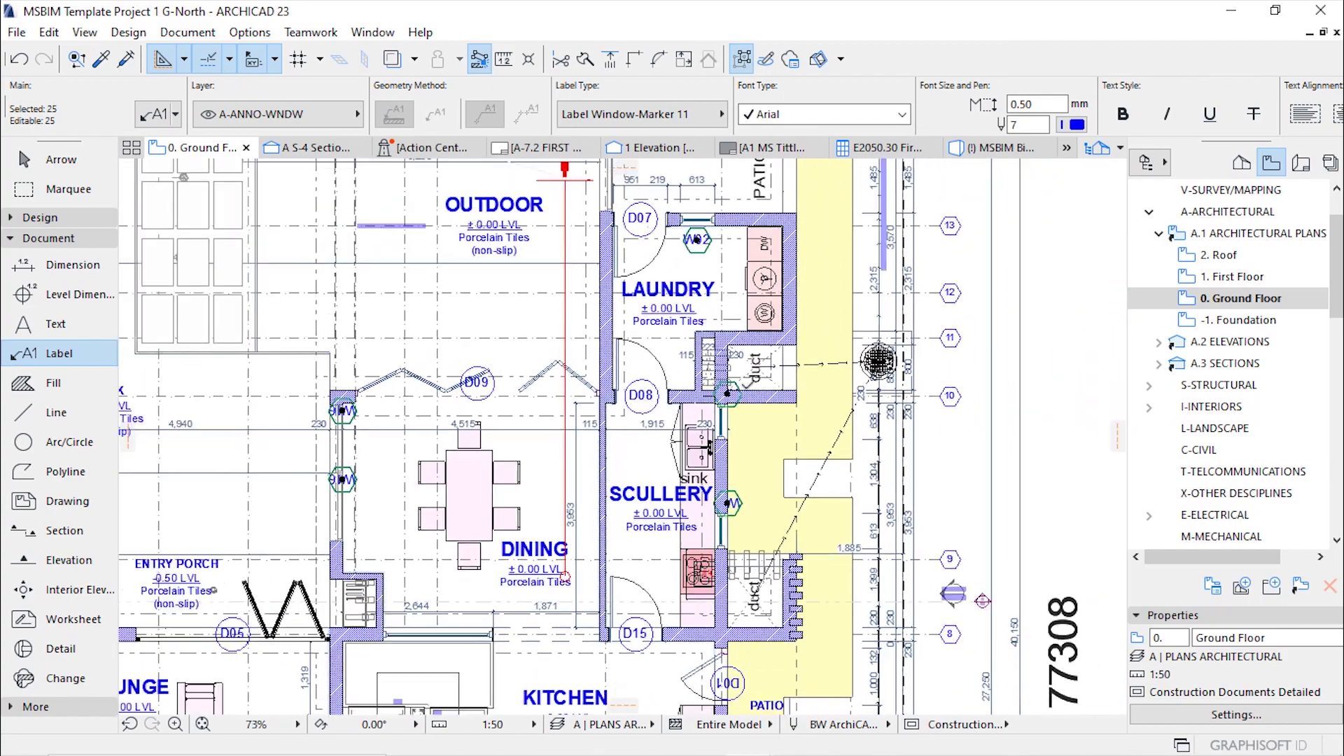
{"action": "scroll", "coordinate": [752, 415], "scroll_direction": "down", "scroll_amount": 3}
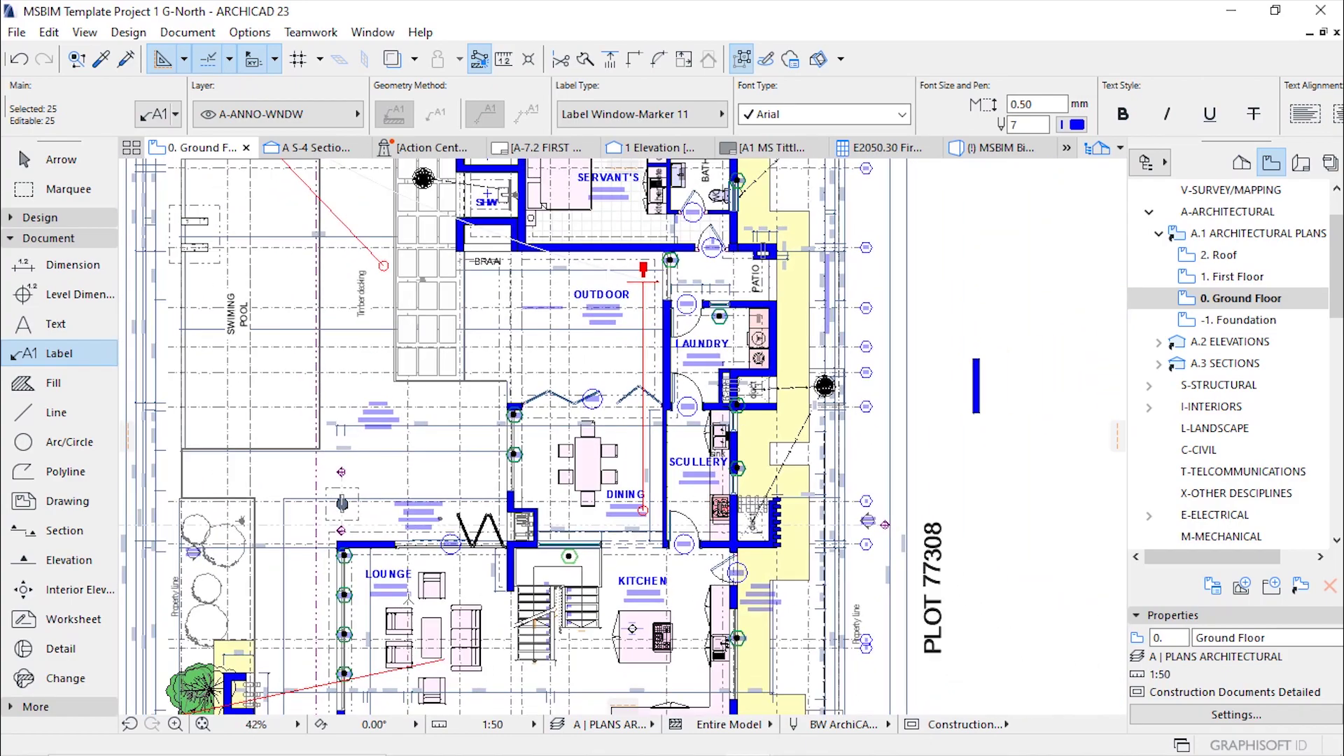
{"action": "scroll", "coordinate": [683, 262], "scroll_direction": "up", "scroll_amount": 5}
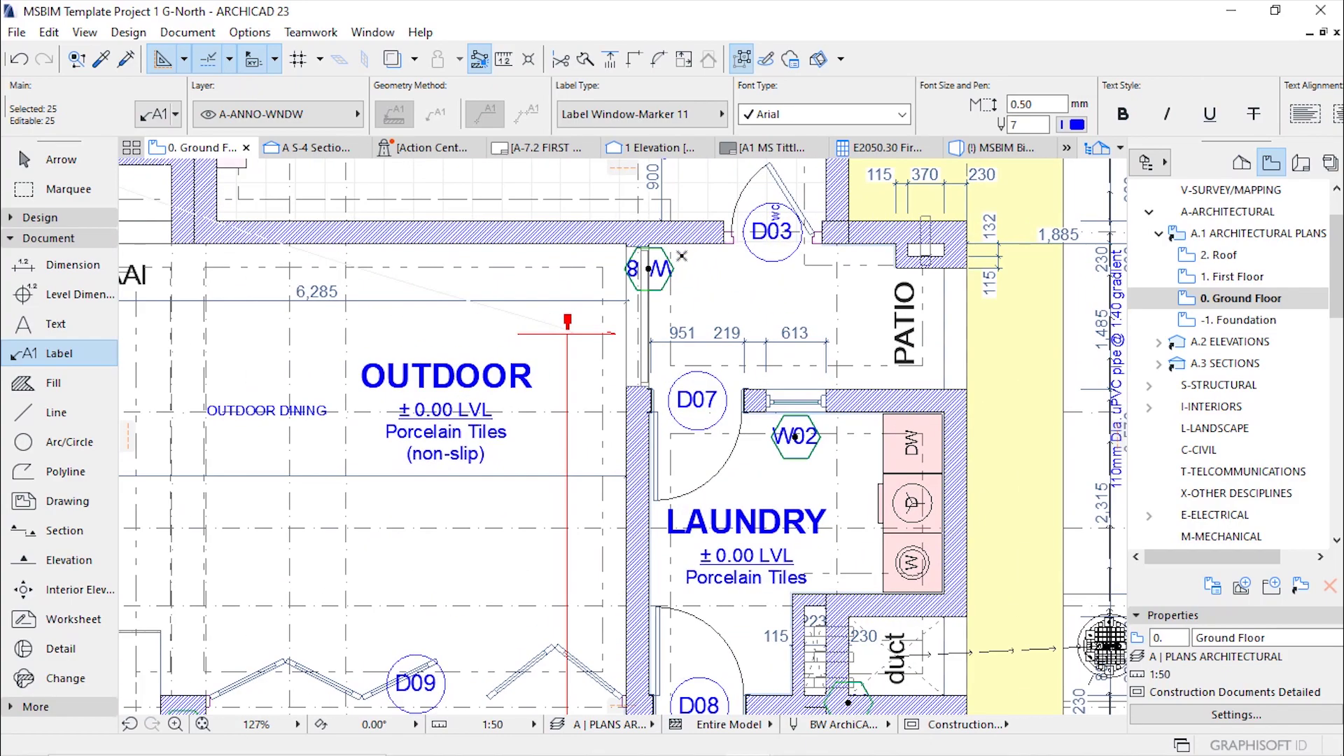
{"action": "scroll", "coordinate": [666, 235], "scroll_direction": "up", "scroll_amount": 2}
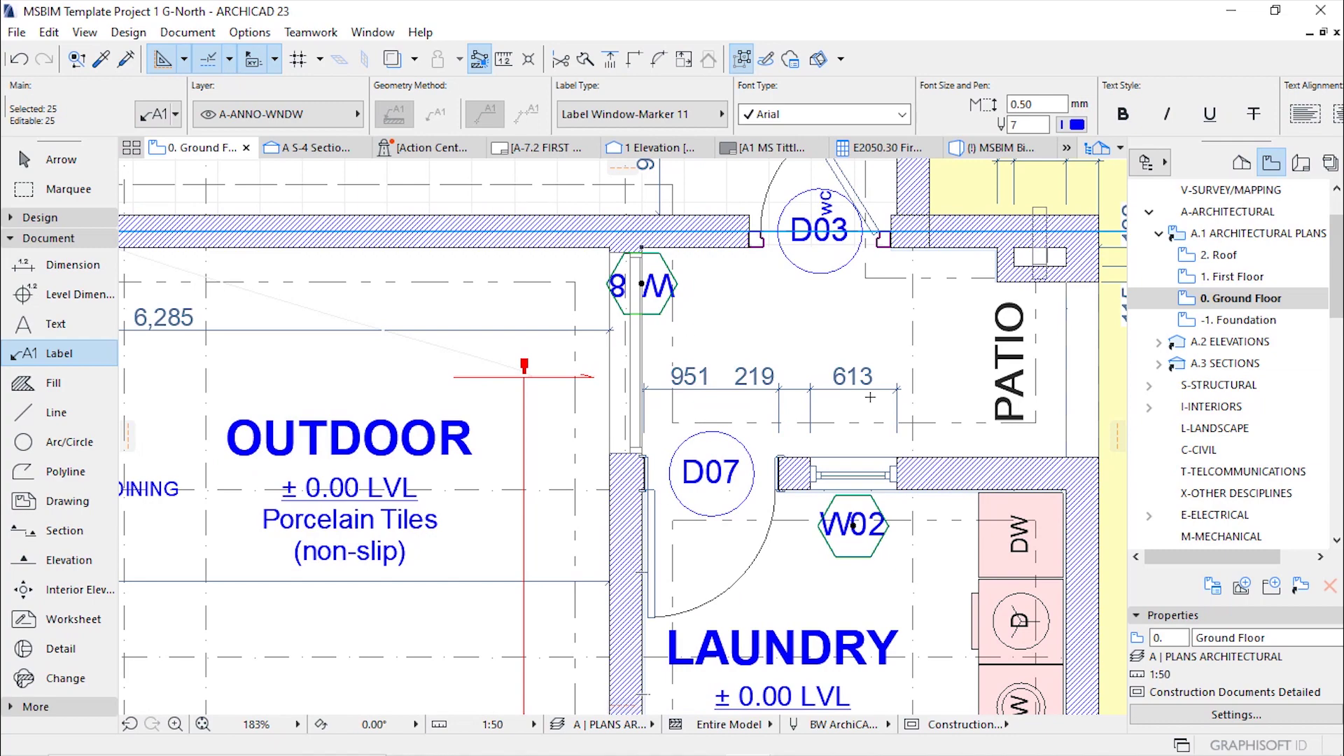
{"action": "scroll", "coordinate": [741, 266], "scroll_direction": "down", "scroll_amount": 5}
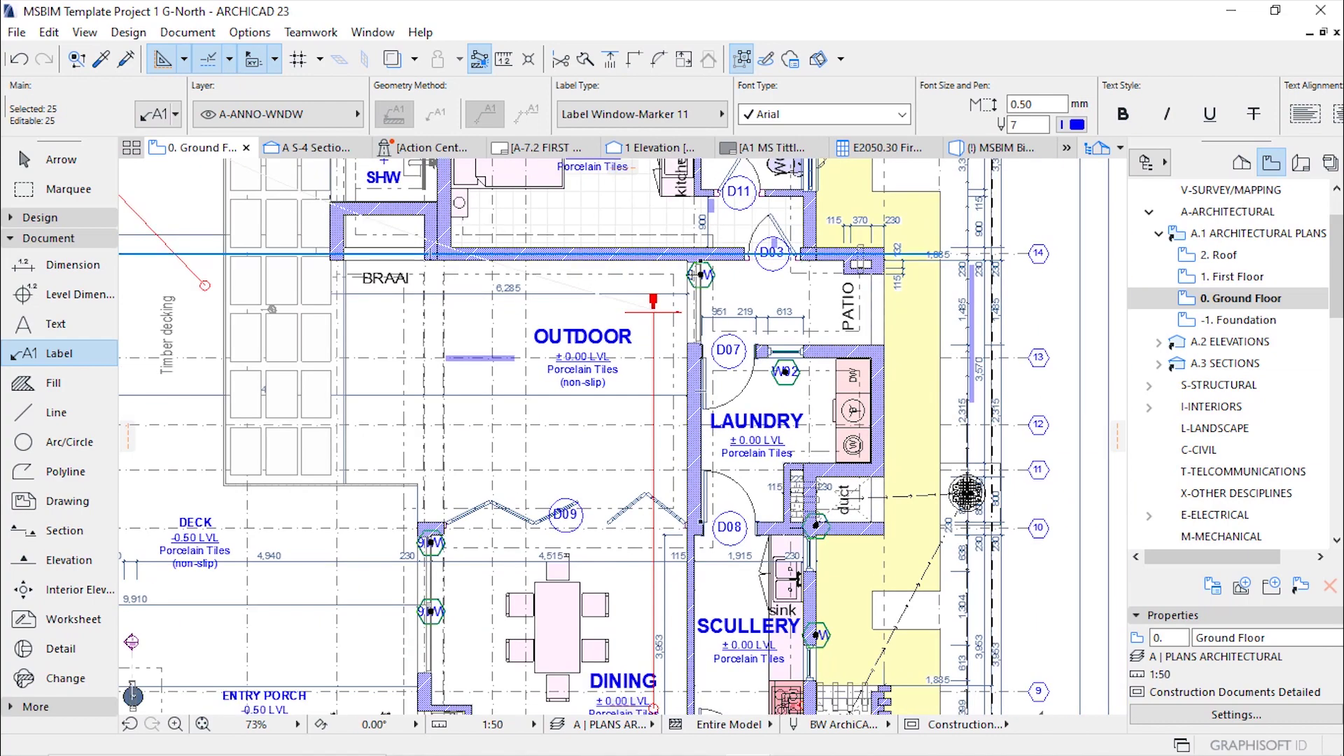
{"action": "left_click", "coordinate": [158, 119]}
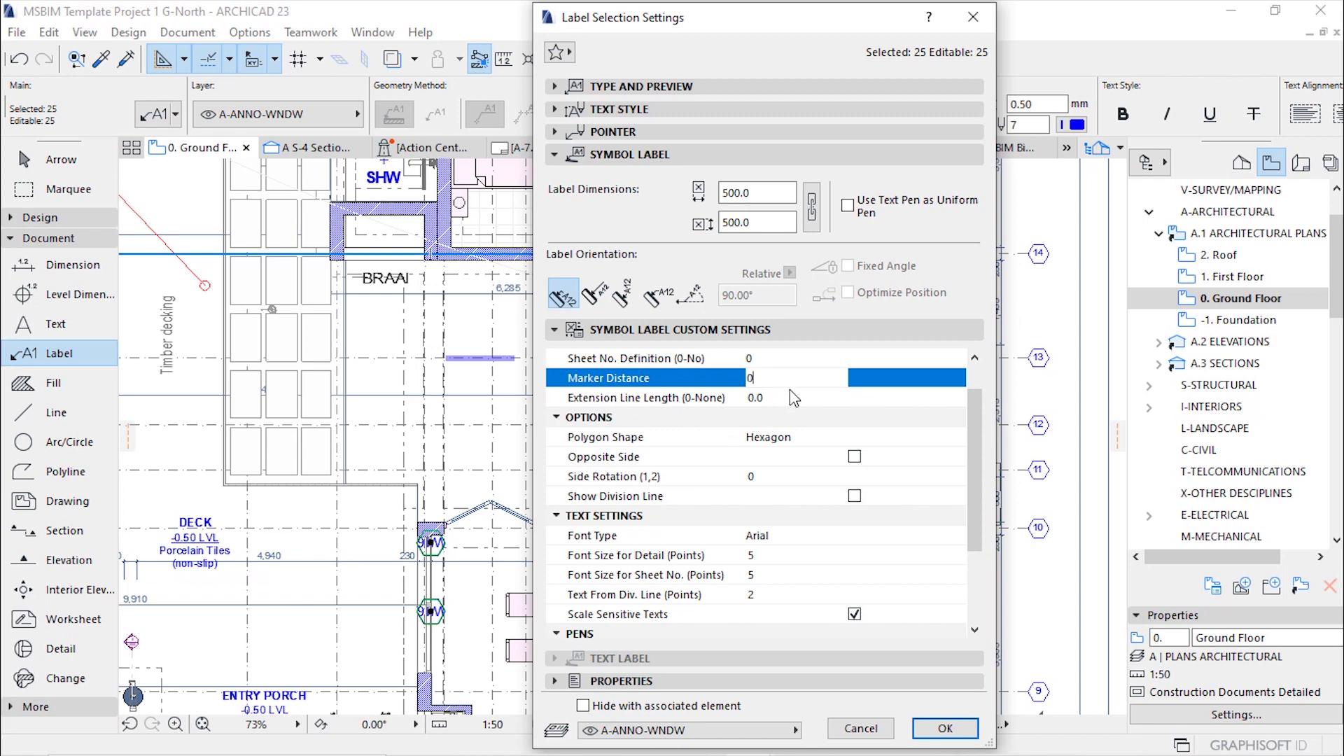
{"action": "key", "text": "Return"}
Step: Examine the window markers around the foyer, entry porch and garage with the new marker distance
{"action": "scroll", "coordinate": [762, 368], "scroll_direction": "down", "scroll_amount": 5}
{"action": "scroll", "coordinate": [623, 437], "scroll_direction": "up", "scroll_amount": 4}
{"action": "scroll", "coordinate": [623, 438], "scroll_direction": "down", "scroll_amount": 1}
{"action": "scroll", "coordinate": [793, 643], "scroll_direction": "up", "scroll_amount": 3}
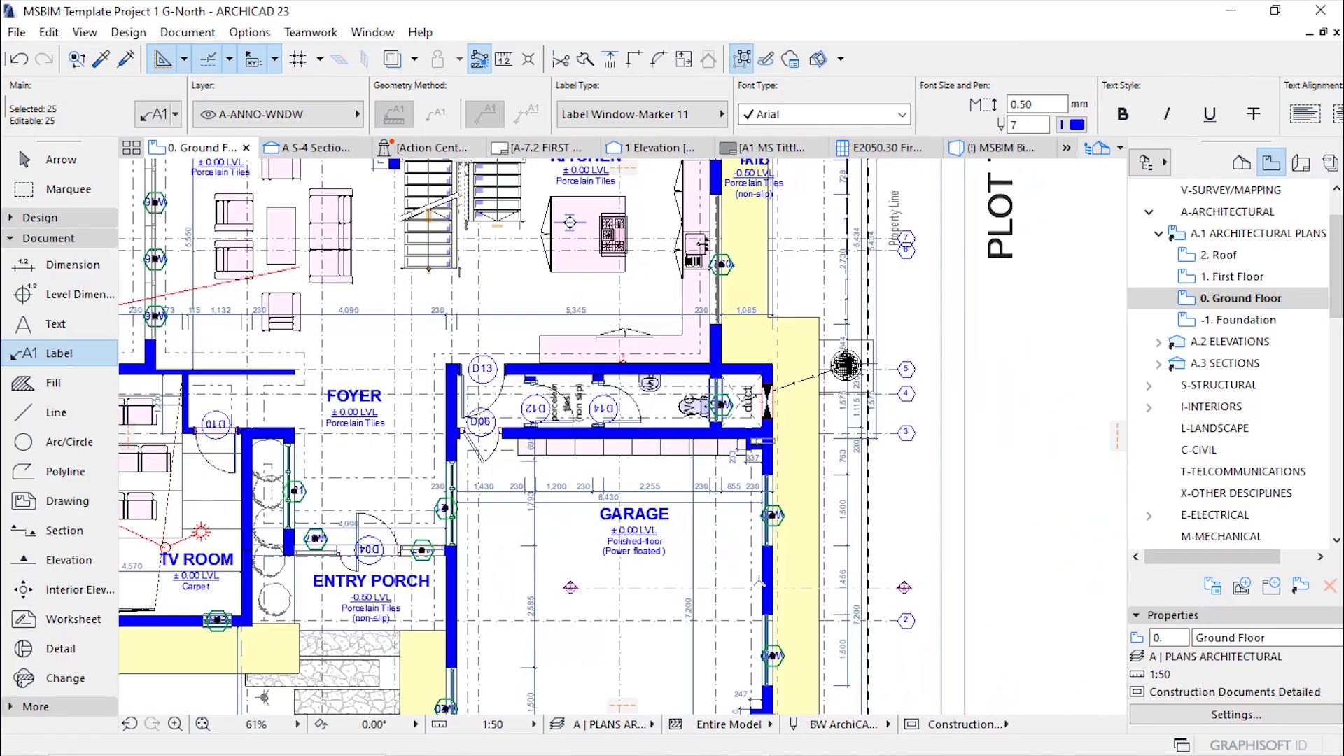
{"action": "scroll", "coordinate": [777, 643], "scroll_direction": "down", "scroll_amount": 3}
{"action": "scroll", "coordinate": [796, 517], "scroll_direction": "up", "scroll_amount": 5}
{"action": "scroll", "coordinate": [796, 516], "scroll_direction": "up", "scroll_amount": 3}
Step: Clear the current label selection and move both W20 window labels beside the garage outward onto the paving, the upper one by about 365 mm
{"action": "left_click", "coordinate": [779, 474]}
{"action": "key", "text": "Escape"}
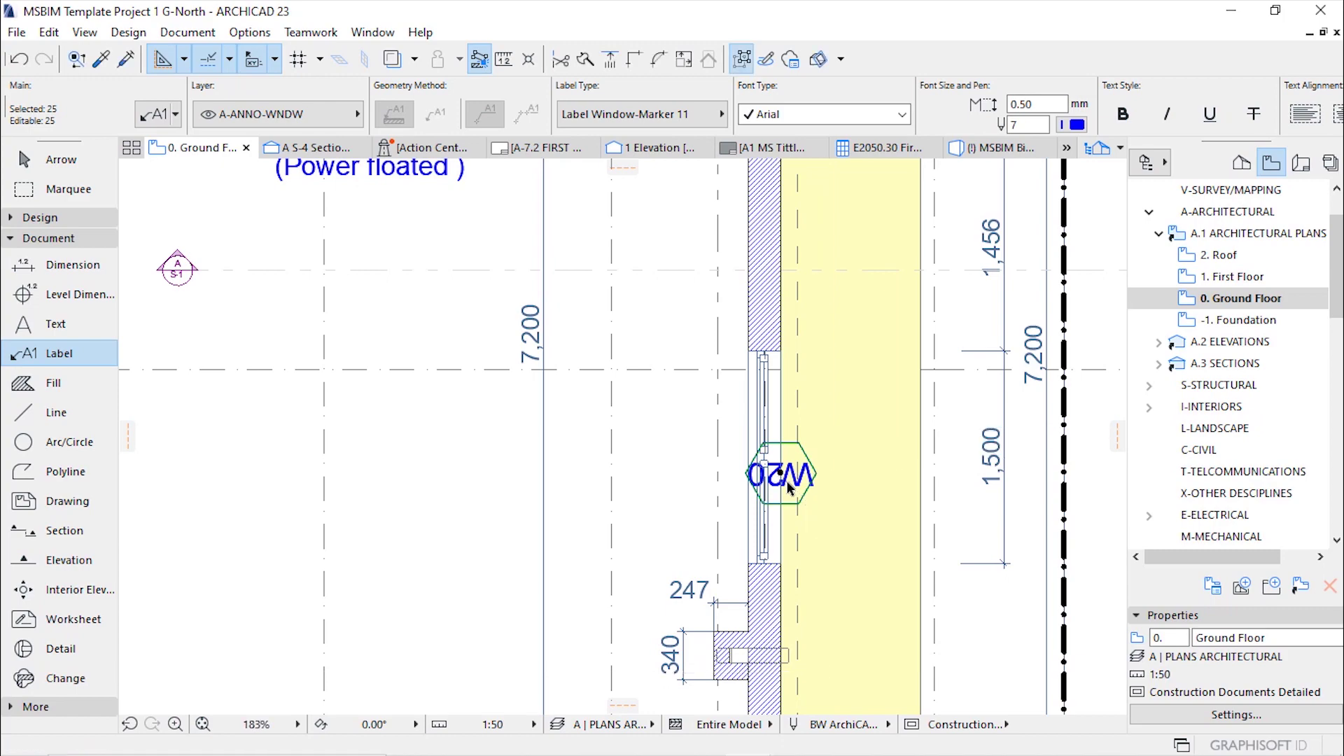
{"action": "key", "text": "Escape"}
{"action": "key", "text": "Escape"}
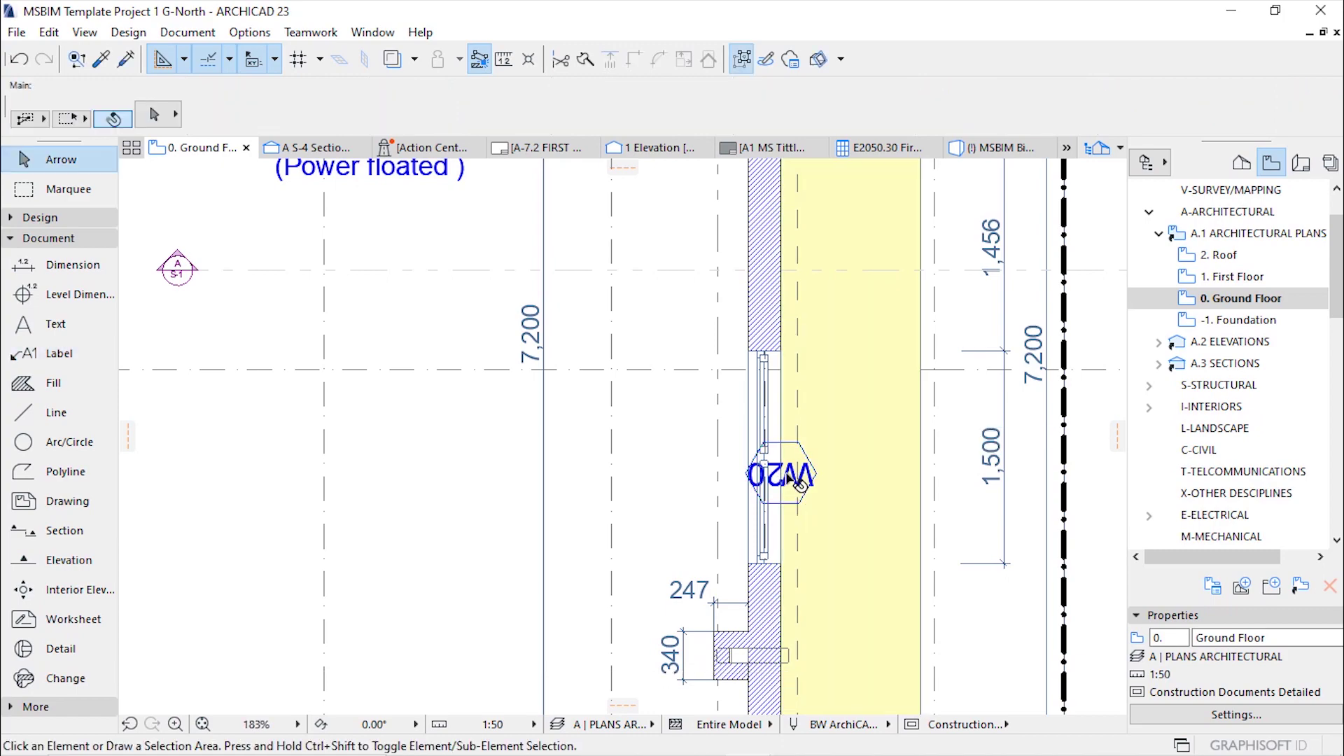
{"action": "left_click", "coordinate": [791, 481]}
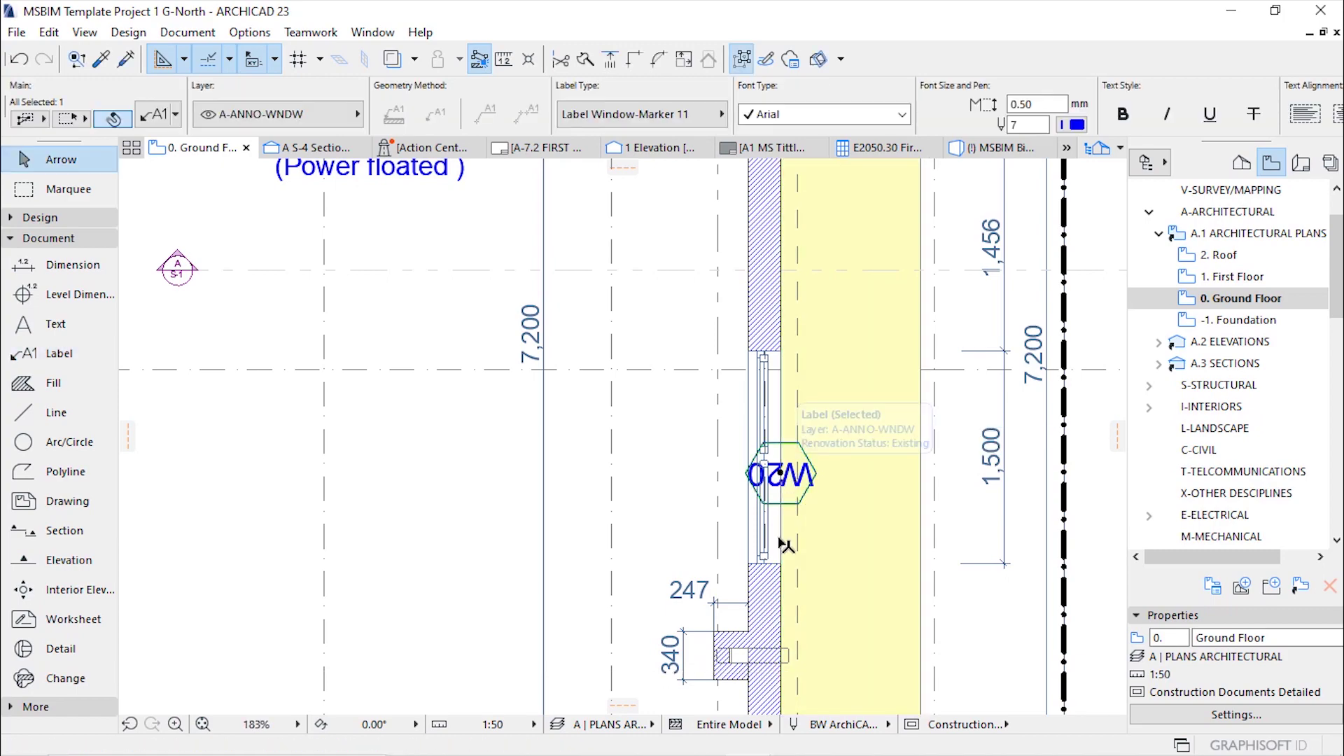
{"action": "scroll", "coordinate": [778, 570], "scroll_direction": "down", "scroll_amount": 5}
{"action": "scroll", "coordinate": [750, 429], "scroll_direction": "up", "scroll_amount": 5}
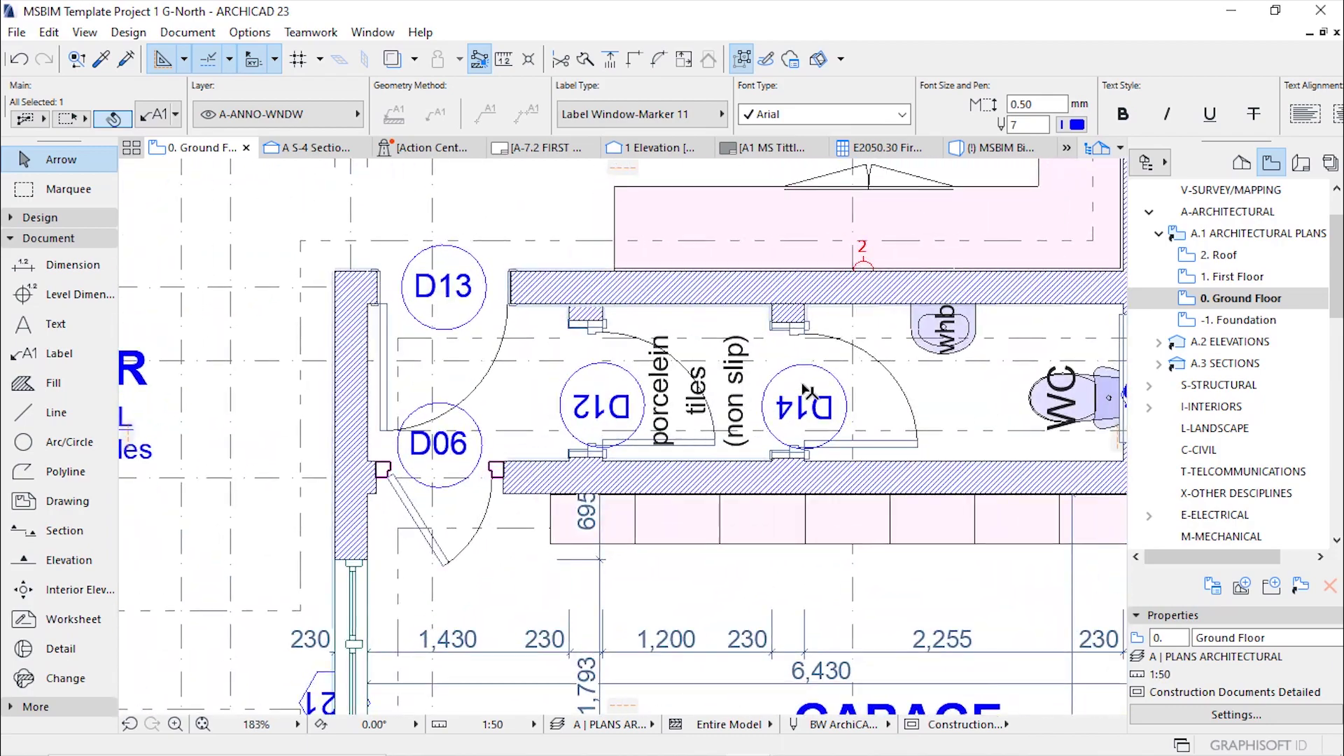
{"action": "scroll", "coordinate": [769, 553], "scroll_direction": "down", "scroll_amount": 5}
{"action": "scroll", "coordinate": [769, 553], "scroll_direction": "up", "scroll_amount": 5}
{"action": "left_click", "coordinate": [652, 448]}
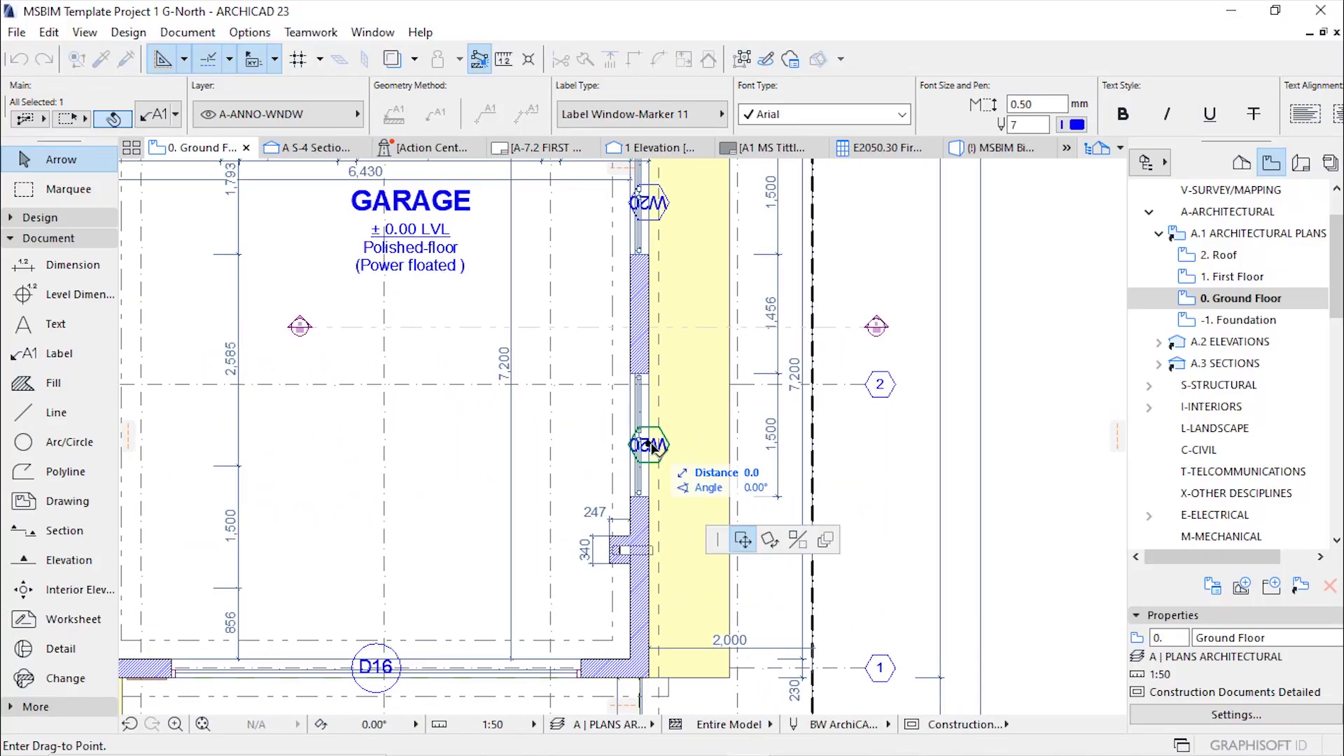
{"action": "left_click", "coordinate": [692, 452]}
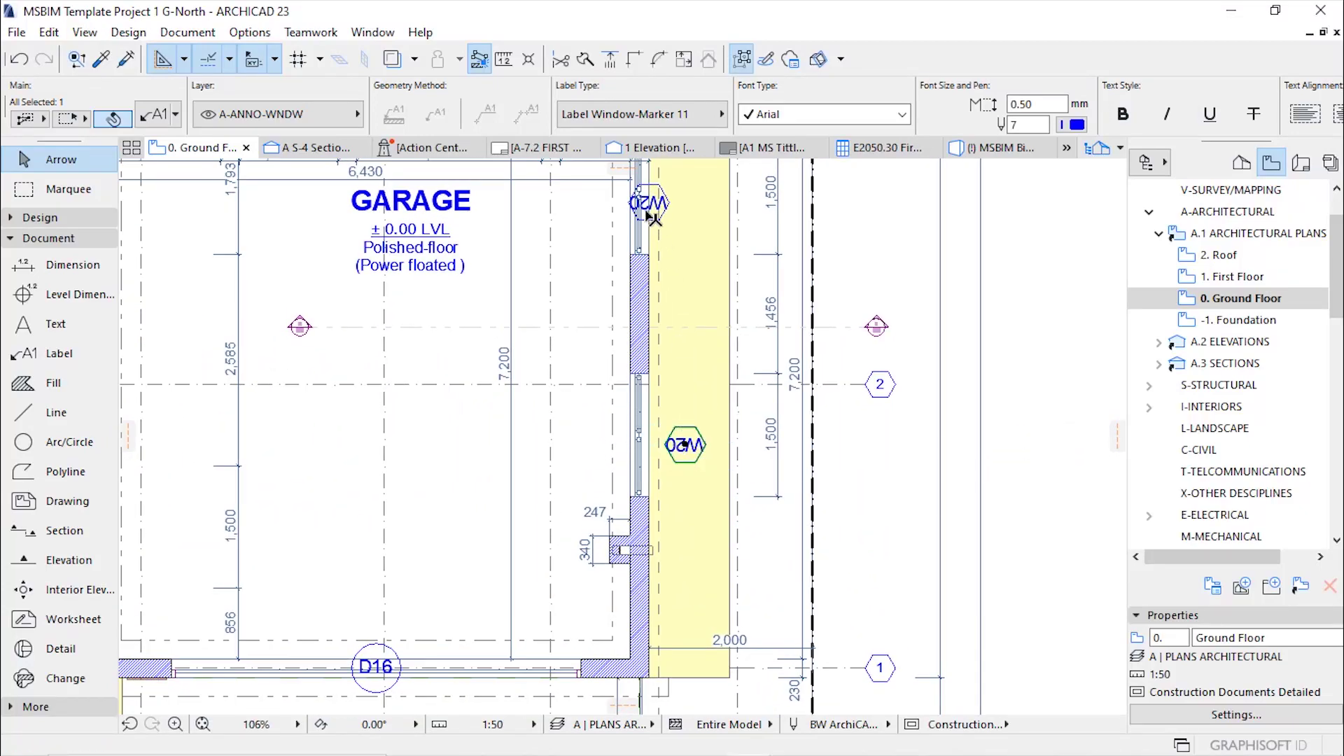
{"action": "left_click", "coordinate": [652, 203]}
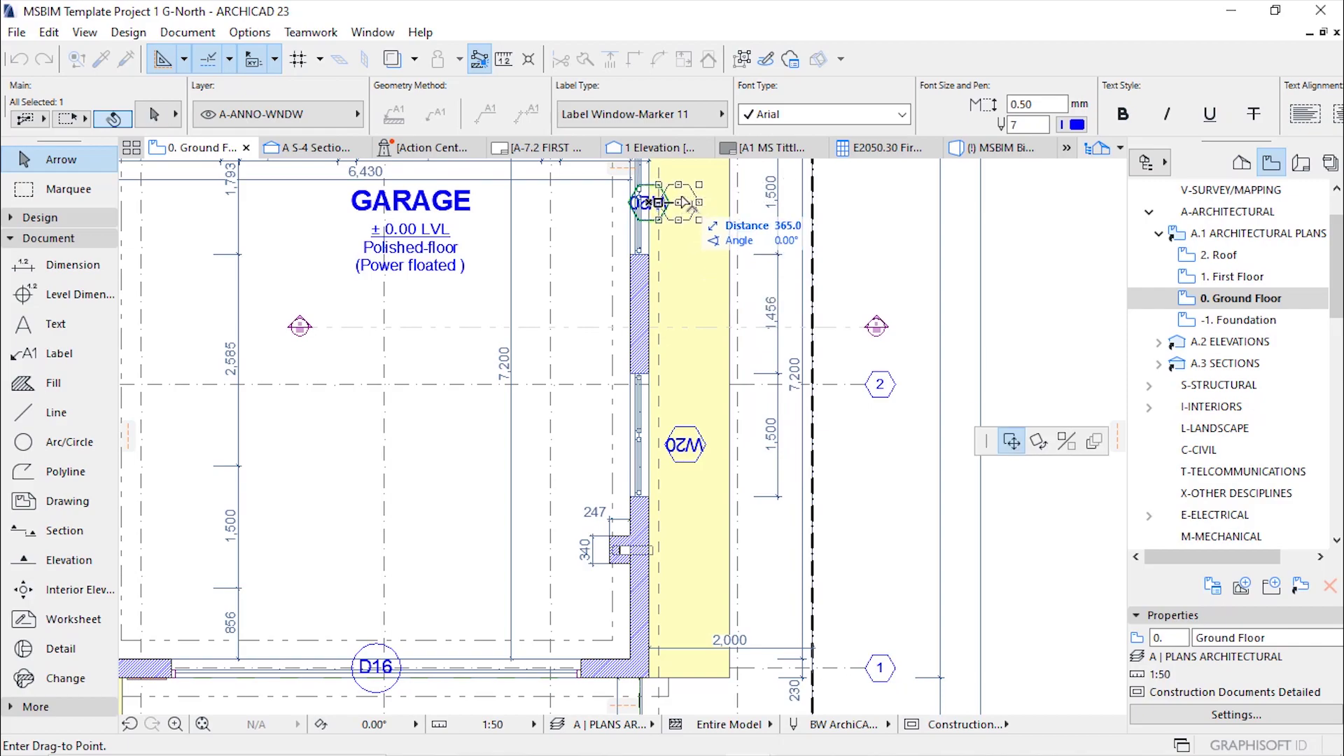
{"action": "left_click", "coordinate": [690, 206]}
Step: Move the window label beside the kitchen sink horizontally outward by about 434 mm, clear of the window
{"action": "scroll", "coordinate": [887, 529], "scroll_direction": "down", "scroll_amount": 5}
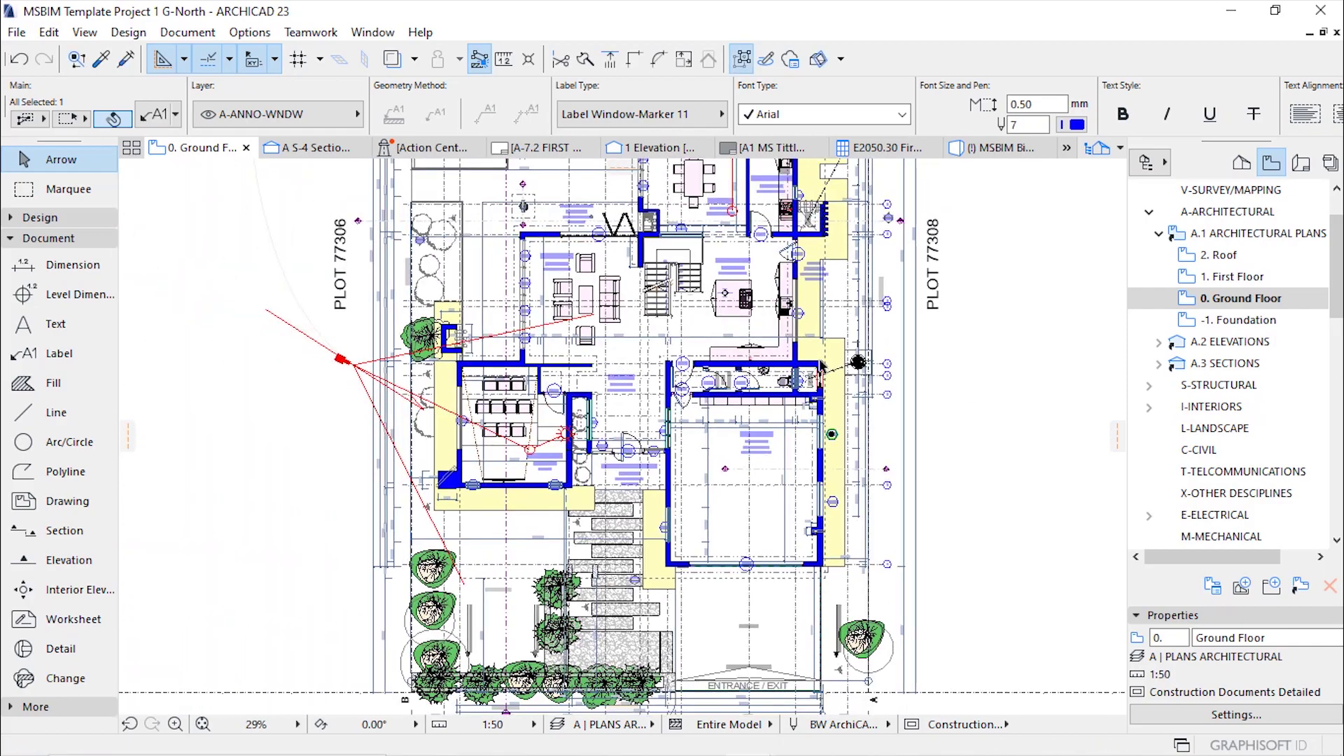
{"action": "scroll", "coordinate": [782, 288], "scroll_direction": "up", "scroll_amount": 4}
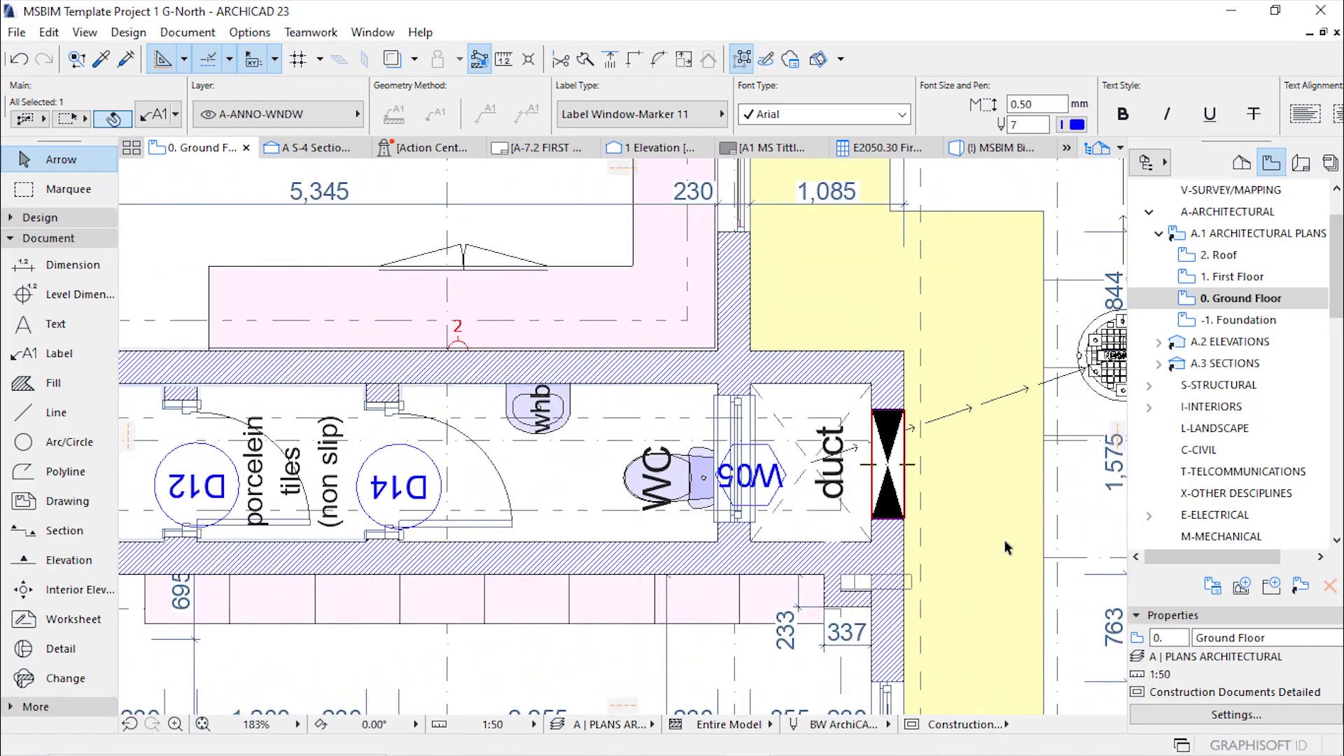
{"action": "scroll", "coordinate": [857, 542], "scroll_direction": "down", "scroll_amount": 6}
{"action": "scroll", "coordinate": [868, 463], "scroll_direction": "up", "scroll_amount": 7}
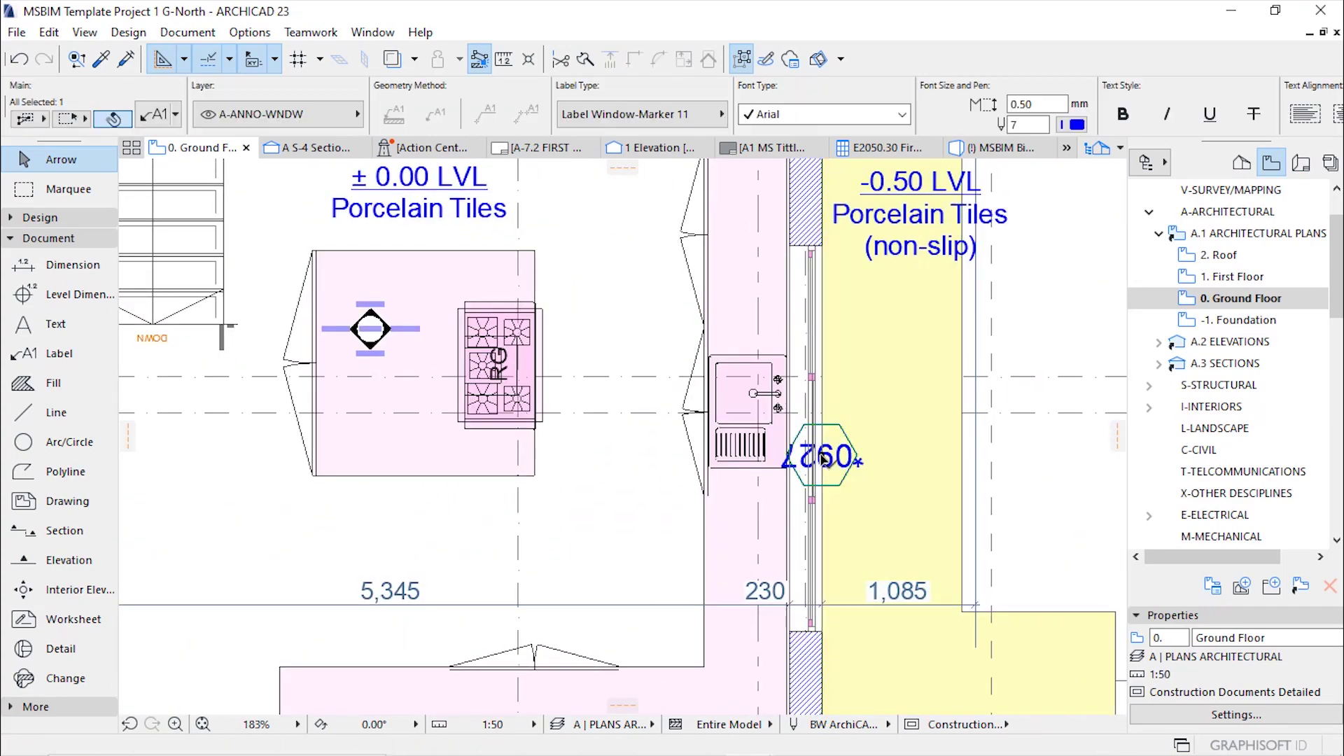
{"action": "left_click", "coordinate": [827, 459]}
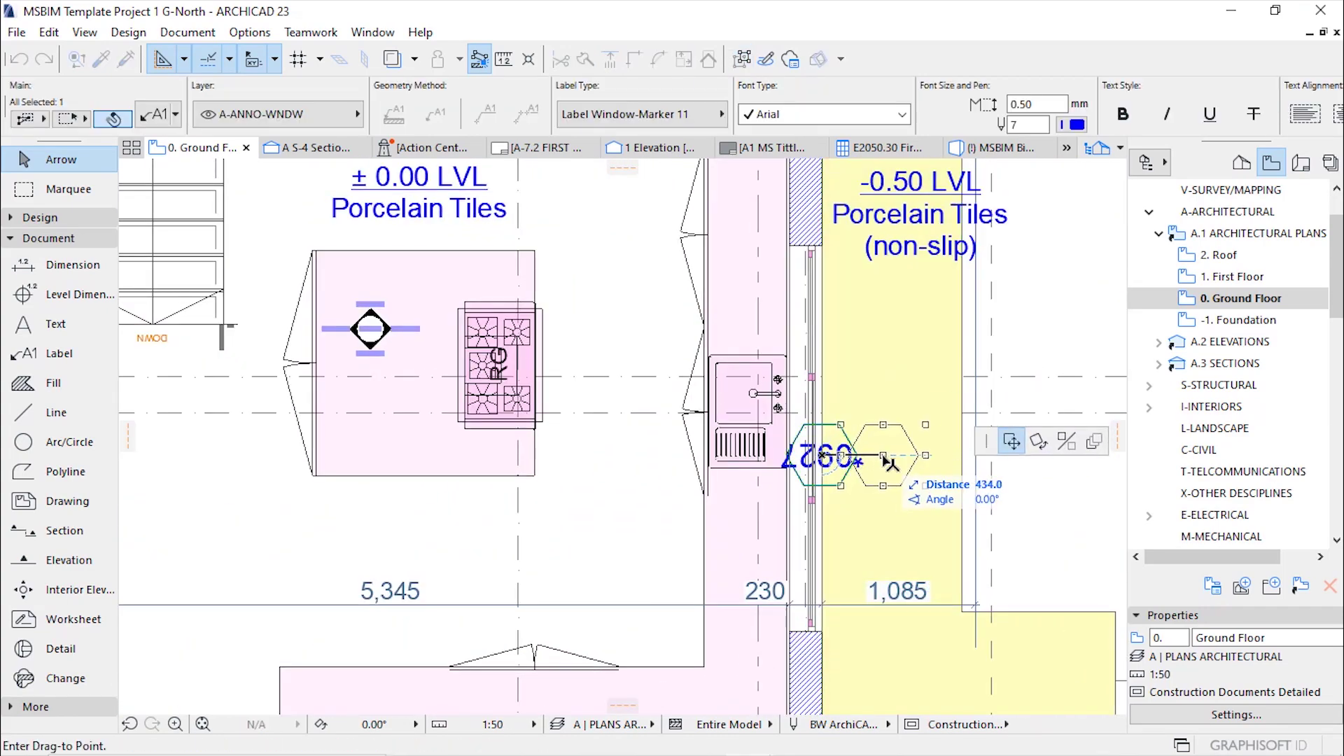
{"action": "left_click", "coordinate": [894, 446]}
Step: Select the two window labels on the scullery's outer wall and move them together horizontally outward by about 325 mm
{"action": "scroll", "coordinate": [805, 571], "scroll_direction": "down", "scroll_amount": 1}
{"action": "scroll", "coordinate": [805, 571], "scroll_direction": "down", "scroll_amount": 4}
{"action": "scroll", "coordinate": [810, 308], "scroll_direction": "up", "scroll_amount": 3}
{"action": "key", "text": "Escape"}
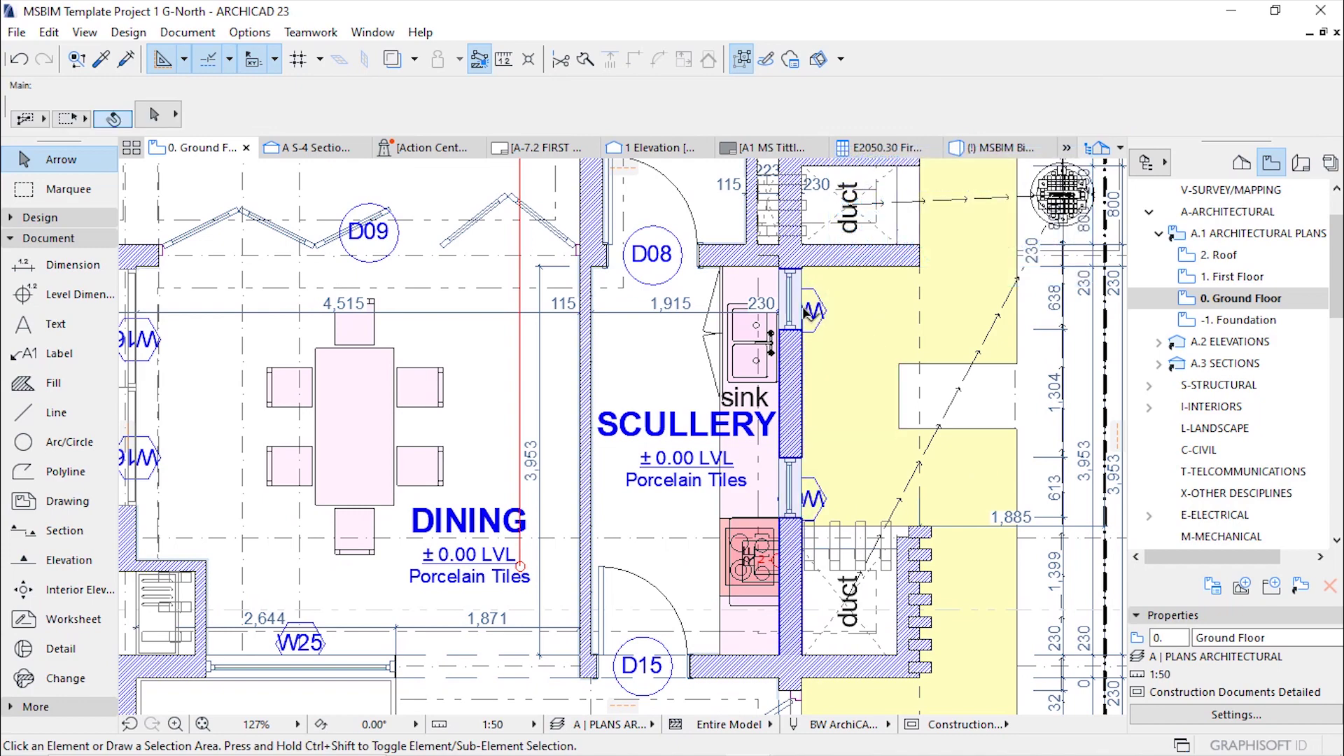
{"action": "scroll", "coordinate": [812, 316], "scroll_direction": "up", "scroll_amount": 3}
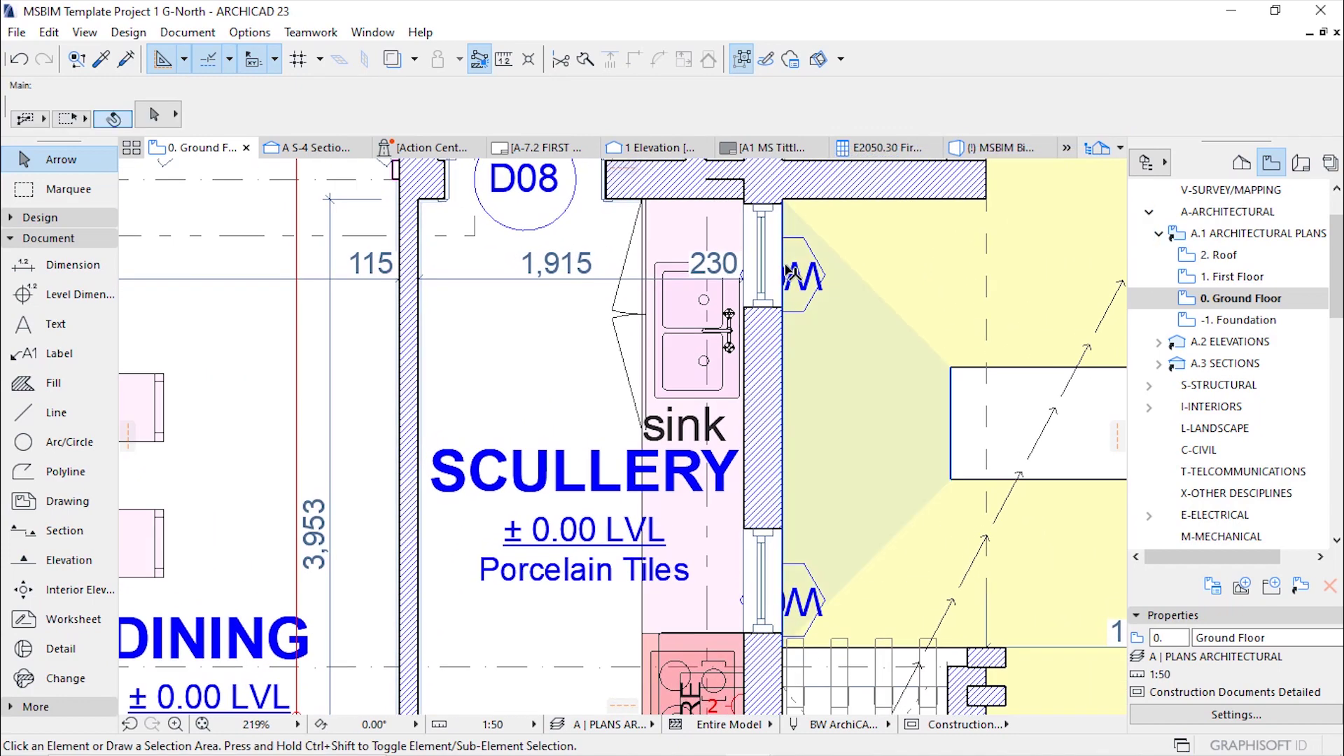
{"action": "left_click", "coordinate": [809, 315]}
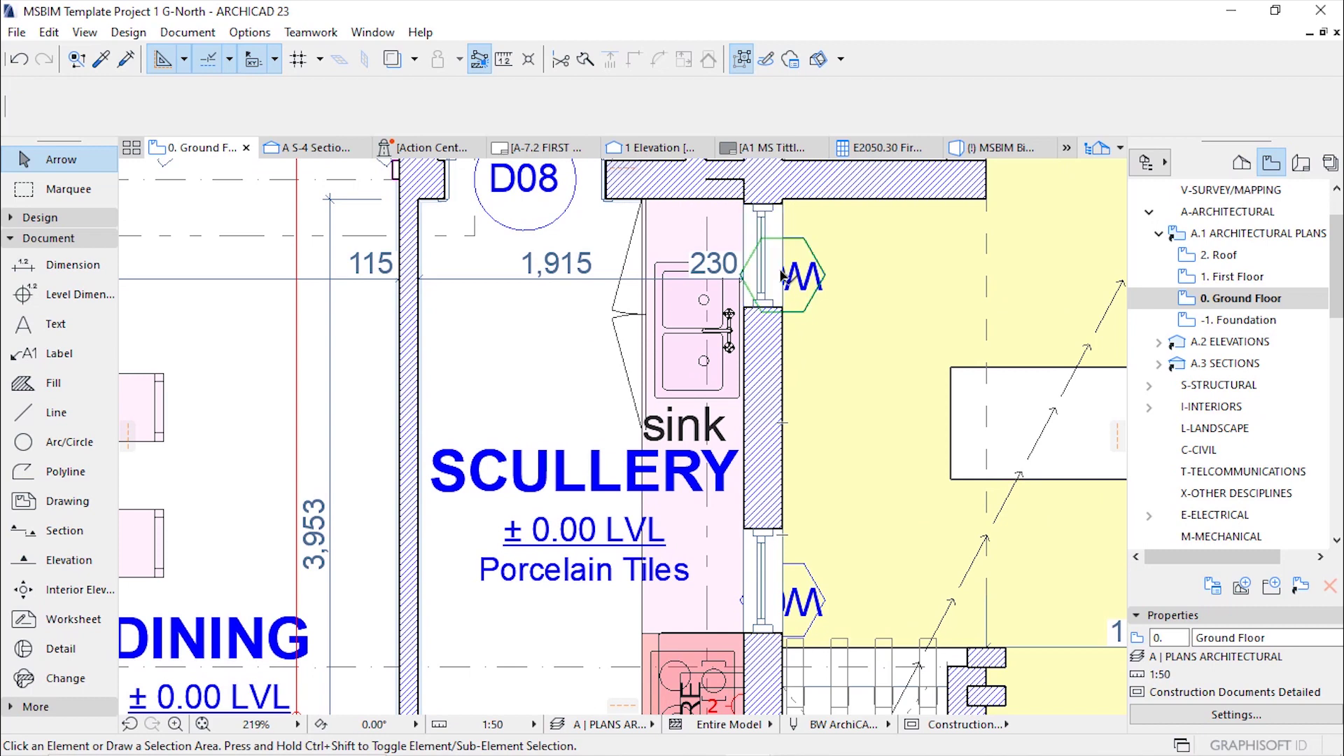
{"action": "left_click", "coordinate": [783, 603], "text": "shift"}
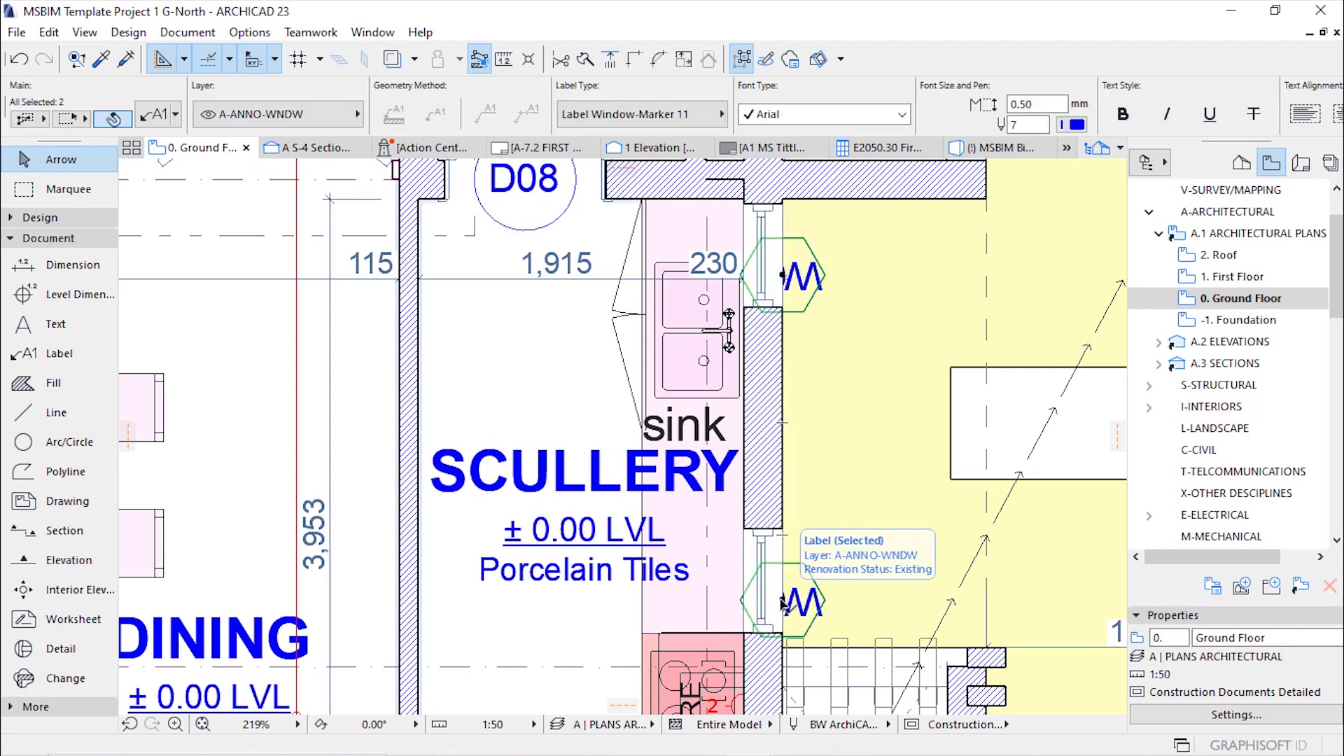
{"action": "left_click", "coordinate": [820, 603]}
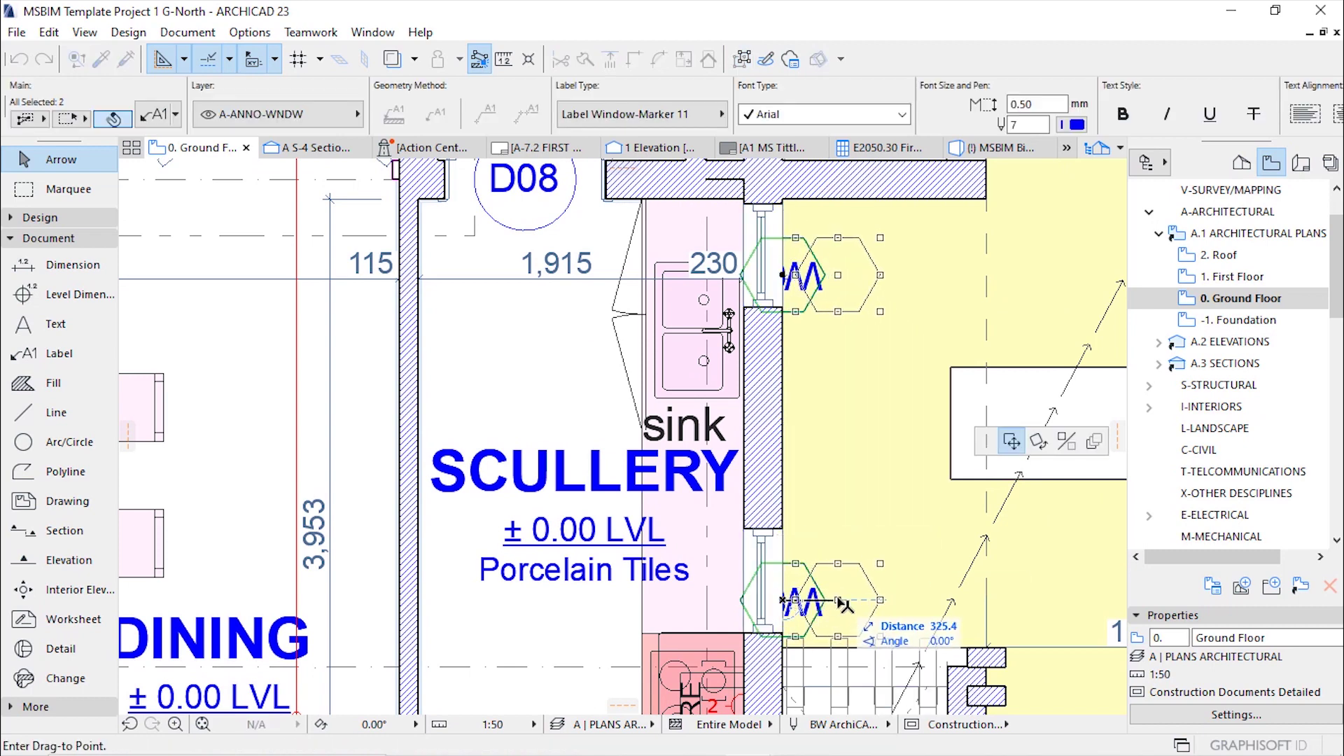
{"action": "left_click", "coordinate": [845, 604]}
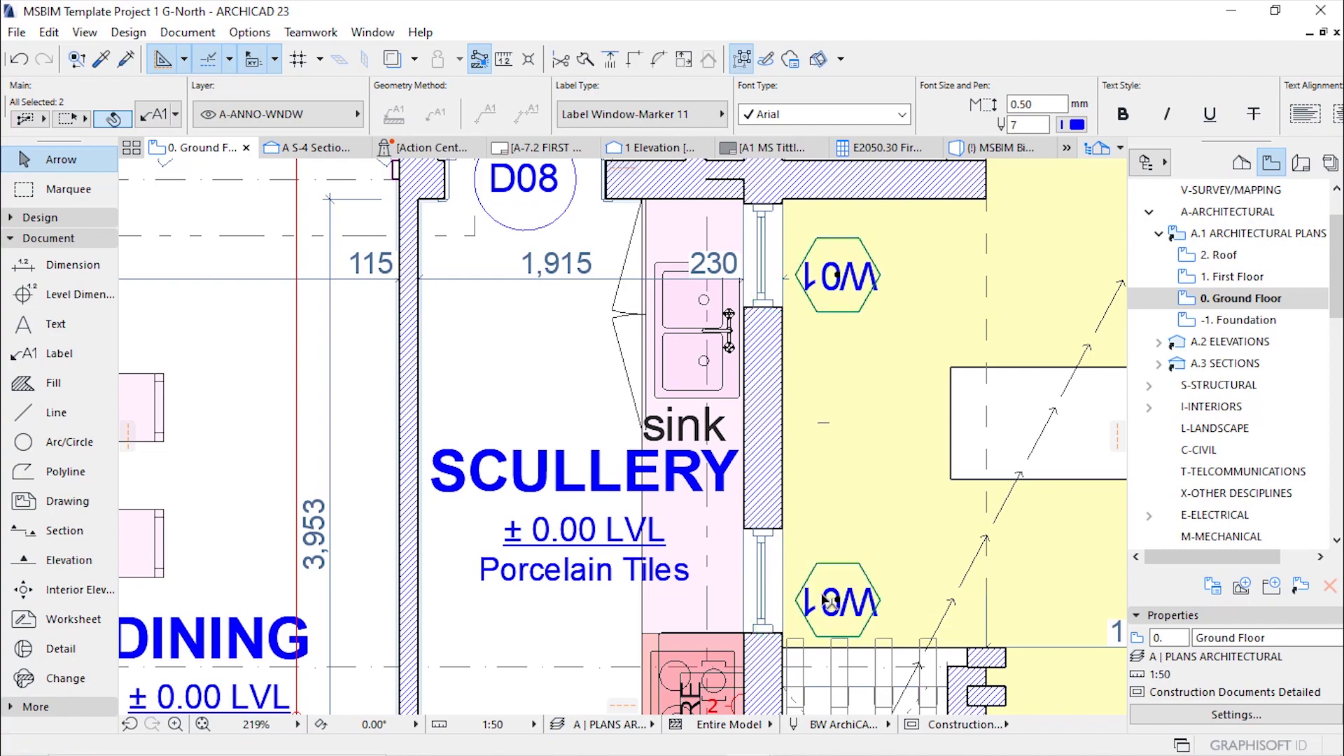
Step: Move the W05 window label at the servant's bathroom horizontally outward by about 391 mm
{"action": "scroll", "coordinate": [801, 352], "scroll_direction": "down", "scroll_amount": 5}
{"action": "scroll", "coordinate": [802, 352], "scroll_direction": "up", "scroll_amount": 5}
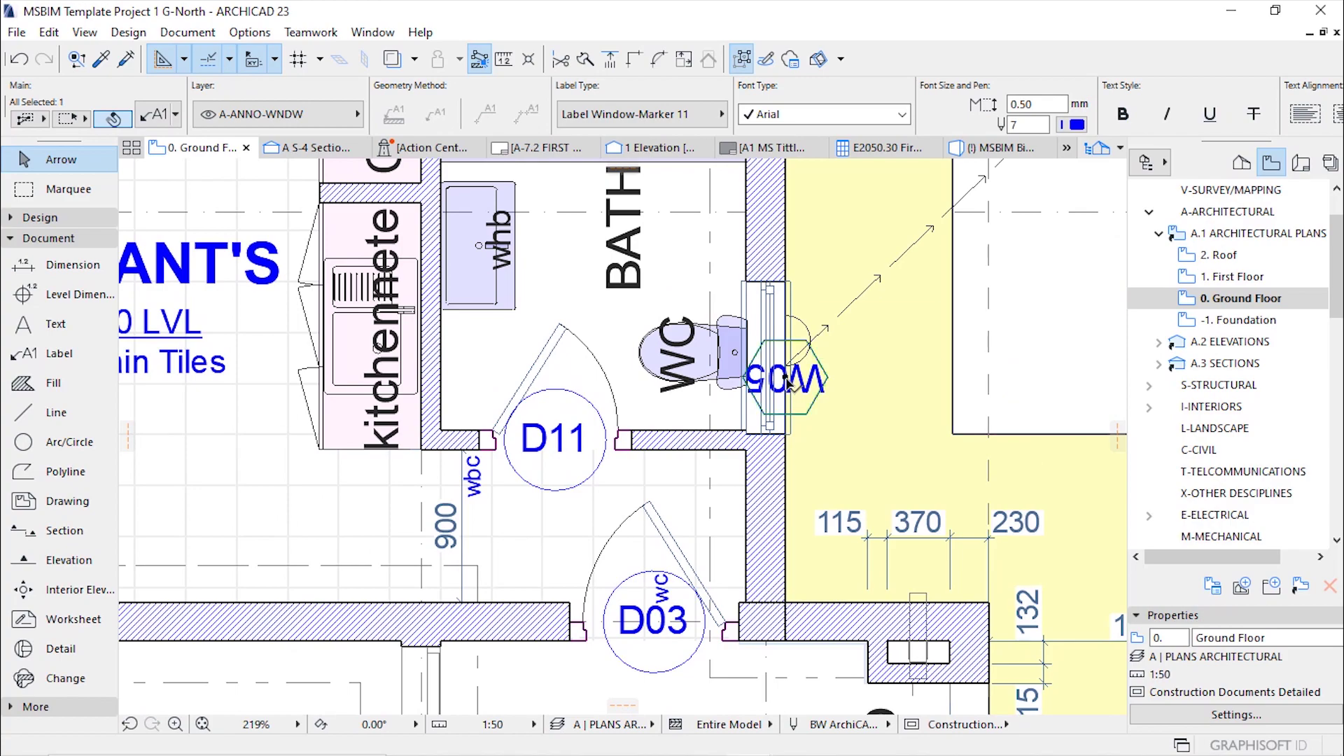
{"action": "left_click", "coordinate": [809, 382]}
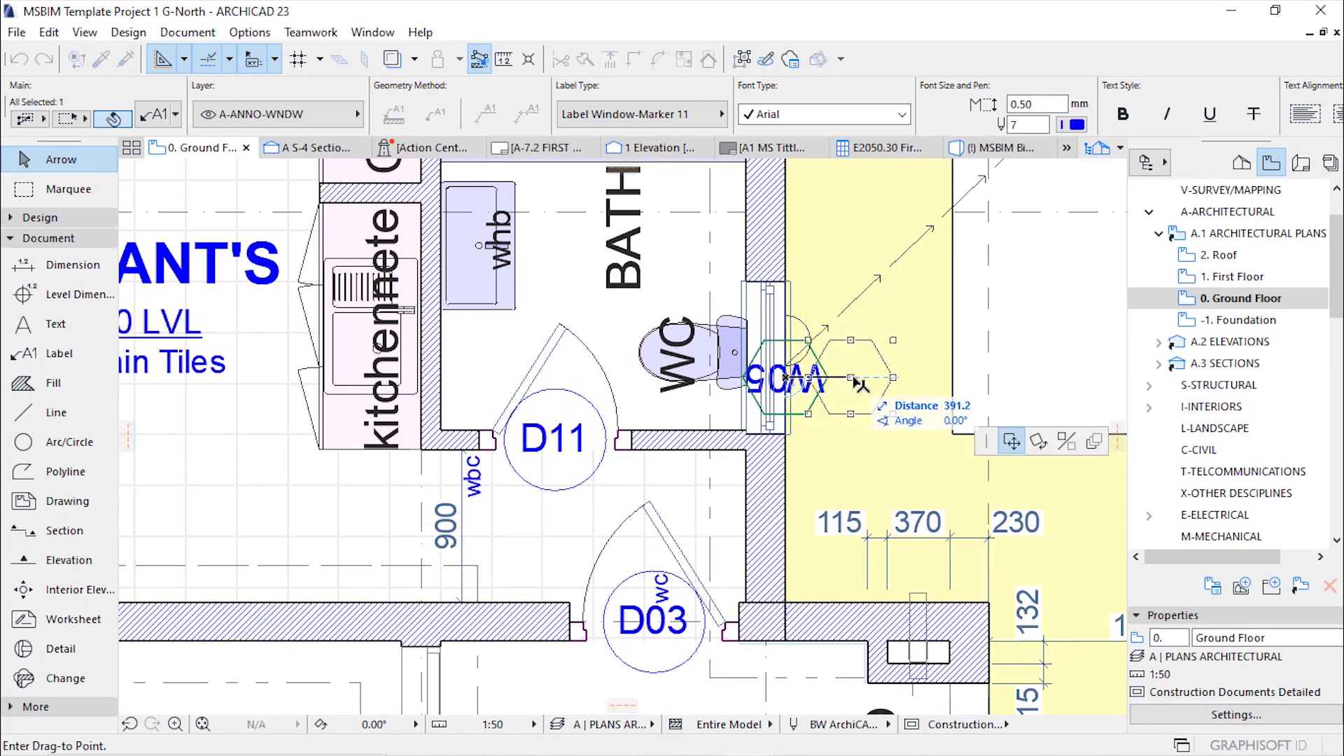
{"action": "left_click", "coordinate": [812, 385]}
Step: Move the W22 label above the servant's room straight up, away from its window
{"action": "scroll", "coordinate": [805, 405], "scroll_direction": "down", "scroll_amount": 3}
{"action": "scroll", "coordinate": [528, 403], "scroll_direction": "up", "scroll_amount": 3}
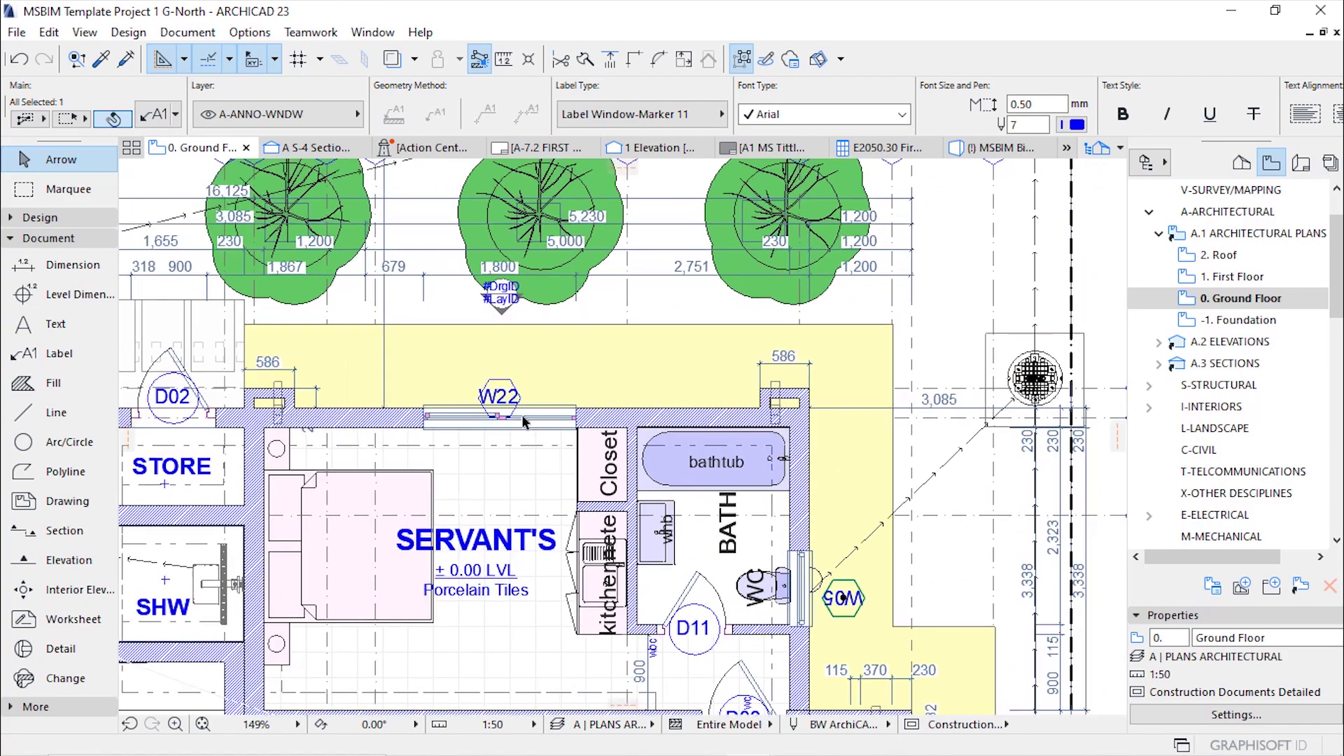
{"action": "left_click", "coordinate": [519, 400]}
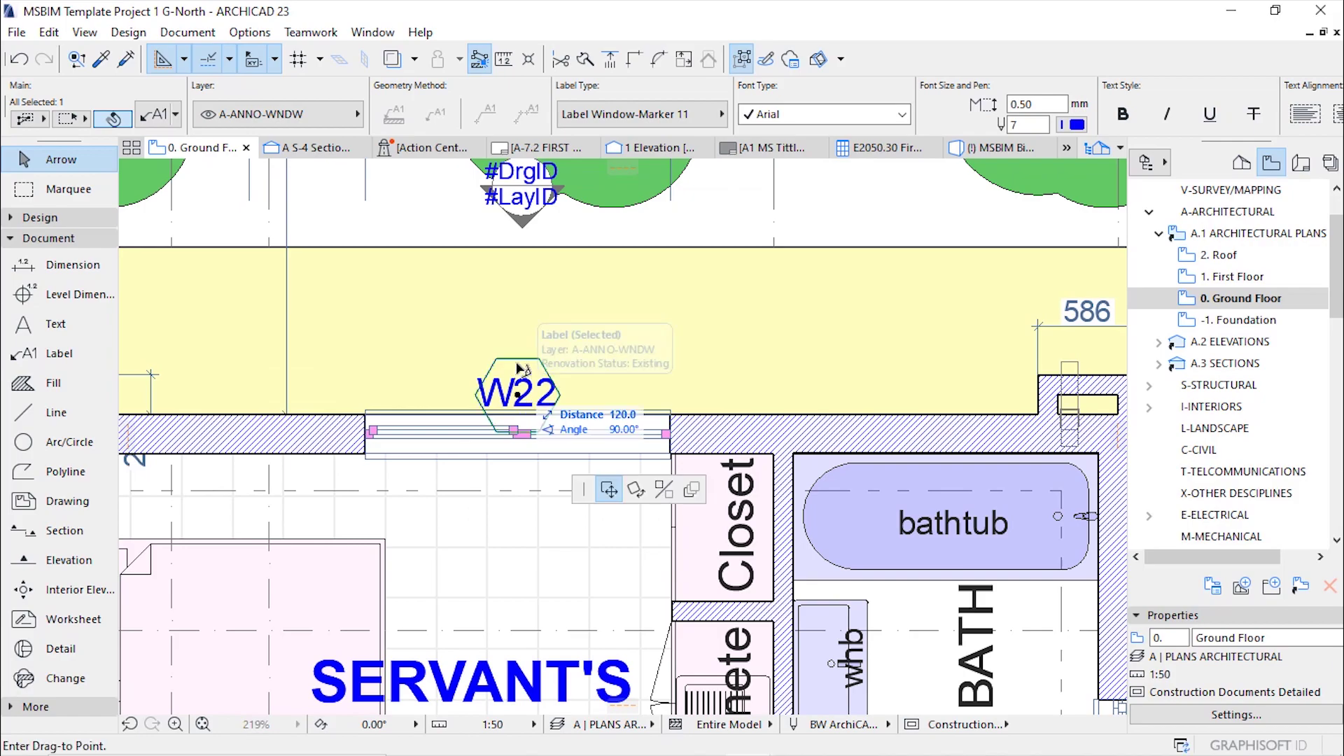
{"action": "left_click", "coordinate": [520, 356]}
Step: Move the two W16 window labels between the deck and dining room outward to the deck side by about 473 mm
{"action": "scroll", "coordinate": [883, 352], "scroll_direction": "down", "scroll_amount": 5}
{"action": "scroll", "coordinate": [706, 329], "scroll_direction": "up", "scroll_amount": 3}
{"action": "scroll", "coordinate": [705, 329], "scroll_direction": "down", "scroll_amount": 2}
{"action": "scroll", "coordinate": [705, 329], "scroll_direction": "down", "scroll_amount": 1}
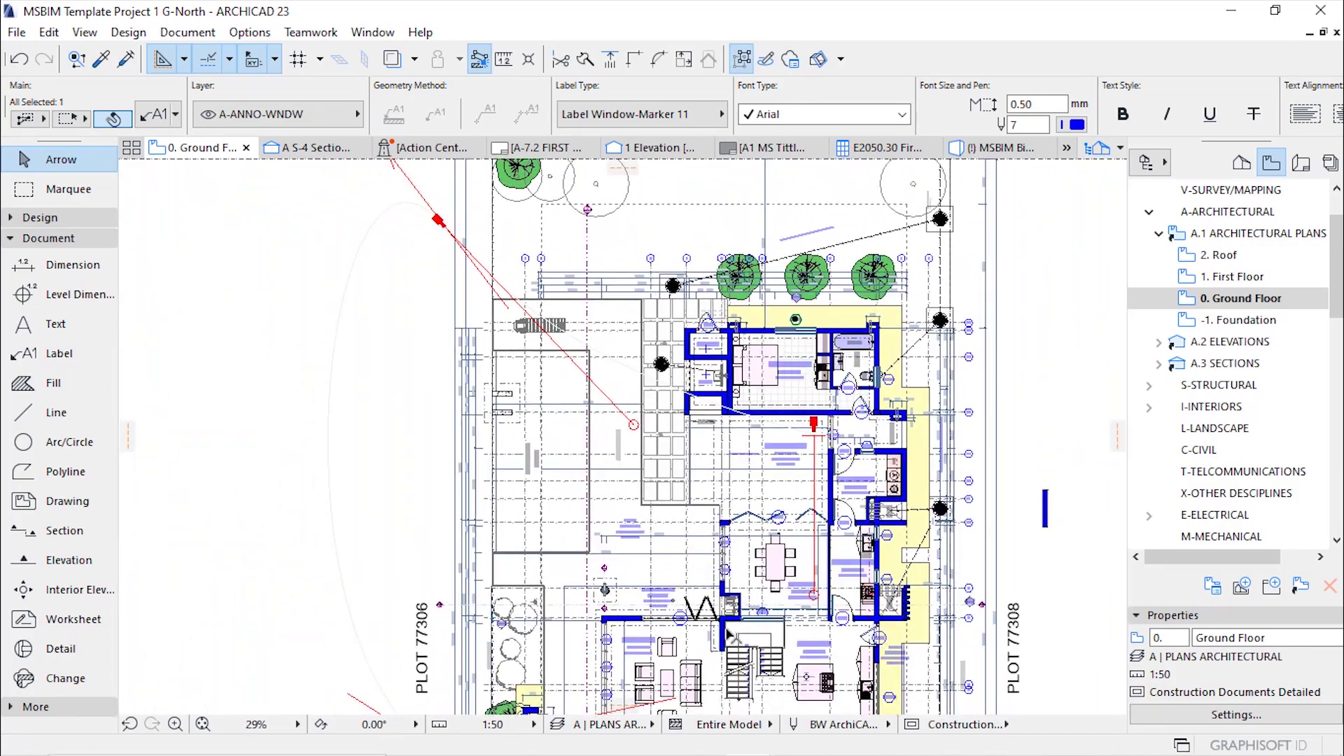
{"action": "scroll", "coordinate": [732, 482], "scroll_direction": "up", "scroll_amount": 4}
{"action": "scroll", "coordinate": [732, 482], "scroll_direction": "up", "scroll_amount": 1}
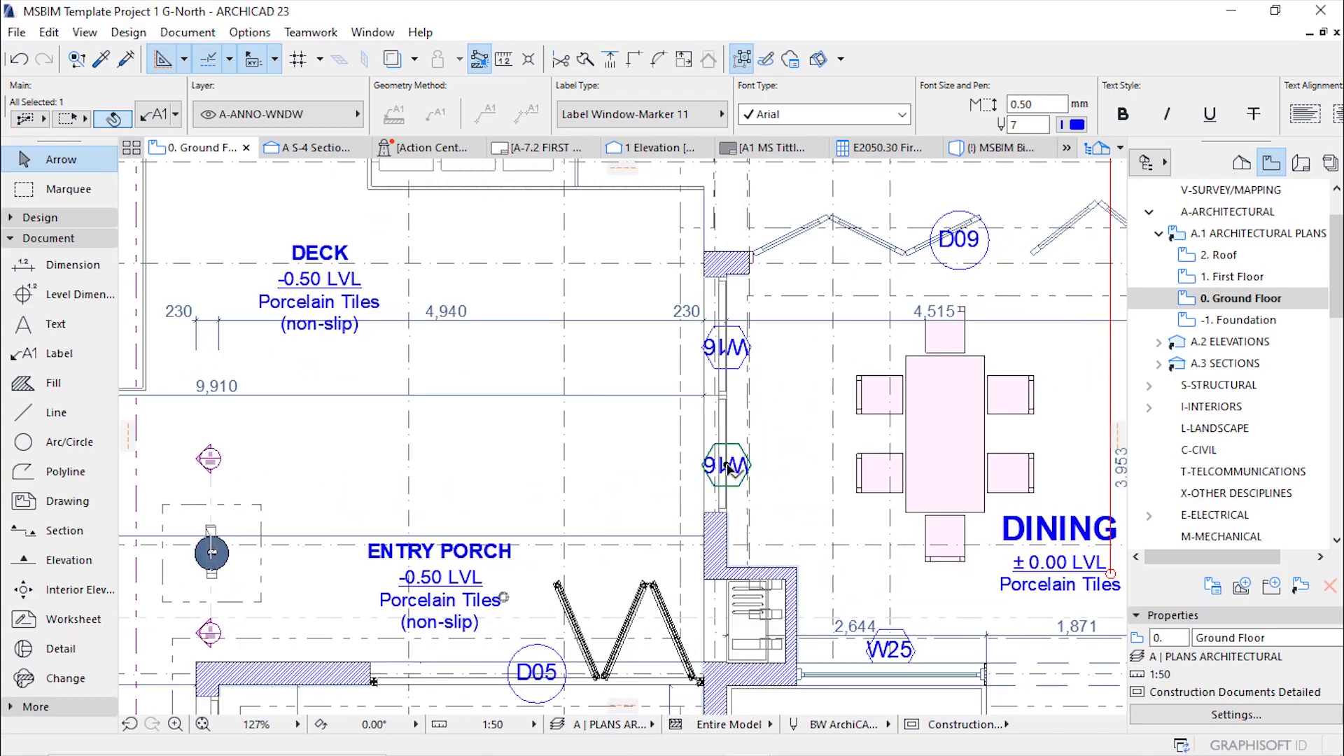
{"action": "left_click", "coordinate": [730, 468]}
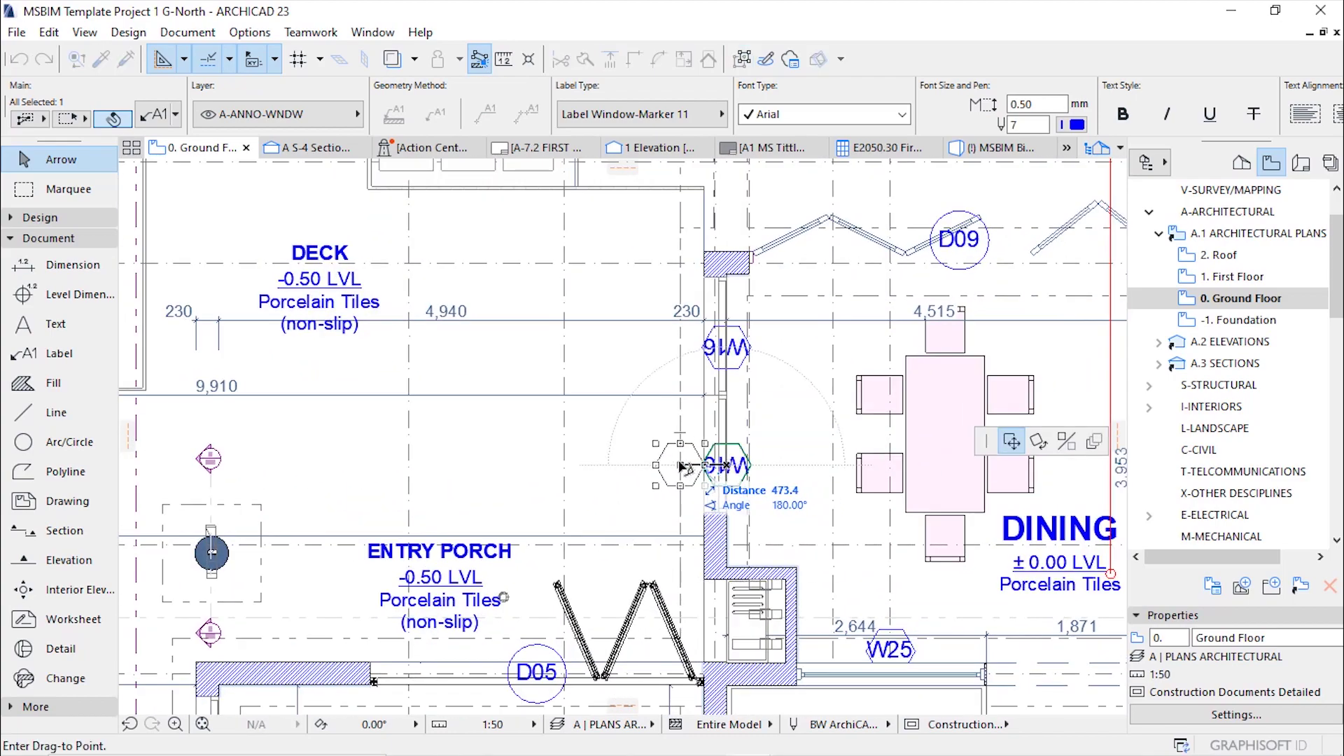
{"action": "left_click", "coordinate": [681, 467]}
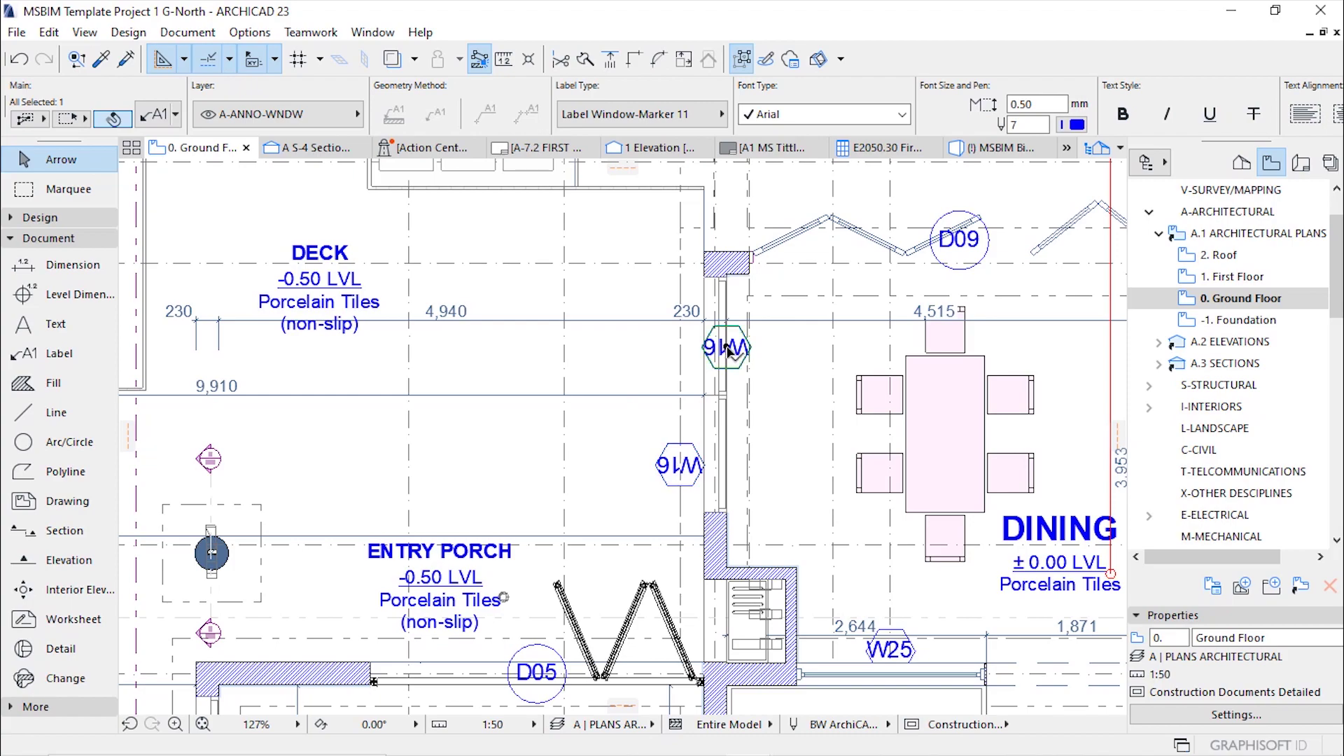
{"action": "left_click", "coordinate": [728, 350]}
{"action": "left_click", "coordinate": [683, 349]}
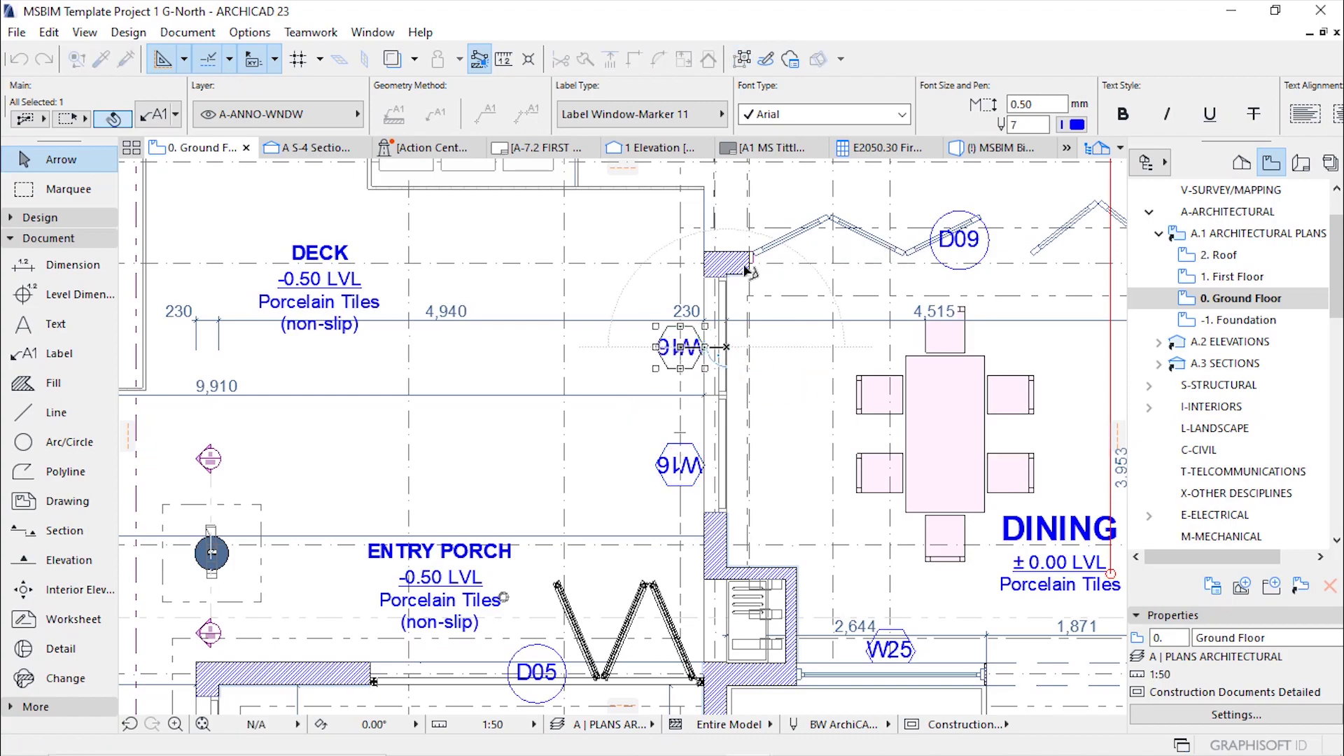
{"action": "scroll", "coordinate": [749, 271], "scroll_direction": "down", "scroll_amount": 6}
{"action": "scroll", "coordinate": [614, 511], "scroll_direction": "up", "scroll_amount": 3}
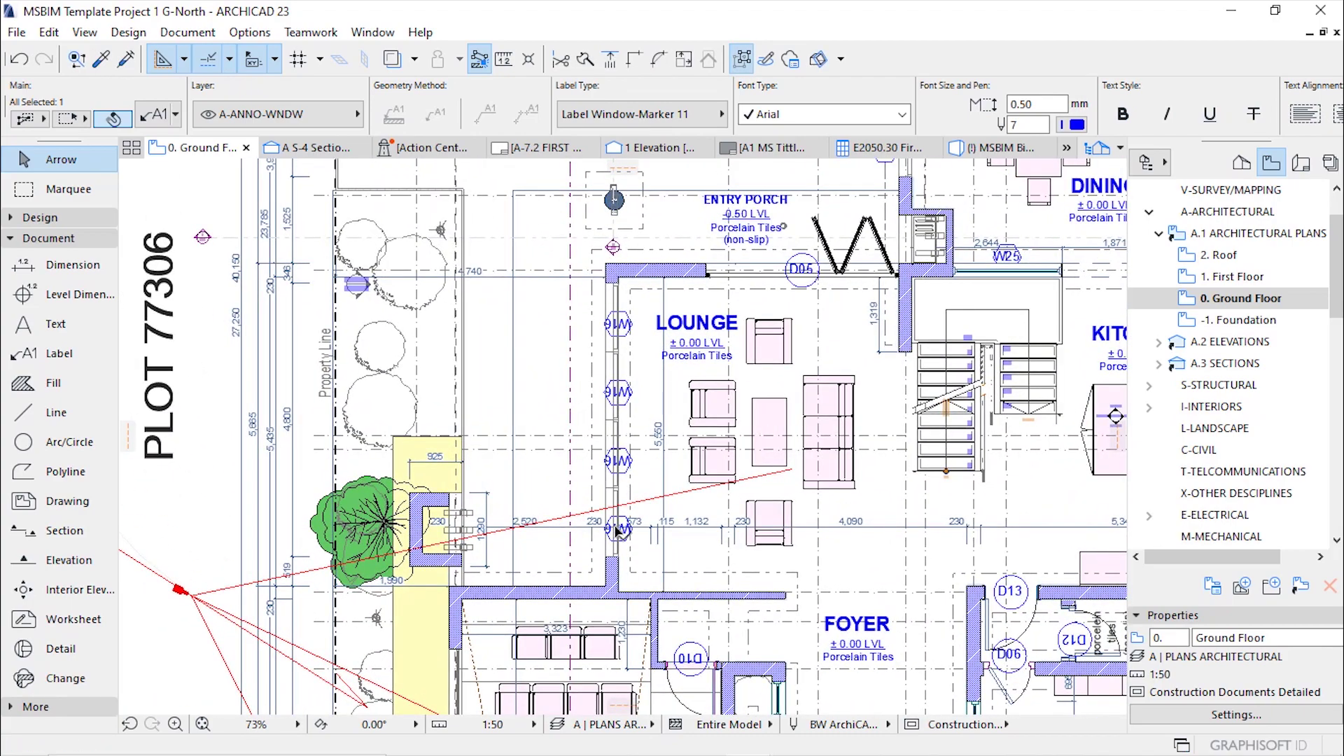
{"action": "left_click", "coordinate": [618, 531]}
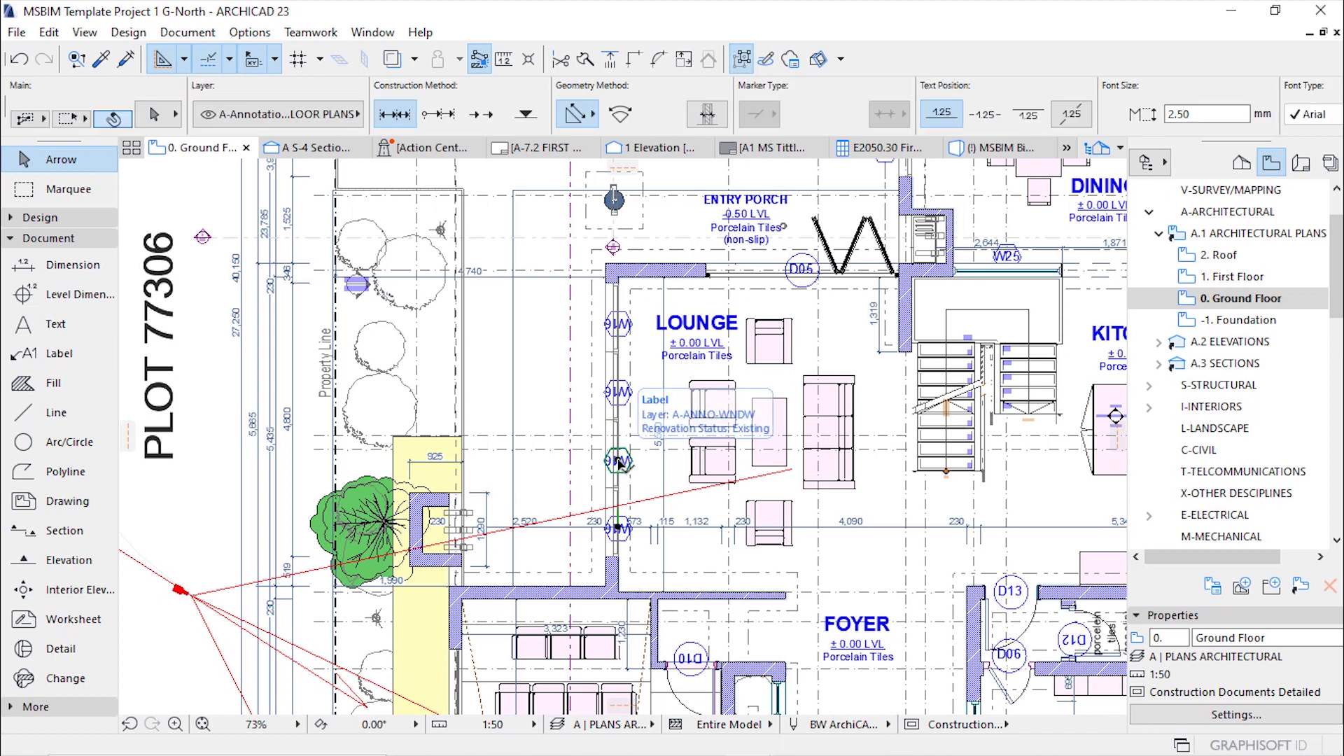
{"action": "left_click", "coordinate": [619, 462], "text": "shift"}
{"action": "left_click", "coordinate": [618, 393], "text": "shift"}
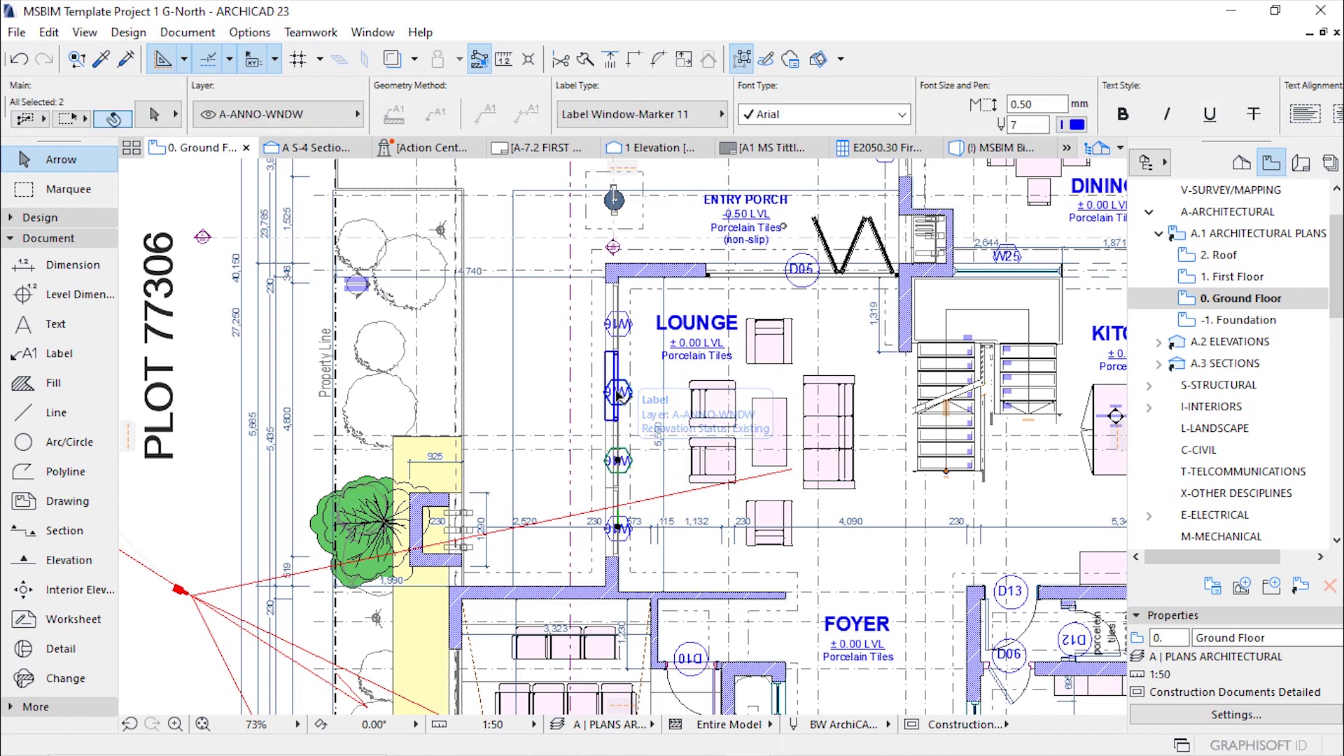
{"action": "left_click", "coordinate": [621, 326], "text": "shift"}
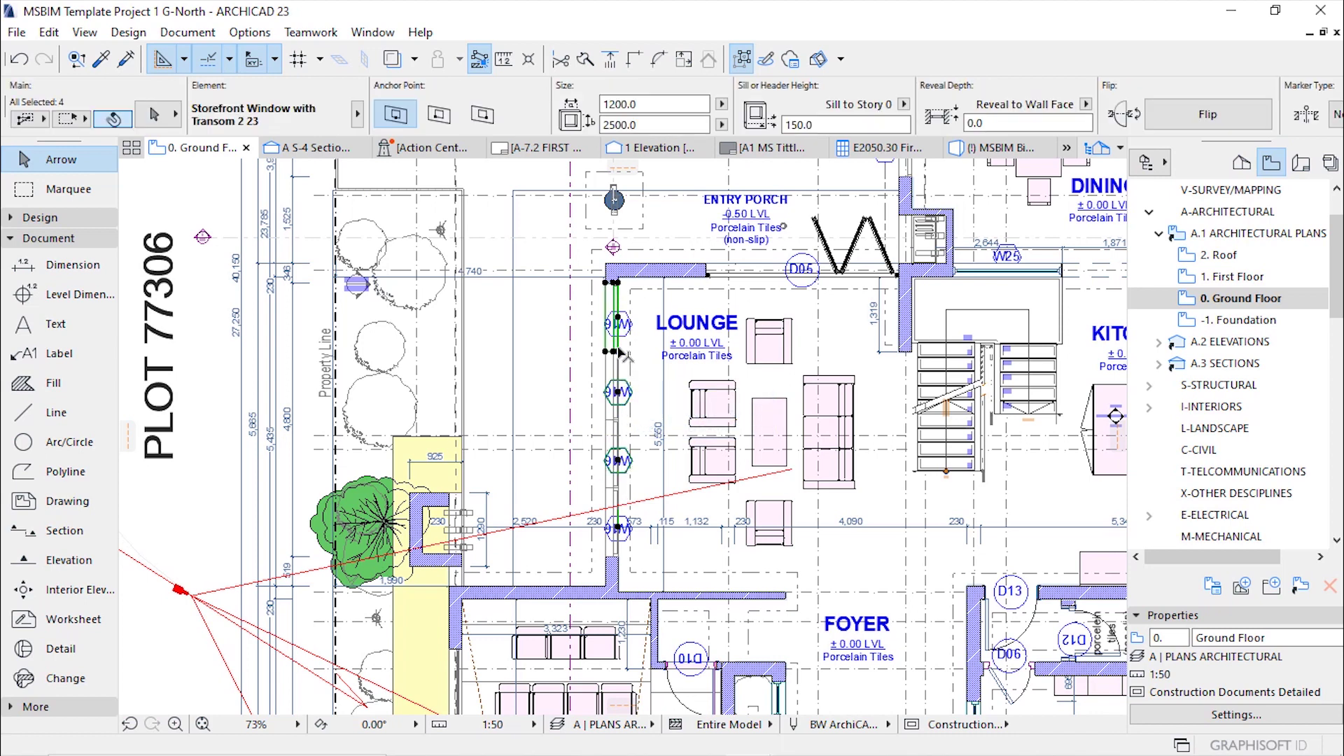
{"action": "left_click", "coordinate": [615, 284], "text": "shift"}
{"action": "left_click", "coordinate": [619, 394]}
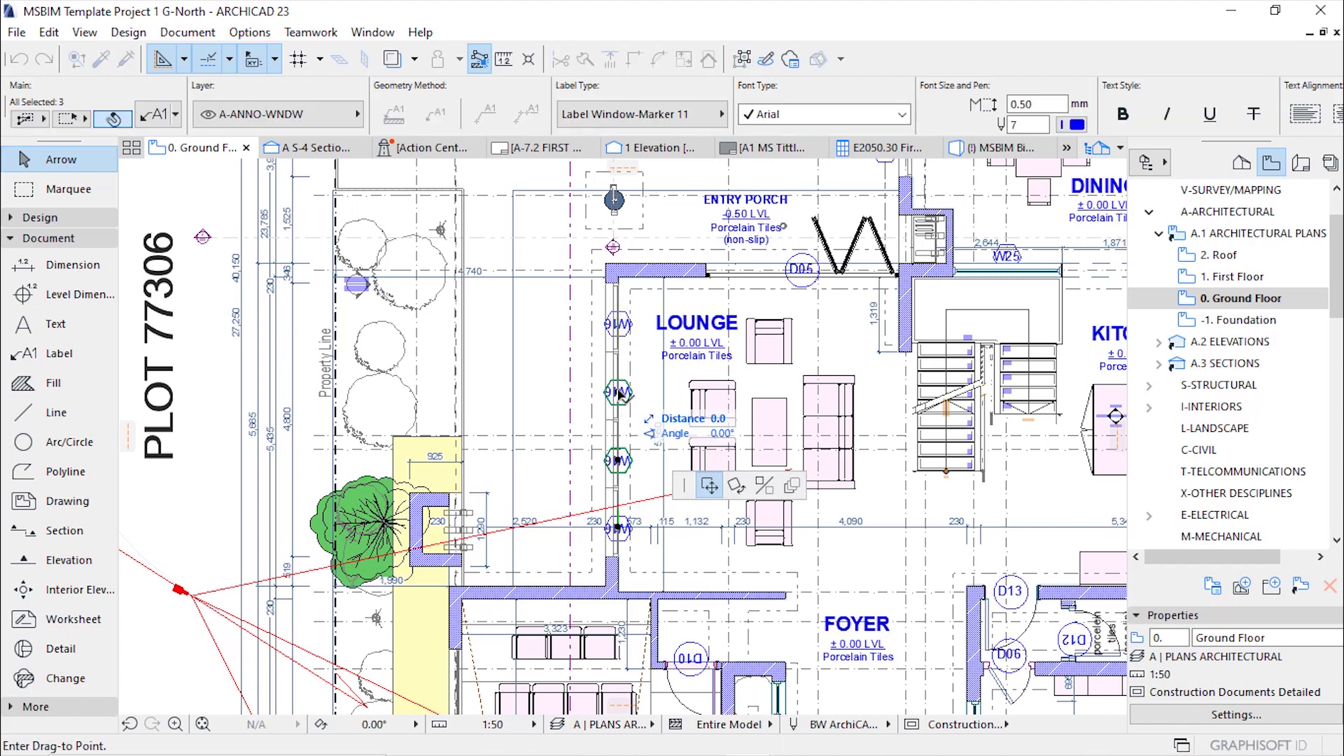
{"action": "key", "text": "Escape"}
{"action": "key", "text": "Escape"}
Step: Draw a rectangular marquee about 2.3 m by 4.8 m around the four W16 window labels along the lounge wall
{"action": "scroll", "coordinate": [619, 275], "scroll_direction": "up", "scroll_amount": 3}
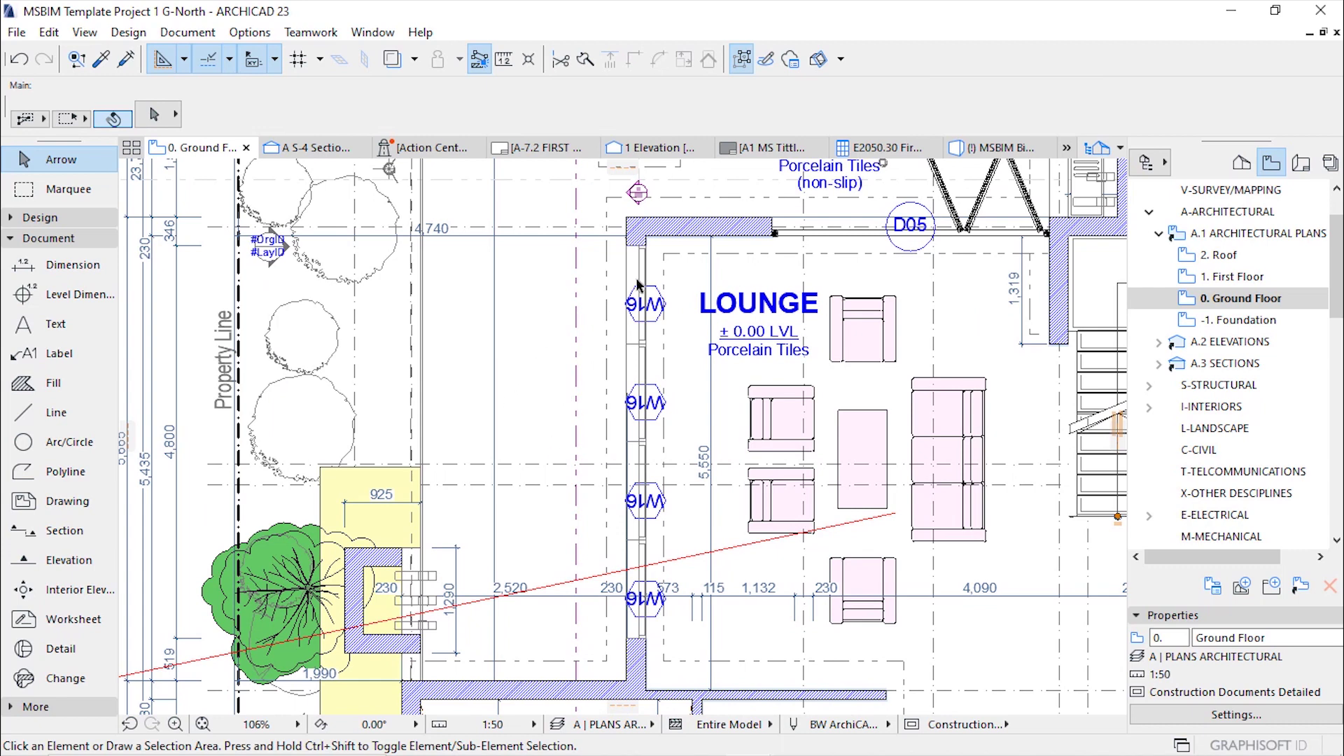
{"action": "left_click", "coordinate": [50, 190]}
{"action": "left_click", "coordinate": [539, 251]}
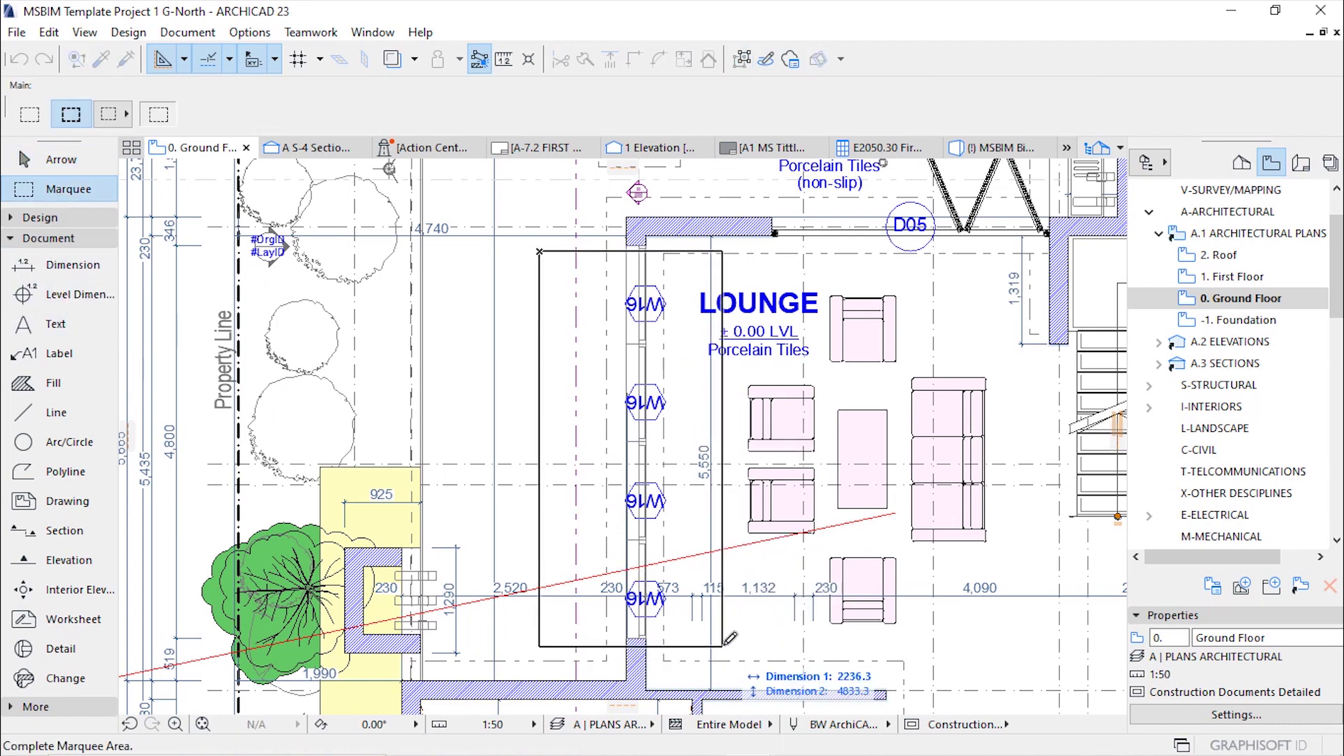
{"action": "left_click", "coordinate": [732, 638]}
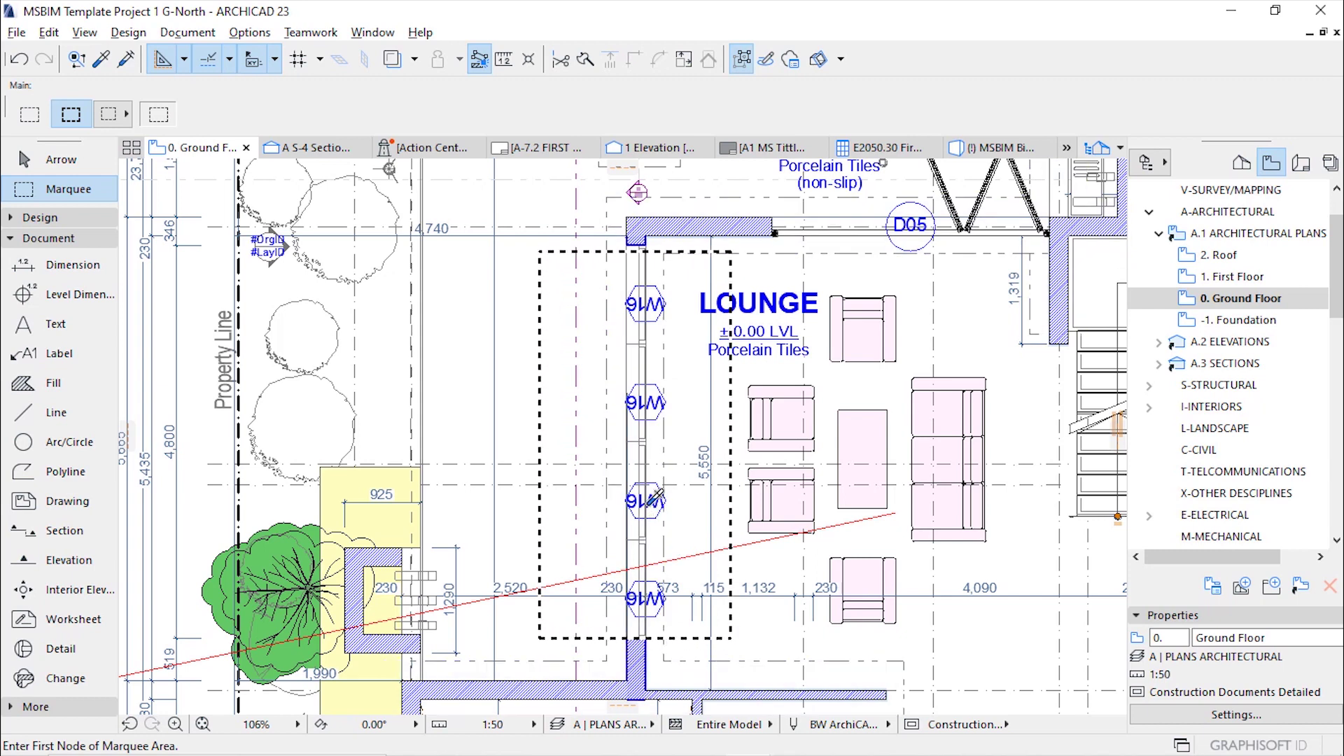
{"action": "key", "text": "alt"}
{"action": "key", "text": "alt"}
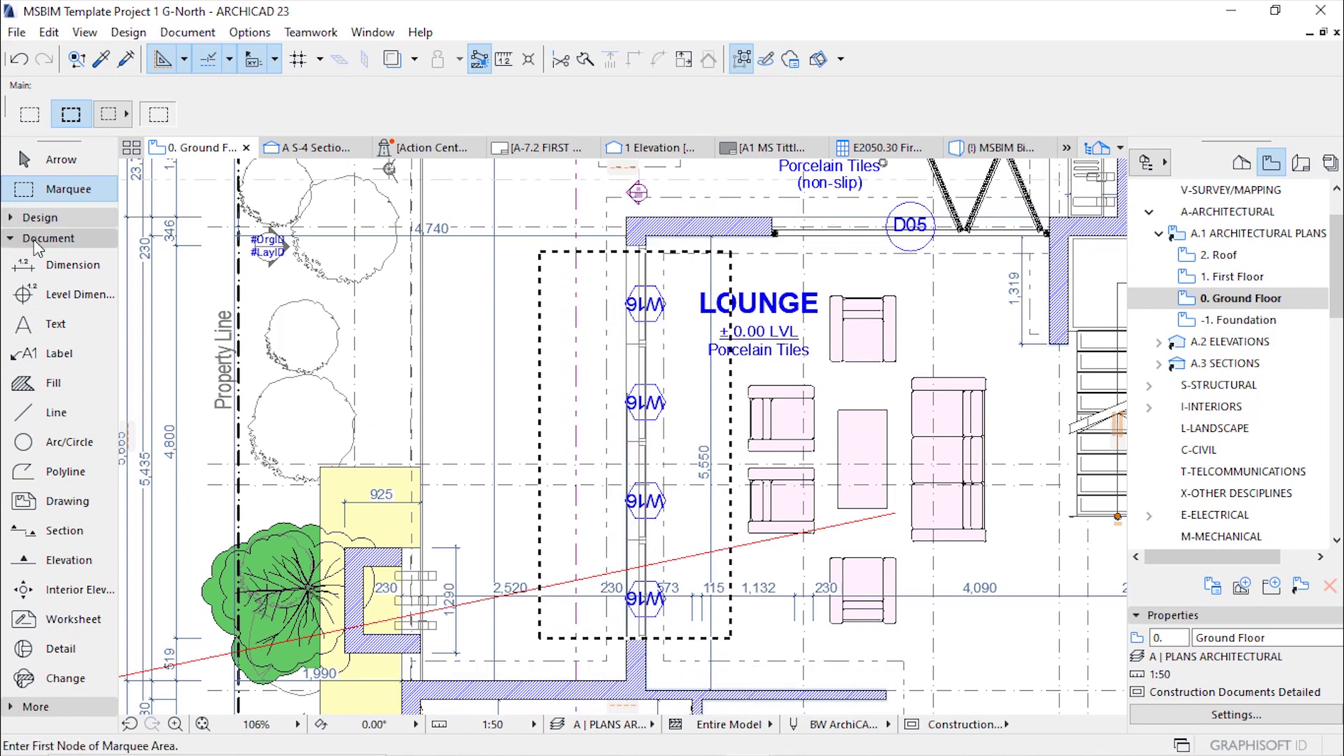
Step: Move the four W16 window labels along the lounge wall together horizontally outward by about 607 mm
{"action": "left_click", "coordinate": [42, 353]}
{"action": "key", "text": "ctrl+a"}
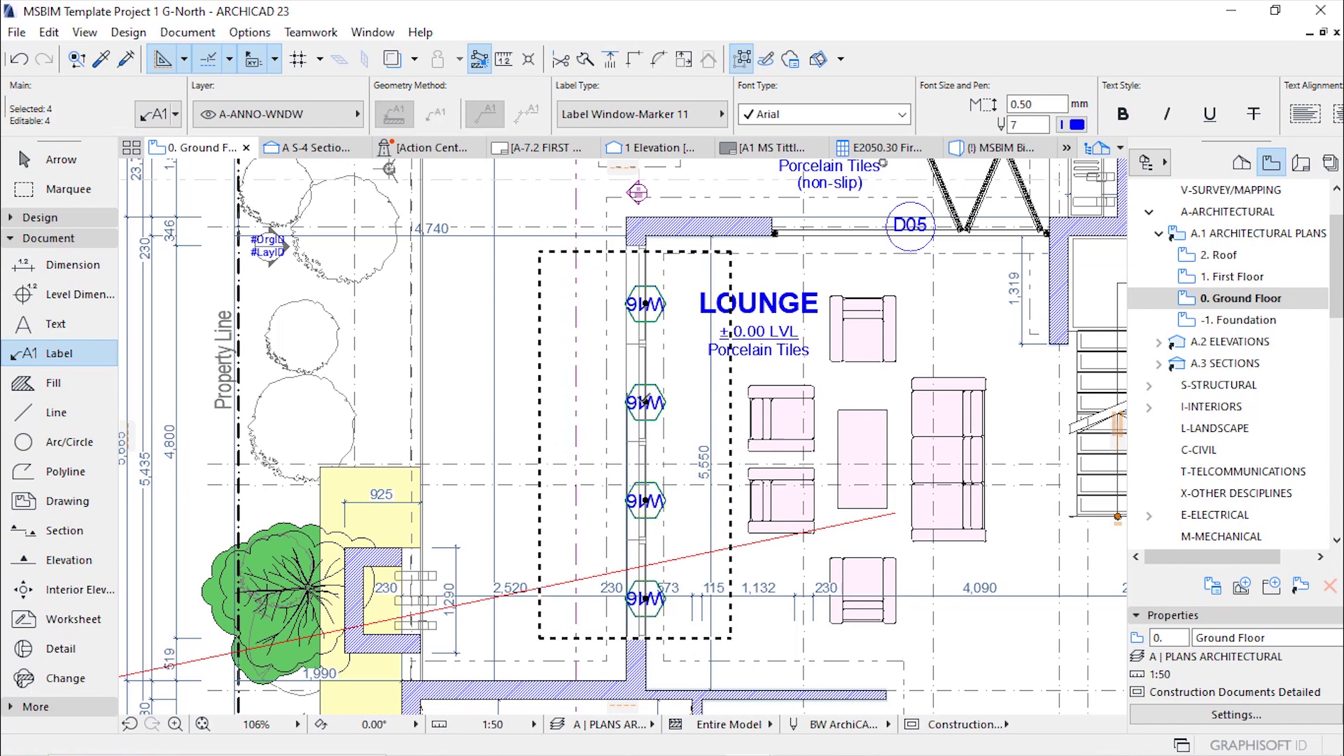
{"action": "left_click", "coordinate": [646, 404]}
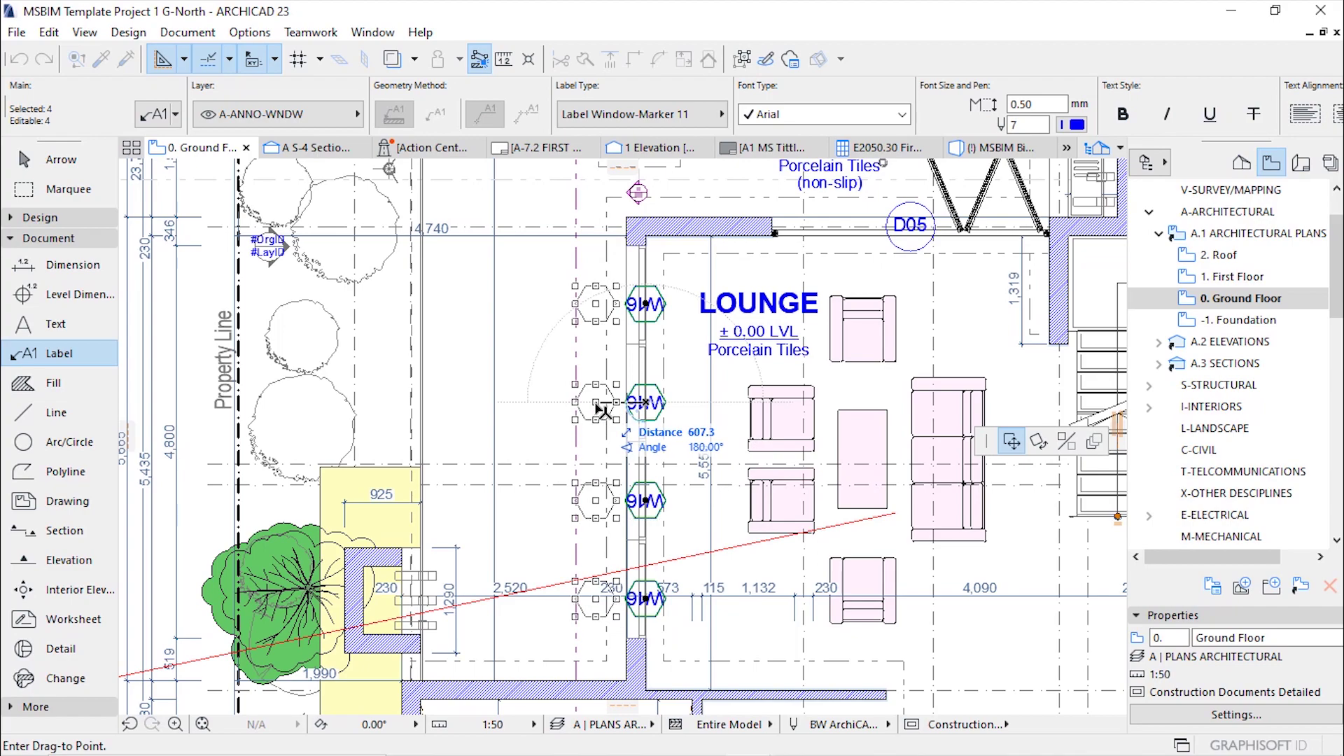
{"action": "left_click", "coordinate": [603, 411]}
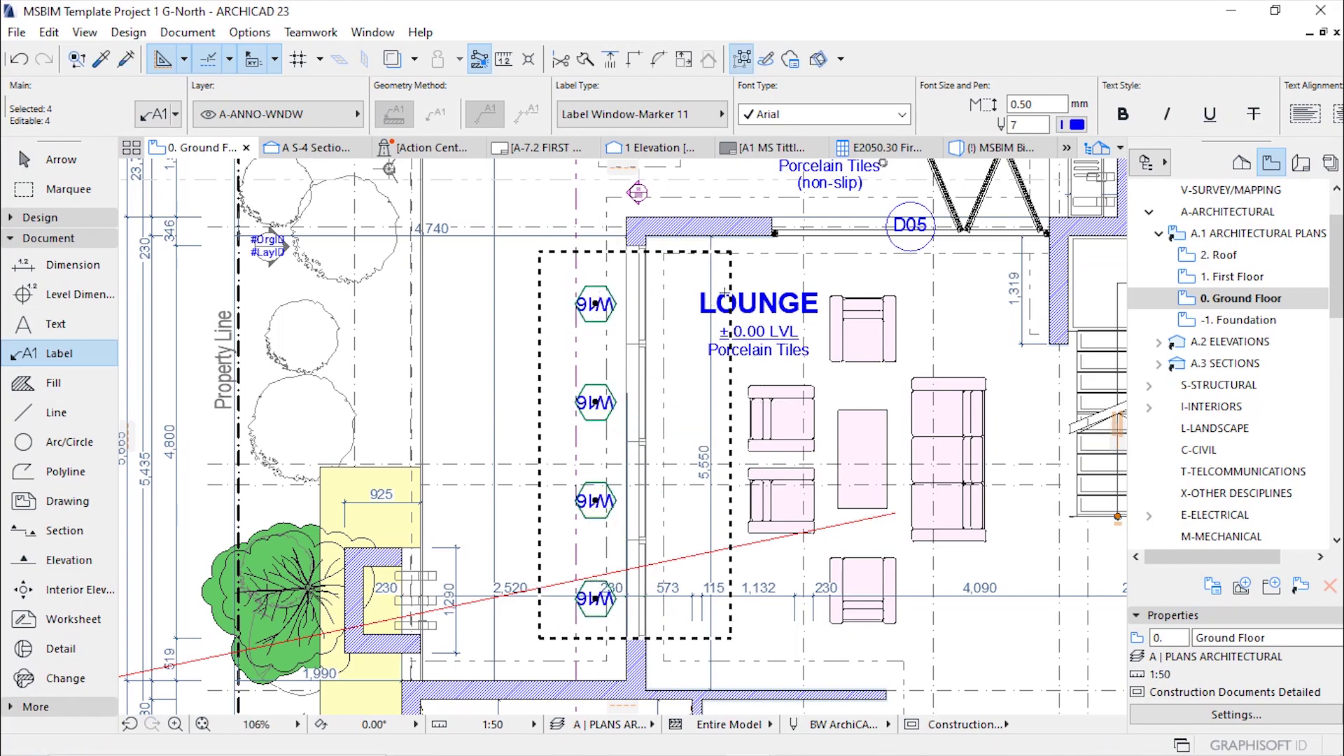
{"action": "key", "text": "Escape"}
Step: Move the two W03 window labels on the TV room's front wall together straight down, clear of their windows
{"action": "scroll", "coordinate": [623, 340], "scroll_direction": "down", "scroll_amount": 3}
{"action": "scroll", "coordinate": [624, 339], "scroll_direction": "down", "scroll_amount": 3}
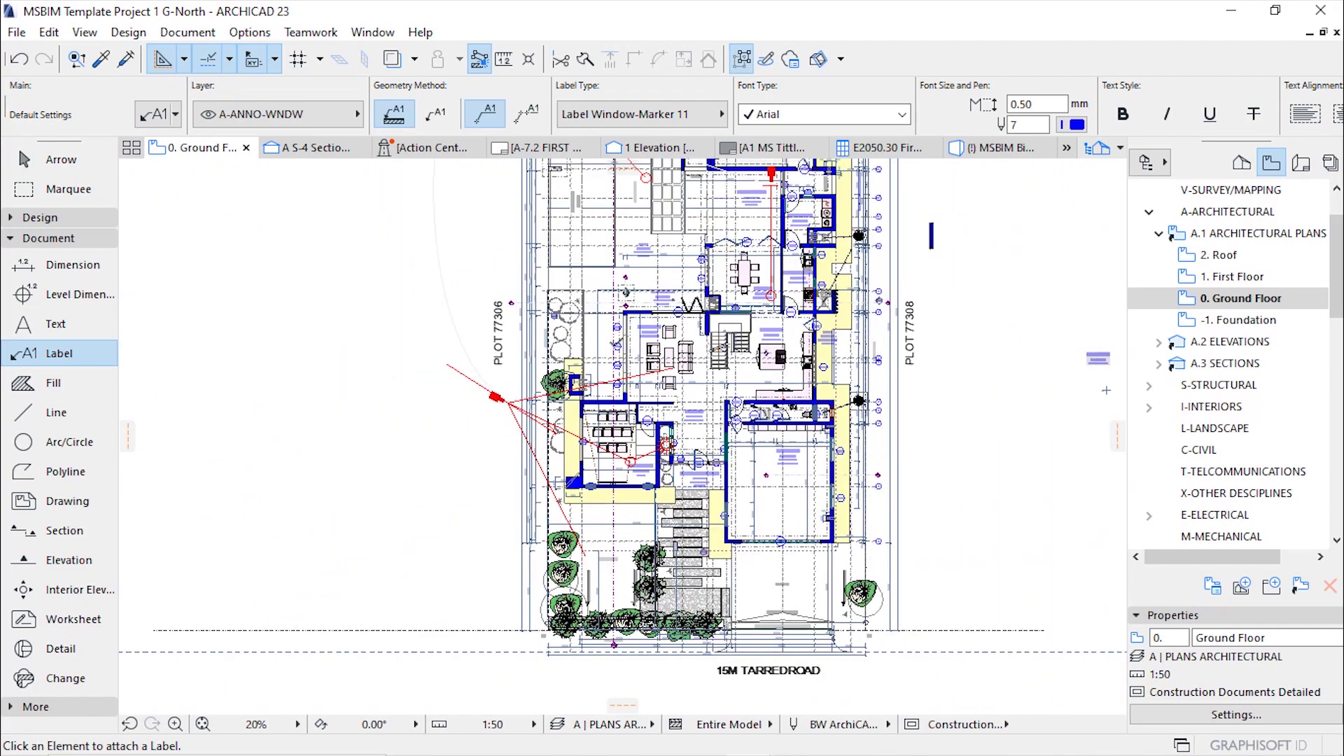
{"action": "scroll", "coordinate": [630, 339], "scroll_direction": "up", "scroll_amount": 6}
{"action": "scroll", "coordinate": [639, 337], "scroll_direction": "down", "scroll_amount": 5}
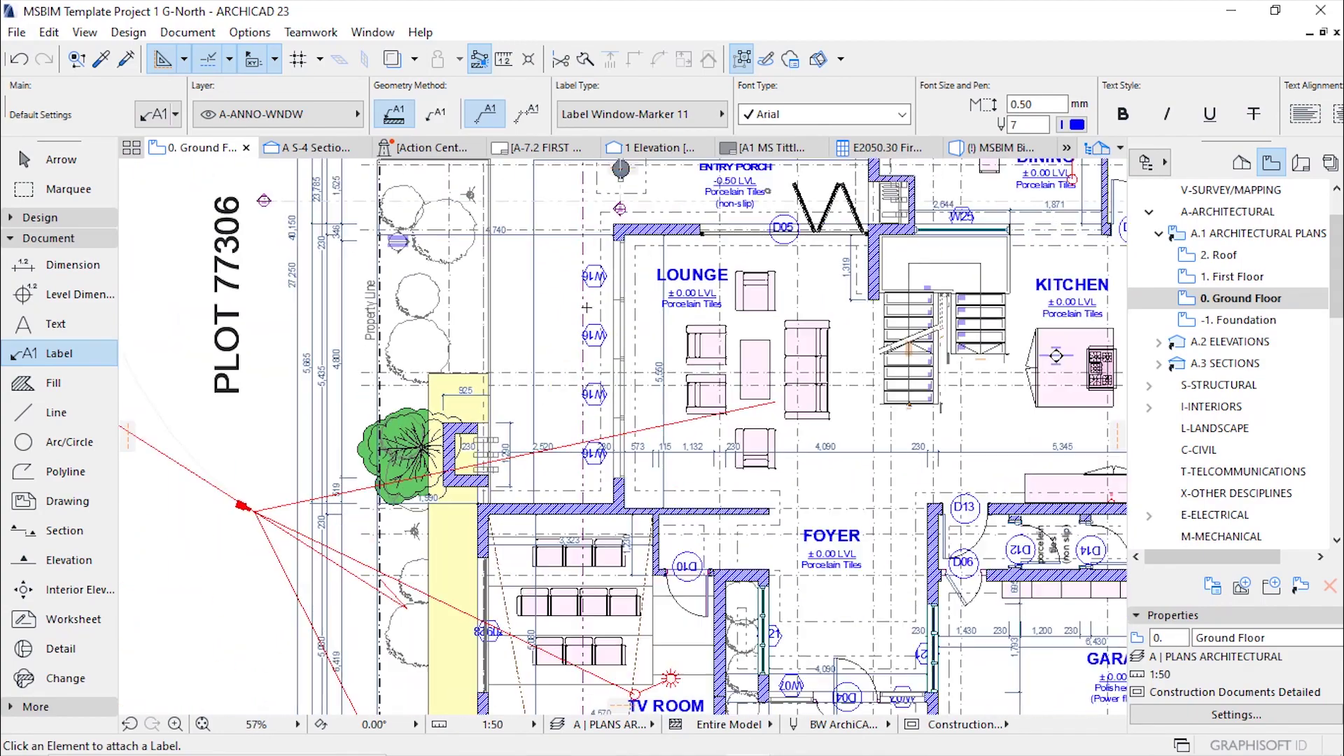
{"action": "scroll", "coordinate": [639, 337], "scroll_direction": "down", "scroll_amount": 1}
{"action": "scroll", "coordinate": [532, 443], "scroll_direction": "up", "scroll_amount": 6}
{"action": "key", "text": "Escape"}
{"action": "scroll", "coordinate": [465, 434], "scroll_direction": "up", "scroll_amount": 3}
{"action": "left_click", "coordinate": [451, 436]}
{"action": "left_click", "coordinate": [943, 417], "text": "shift"}
{"action": "left_click_drag", "start_coordinate": [943, 418], "coordinate": [943, 418]}
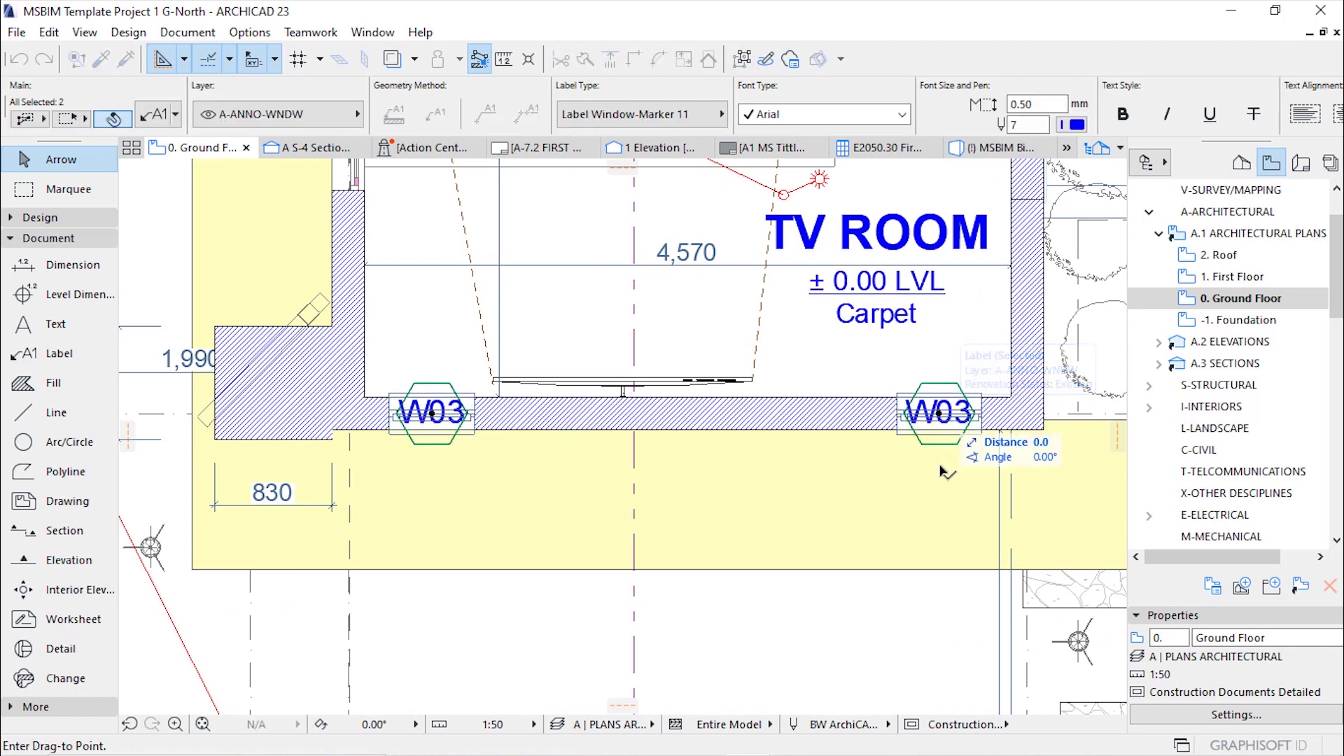
{"action": "left_click", "coordinate": [773, 469]}
{"action": "scroll", "coordinate": [498, 406], "scroll_direction": "down", "scroll_amount": 5}
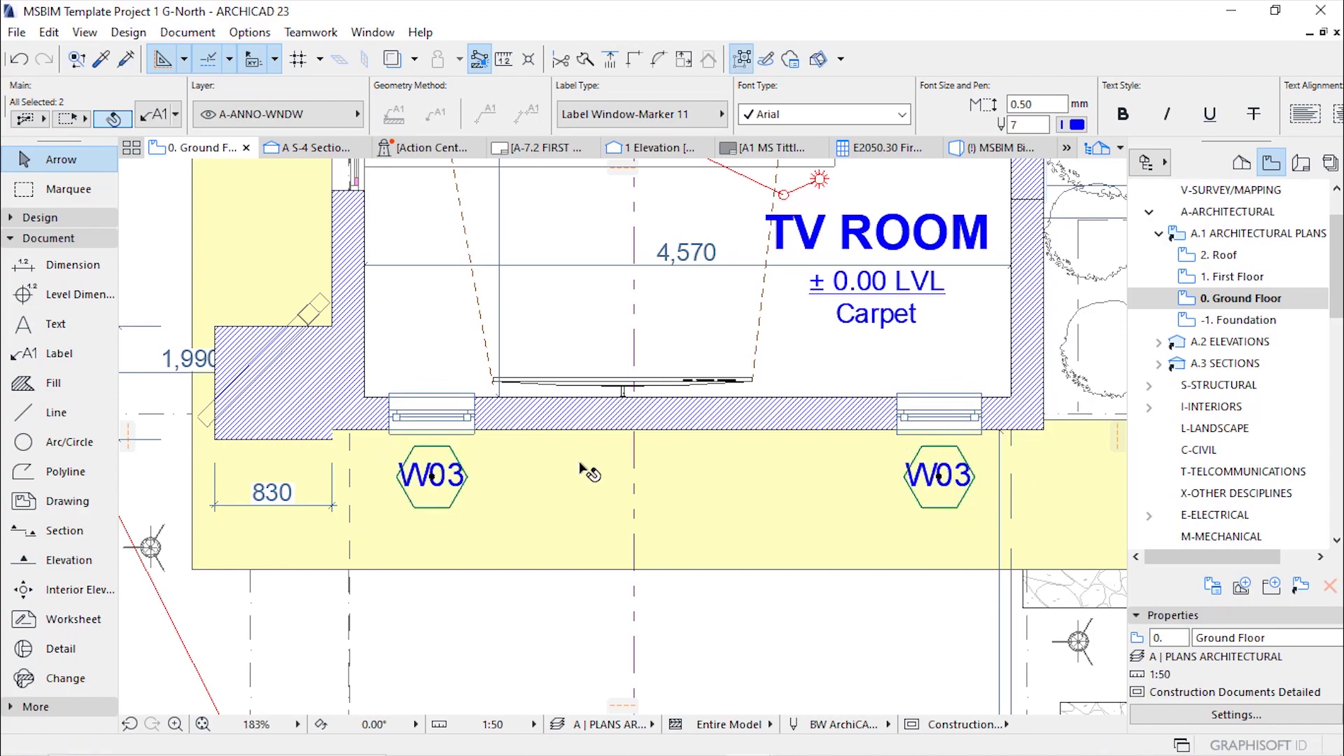
{"action": "key", "text": "Escape"}
Step: Move the W20 window label on the garage wall facing the entry path horizontally outward, clear of its window
{"action": "scroll", "coordinate": [861, 462], "scroll_direction": "up", "scroll_amount": 5}
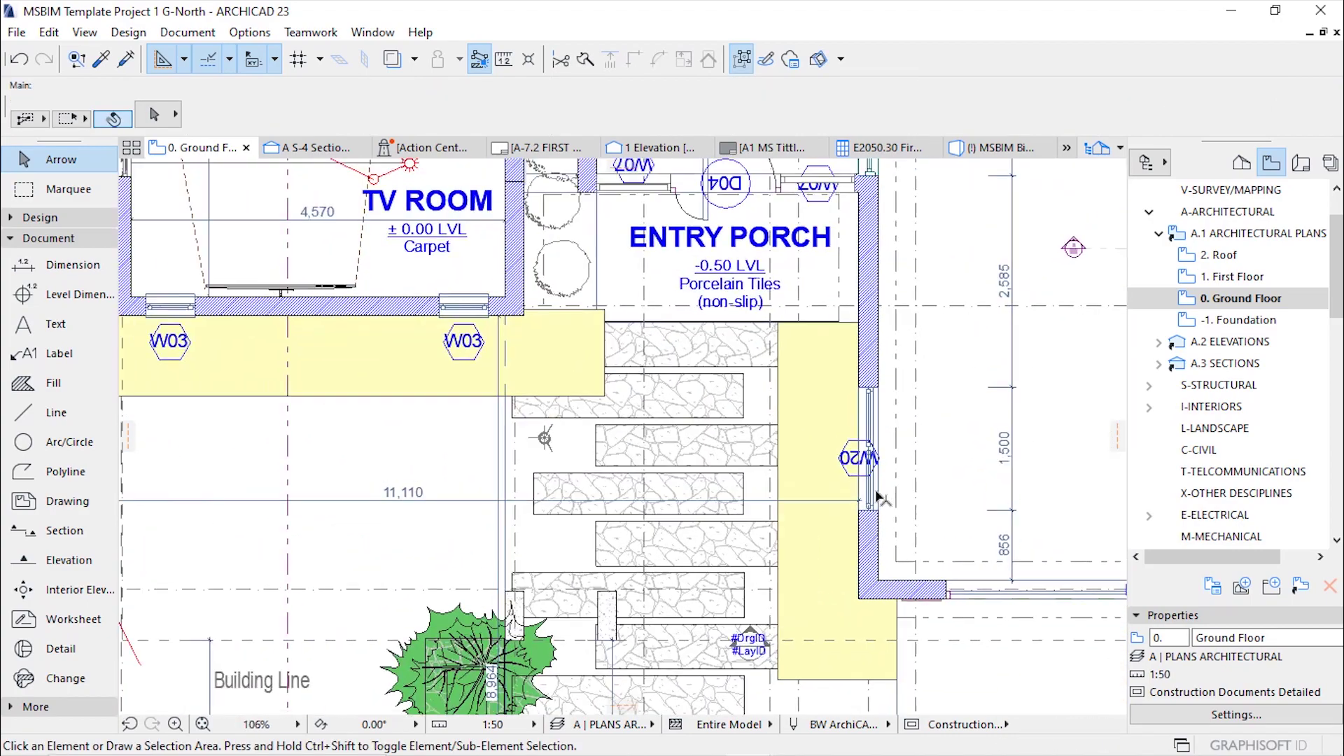
{"action": "left_click", "coordinate": [856, 444]}
{"action": "key", "text": "ctrl+d"}
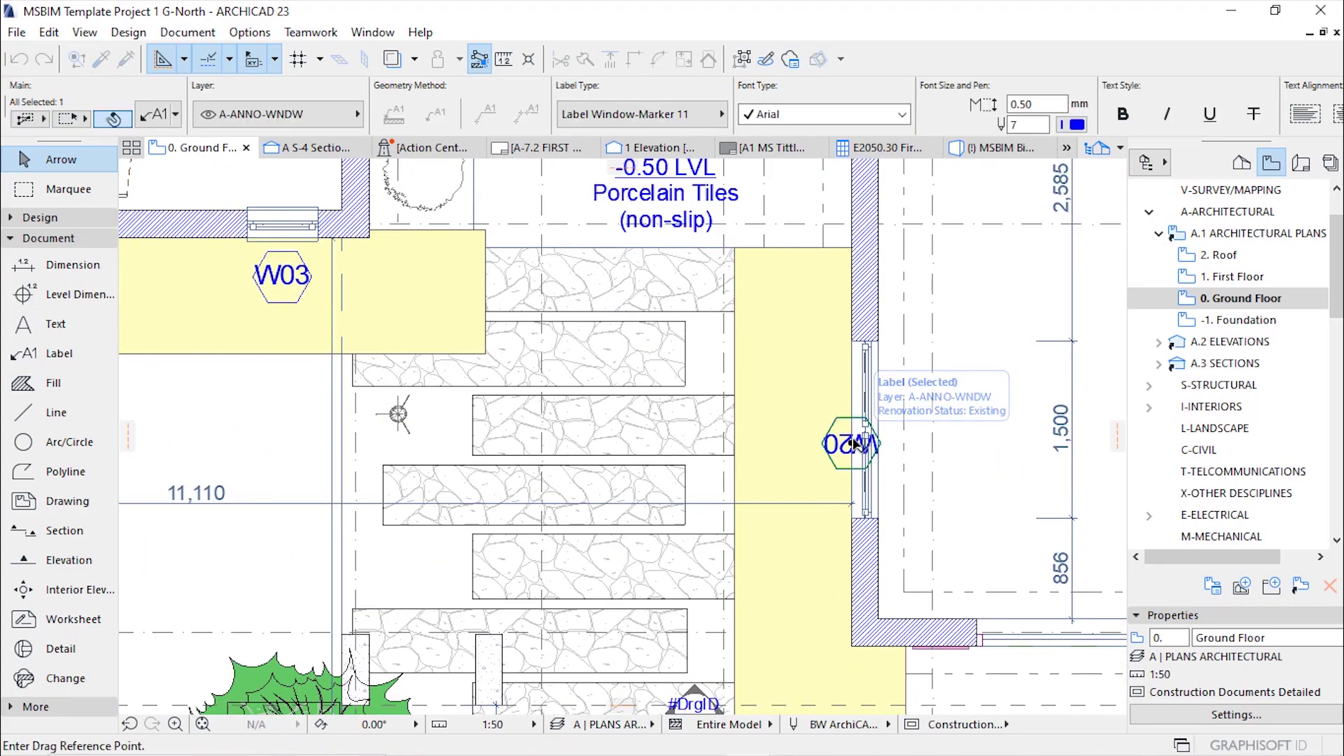
{"action": "left_click", "coordinate": [856, 444]}
{"action": "left_click", "coordinate": [811, 448]}
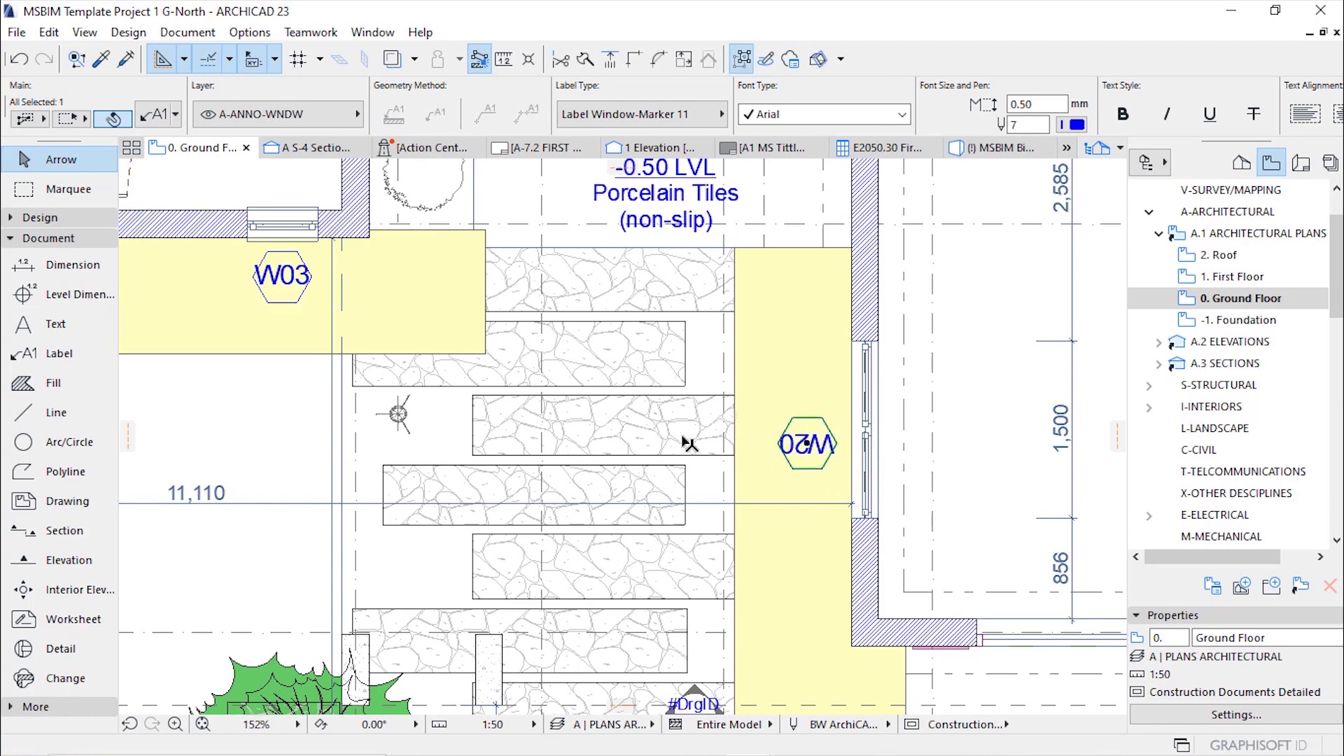
Step: Move the W21 label at the foyer window beside the garage about 499 mm into the foyer, clear of the window
{"action": "scroll", "coordinate": [718, 535], "scroll_direction": "down", "scroll_amount": 5}
{"action": "scroll", "coordinate": [732, 300], "scroll_direction": "up", "scroll_amount": 5}
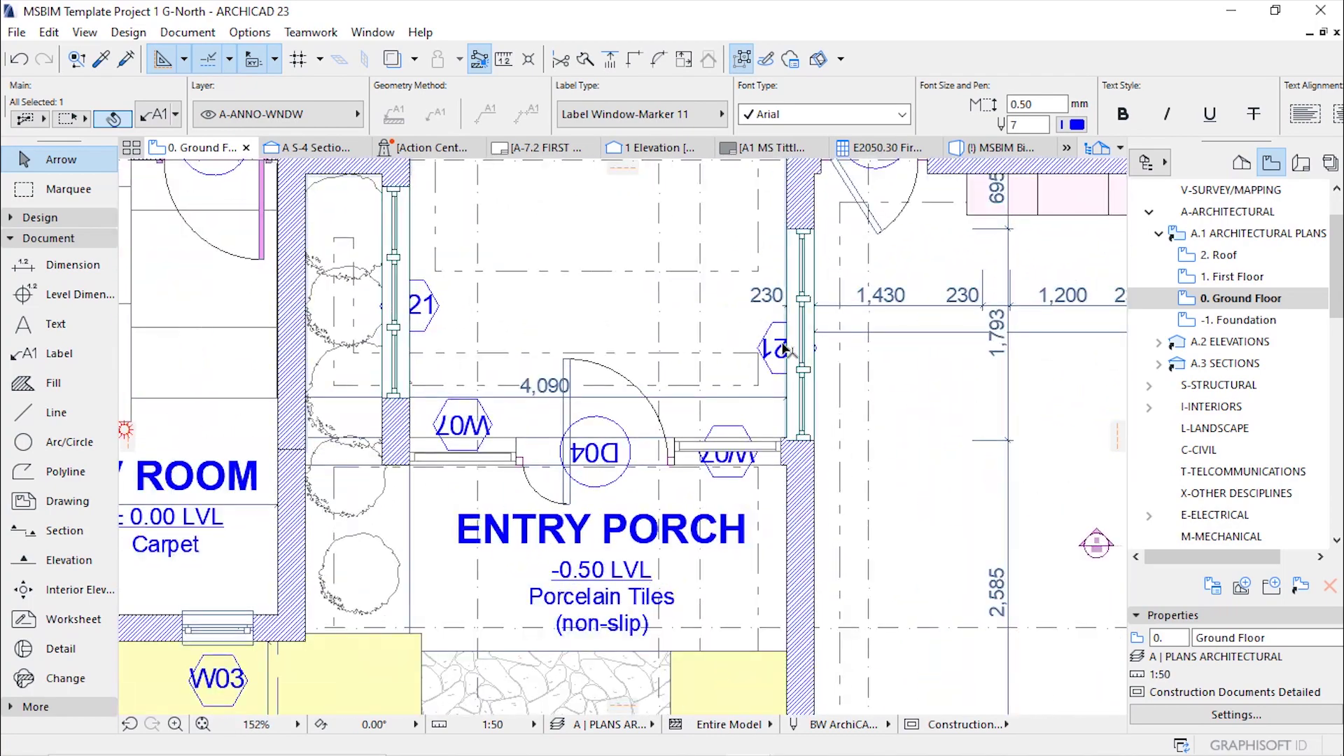
{"action": "key", "text": "ctrl+d"}
{"action": "left_click", "coordinate": [785, 350]}
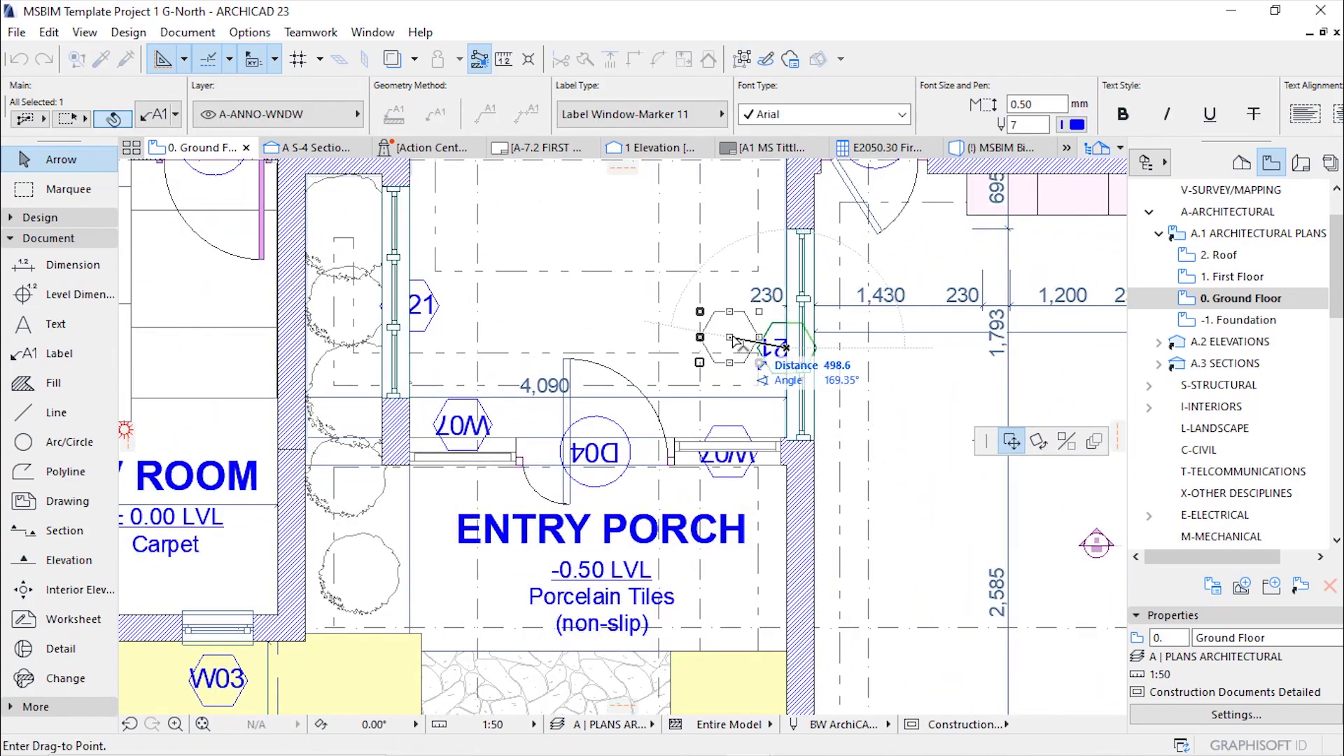
{"action": "left_click", "coordinate": [730, 339]}
{"action": "left_click", "coordinate": [639, 336]}
{"action": "scroll", "coordinate": [639, 336], "scroll_direction": "down", "scroll_amount": 1}
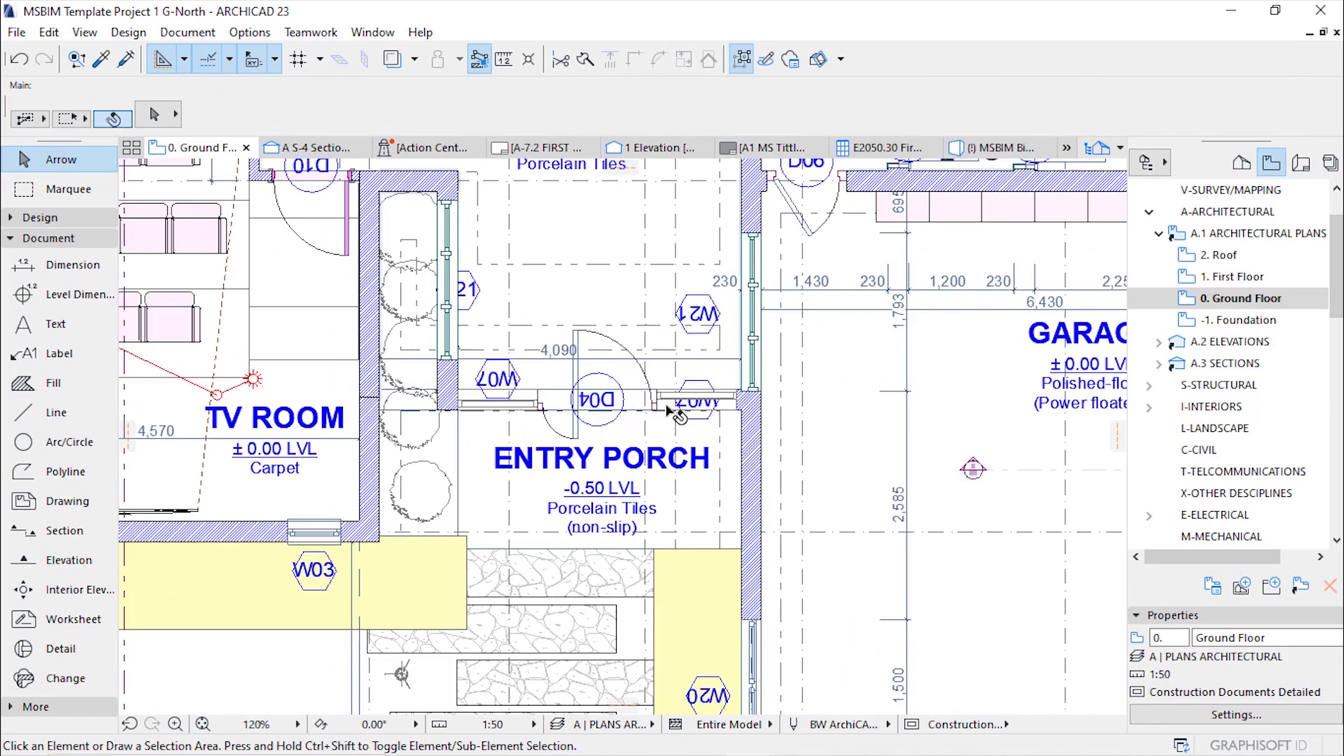
Step: Move the W07 window label on the garage side of entrance door D04 straight up into the foyer
{"action": "scroll", "coordinate": [712, 410], "scroll_direction": "up", "scroll_amount": 1}
{"action": "left_click", "coordinate": [710, 406]}
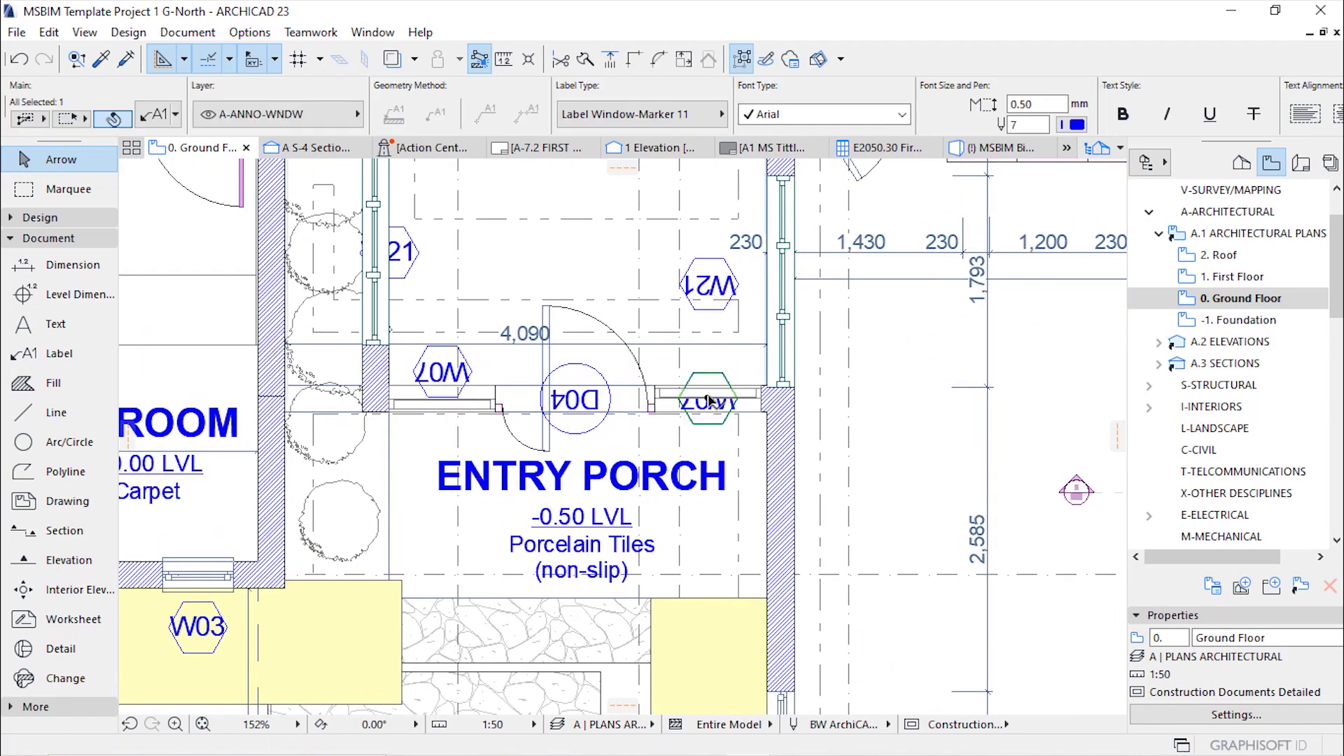
{"action": "left_click", "coordinate": [709, 406]}
{"action": "left_click", "coordinate": [709, 354]}
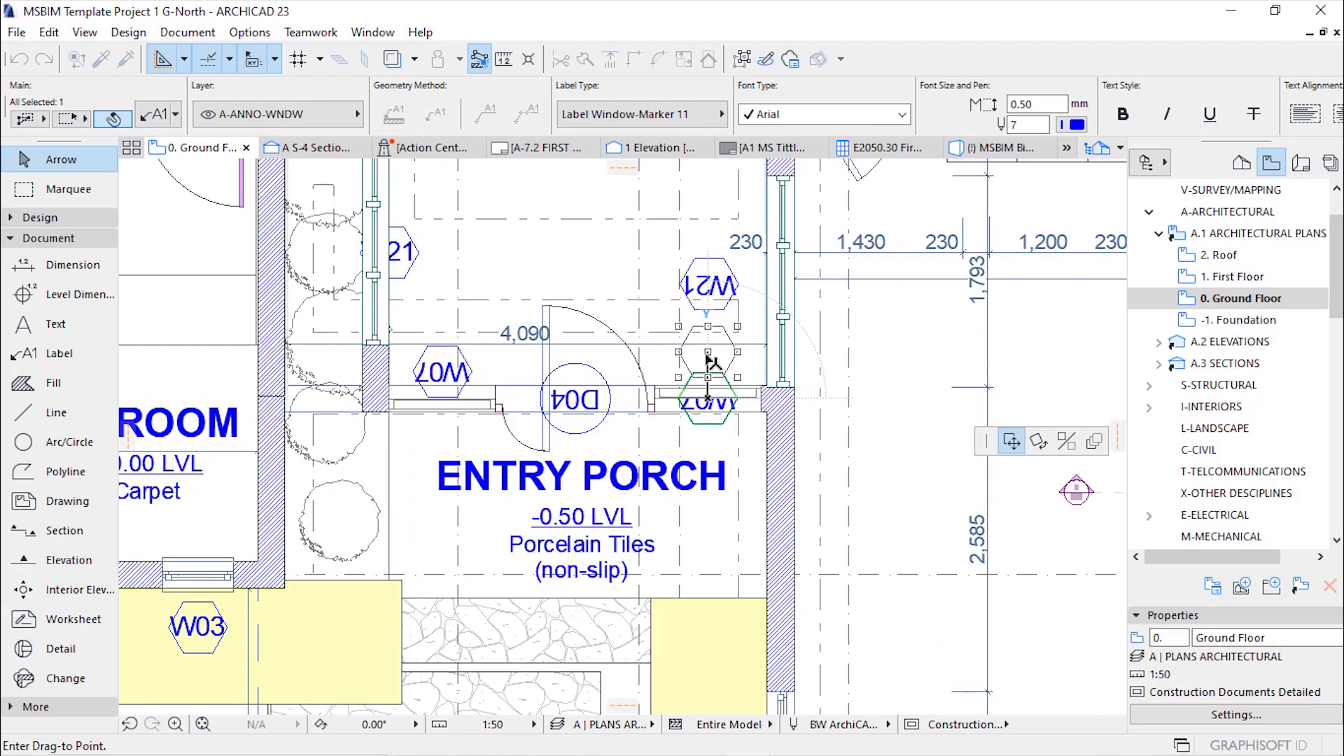
{"action": "left_click", "coordinate": [643, 391]}
Step: Review the door and window label positions around the garage, foyer, lounge and kitchen
{"action": "scroll", "coordinate": [621, 382], "scroll_direction": "down", "scroll_amount": 5}
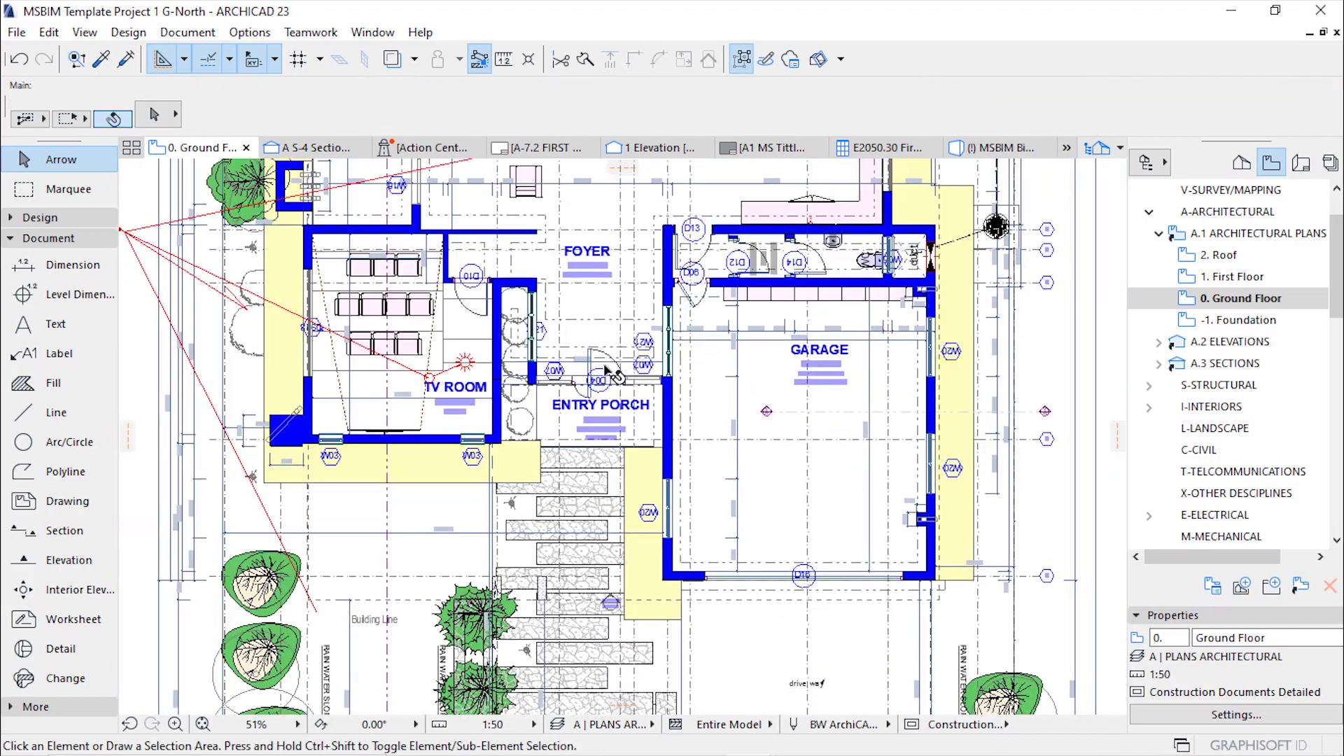
{"action": "scroll", "coordinate": [777, 574], "scroll_direction": "up", "scroll_amount": 2}
{"action": "middle_click_drag", "start_coordinate": [777, 574], "coordinate": [693, 497]}
{"action": "scroll", "coordinate": [693, 497], "scroll_direction": "down", "scroll_amount": 3}
{"action": "scroll", "coordinate": [693, 290], "scroll_direction": "up", "scroll_amount": 3}
{"action": "scroll", "coordinate": [669, 382], "scroll_direction": "up", "scroll_amount": 3}
{"action": "scroll", "coordinate": [947, 365], "scroll_direction": "up", "scroll_amount": 2}
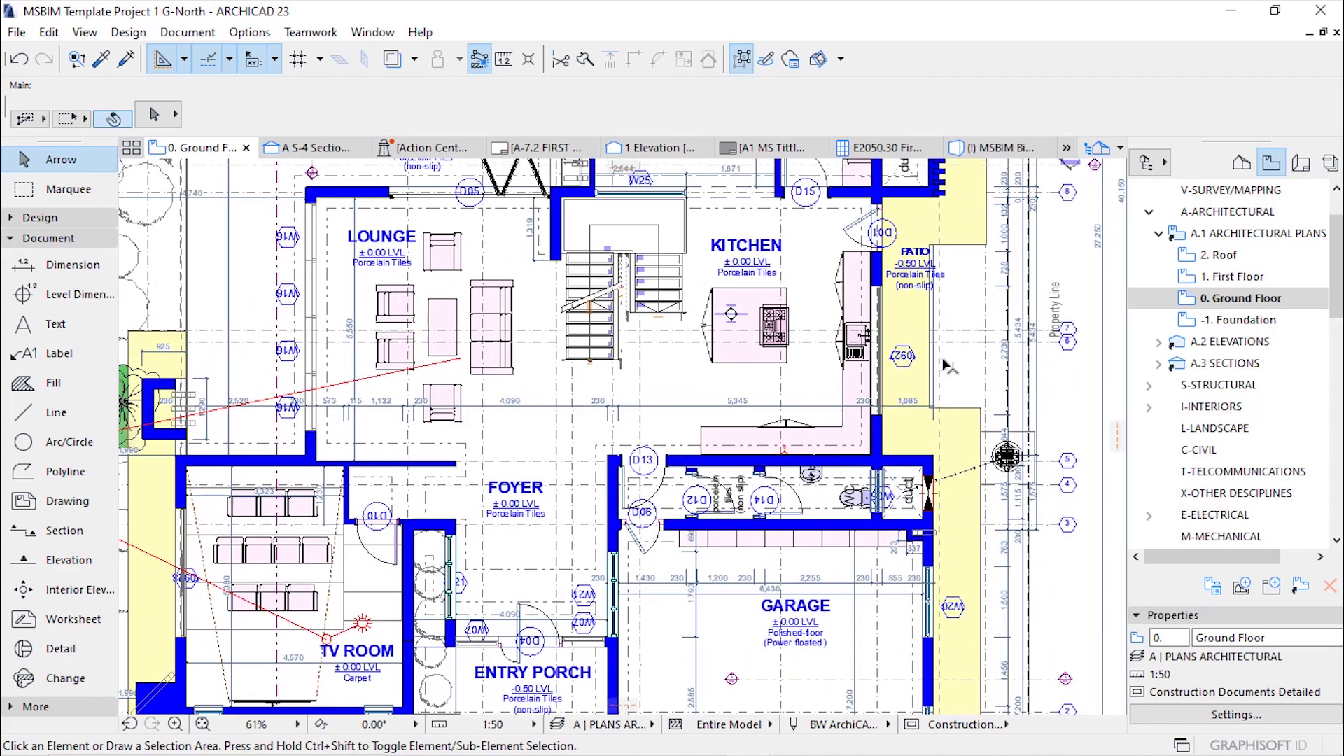
{"action": "scroll", "coordinate": [682, 531], "scroll_direction": "up", "scroll_amount": 3}
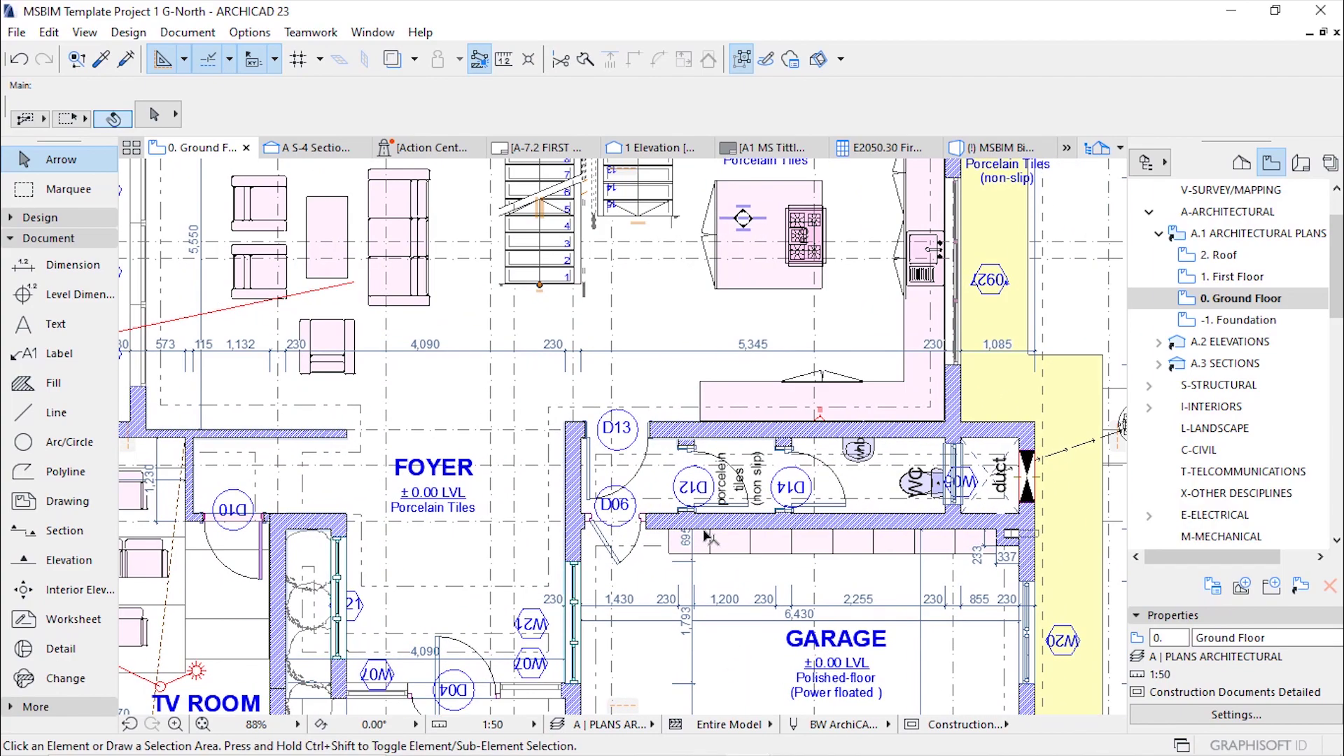
{"action": "scroll", "coordinate": [616, 572], "scroll_direction": "down", "scroll_amount": 4}
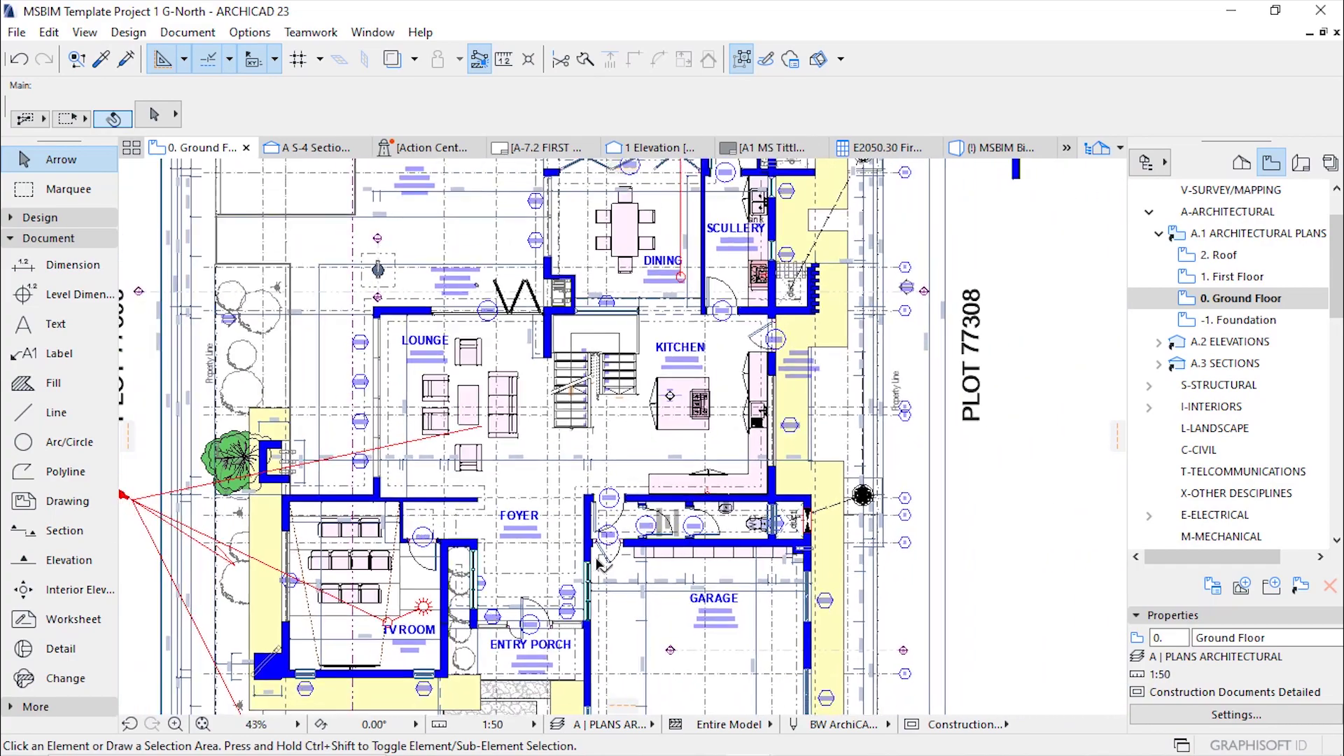
{"action": "scroll", "coordinate": [731, 375], "scroll_direction": "up", "scroll_amount": 5}
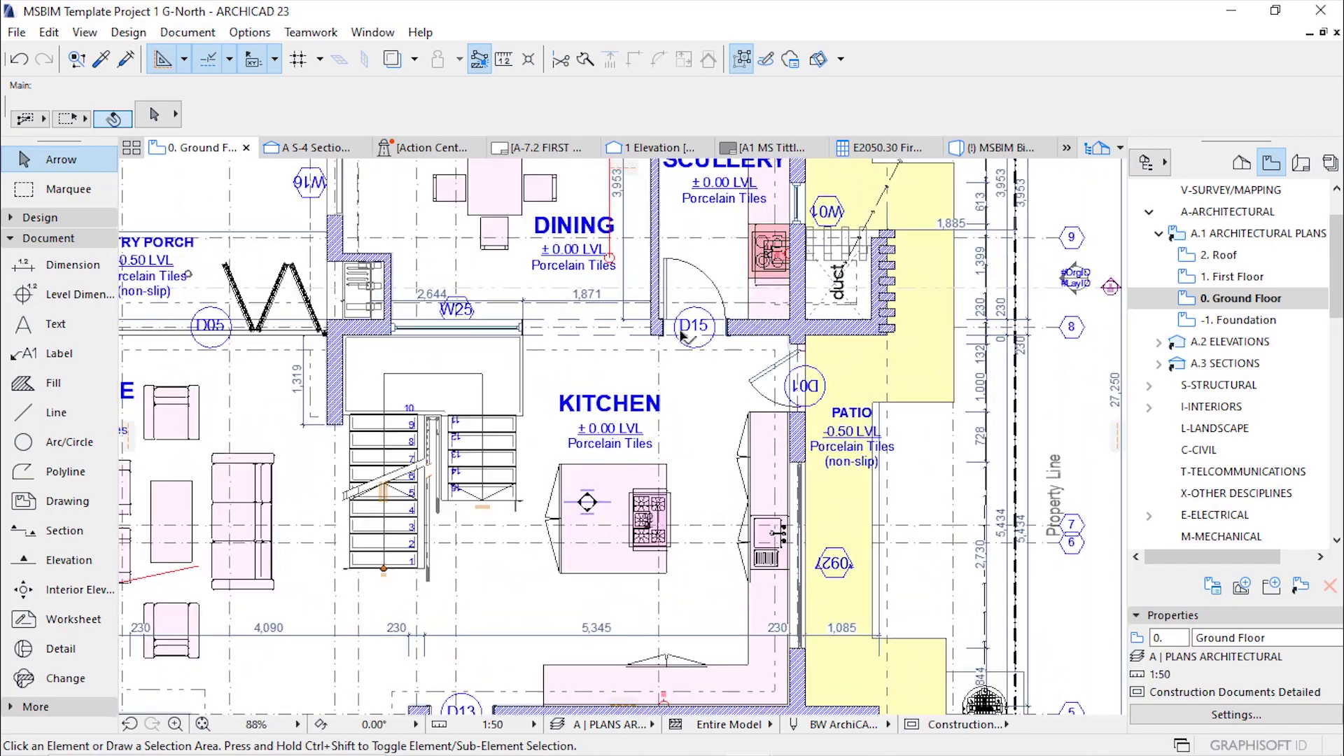
{"action": "scroll", "coordinate": [719, 341], "scroll_direction": "up", "scroll_amount": 2}
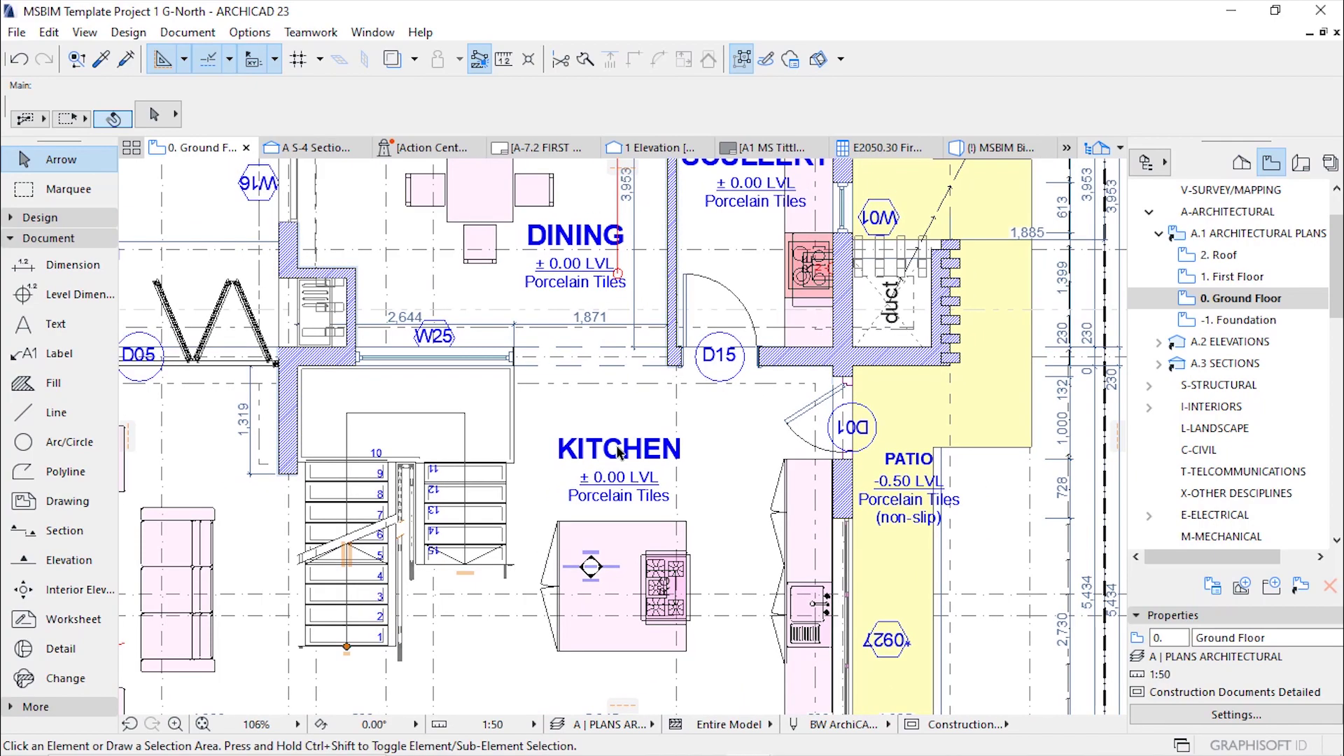
{"action": "scroll", "coordinate": [619, 451], "scroll_direction": "down", "scroll_amount": 1}
{"action": "scroll", "coordinate": [693, 483], "scroll_direction": "up", "scroll_amount": 4}
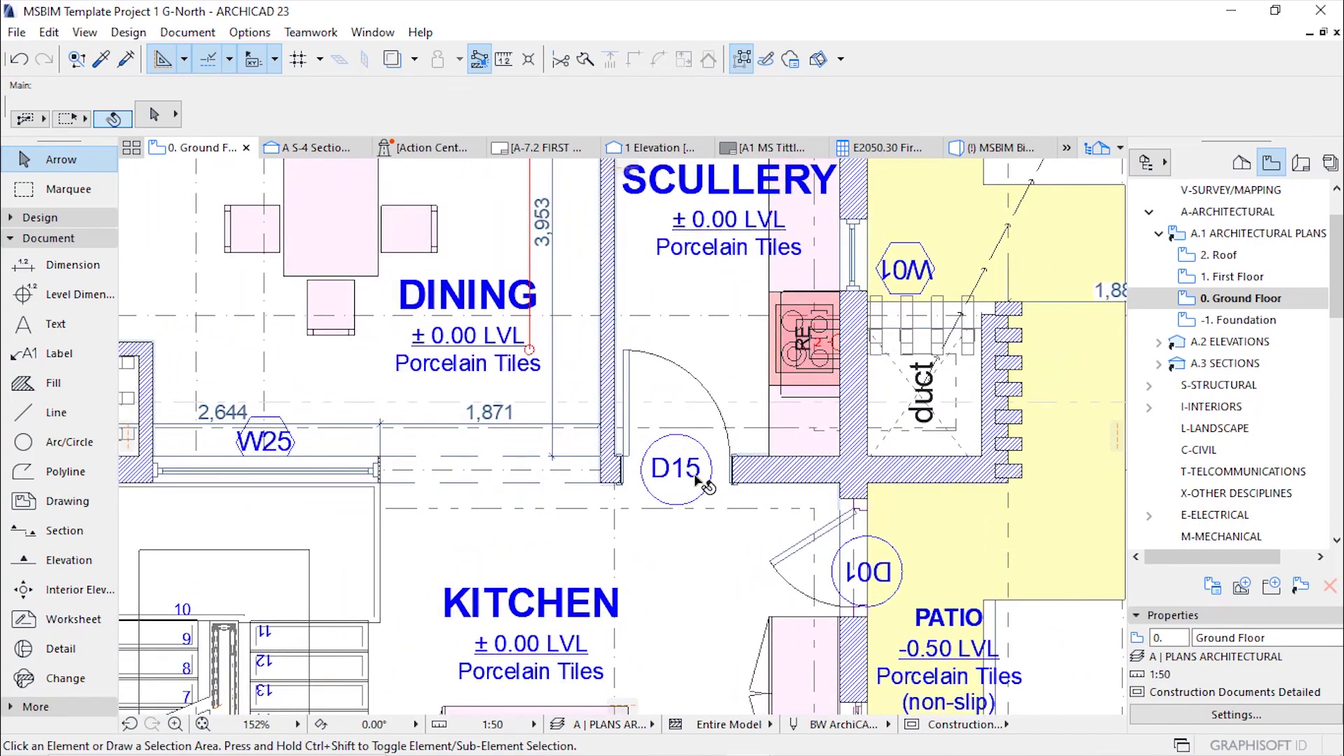
{"action": "scroll", "coordinate": [697, 479], "scroll_direction": "down", "scroll_amount": 8}
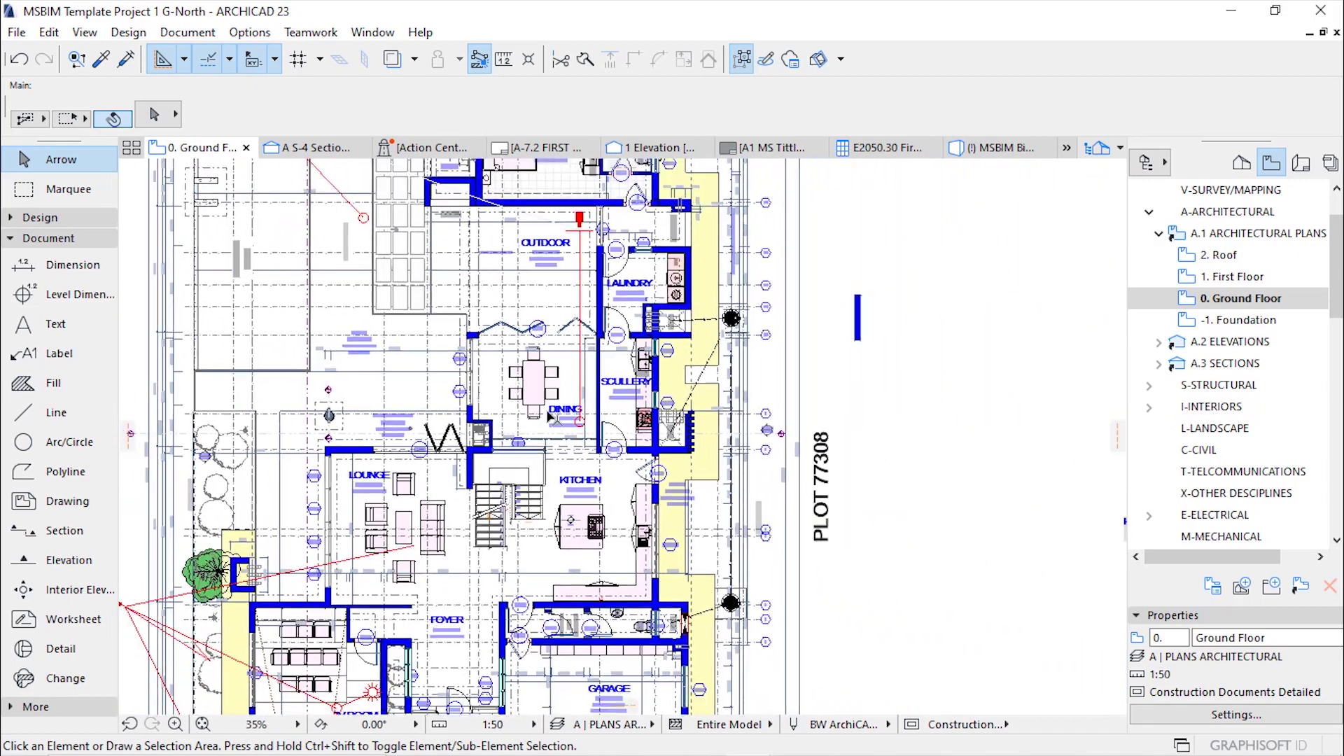
Step: Examine the labels, room names and annotation text around the dining room and scullery
{"action": "scroll", "coordinate": [582, 278], "scroll_direction": "up", "scroll_amount": 2}
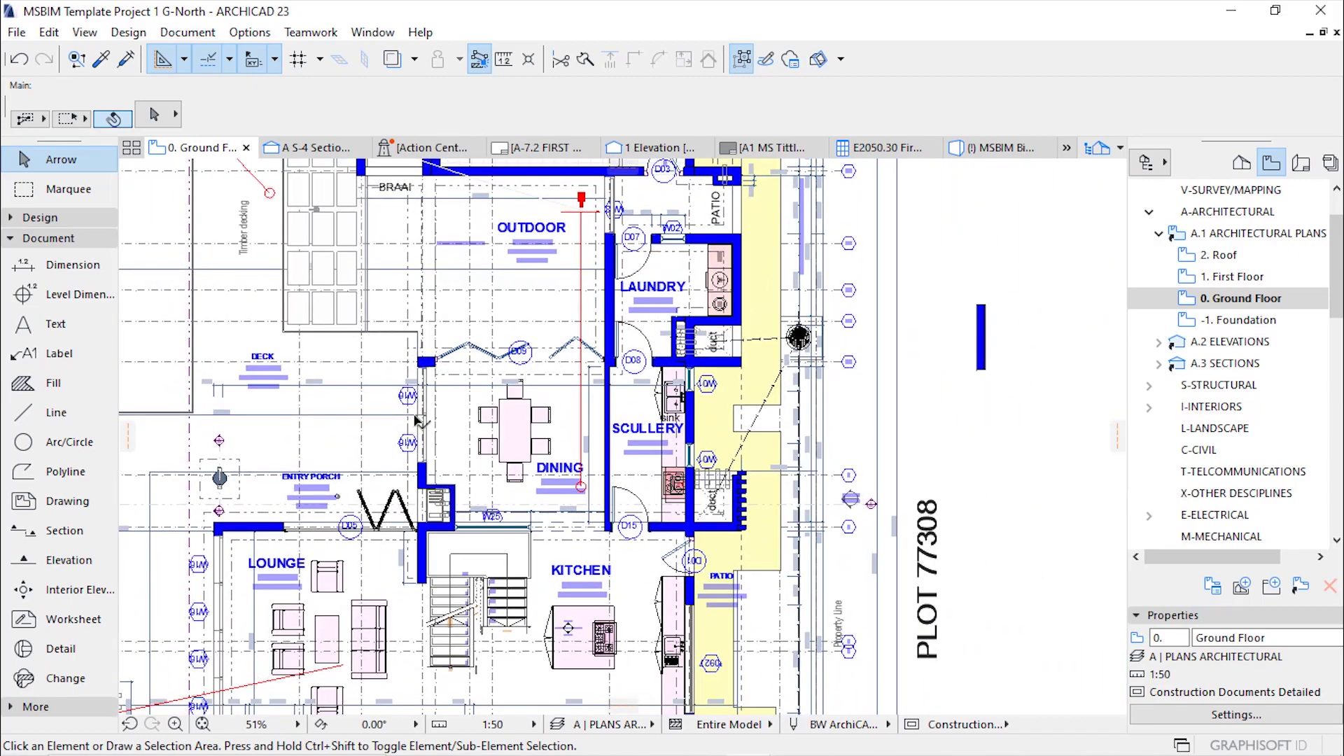
{"action": "scroll", "coordinate": [416, 420], "scroll_direction": "up", "scroll_amount": 3}
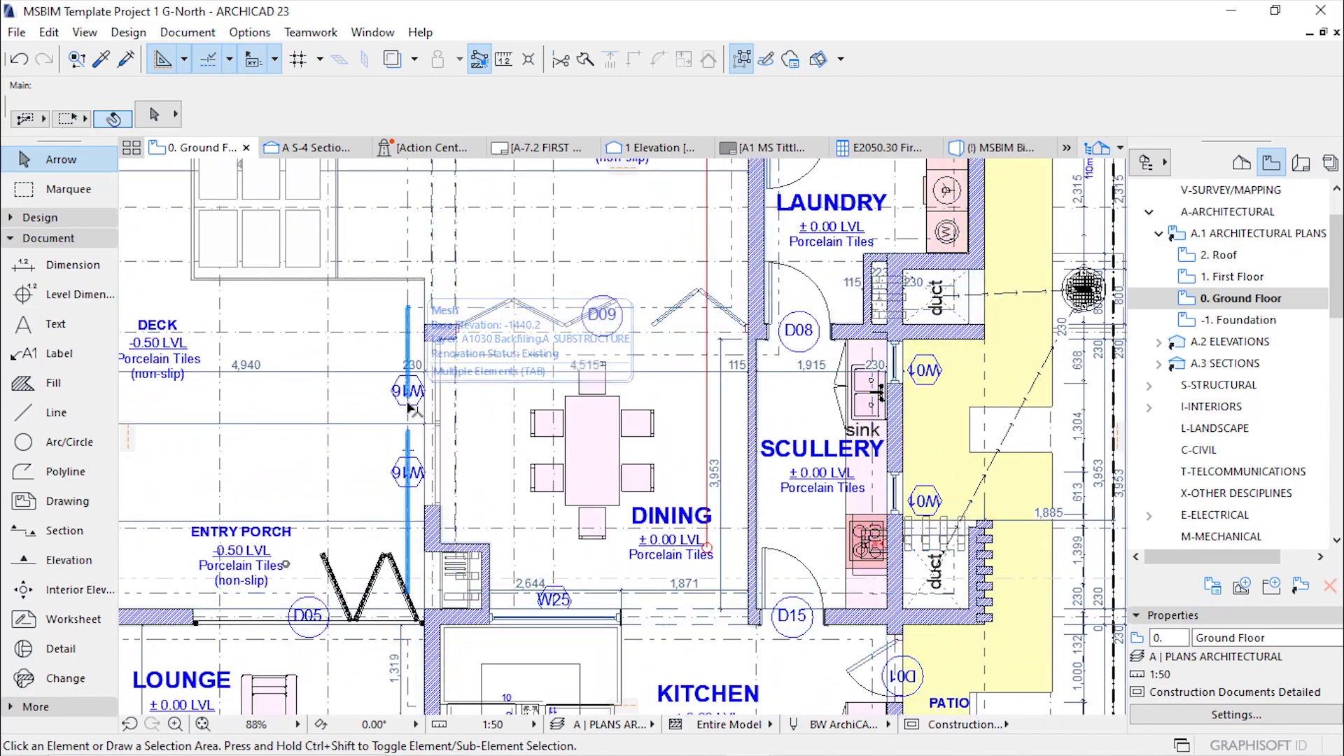
{"action": "scroll", "coordinate": [581, 366], "scroll_direction": "down", "scroll_amount": 2}
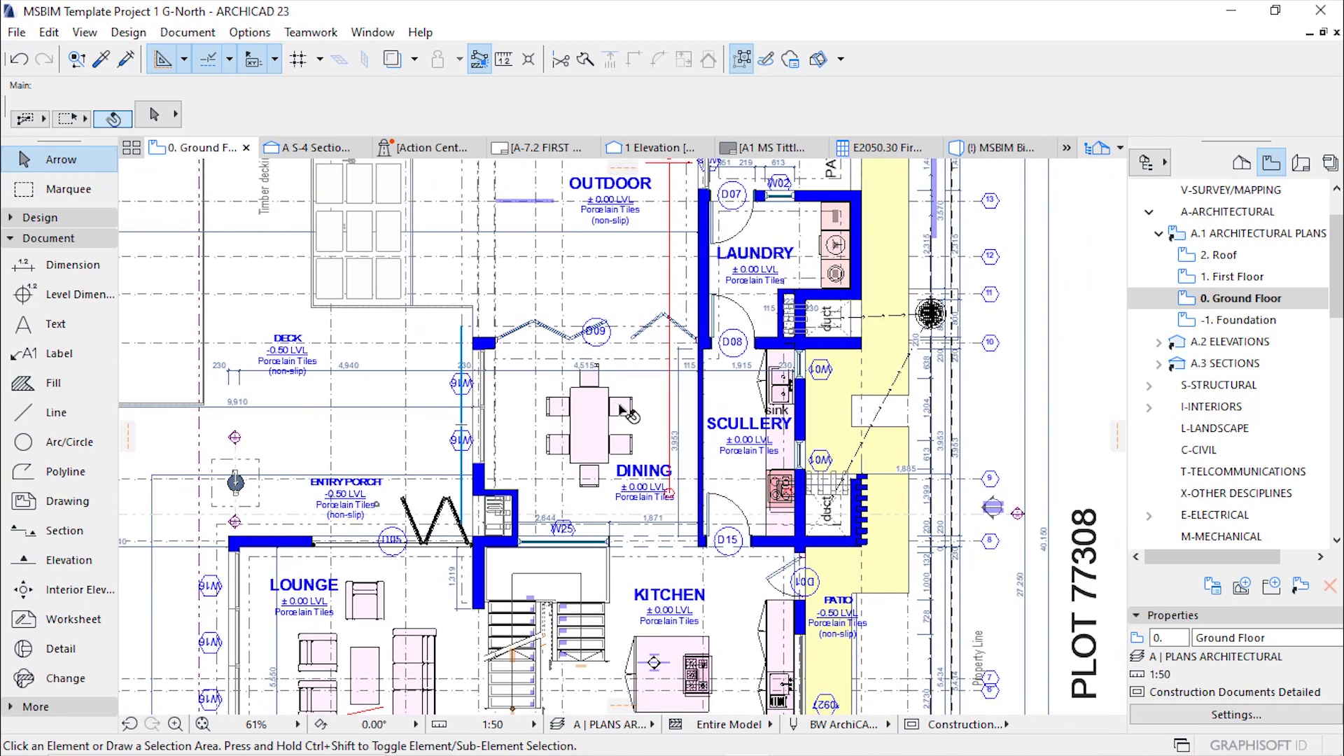
{"action": "scroll", "coordinate": [592, 413], "scroll_direction": "up", "scroll_amount": 2}
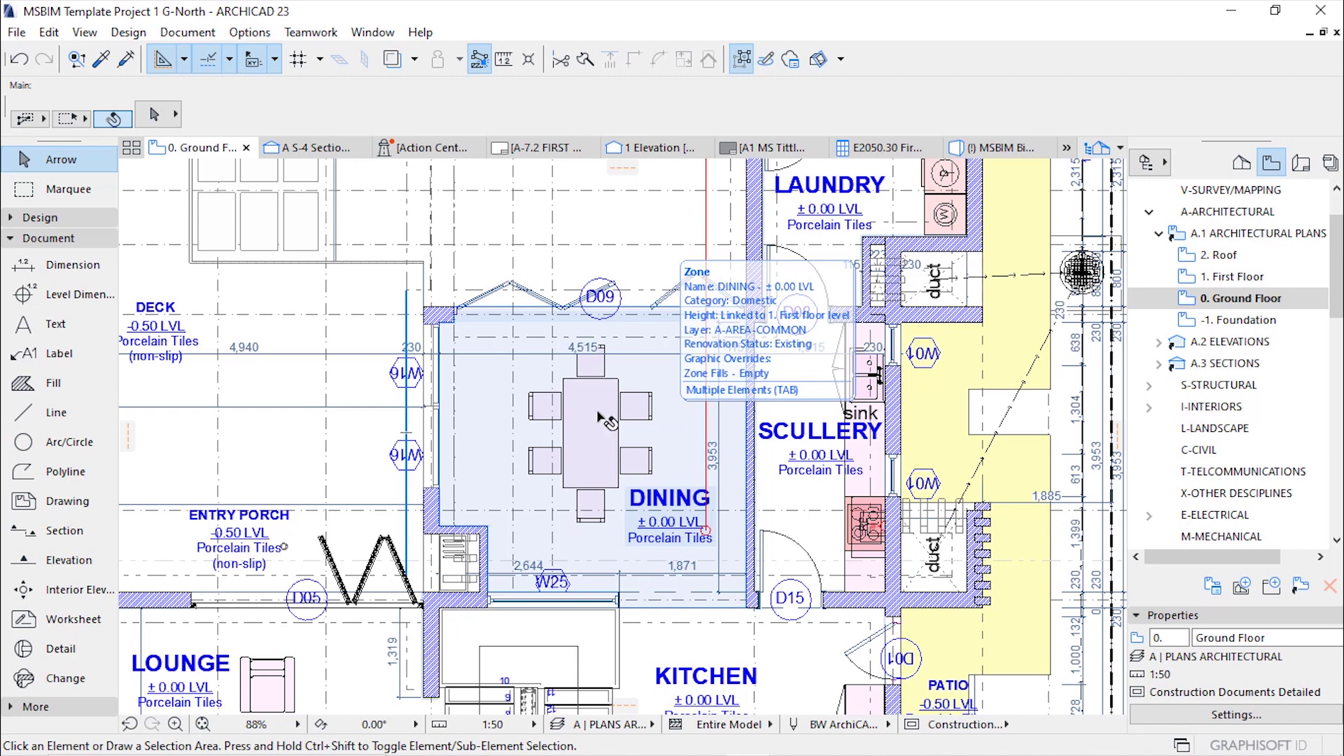
{"action": "scroll", "coordinate": [652, 424], "scroll_direction": "up", "scroll_amount": 3}
{"action": "scroll", "coordinate": [549, 443], "scroll_direction": "down", "scroll_amount": 1}
{"action": "scroll", "coordinate": [549, 443], "scroll_direction": "down", "scroll_amount": 3}
{"action": "scroll", "coordinate": [739, 446], "scroll_direction": "up", "scroll_amount": 3}
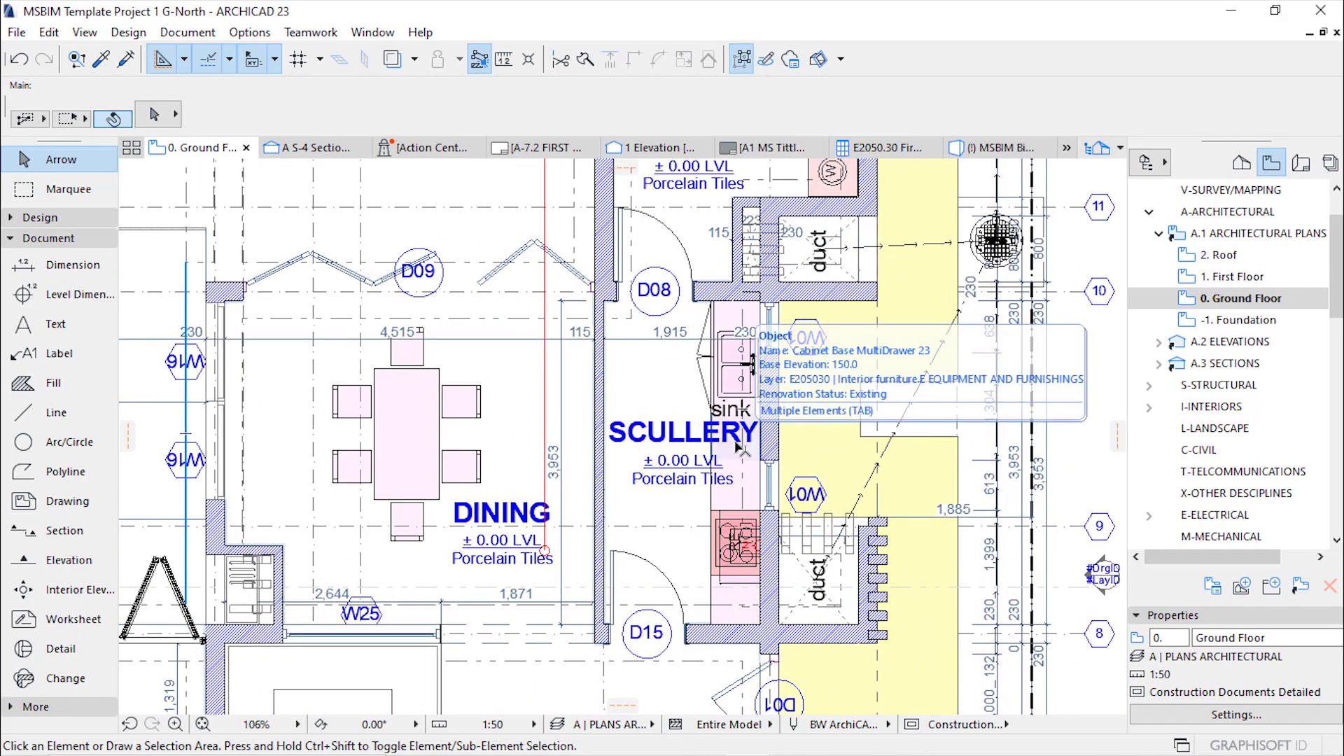
{"action": "scroll", "coordinate": [738, 446], "scroll_direction": "up", "scroll_amount": 6}
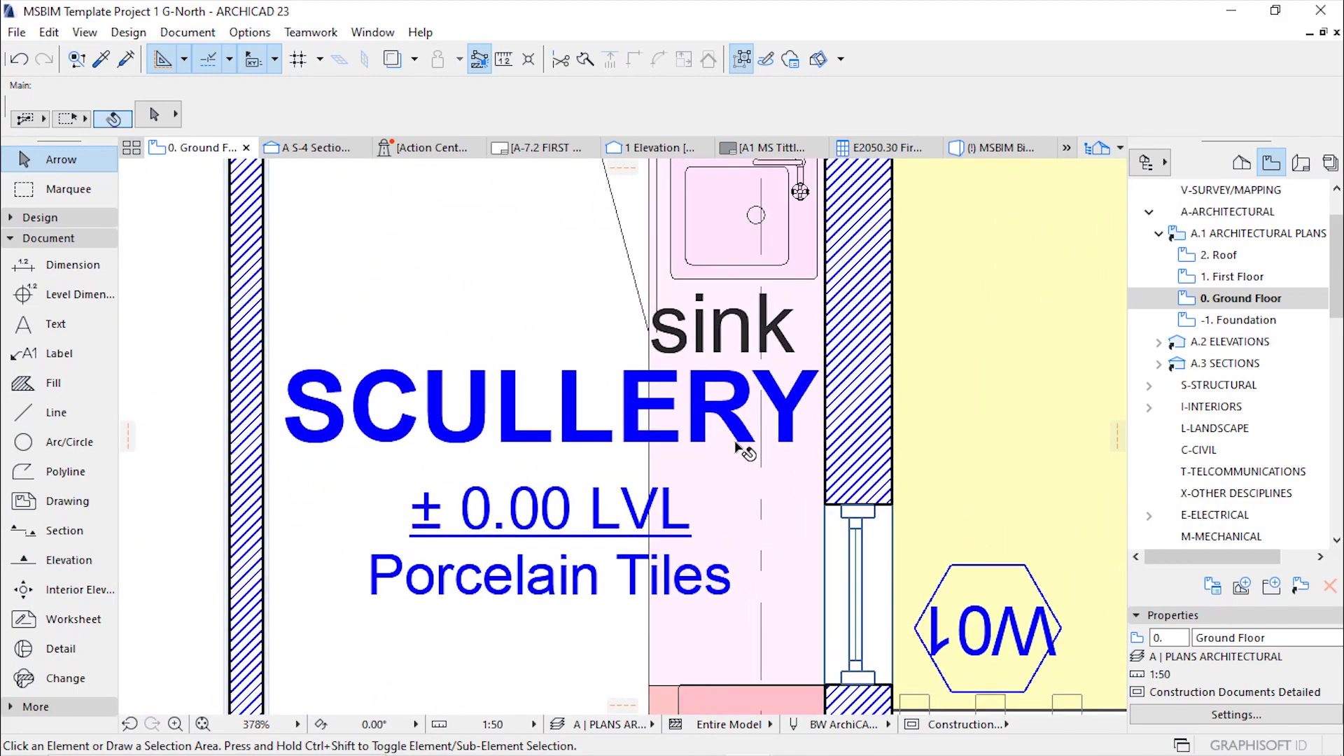
{"action": "scroll", "coordinate": [739, 446], "scroll_direction": "down", "scroll_amount": 6}
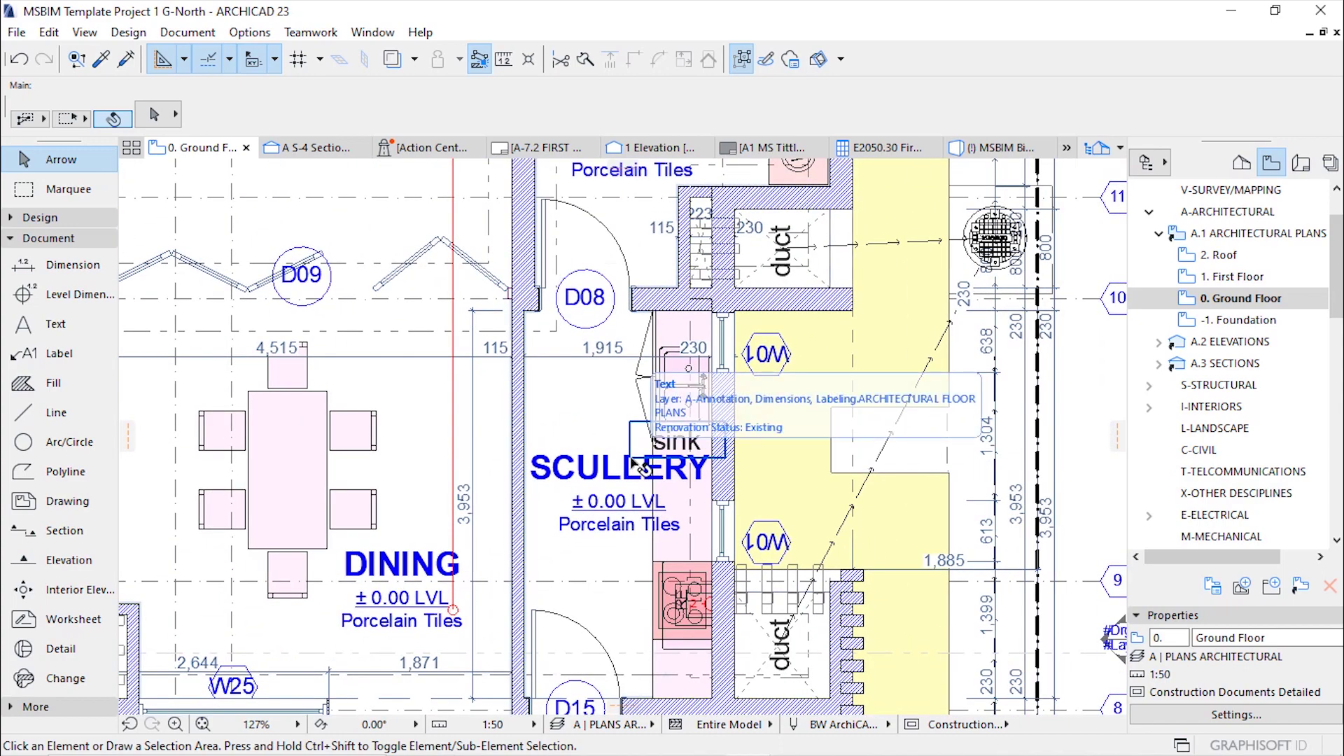
{"action": "scroll", "coordinate": [631, 463], "scroll_direction": "up", "scroll_amount": 1}
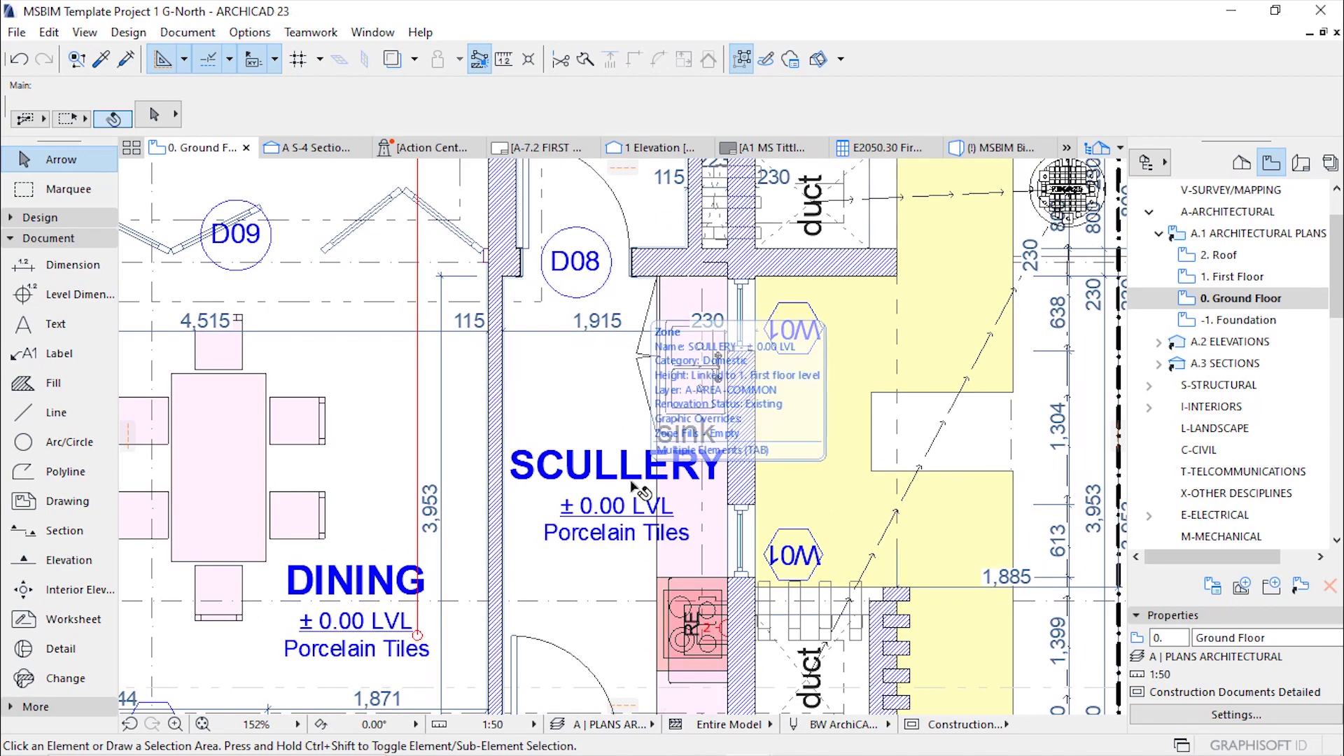